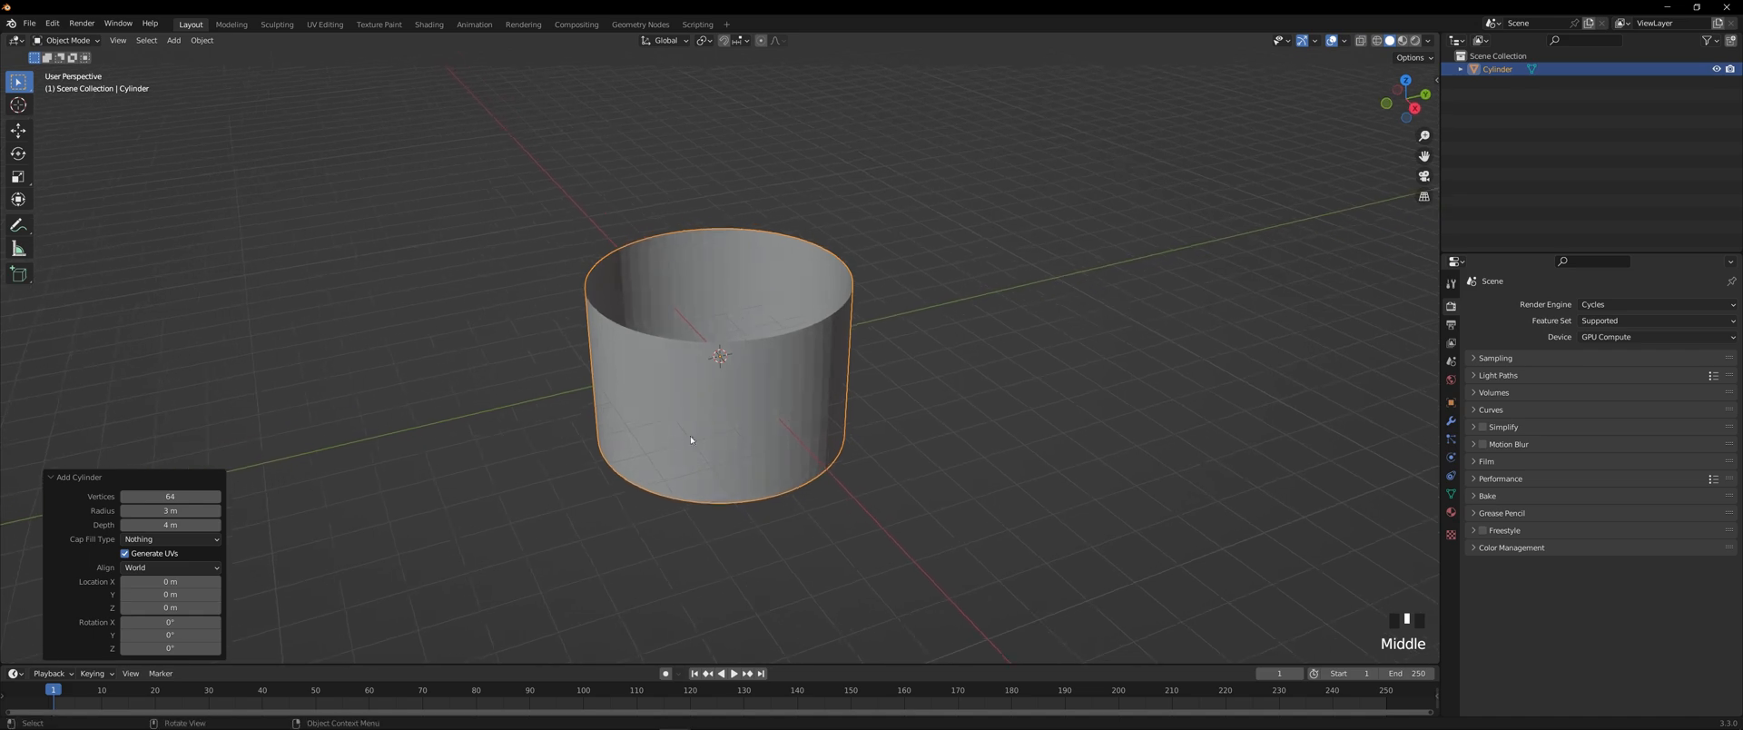
# - Add roughly two dozen evenly spaced horizontal loop cuts around the cylinder's wall, leaving them unslid
pyautogui.press('Tab')
pyautogui.hotkey('ctrl', 'r')
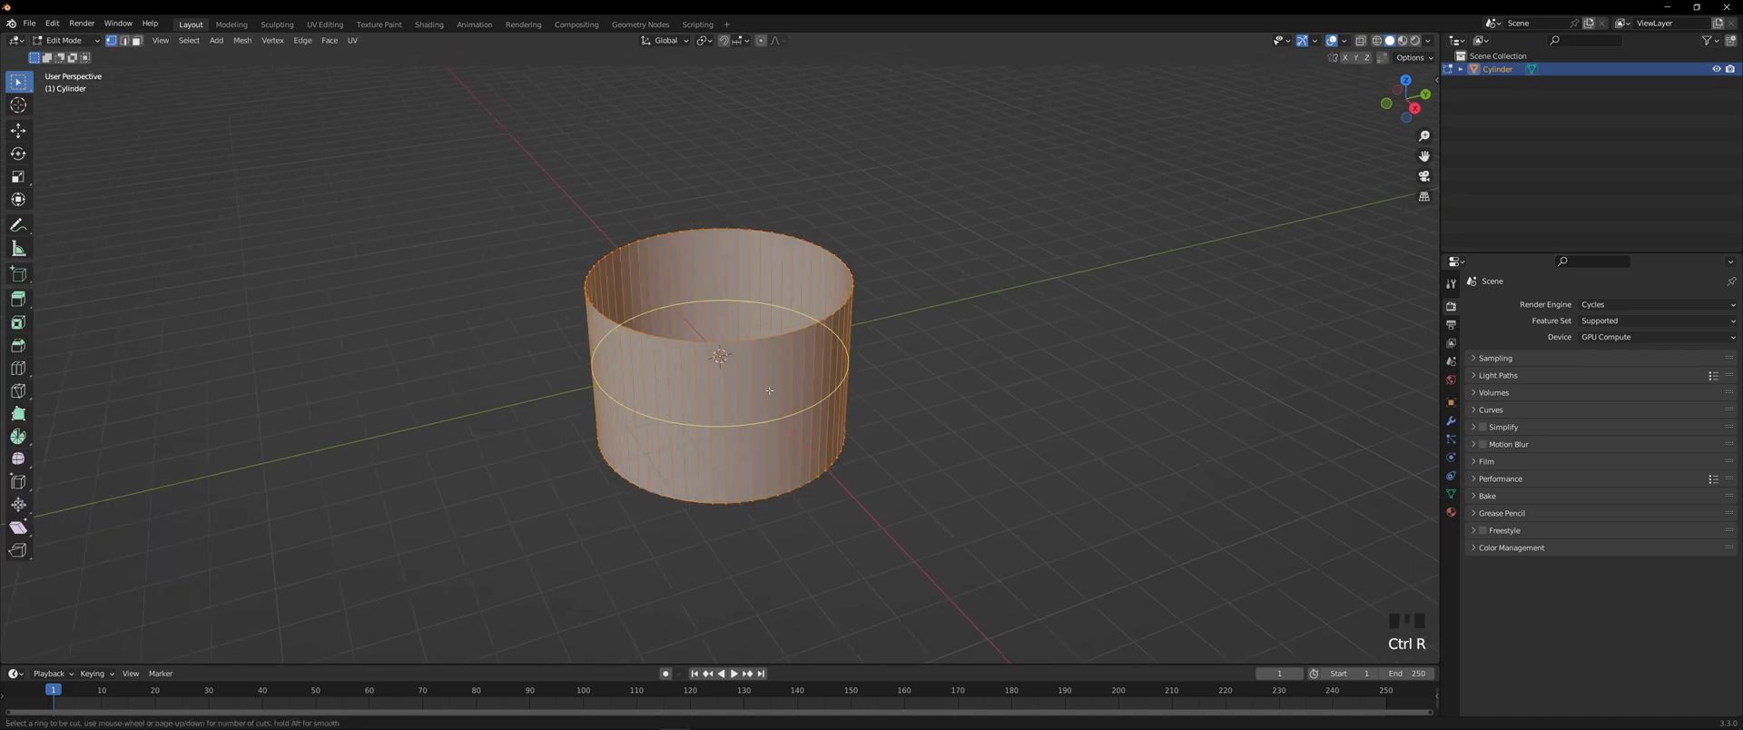
pyautogui.scroll(20, 769, 390)
pyautogui.click(768, 390)
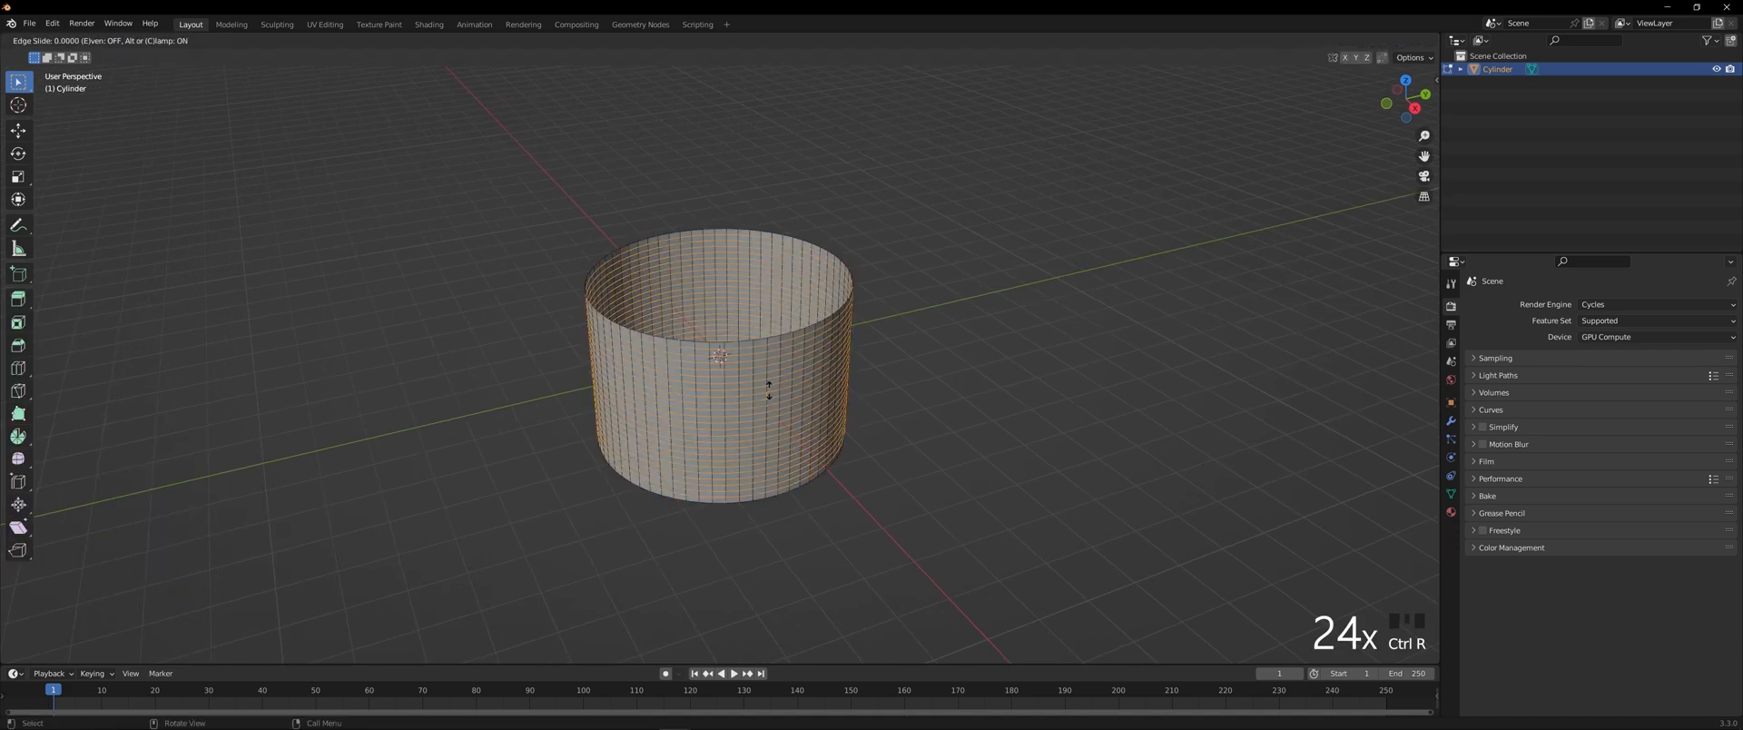
pyautogui.click(769, 390)
pyautogui.press('Tab')
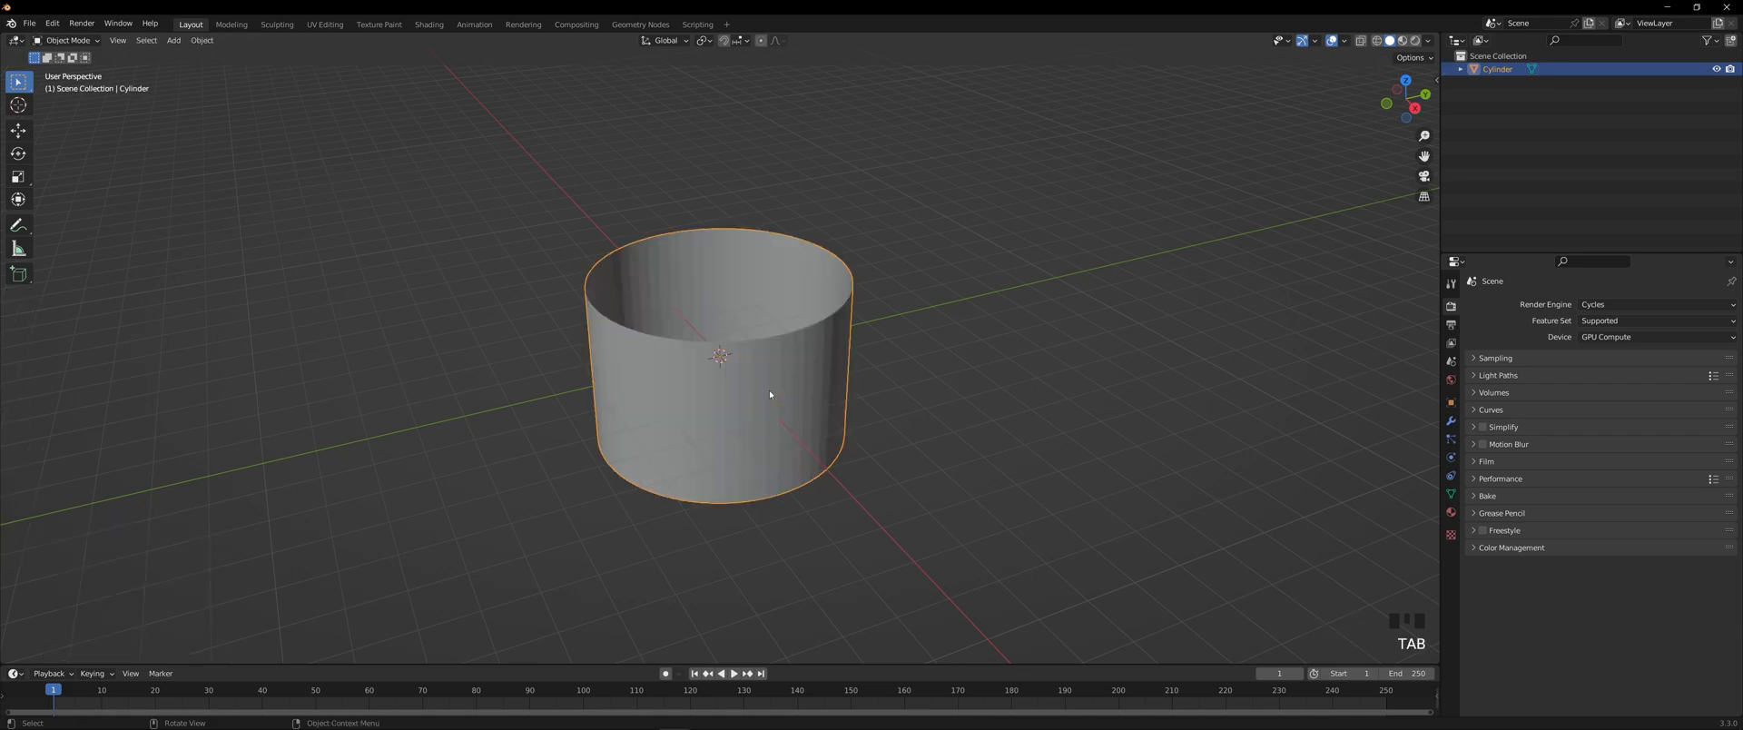
# - Add a Subdivision Surface modifier to the cylinder with viewport and render levels both set to 3
pyautogui.click(1451, 420)
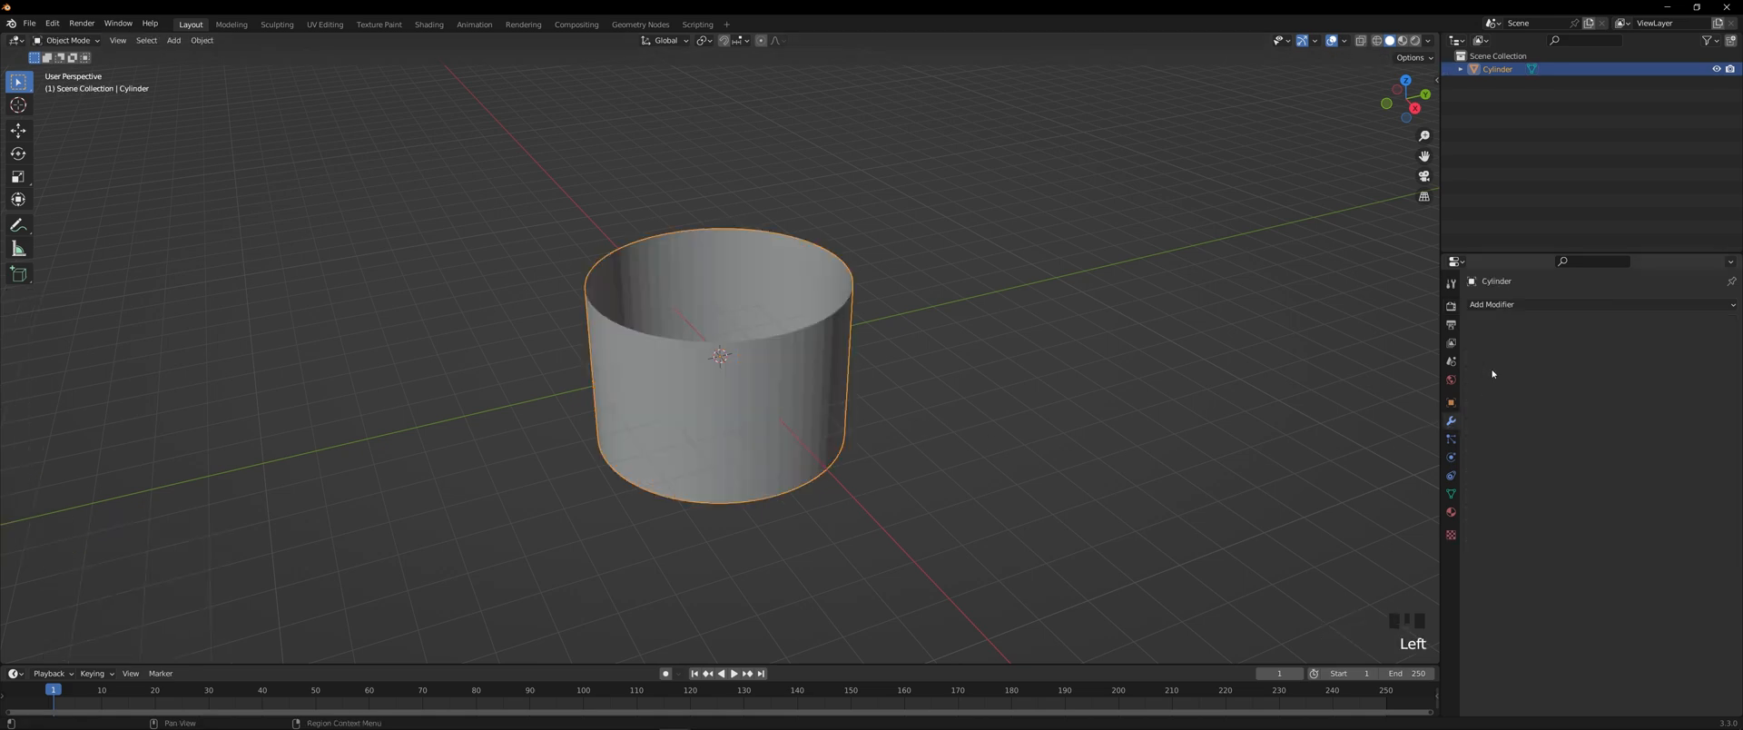
pyautogui.click(1533, 305)
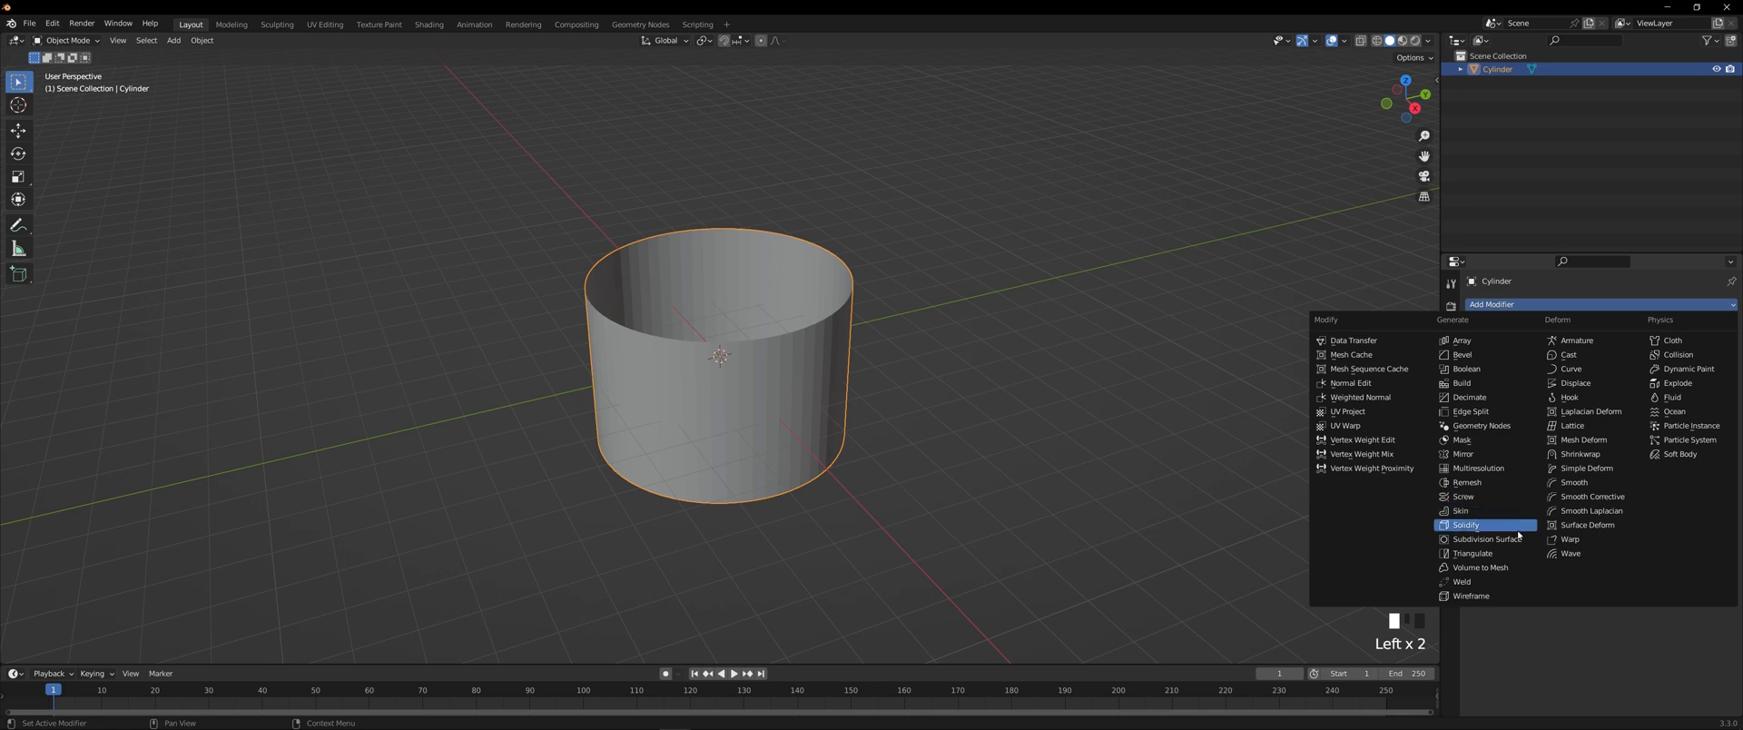
pyautogui.click(1487, 539)
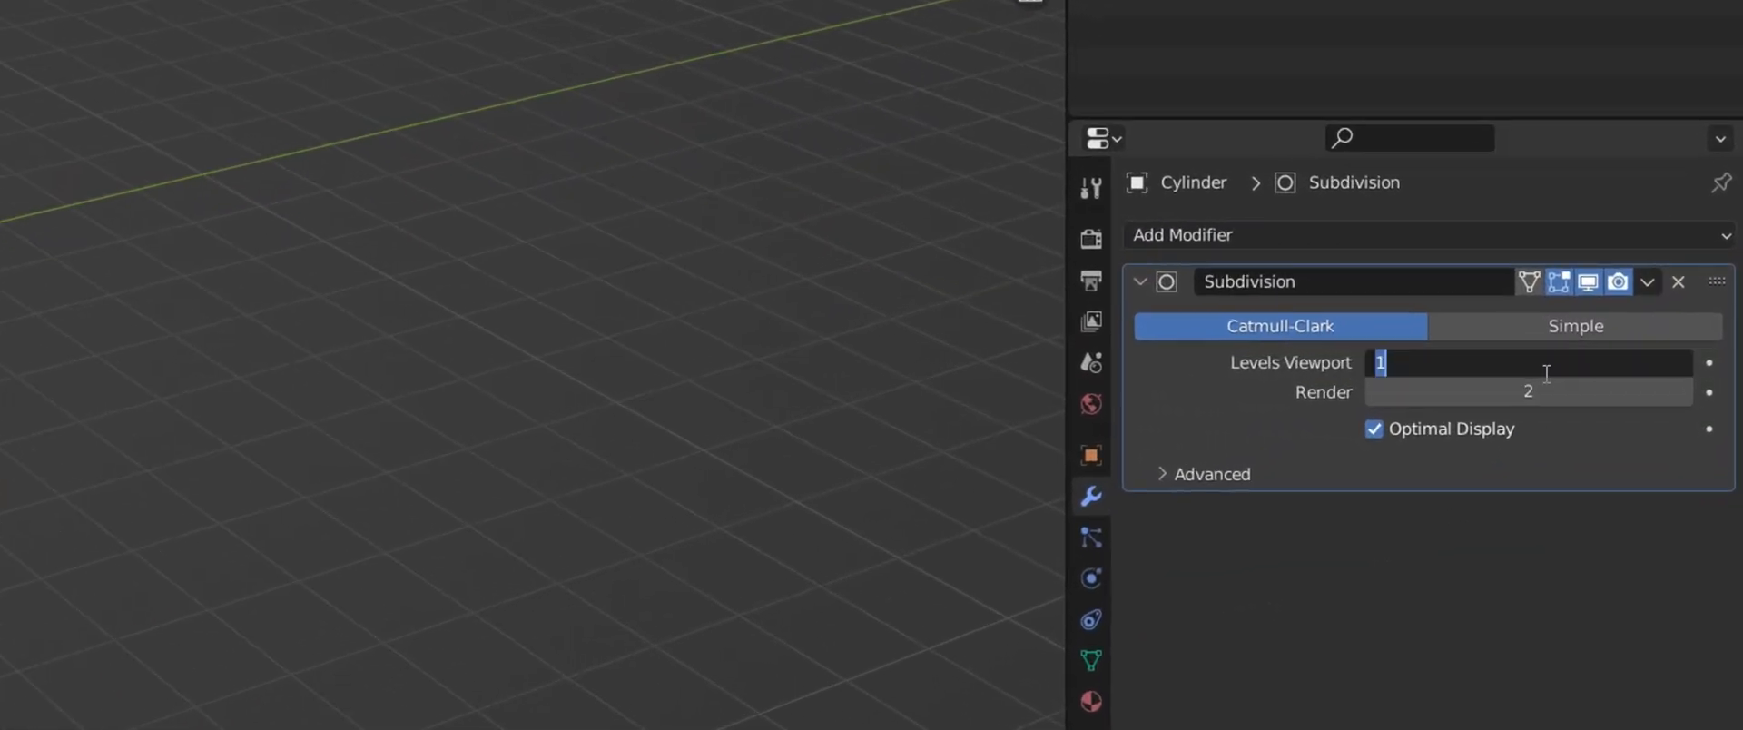
pyautogui.moveTo(1501, 359); pyautogui.dragTo(1612, 367)
pyautogui.click(1549, 390)
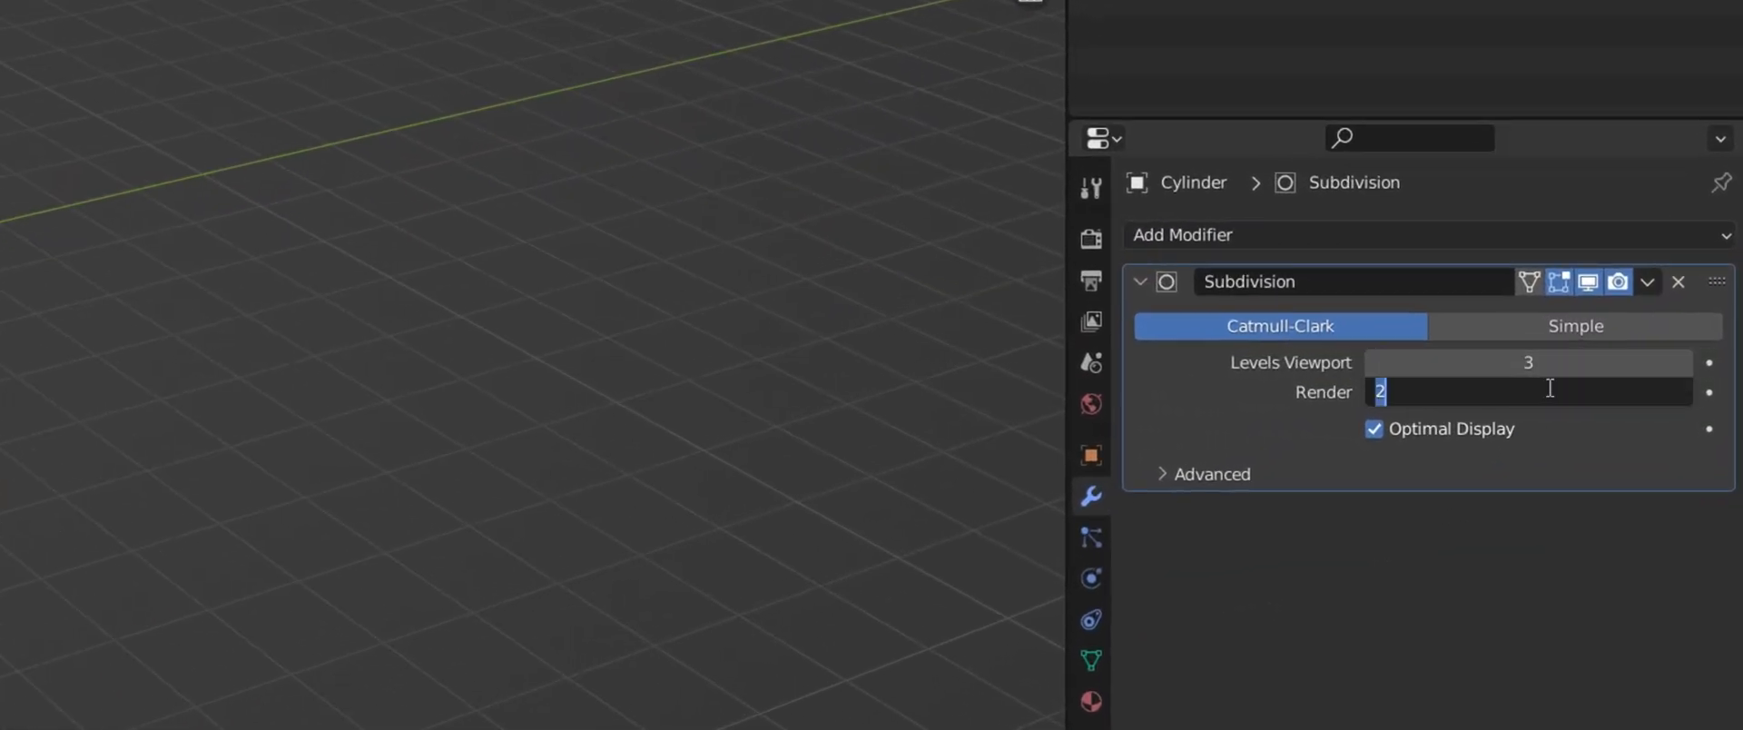
pyautogui.write('3')
pyautogui.press('Return')
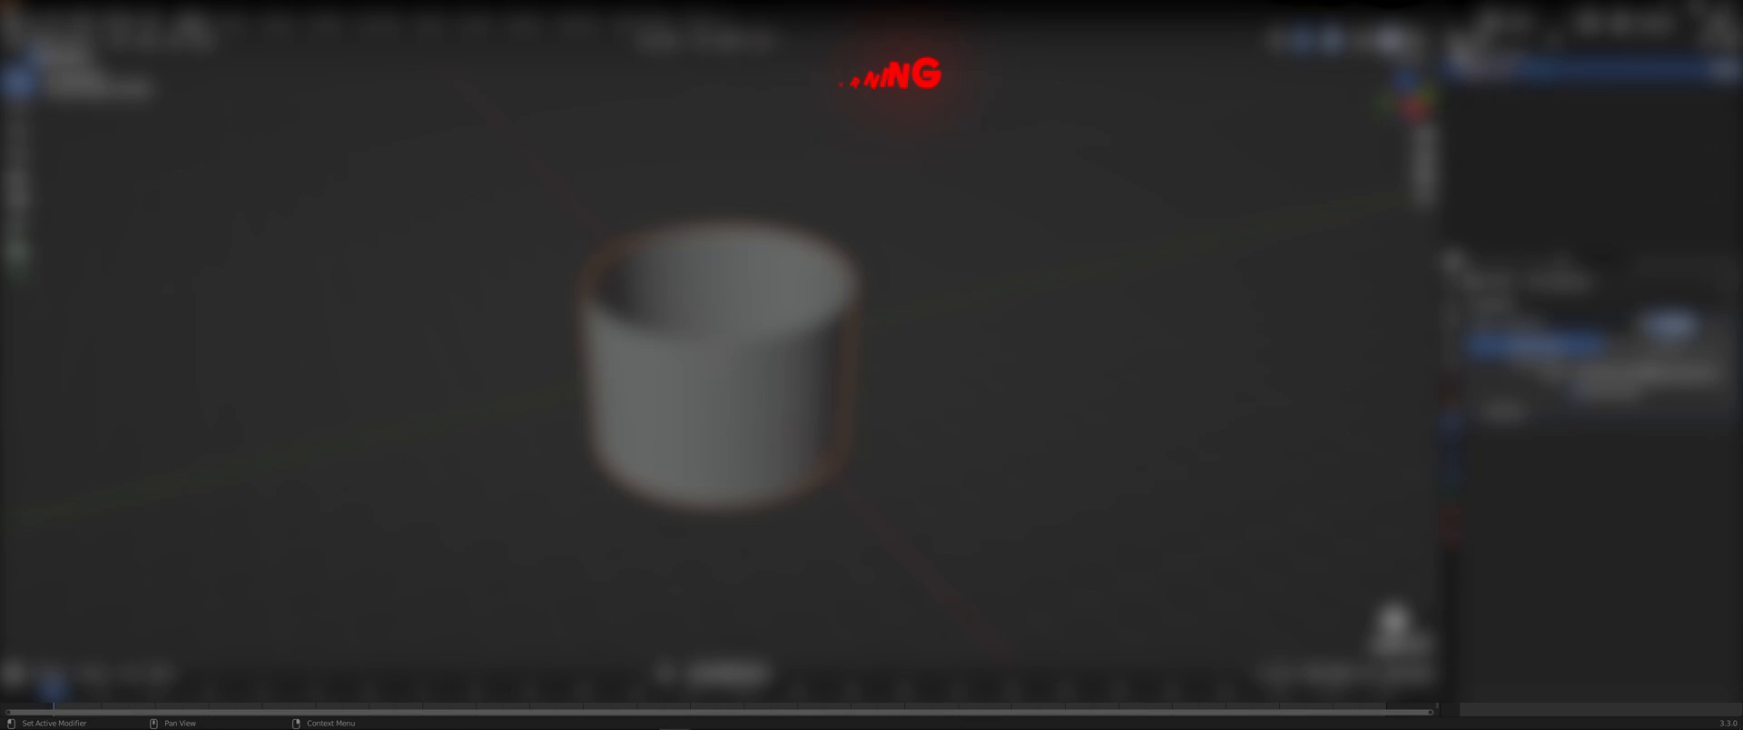
# - Enable Cloth physics on the cylinder with 12 quality steps and a vertex mass of 5 kg
pyautogui.click(1452, 458)
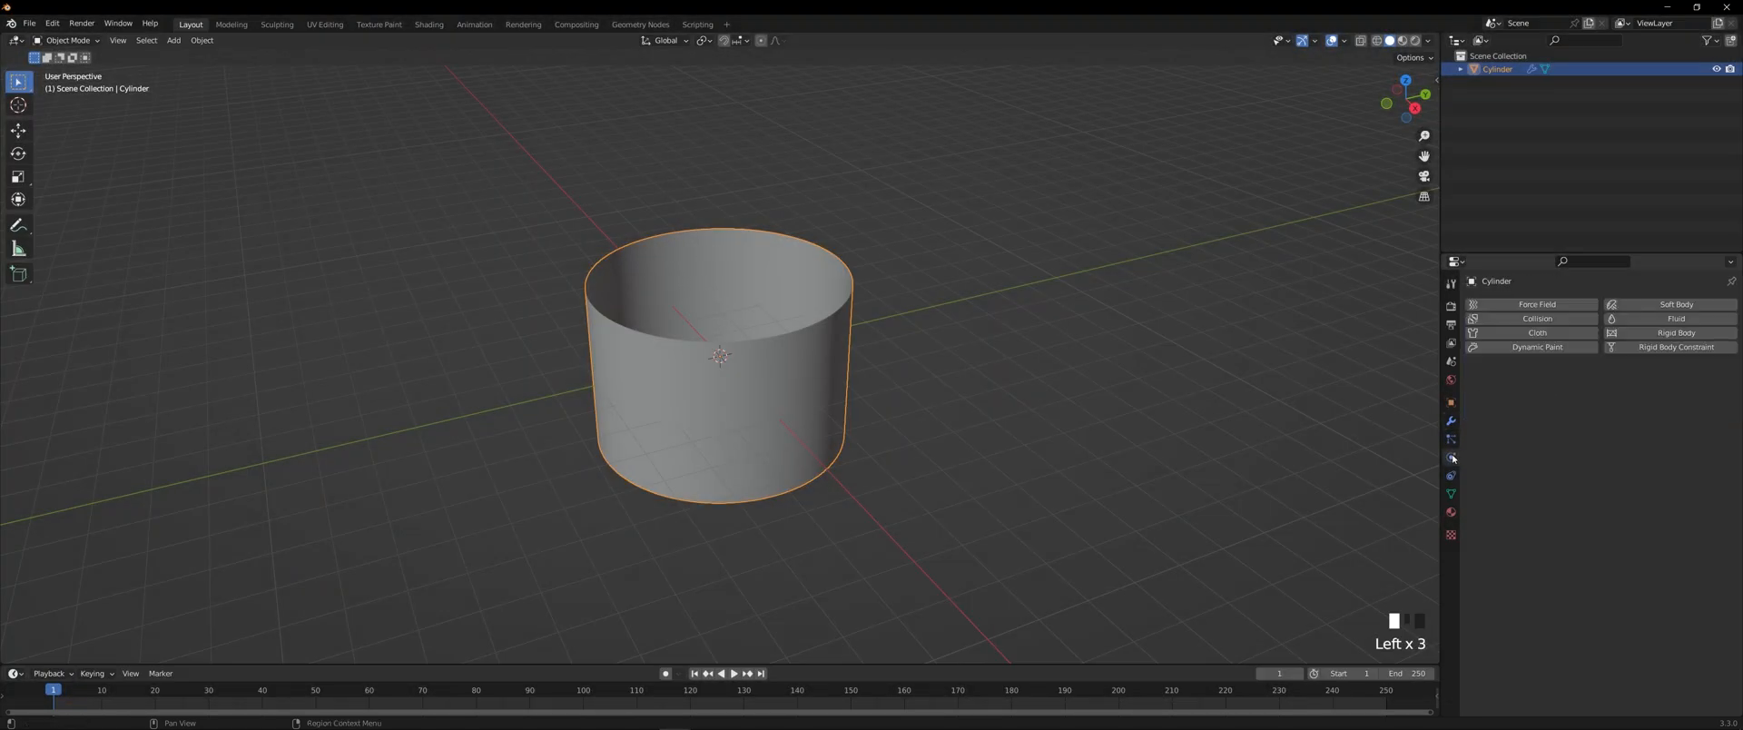
pyautogui.click(1559, 333)
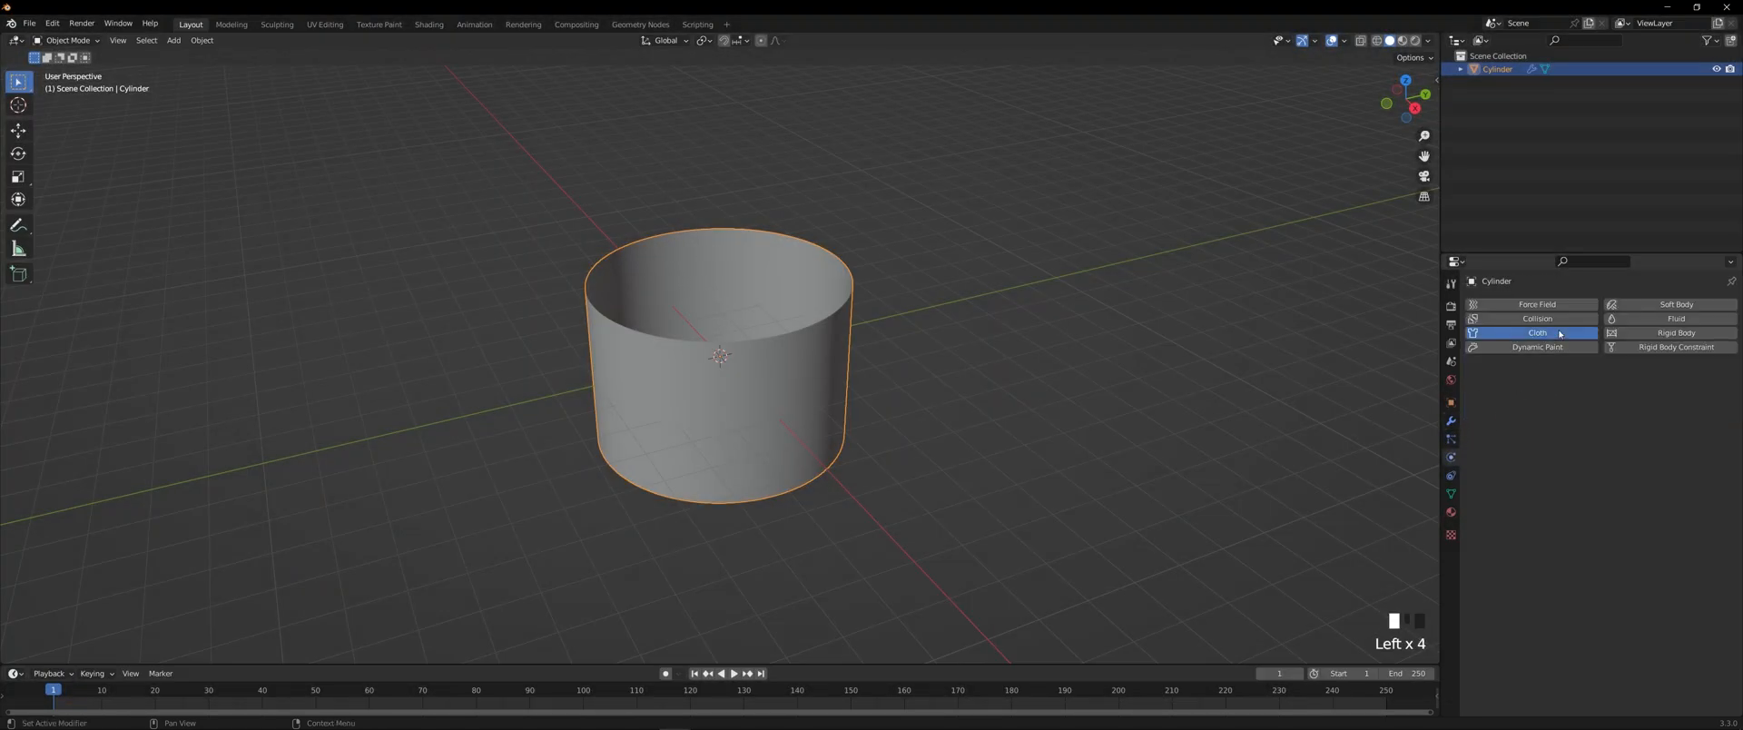
pyautogui.click(1606, 381)
pyautogui.write('12')
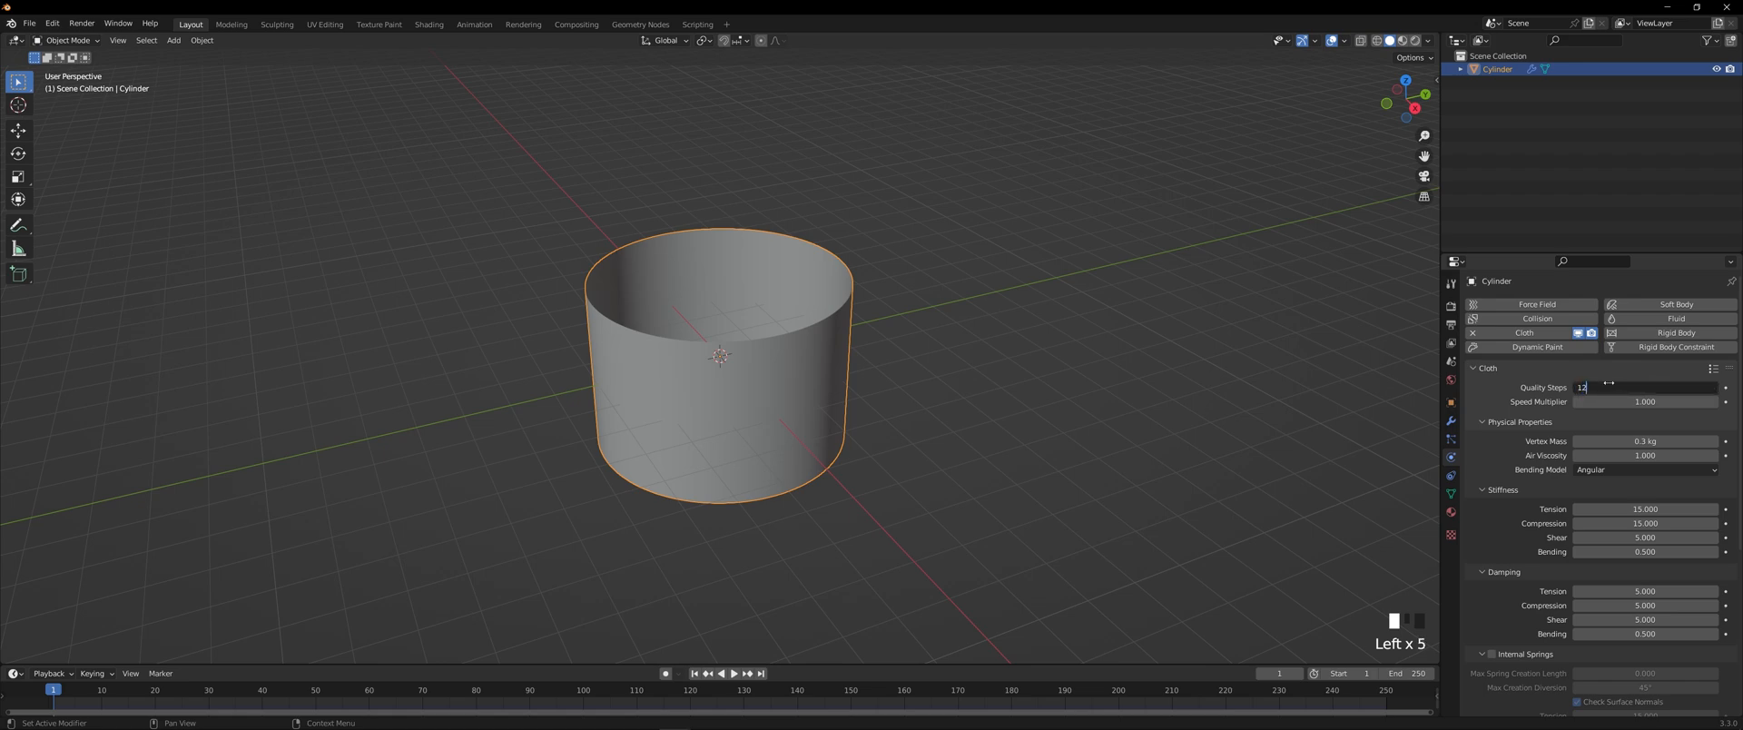
pyautogui.press('Return')
pyautogui.click(1618, 440)
pyautogui.write('5')
pyautogui.press('Return')
# - Set the cloth stiffness to 10 for tension, compression and shear, and 30 for bending
pyautogui.click(1625, 508)
pyautogui.write('1')
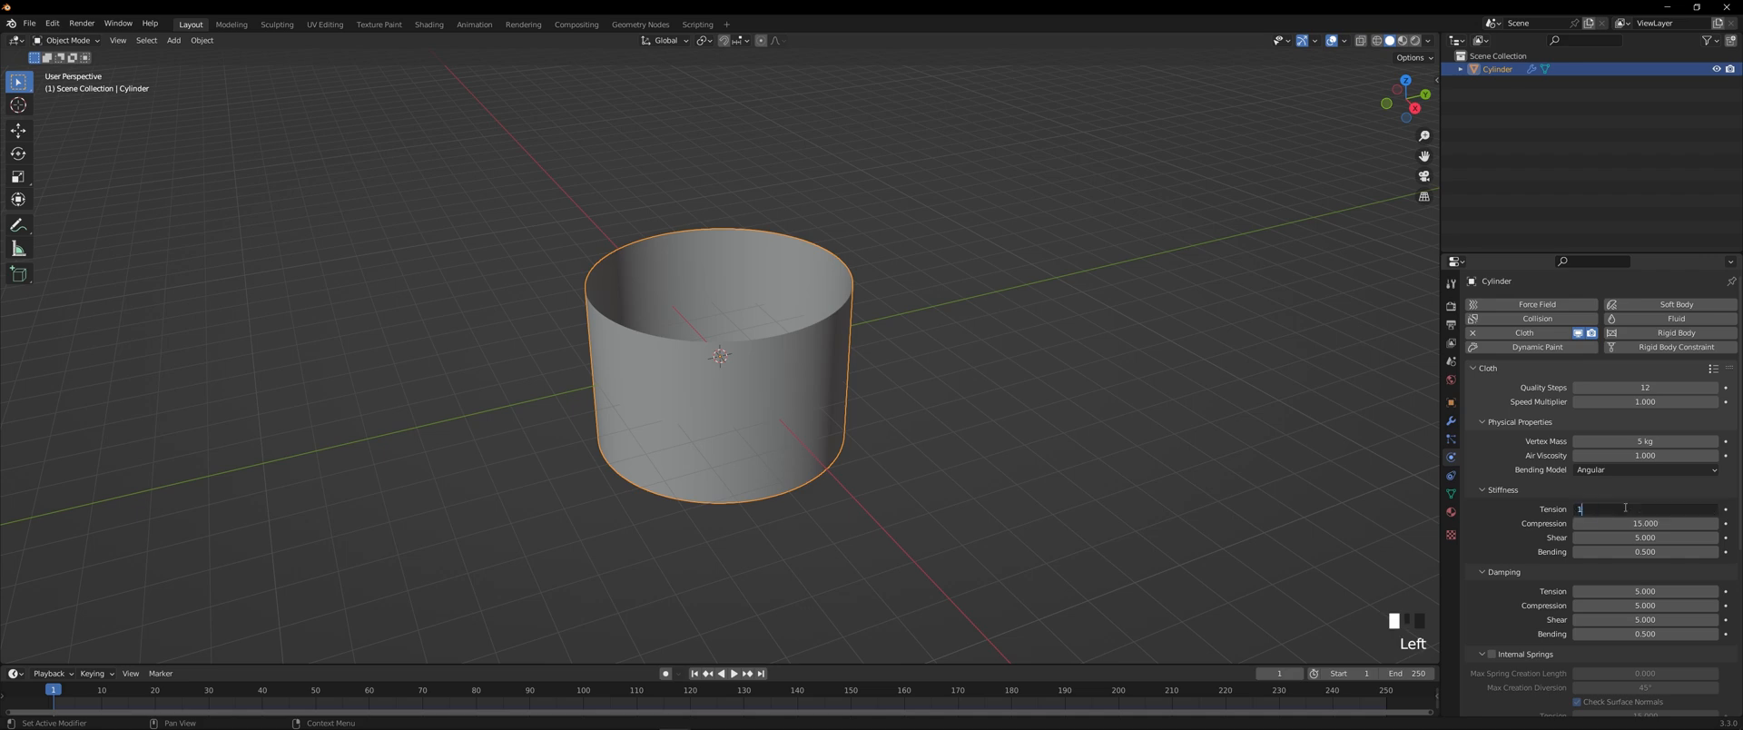
pyautogui.click(1625, 523)
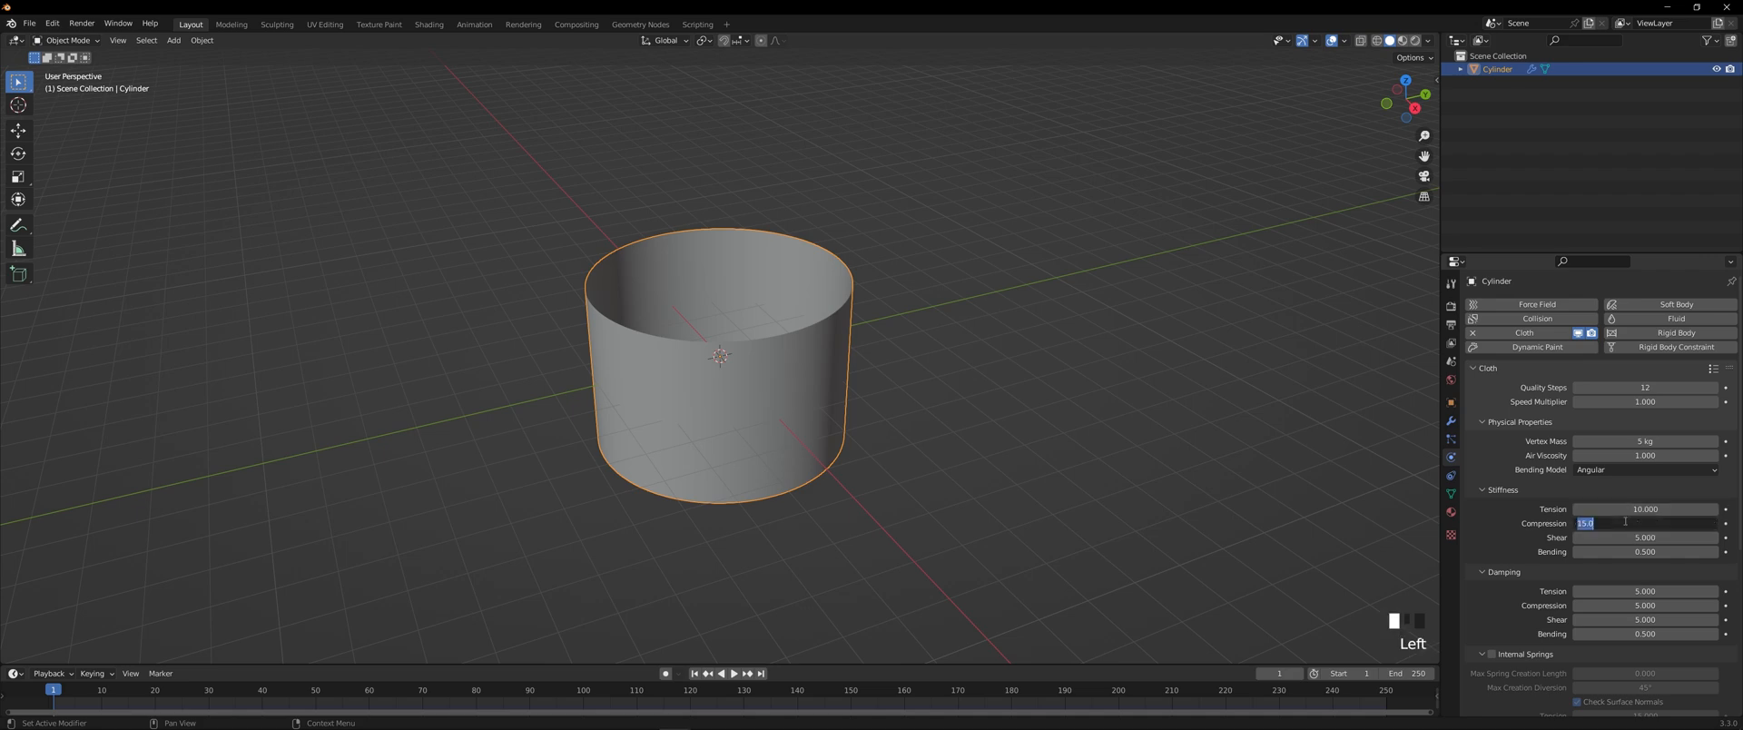
pyautogui.write('10')
pyautogui.click(1627, 537)
pyautogui.click(1629, 551)
pyautogui.write('30')
pyautogui.press('Return')
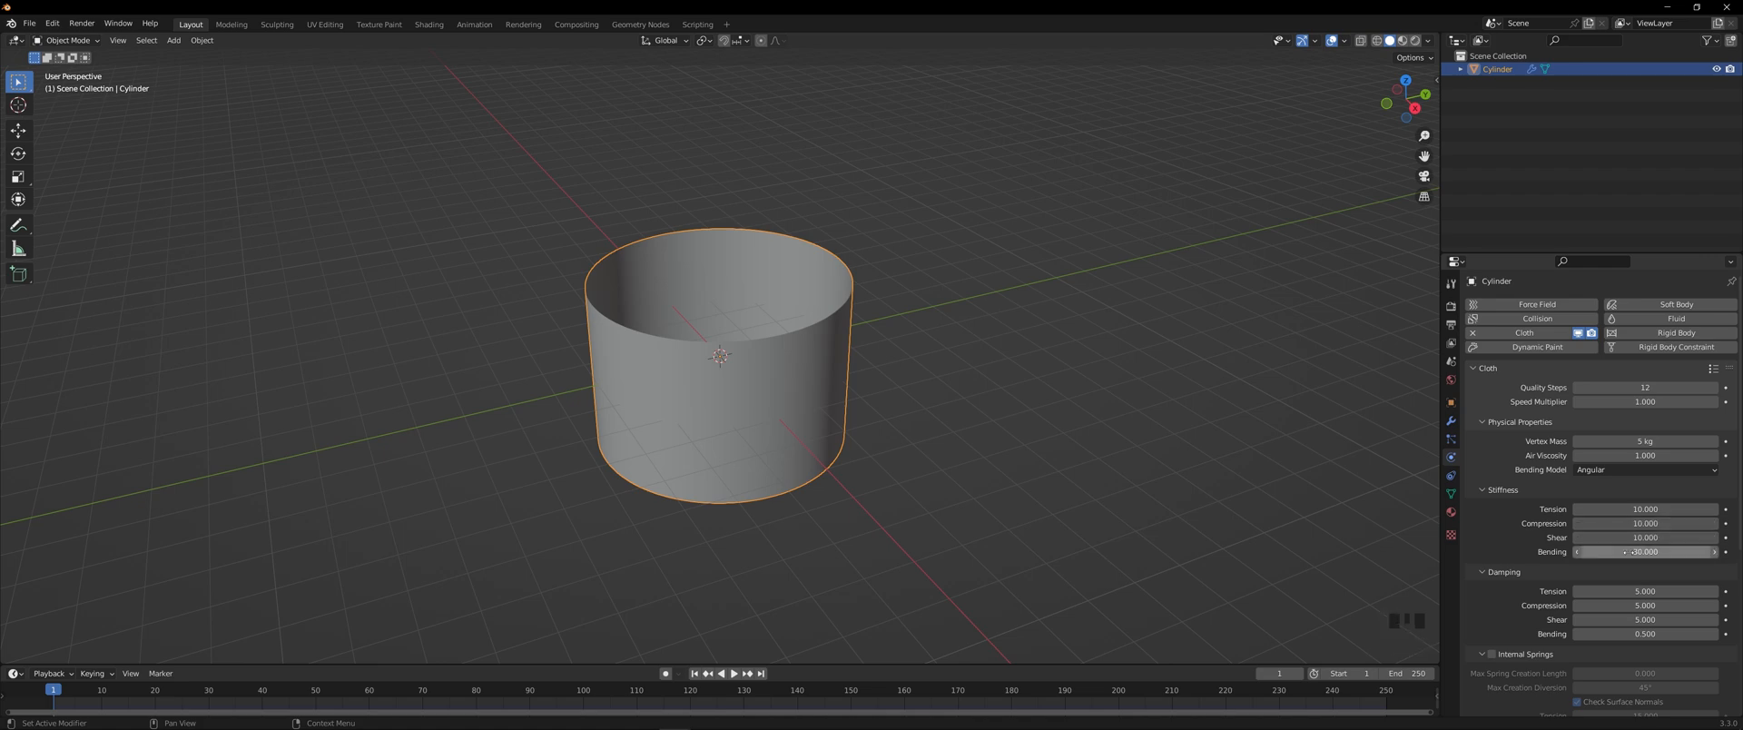
# - Set the cloth damping to 20 for tension, compression and shear
pyautogui.scroll(-2, 1631, 551)
pyautogui.click(1630, 551)
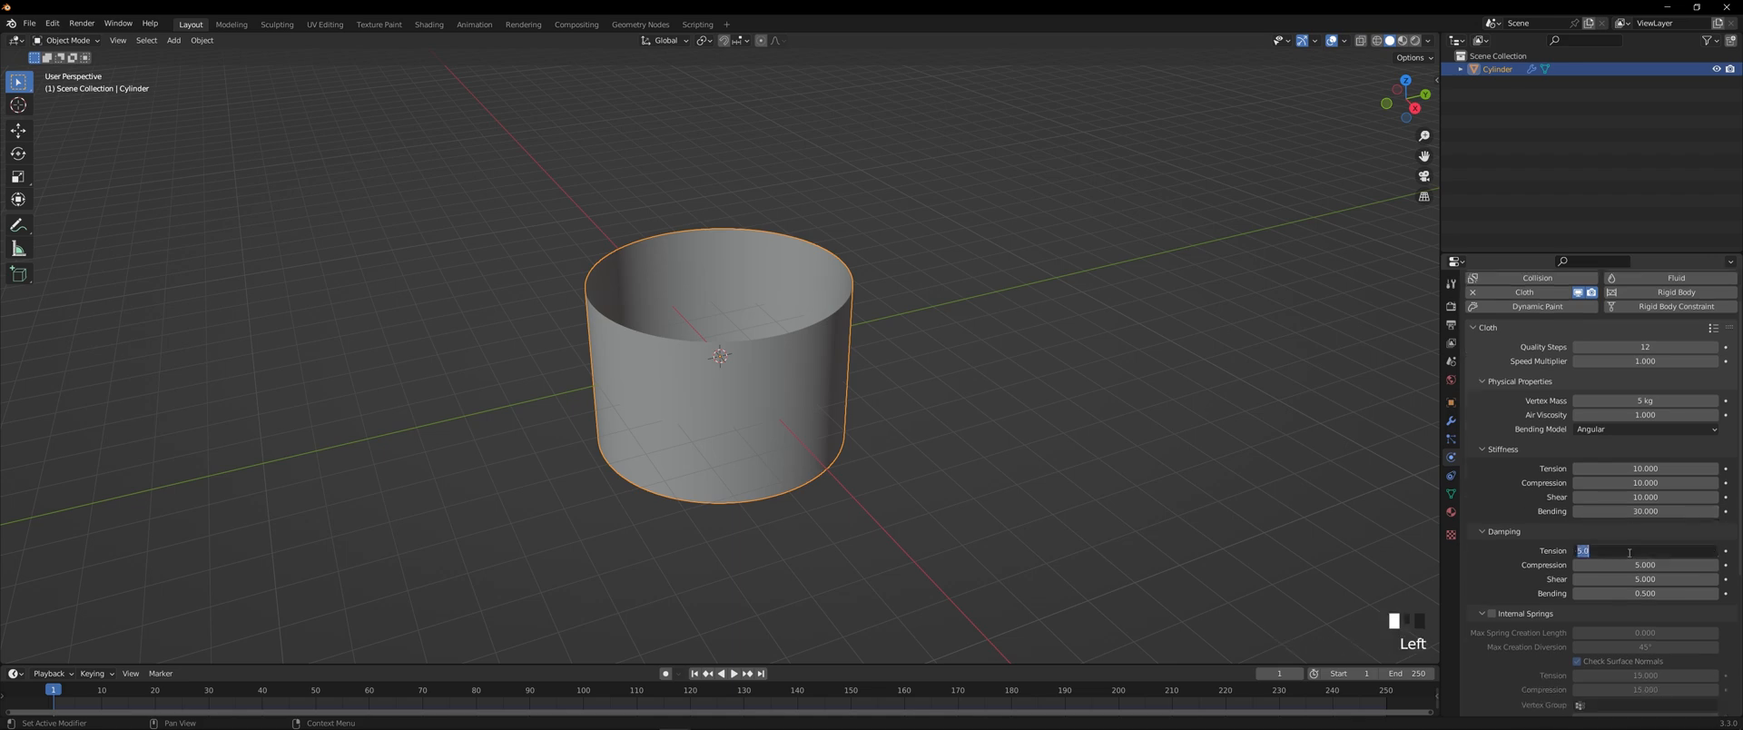
pyautogui.write('20')
pyautogui.press('Return')
pyautogui.click(1631, 563)
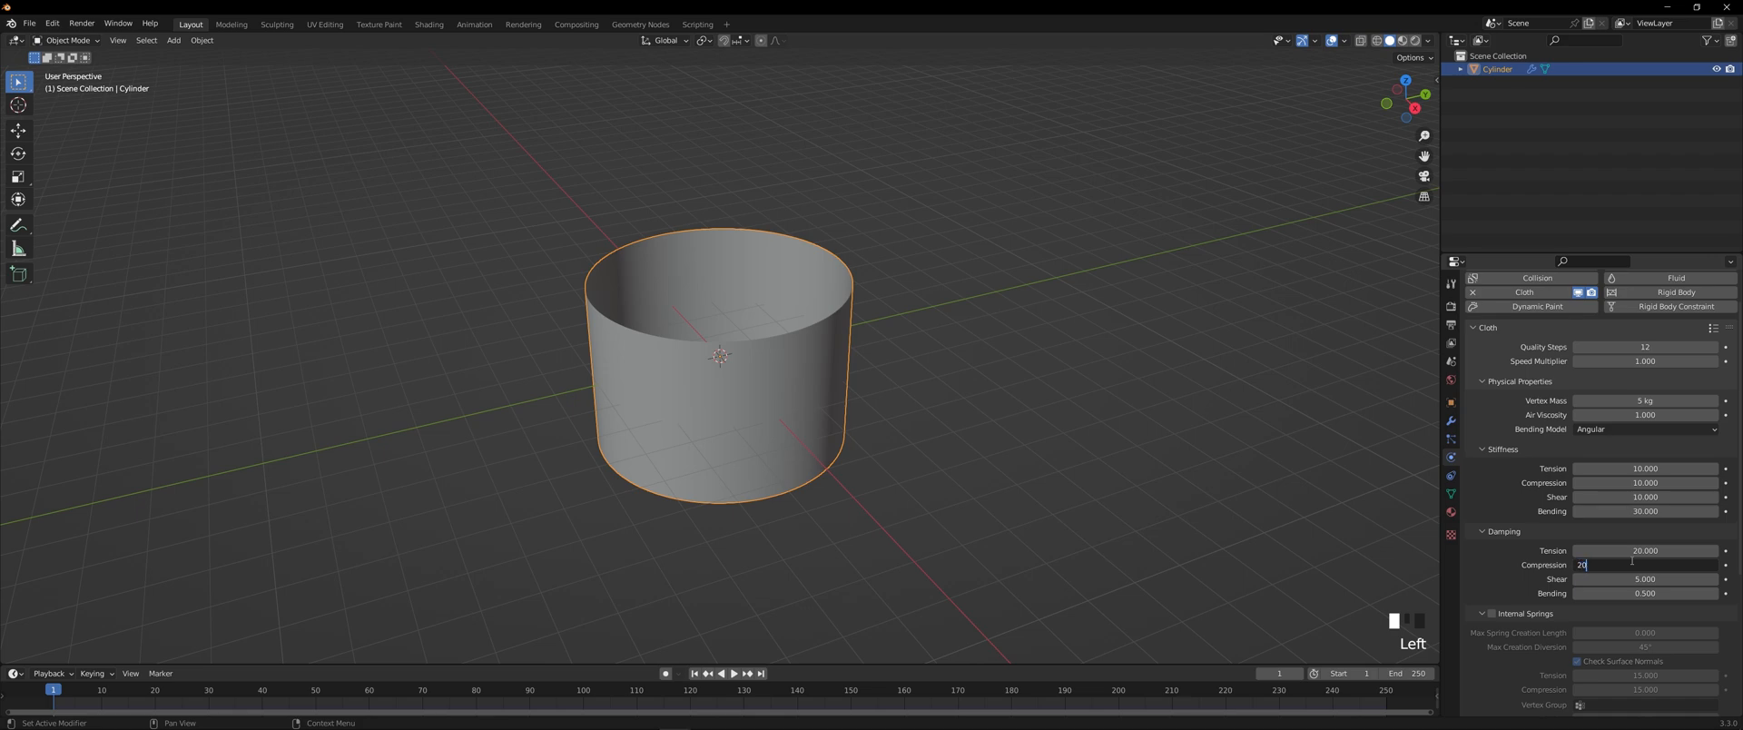
pyautogui.click(1630, 577)
pyautogui.click(1631, 577)
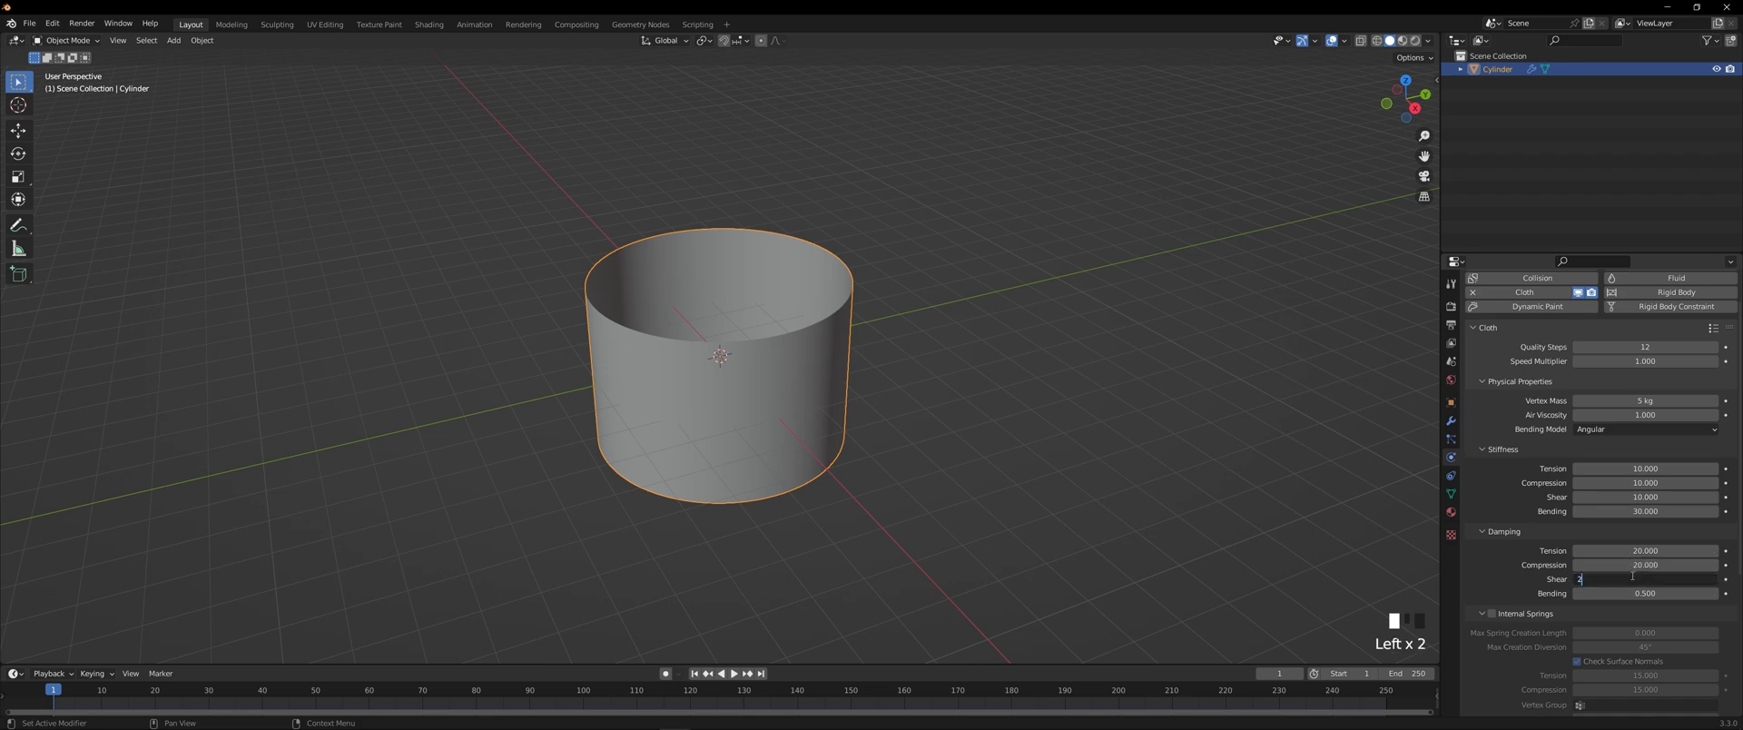
pyautogui.write('20')
pyautogui.press('Return')
# - Expand the cloth's Shape settings and assign all of the cylinder's vertices to a new vertex group
pyautogui.scroll(-14, 1631, 578)
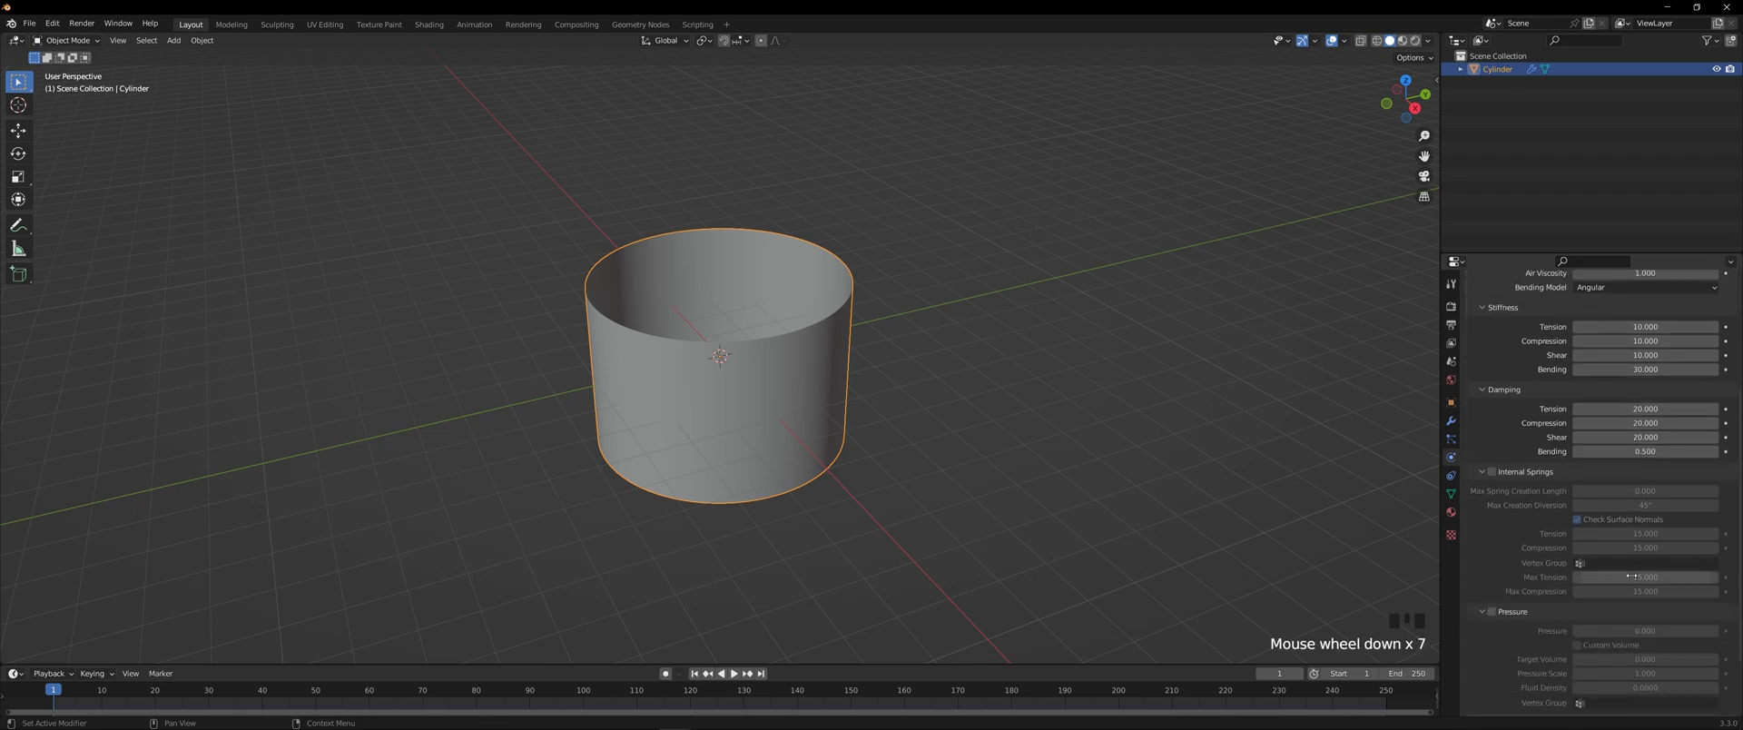
pyautogui.click(1536, 655)
pyautogui.scroll(-6, 1544, 651)
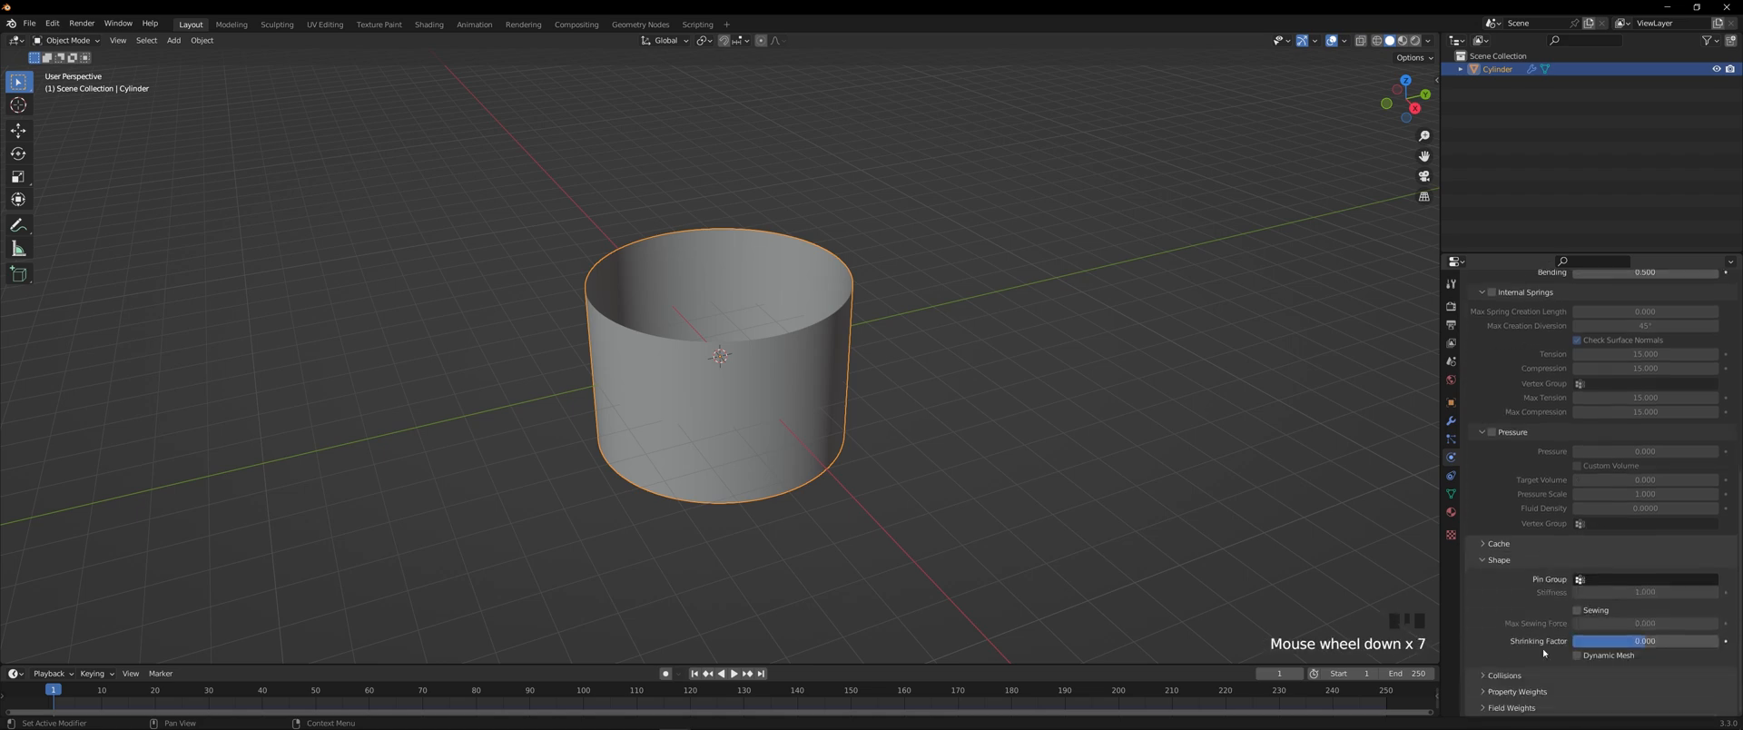
pyautogui.press('Tab')
pyautogui.scroll(-3, 940, 379)
pyautogui.moveTo(940, 379); pyautogui.dragTo(960, 364, button='middle')
pyautogui.scroll(3, 959, 364)
pyautogui.press('a')
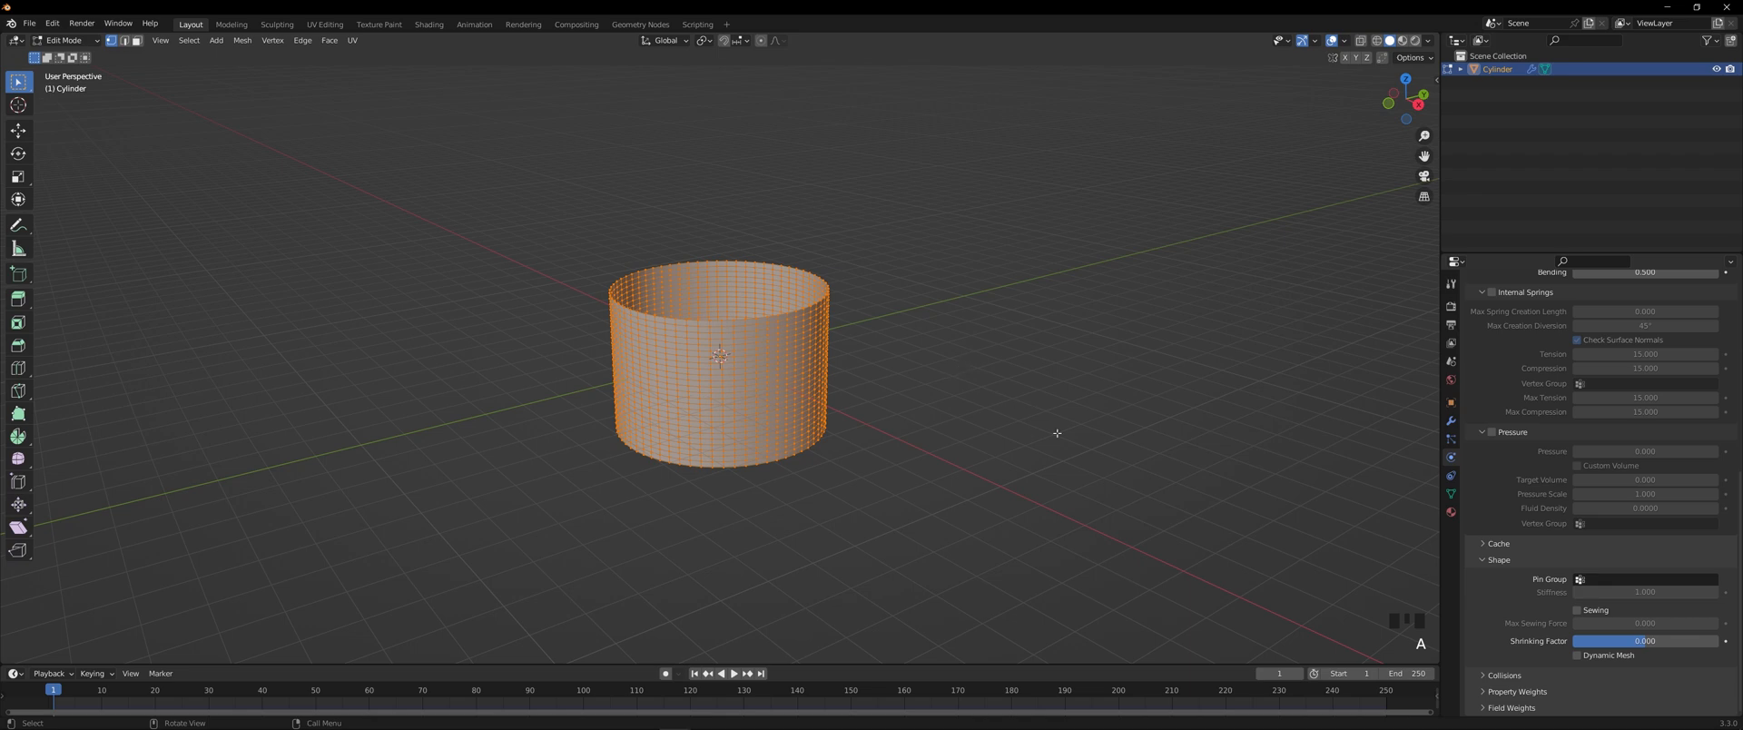
pyautogui.click(1451, 493)
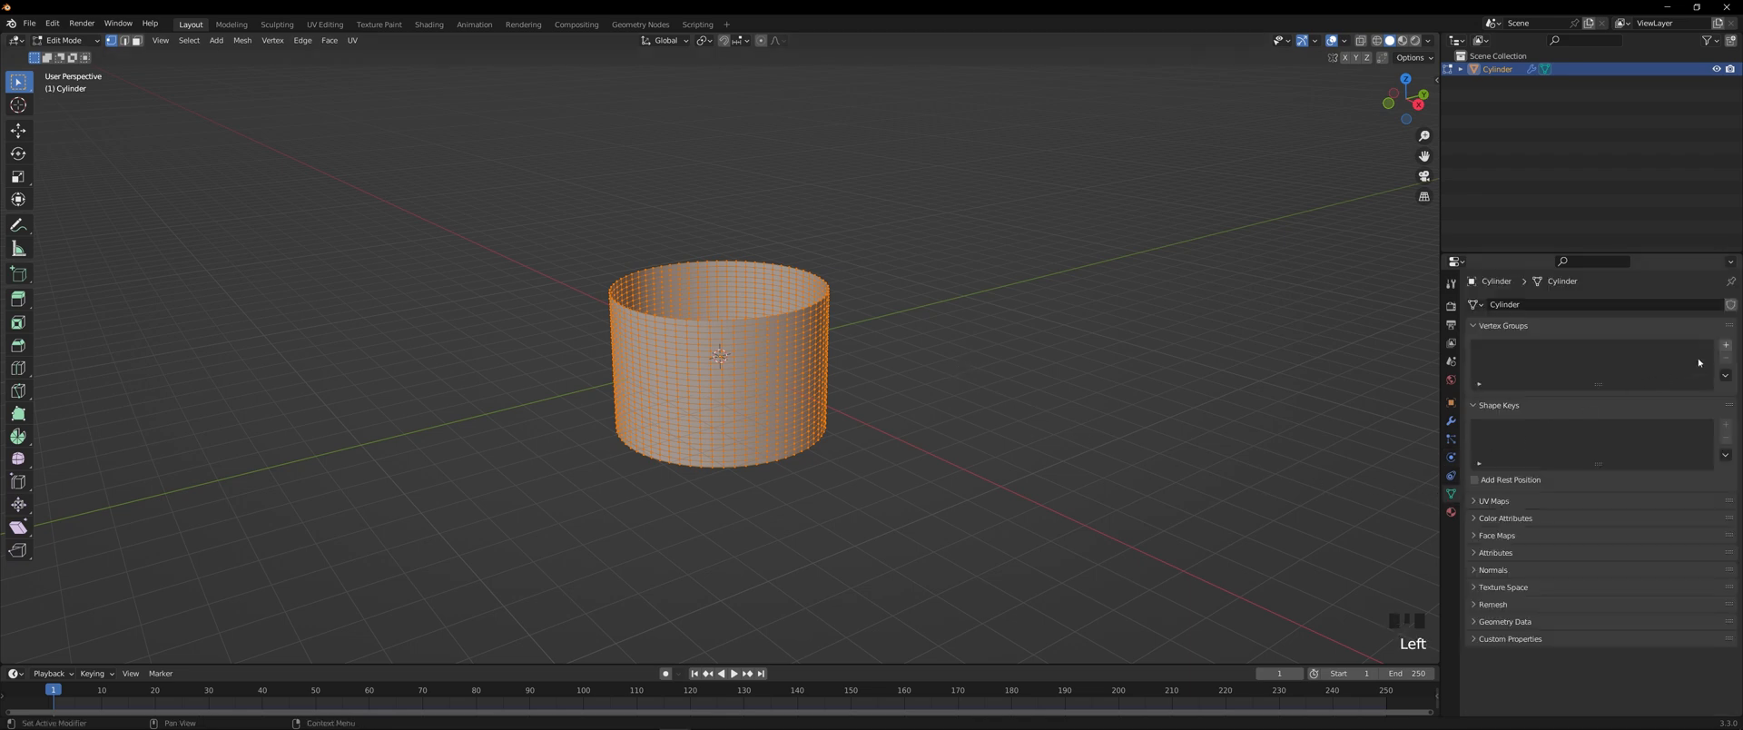
pyautogui.click(1726, 346)
pyautogui.click(1495, 430)
pyautogui.press('Tab')
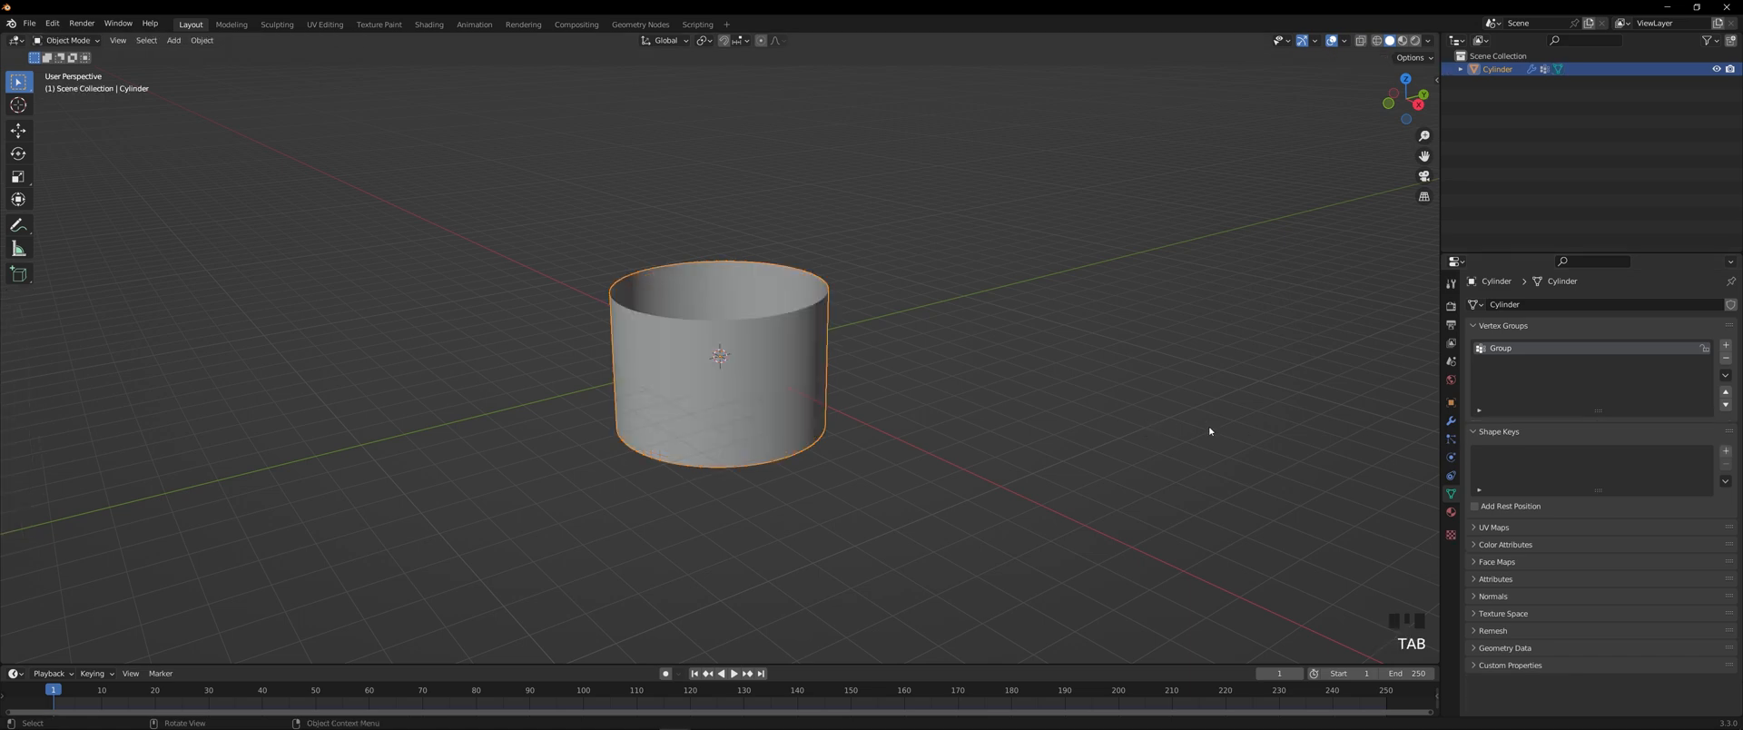
# - Use the vertex group Group as the cloth's pin group and set the shrinking factor to -5
pyautogui.click(1451, 457)
pyautogui.scroll(-20, 1489, 494)
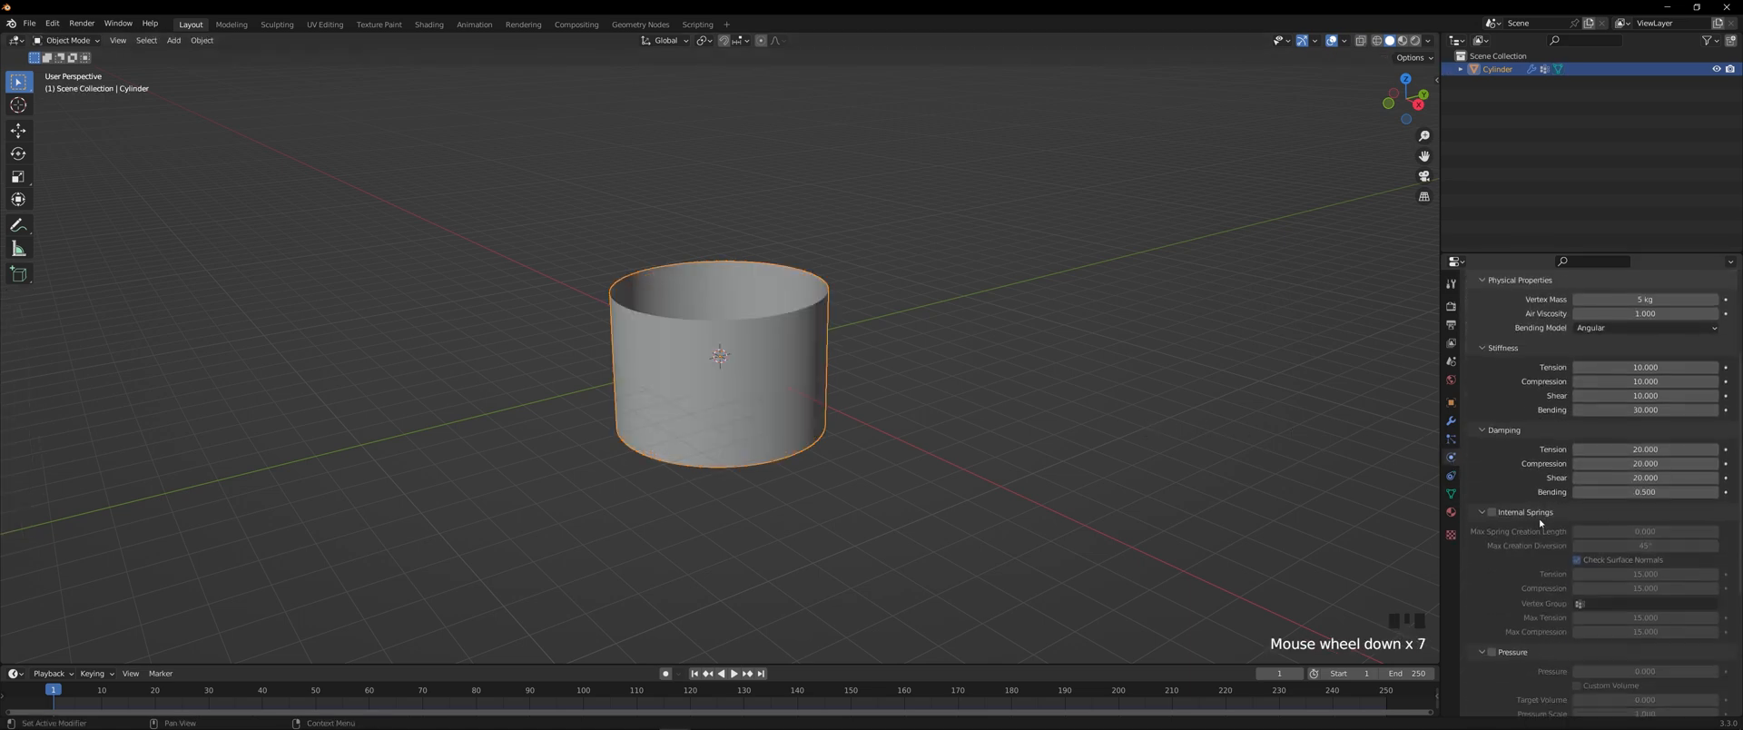
pyautogui.click(1604, 578)
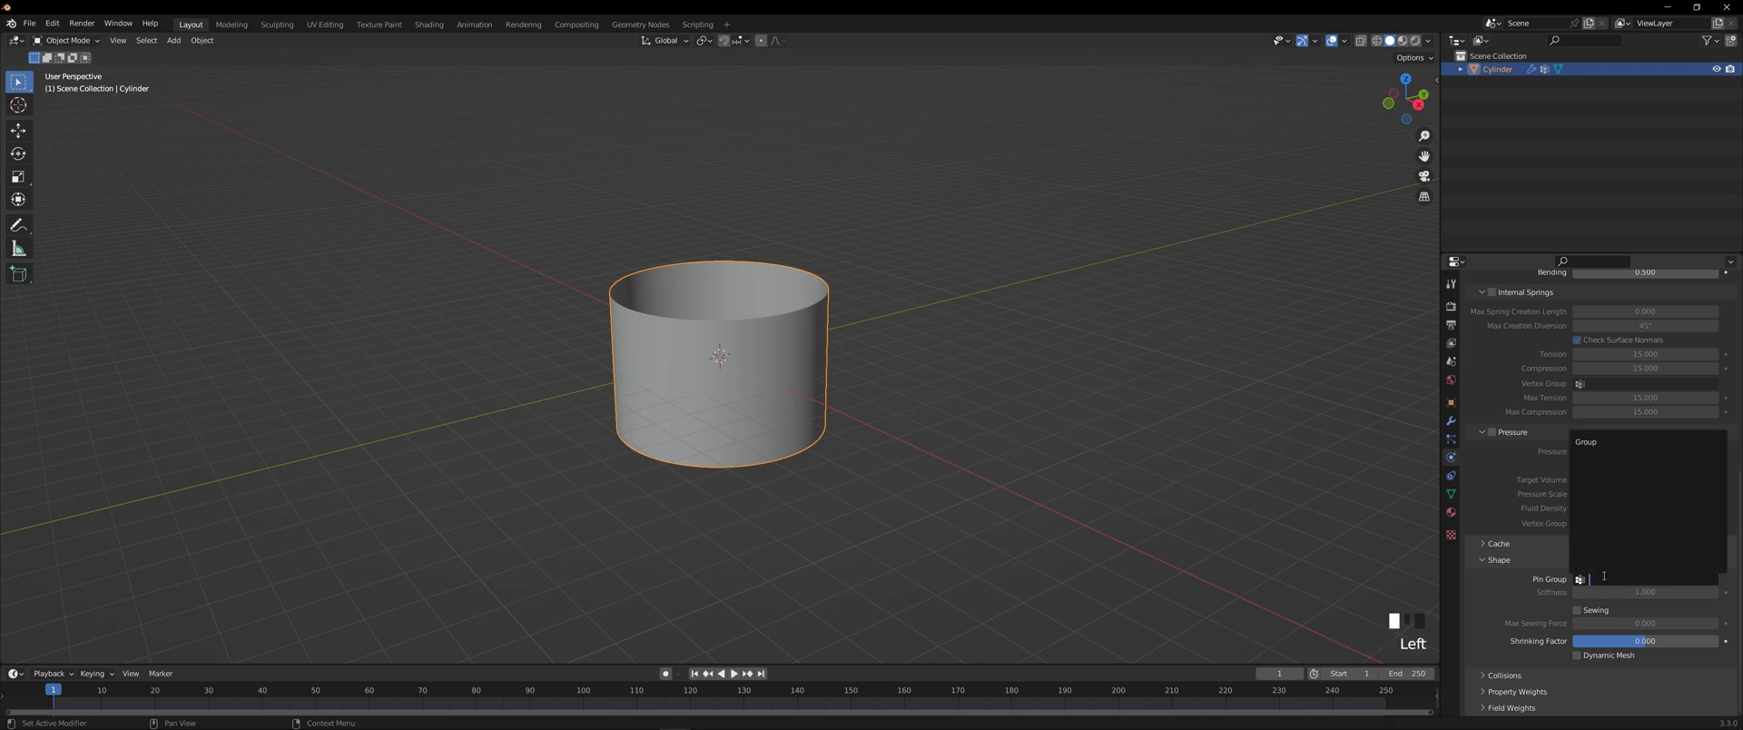
pyautogui.click(1599, 444)
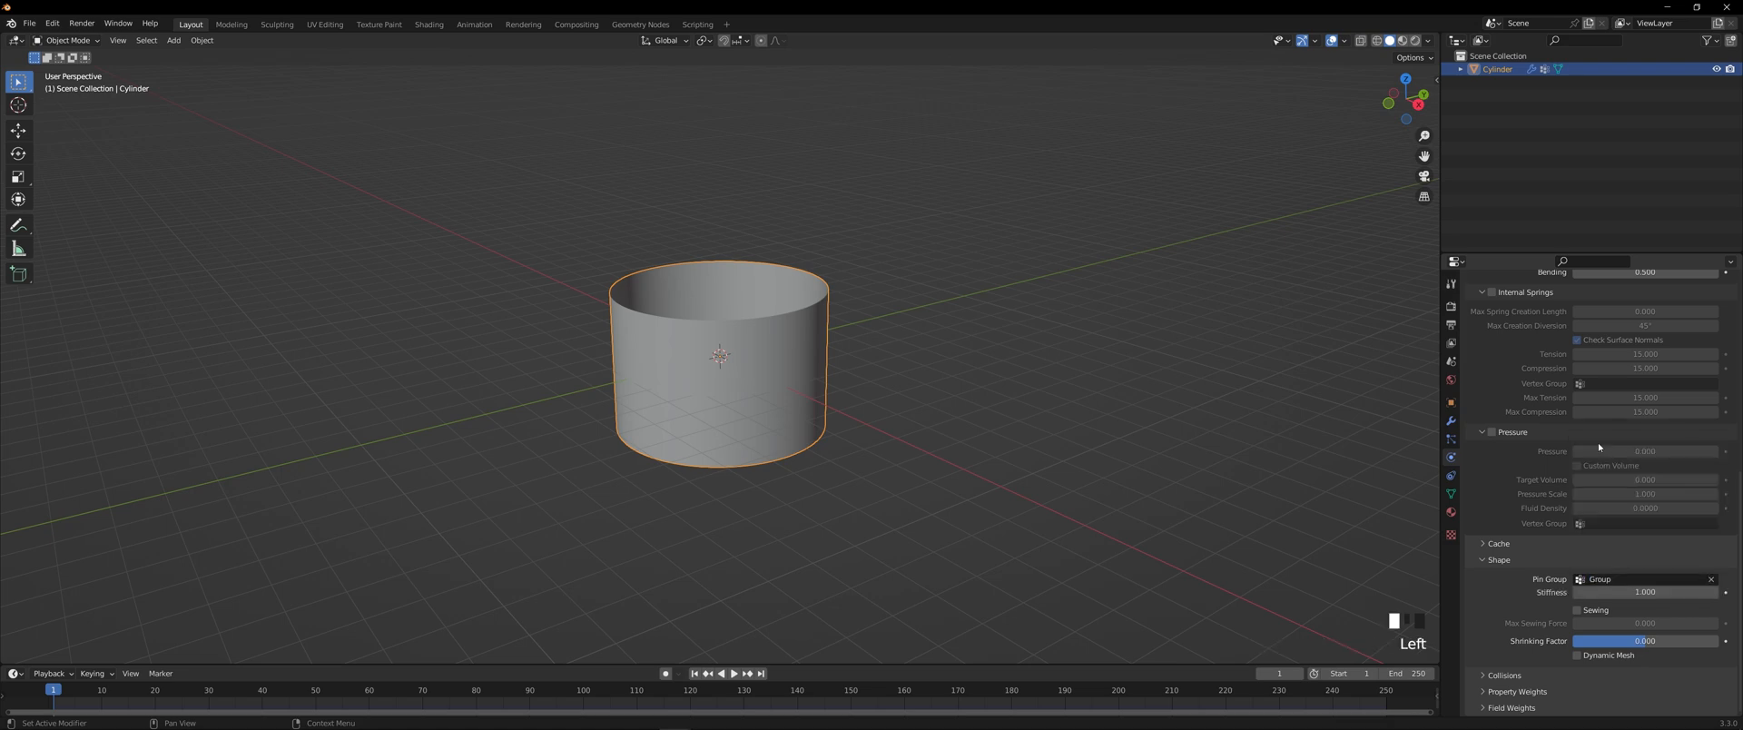
pyautogui.click(1625, 640)
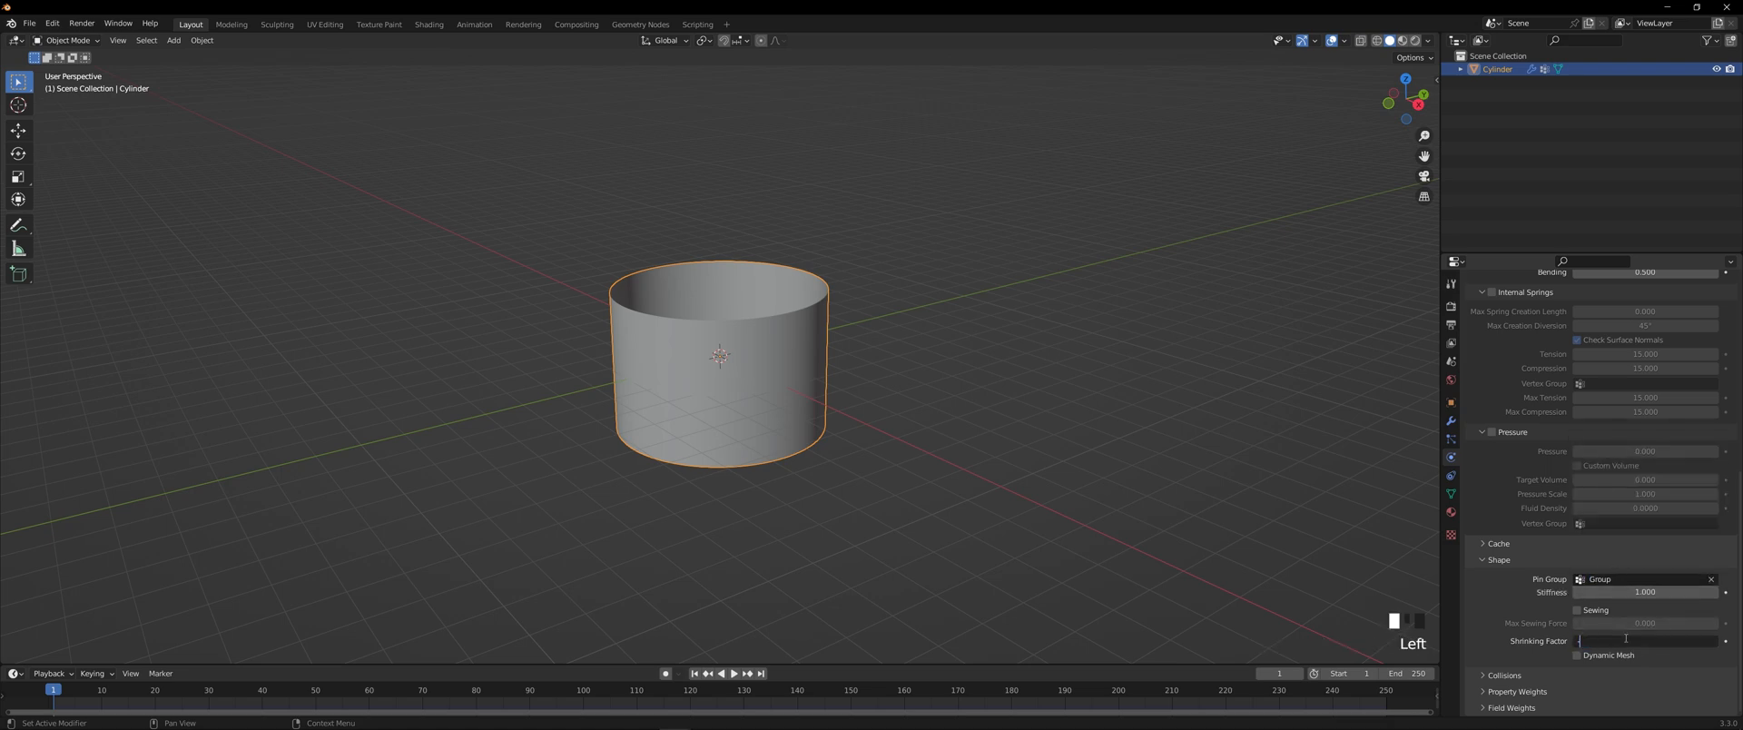
pyautogui.write('-5')
pyautogui.press('Return')
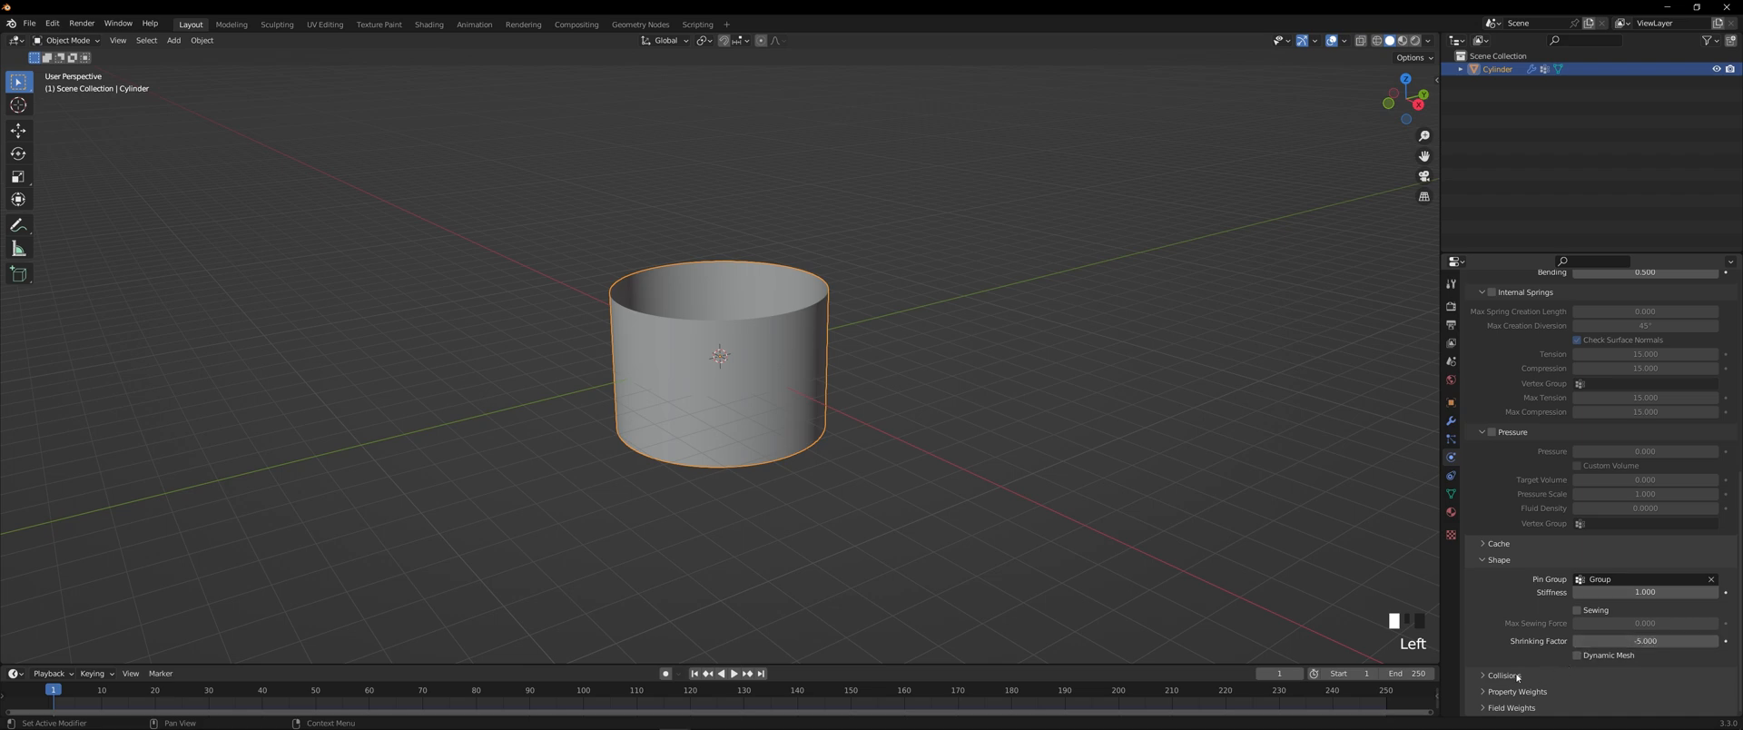
# - Set the cloth's object collision distance to 0.01 m and enable self collisions with a distance of 0.01 m
pyautogui.scroll(-3, 1522, 627)
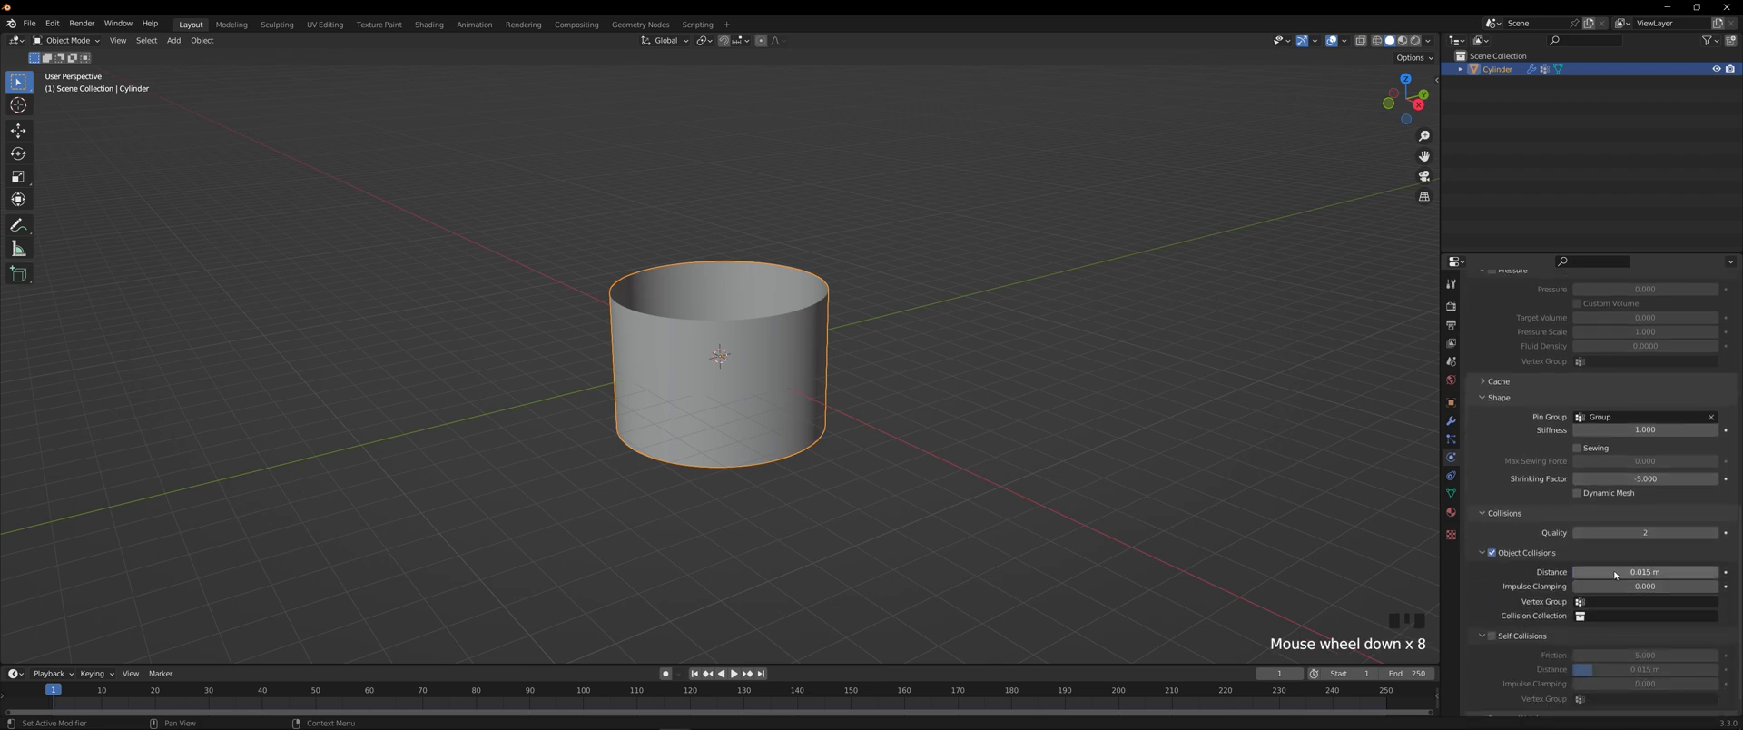
pyautogui.click(1615, 571)
pyautogui.write('0.01')
pyautogui.press('Return')
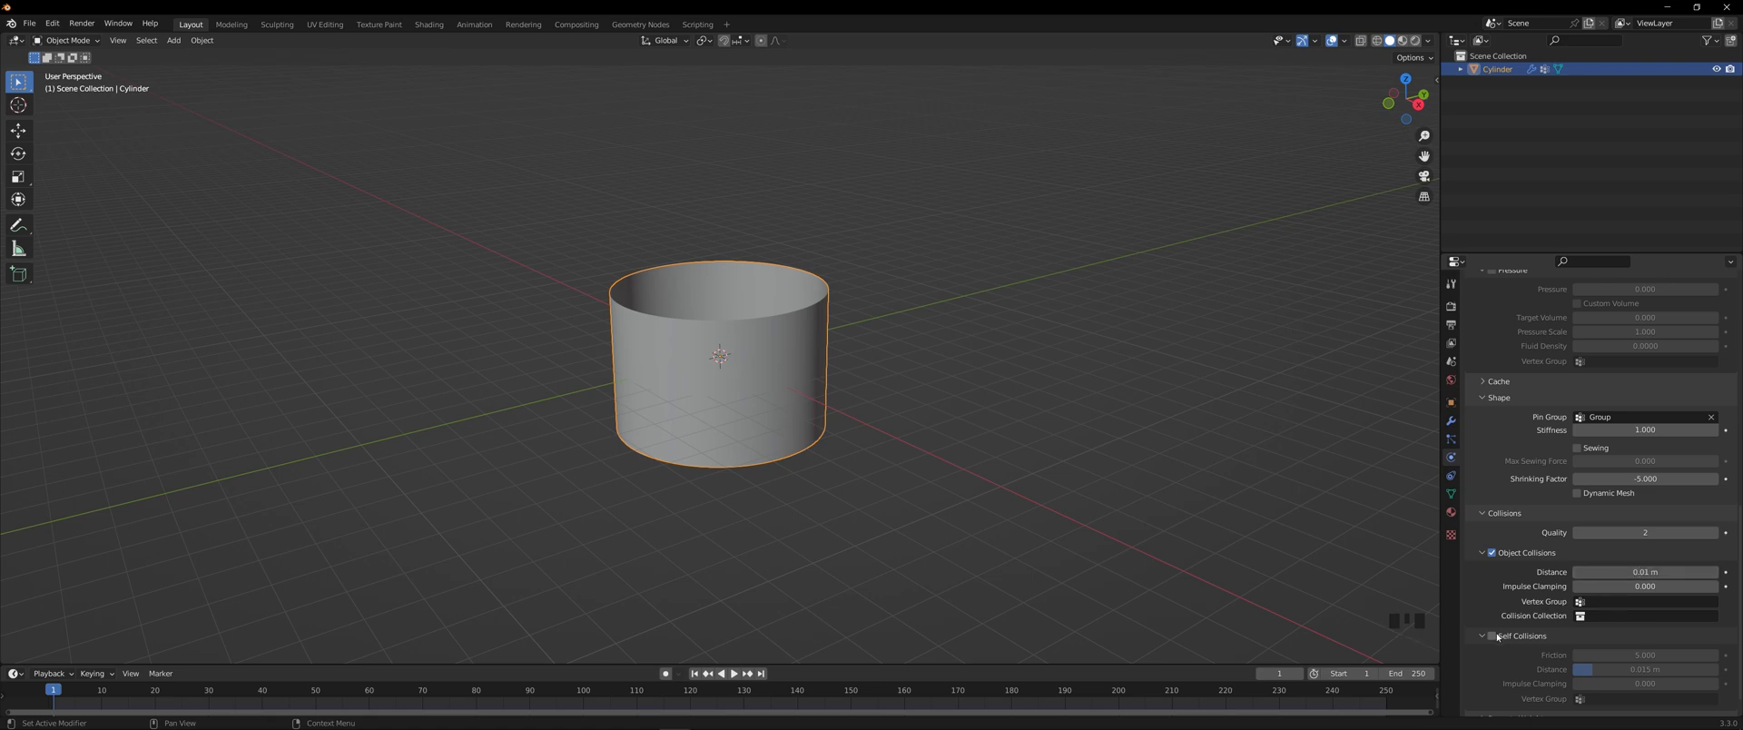
pyautogui.click(1491, 636)
pyautogui.click(1642, 670)
pyautogui.write('0')
pyautogui.press('Return')
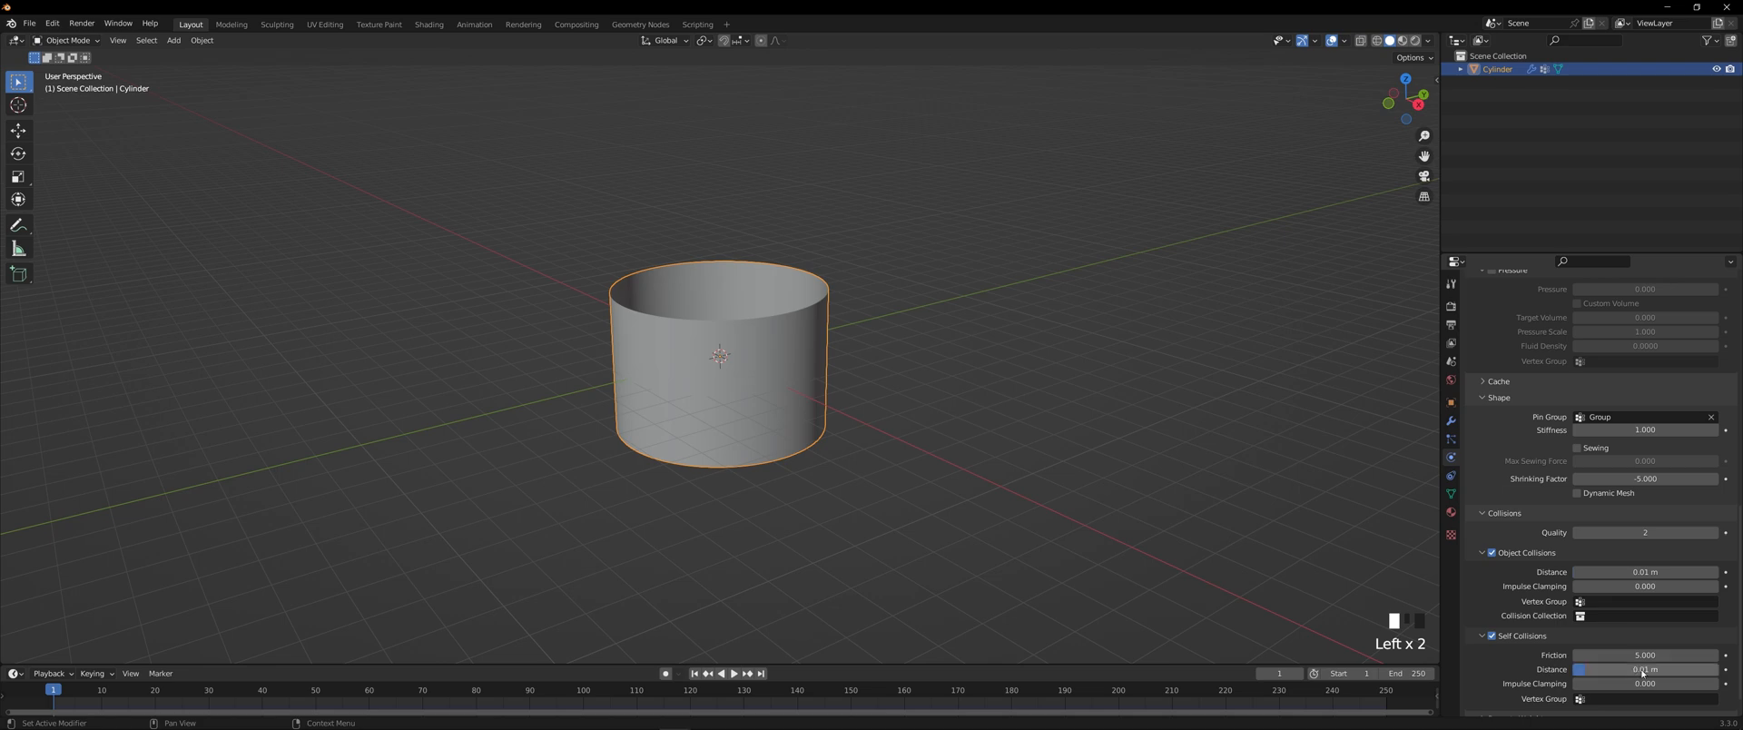
# - Add a Bézier curve at the world origin and show it from the top view
pyautogui.scroll(-7, 1551, 640)
pyautogui.moveTo(926, 323); pyautogui.dragTo(946, 352, button='middle')
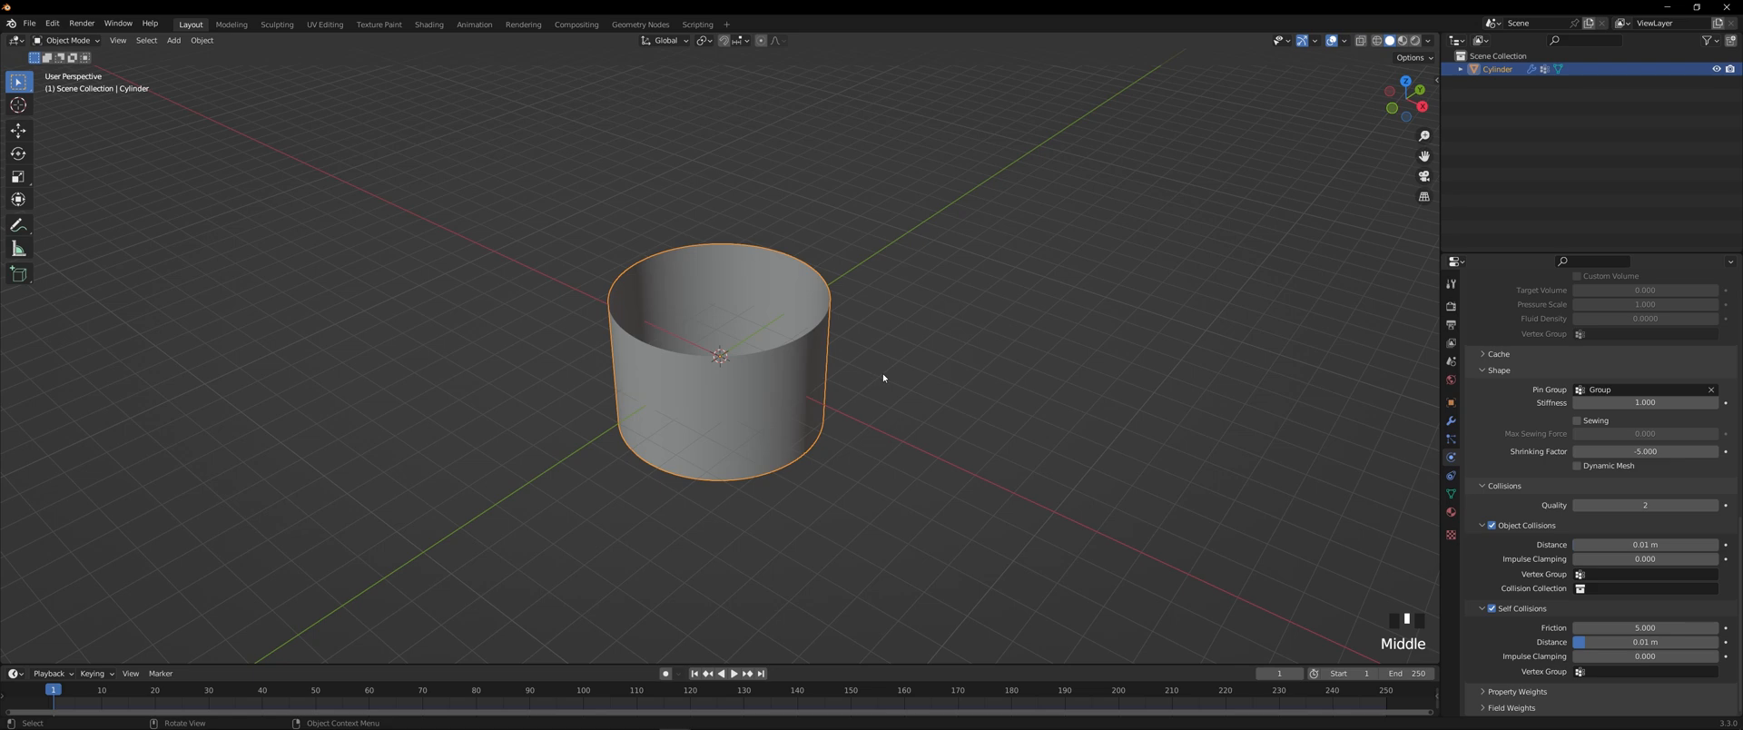
pyautogui.scroll(-1, 881, 371)
pyautogui.hotkey('shift', 'a')
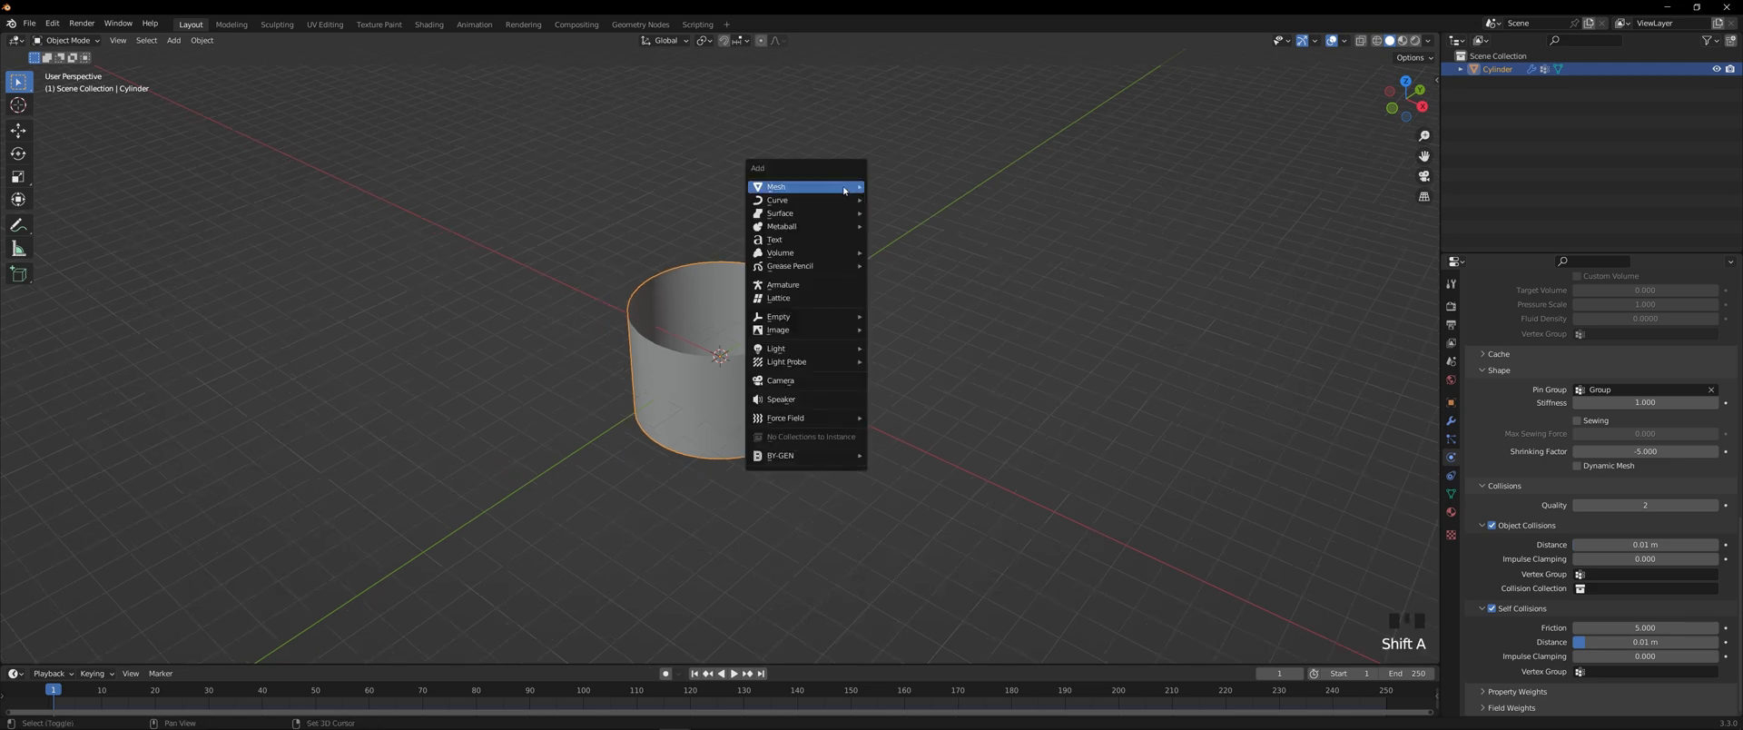
pyautogui.moveTo(805, 200)
pyautogui.click(895, 201)
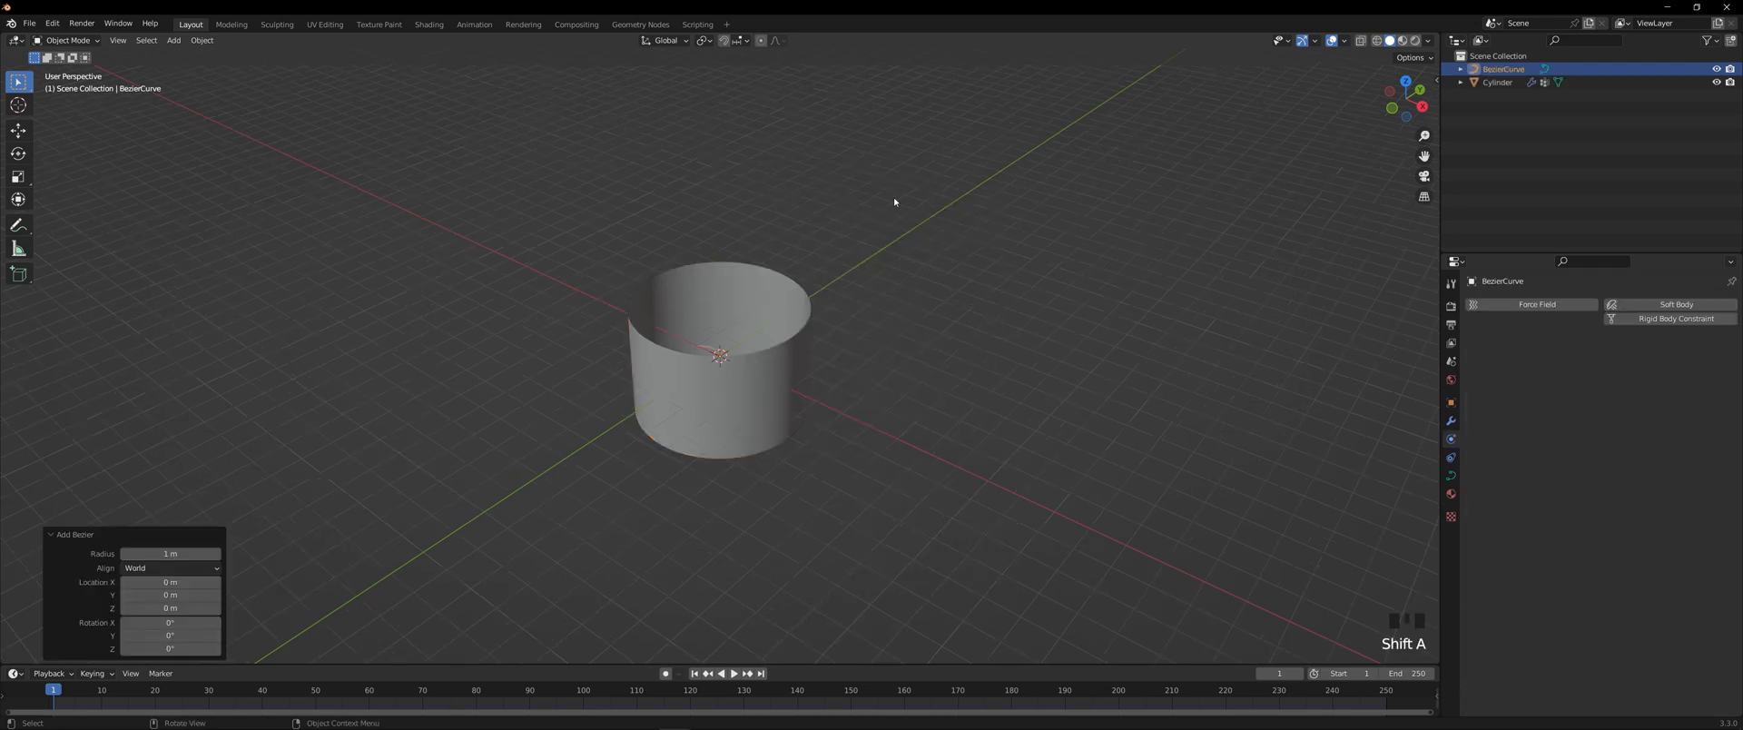
pyautogui.press('KP_7')
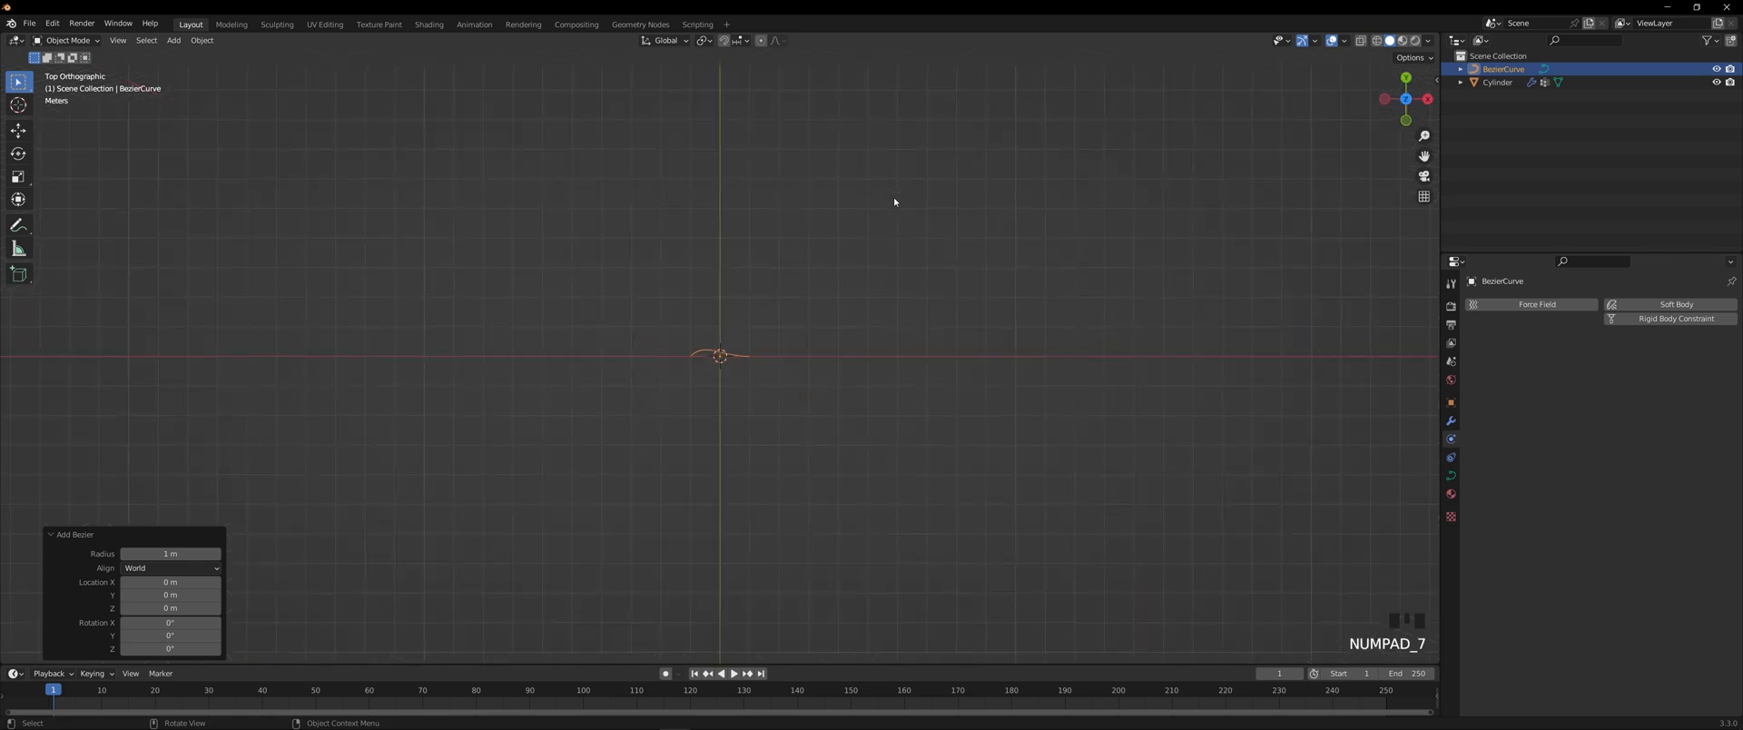
pyautogui.scroll(2, 894, 201)
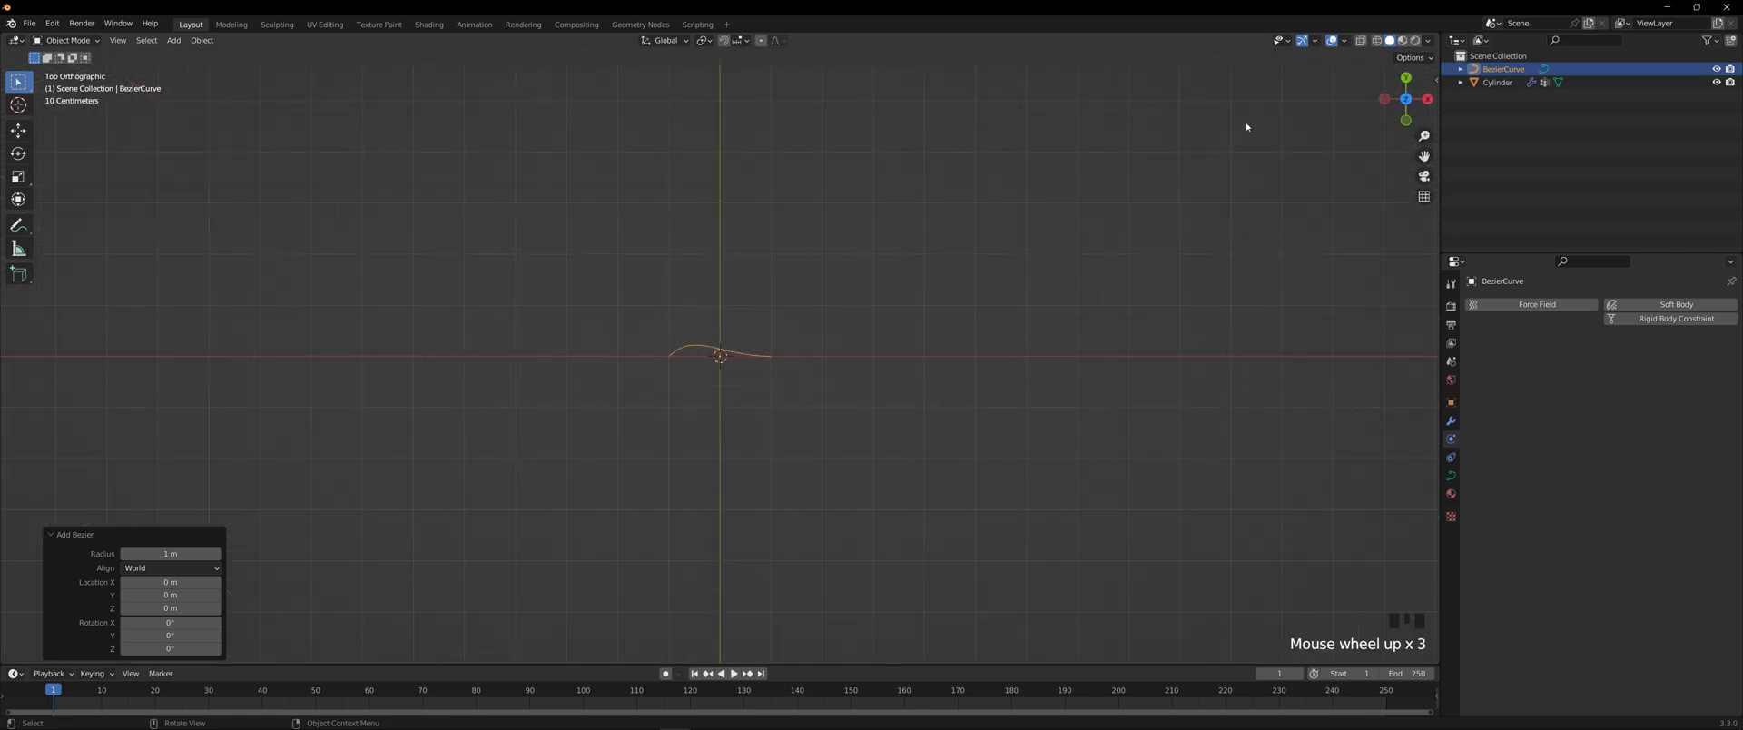
# - Show the scene in wireframe and move the whole Bézier curve 4 m along X in Edit Mode
pyautogui.click(1375, 42)
pyautogui.scroll(2, 875, 334)
pyautogui.press('Tab')
pyautogui.scroll(-1, 873, 339)
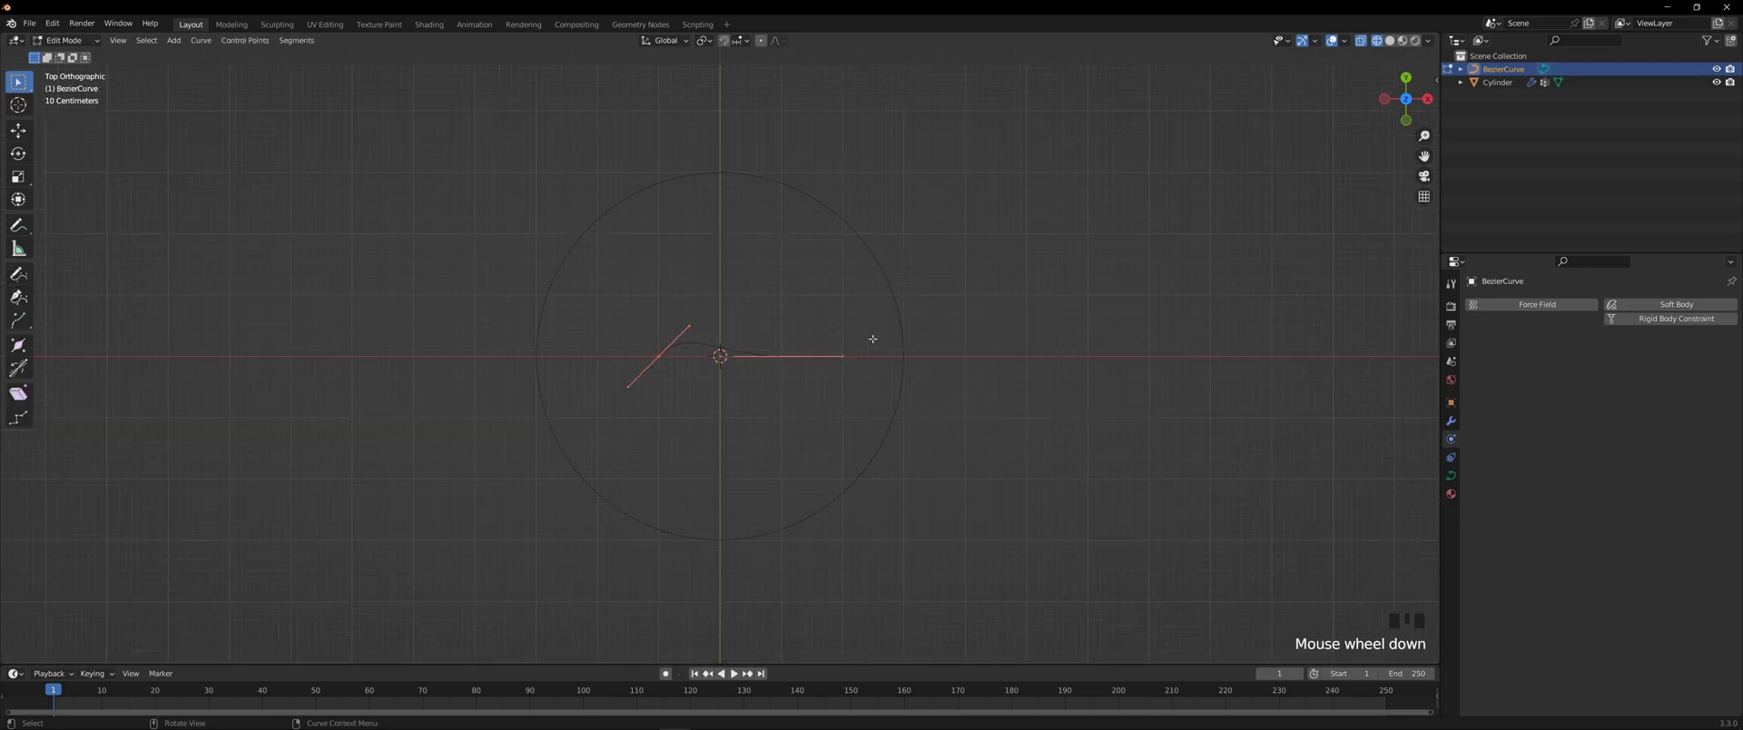
pyautogui.press('g')
pyautogui.press('x')
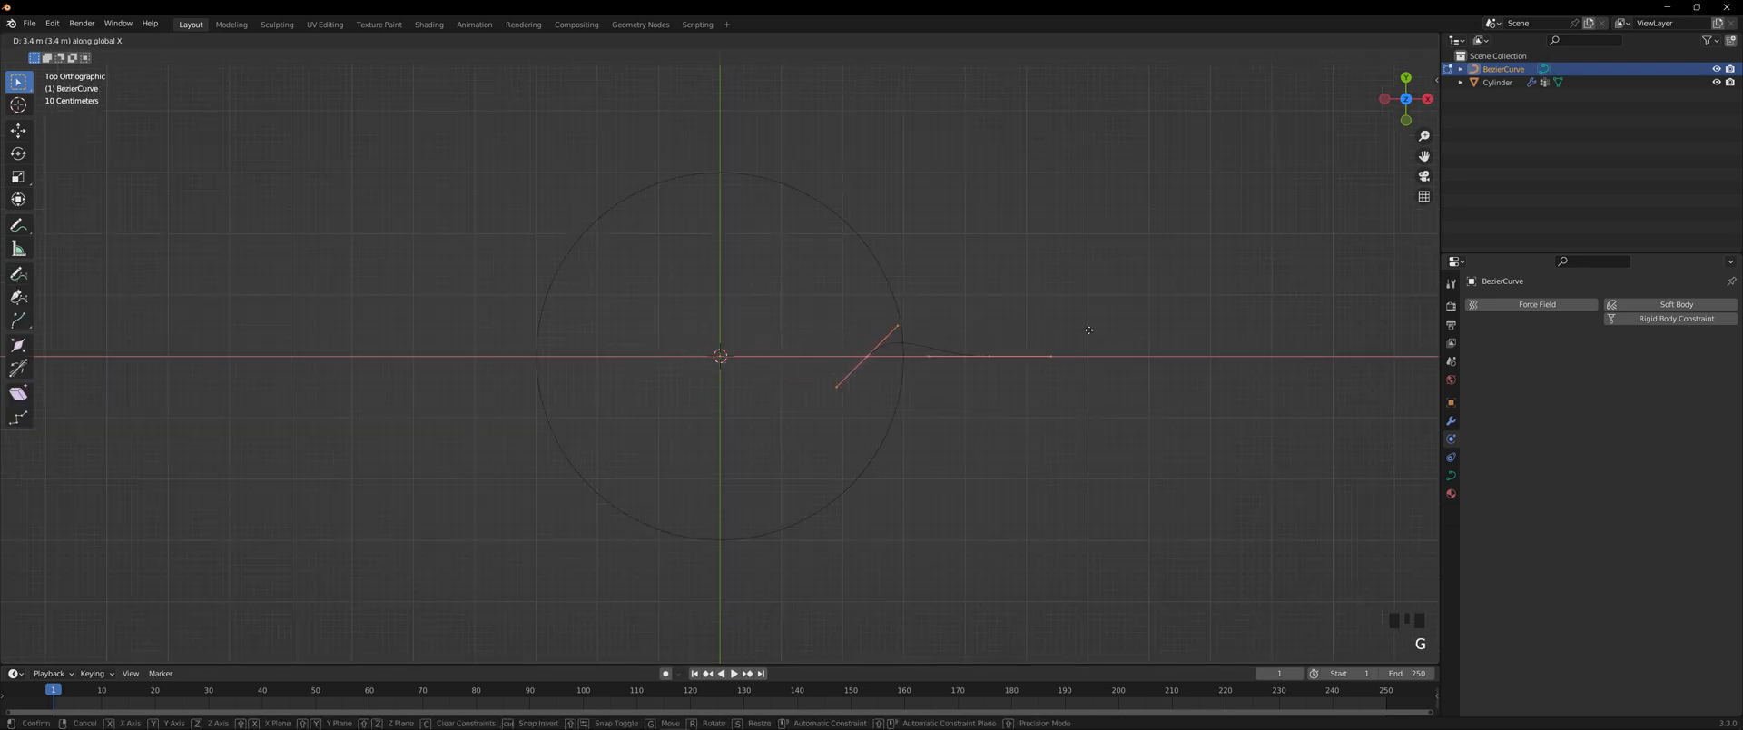
pyautogui.click(1119, 326)
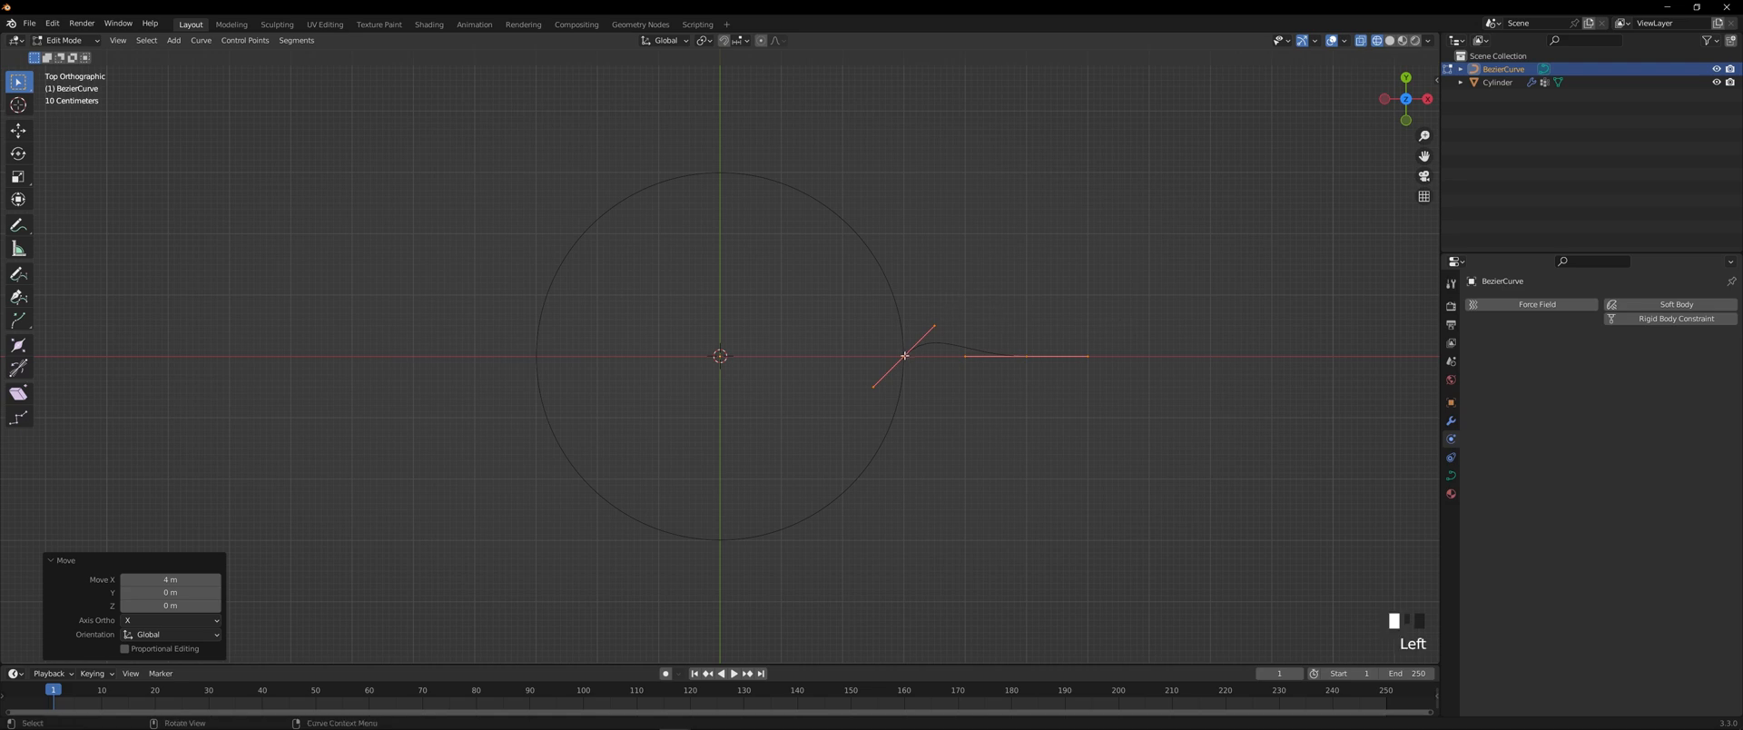
# - Move the curve's first control point by -0.5 m in X and 1.6 m in Y onto the circle, and rotate it 100°
pyautogui.click(921, 405)
pyautogui.press('g')
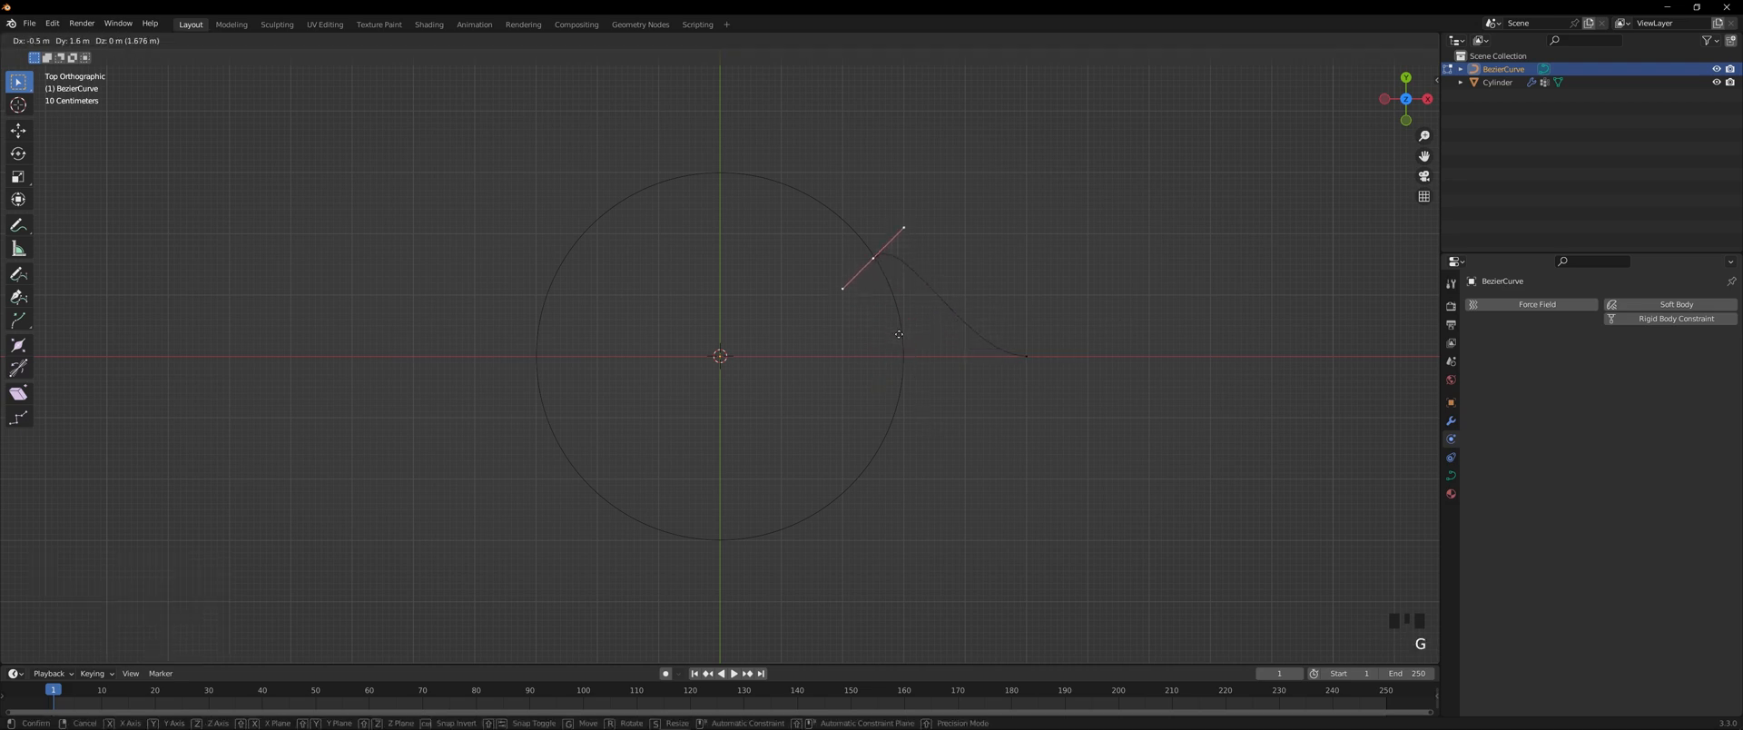
pyautogui.click(913, 325)
pyautogui.press('r')
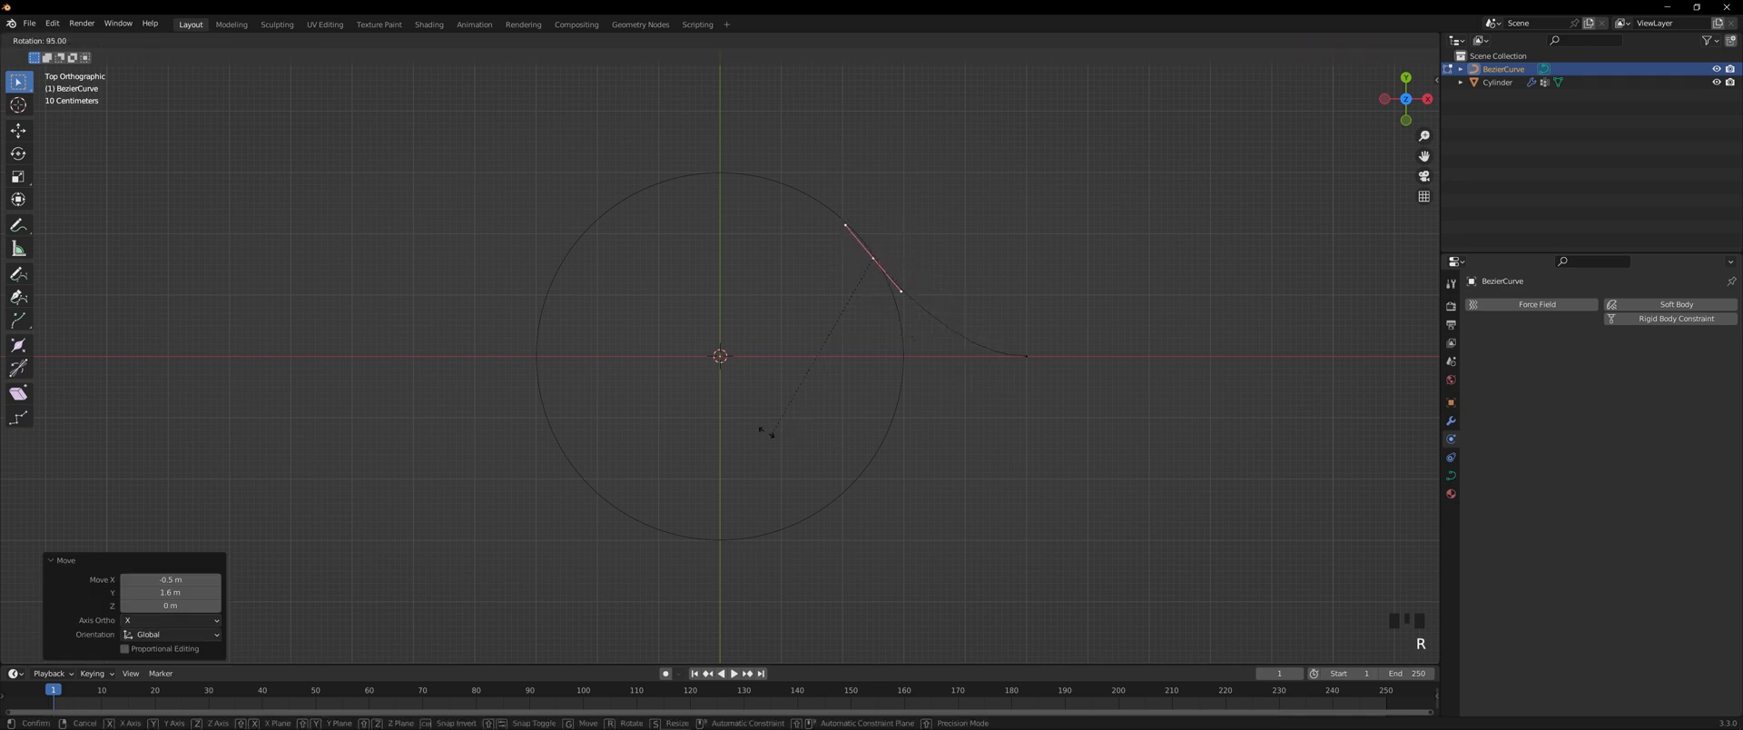
pyautogui.click(749, 429)
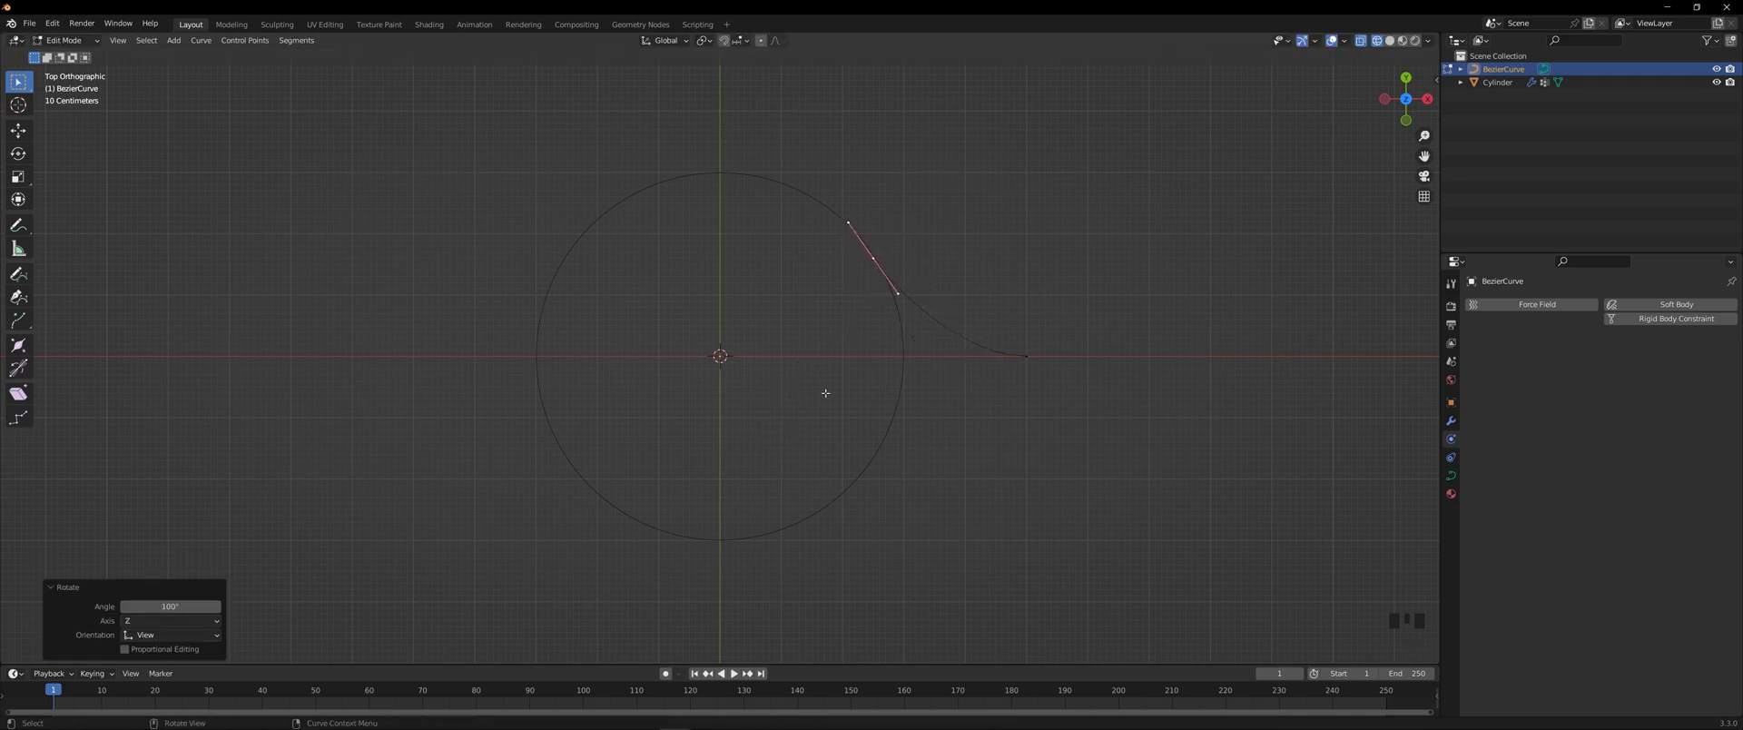
# - Extrude a new point by -2.5 m in X and 1.4 m in Y to the circle's +Y extreme and rotate it -55°
pyautogui.press('e')
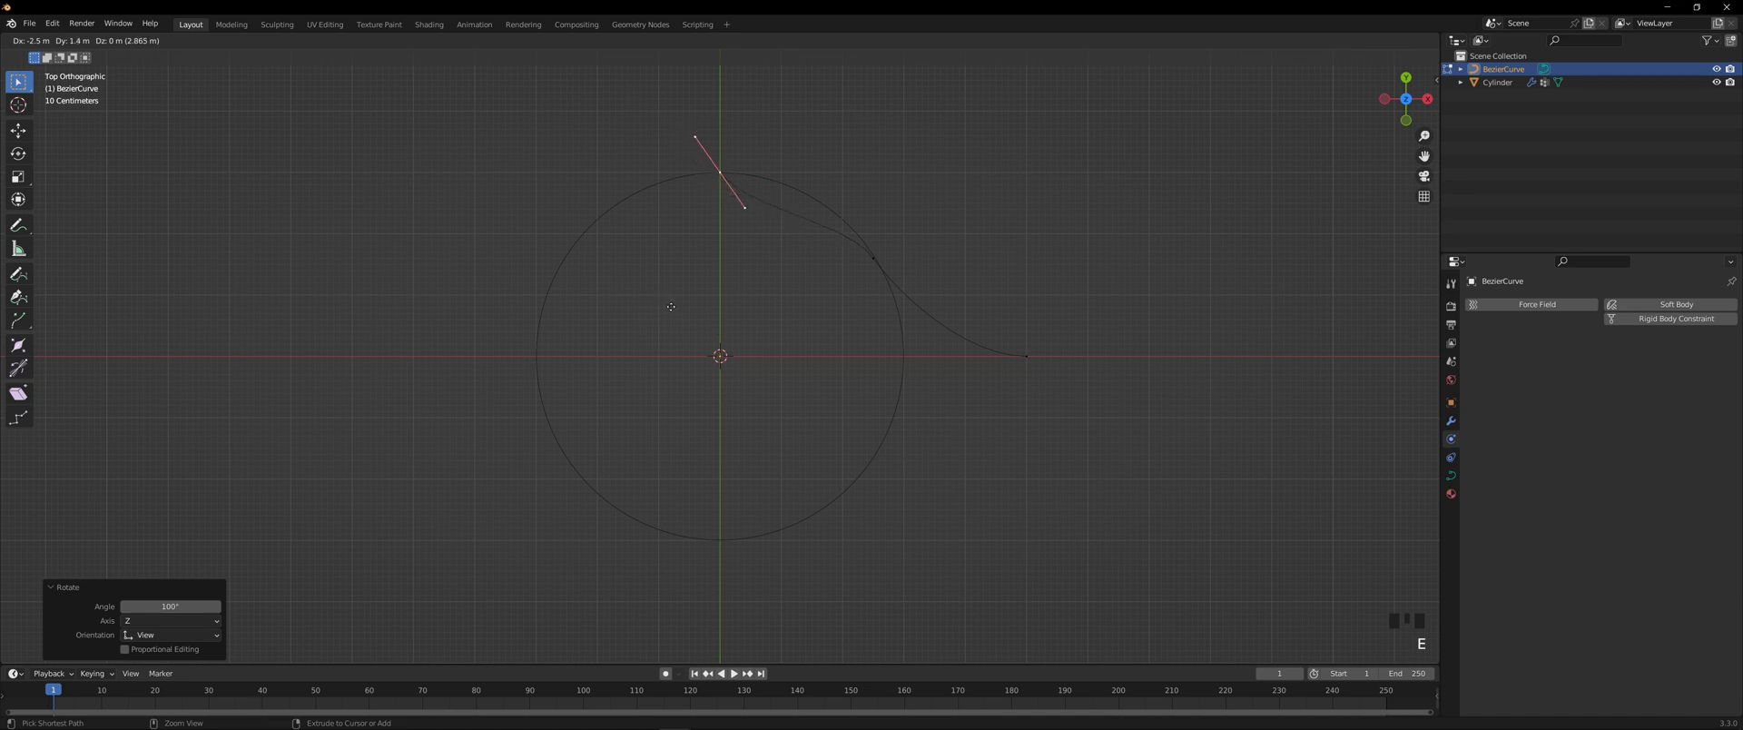
pyautogui.click(744, 353)
pyautogui.press('r')
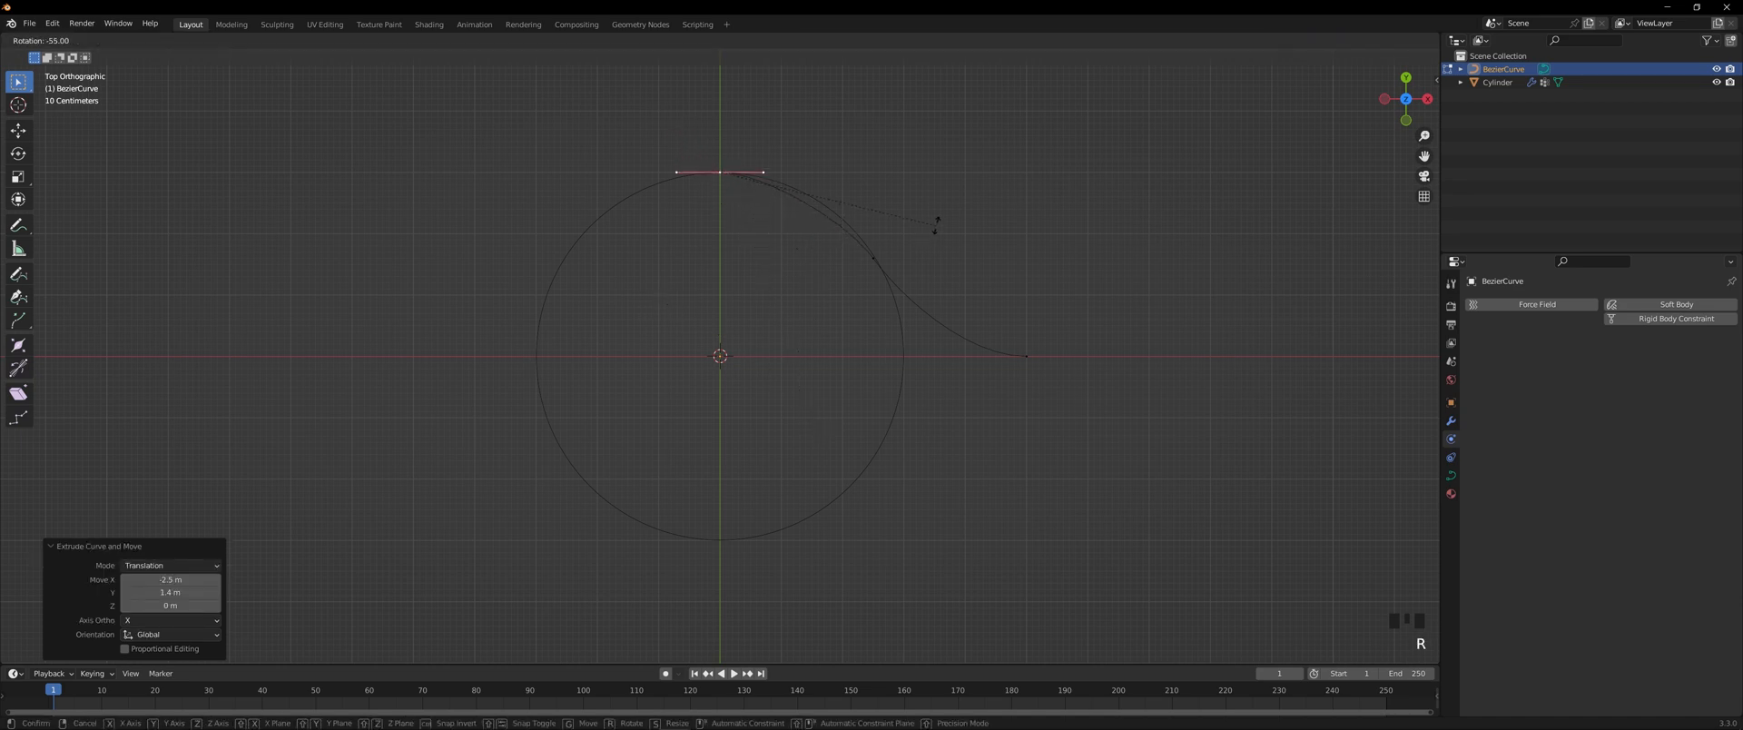
pyautogui.click(933, 222)
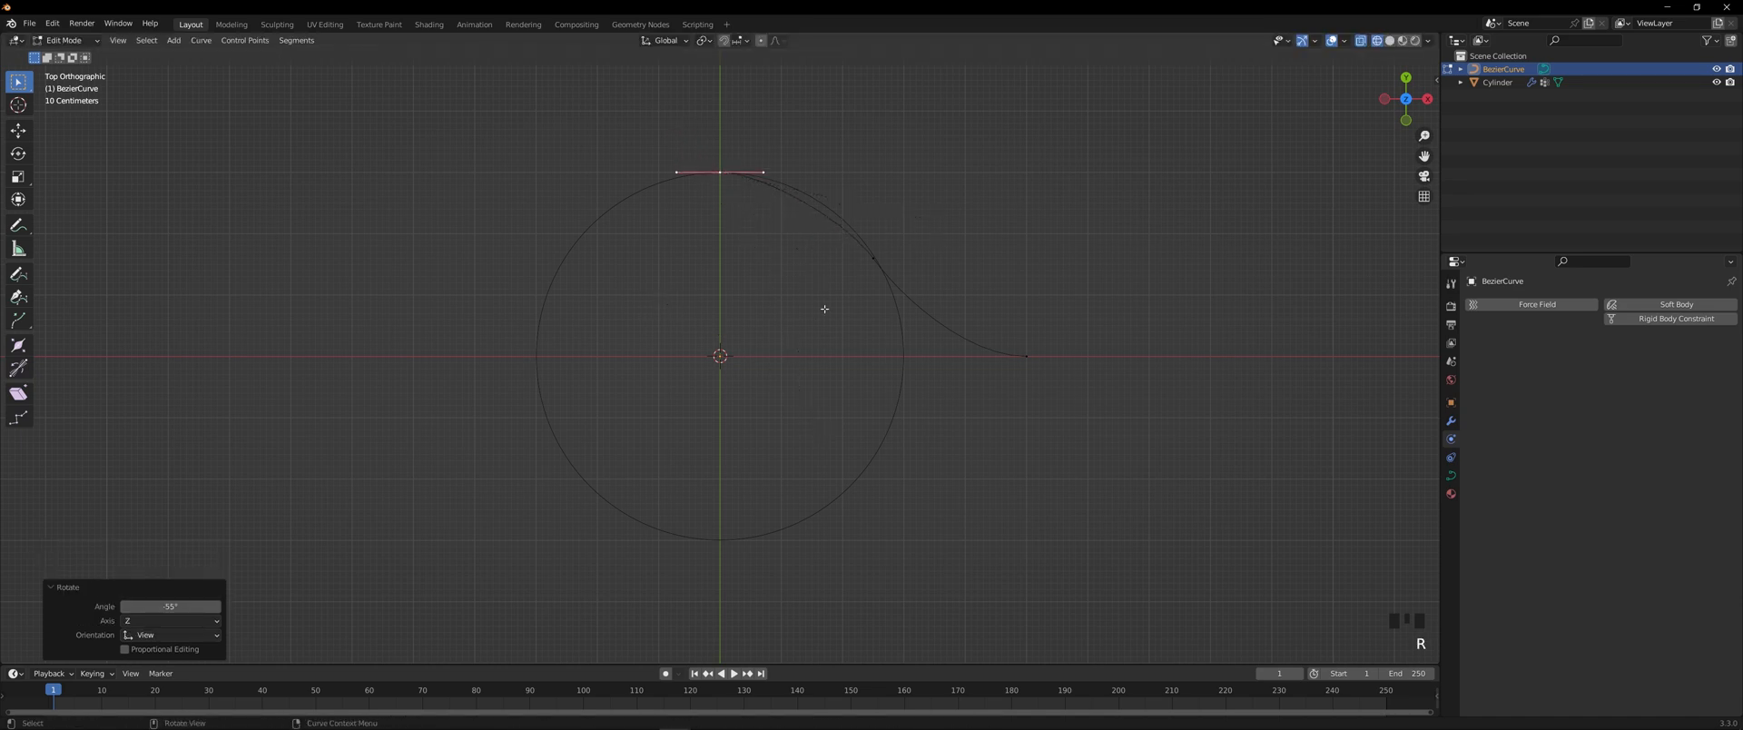
# - Extrude the next curve point to the circle's -X extreme and rotate it -90° so its handles follow the circle
pyautogui.press('e')
pyautogui.click(642, 495)
pyautogui.press('r')
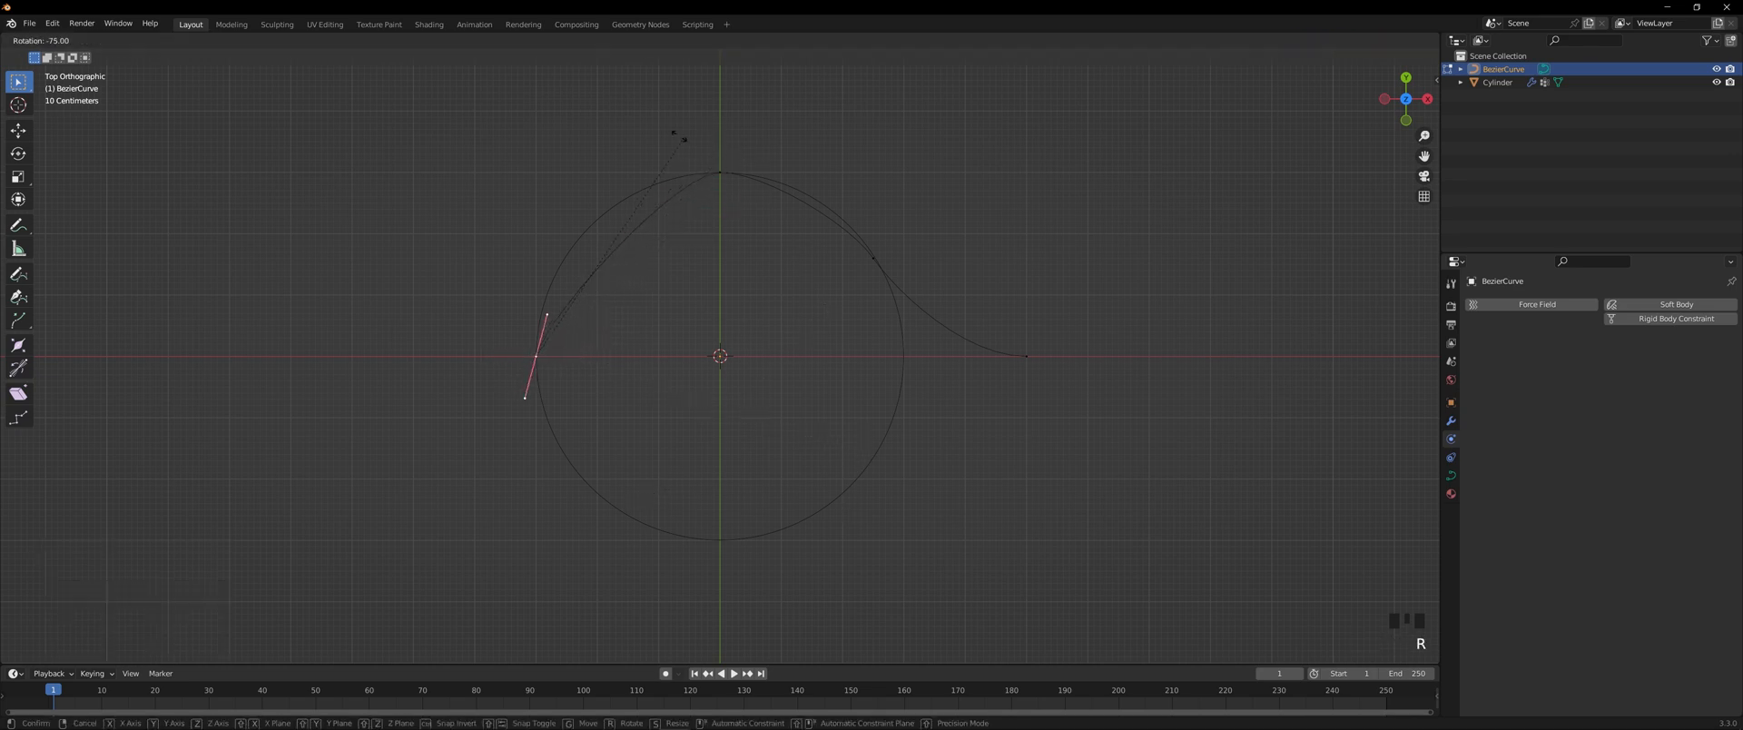
pyautogui.click(605, 134)
# - Extrude another point 3 m in X and -3 m in Y to the circle's -Y extreme and rotate it -90°
pyautogui.press('e')
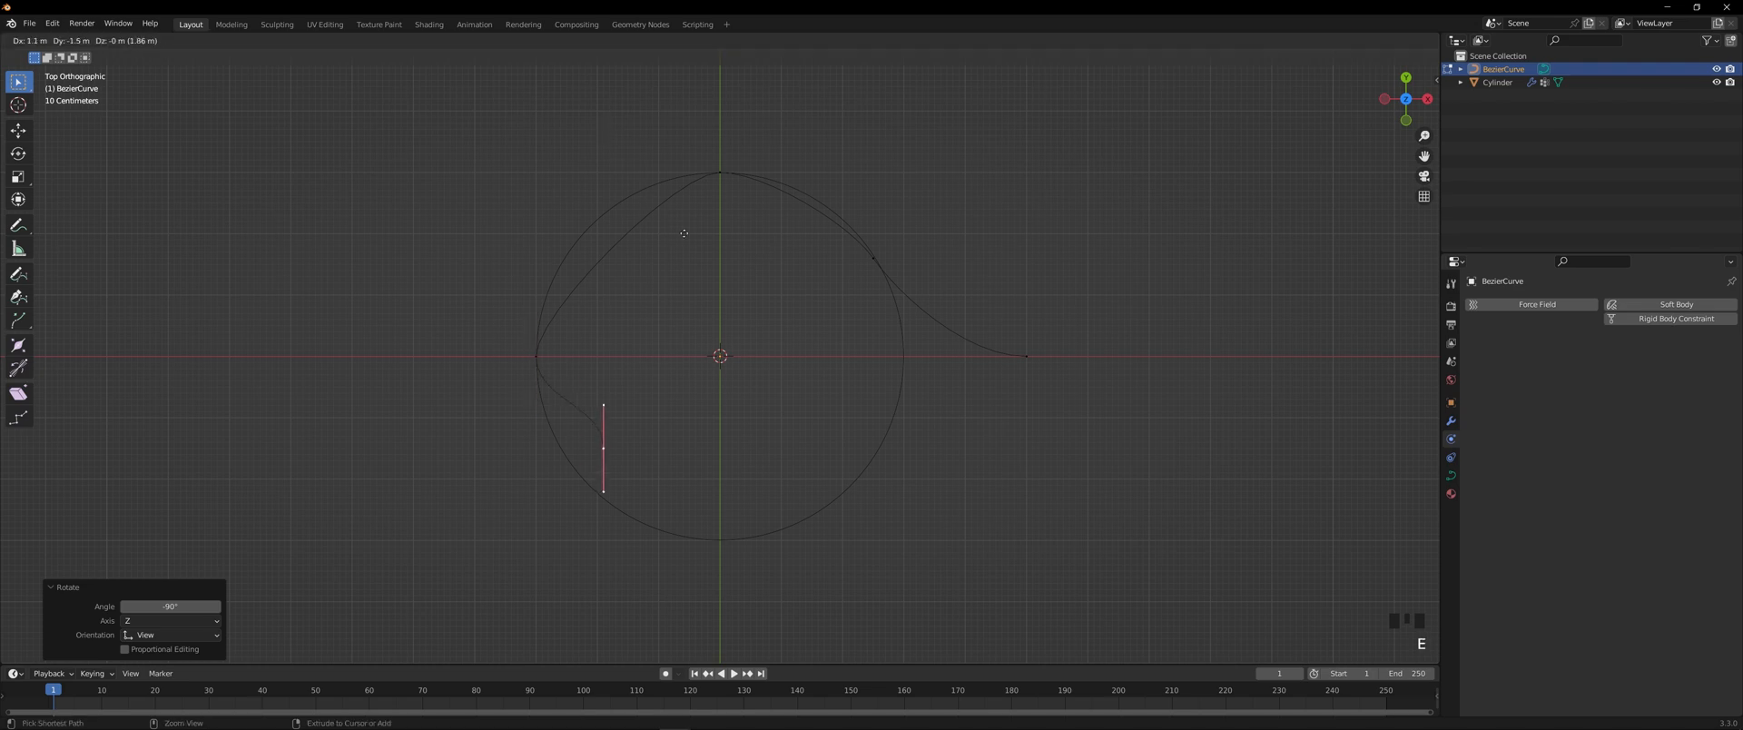
pyautogui.click(789, 316)
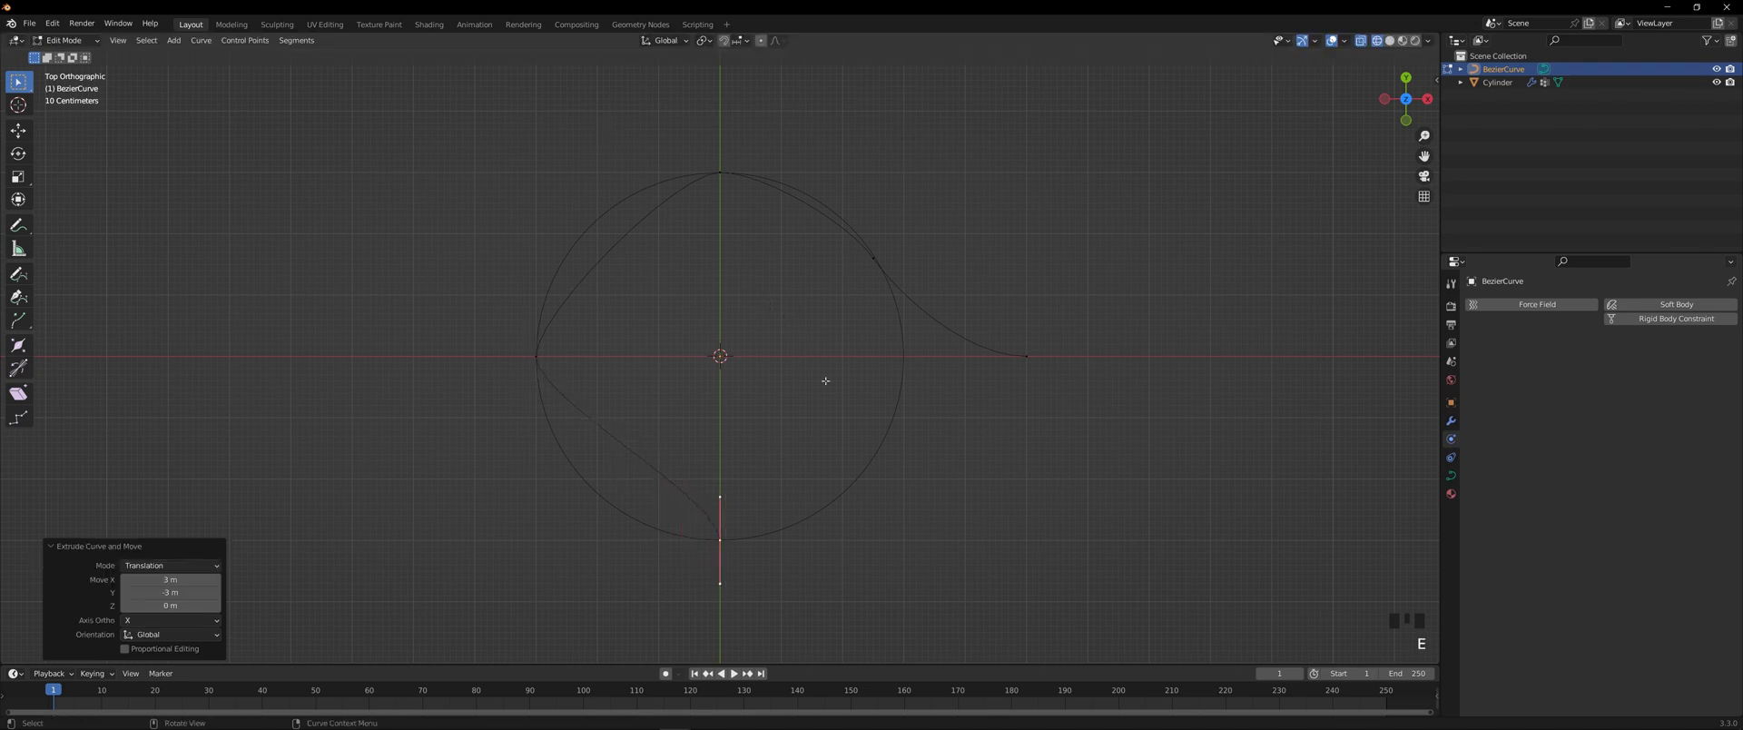
pyautogui.press('r')
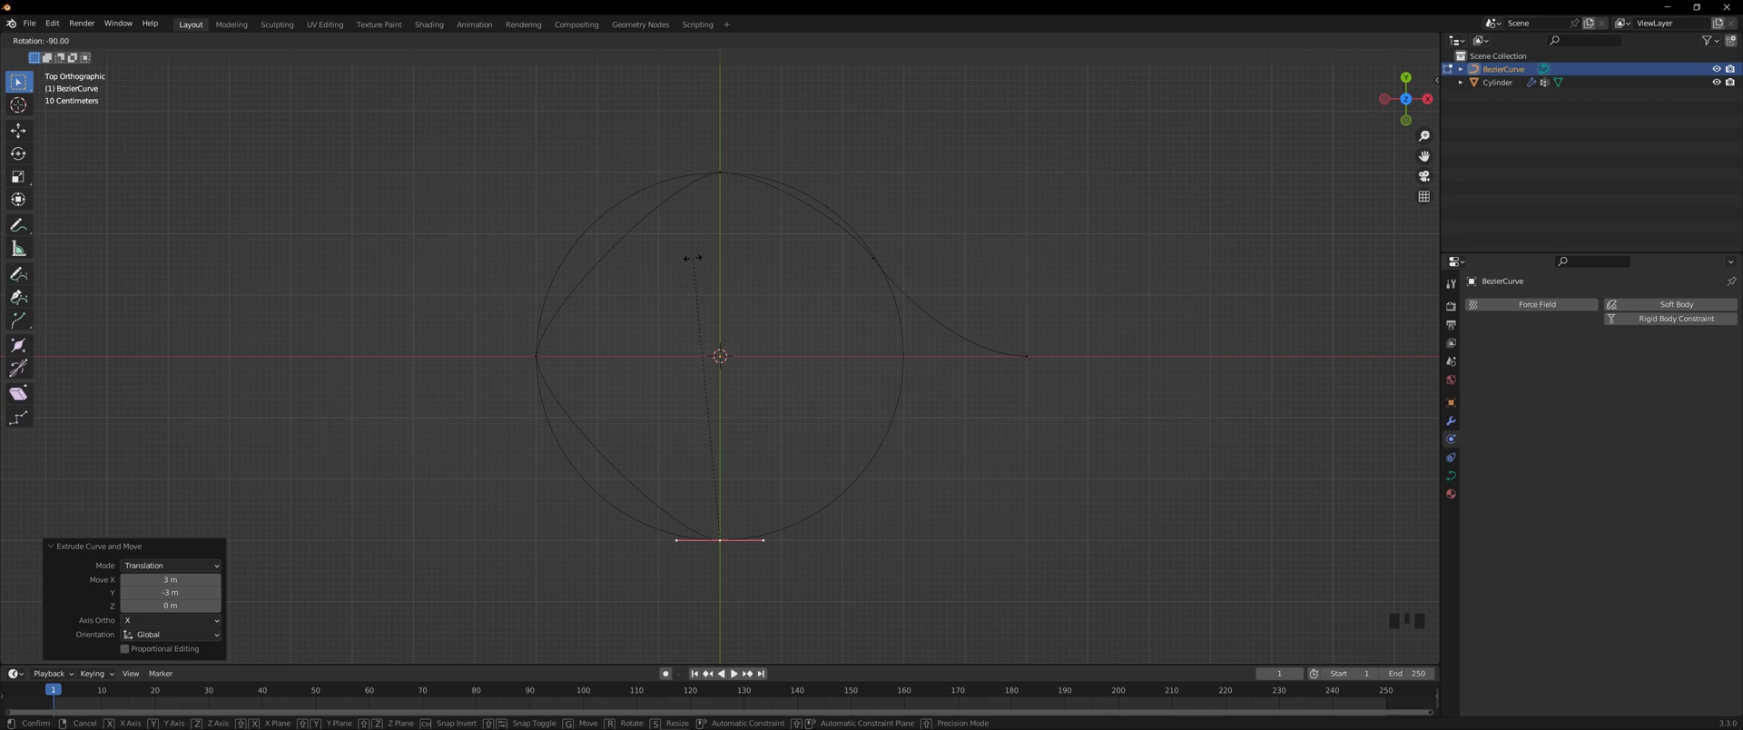
pyautogui.click(692, 258)
# - Extrude the end point 3 m in X and 3.2 m in Y to the circle's +X side and rotate it -90°
pyautogui.press('e')
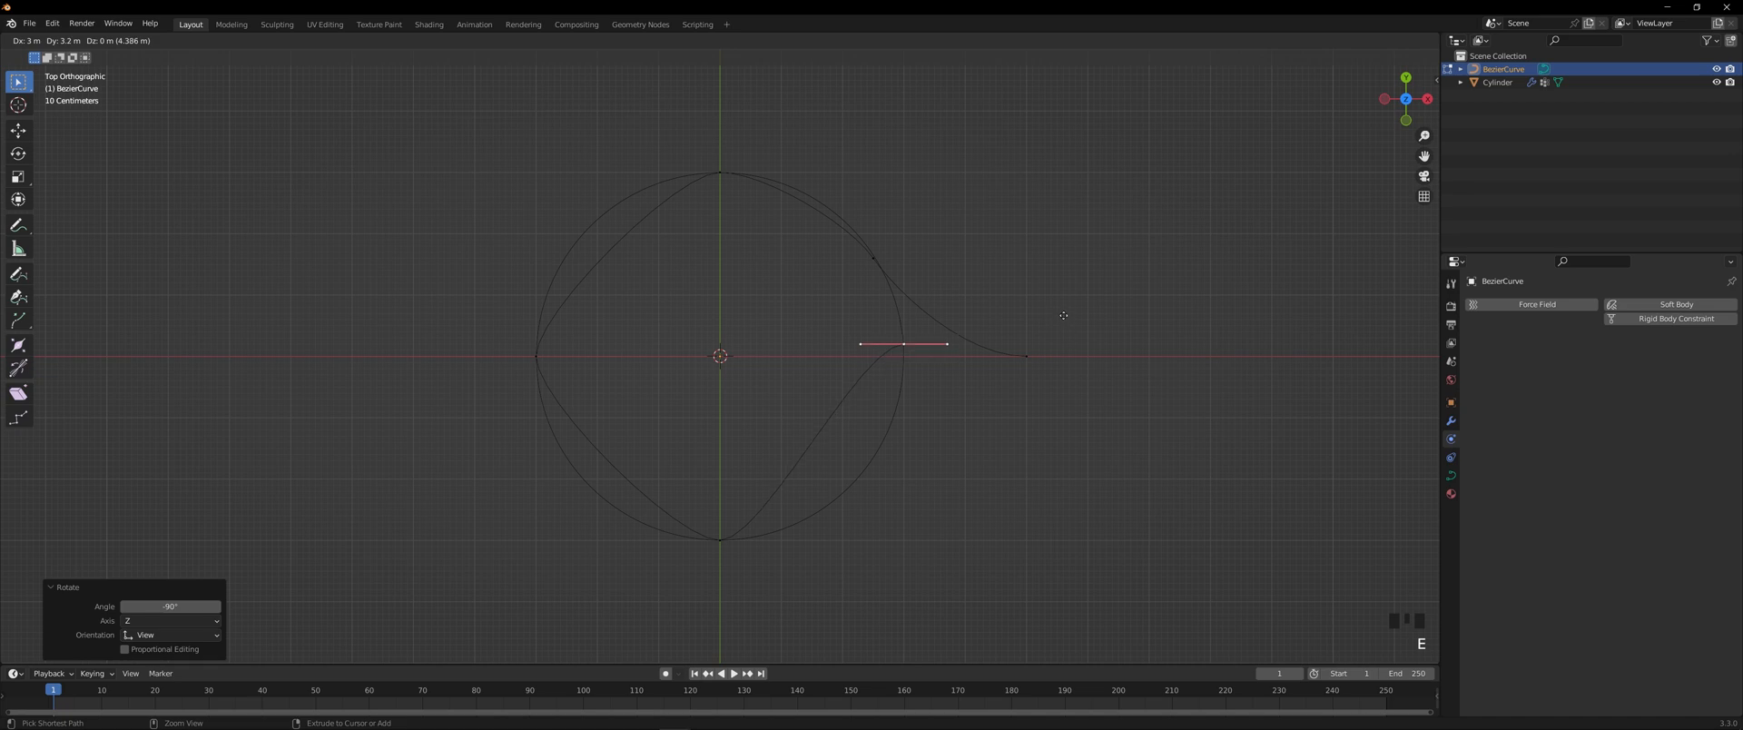
pyautogui.click(1062, 322)
pyautogui.press('r')
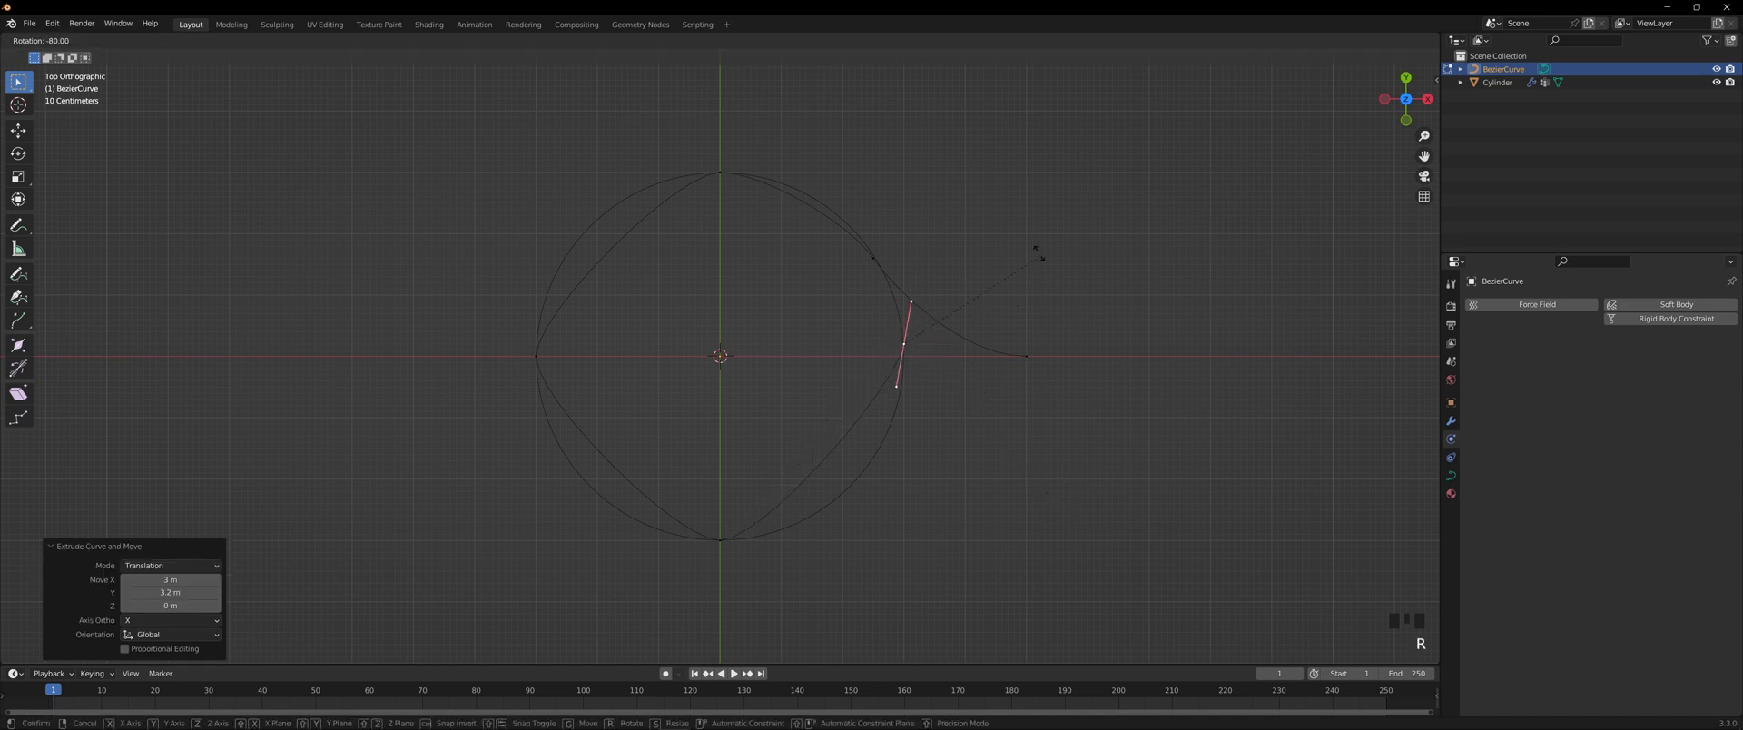
pyautogui.click(1024, 231)
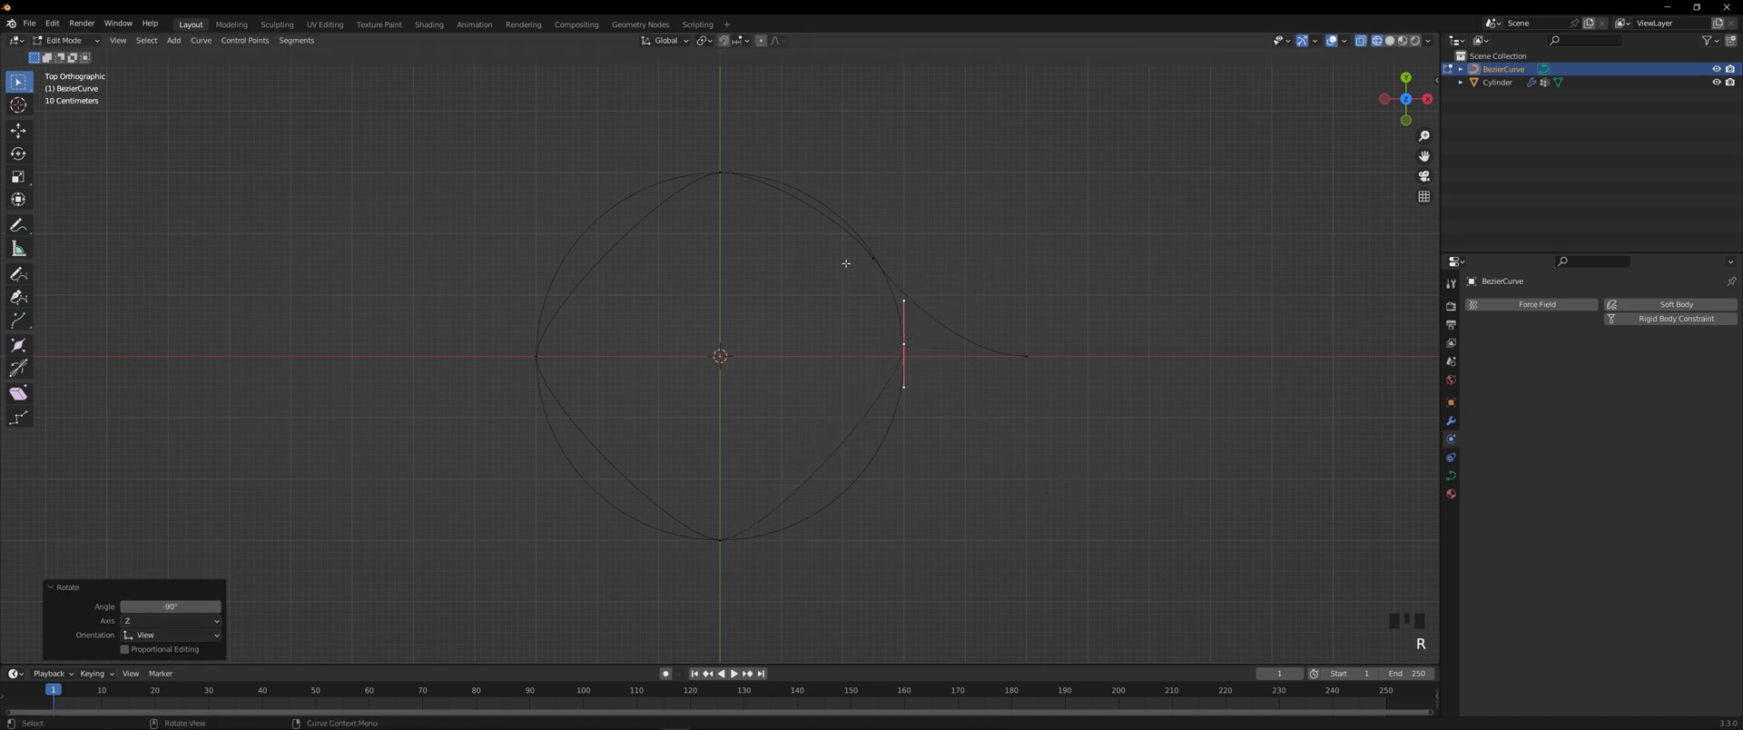
# - Lengthen both handles of the +Y point along X, the right one by about 0.66 m and the left one by about 1.76 m
pyautogui.click(719, 172)
pyautogui.click(762, 171)
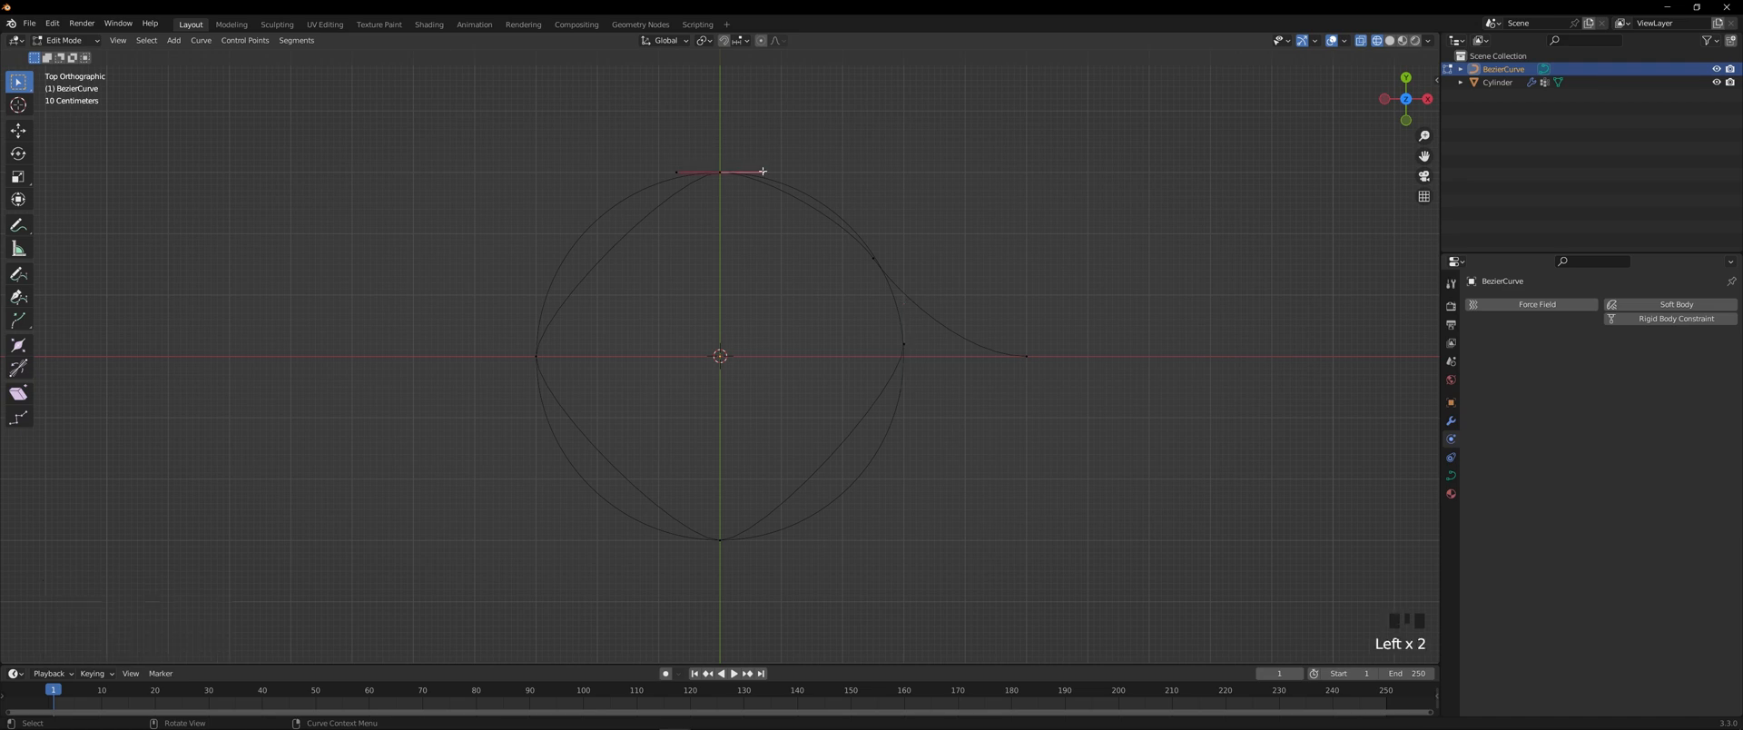
pyautogui.press('g')
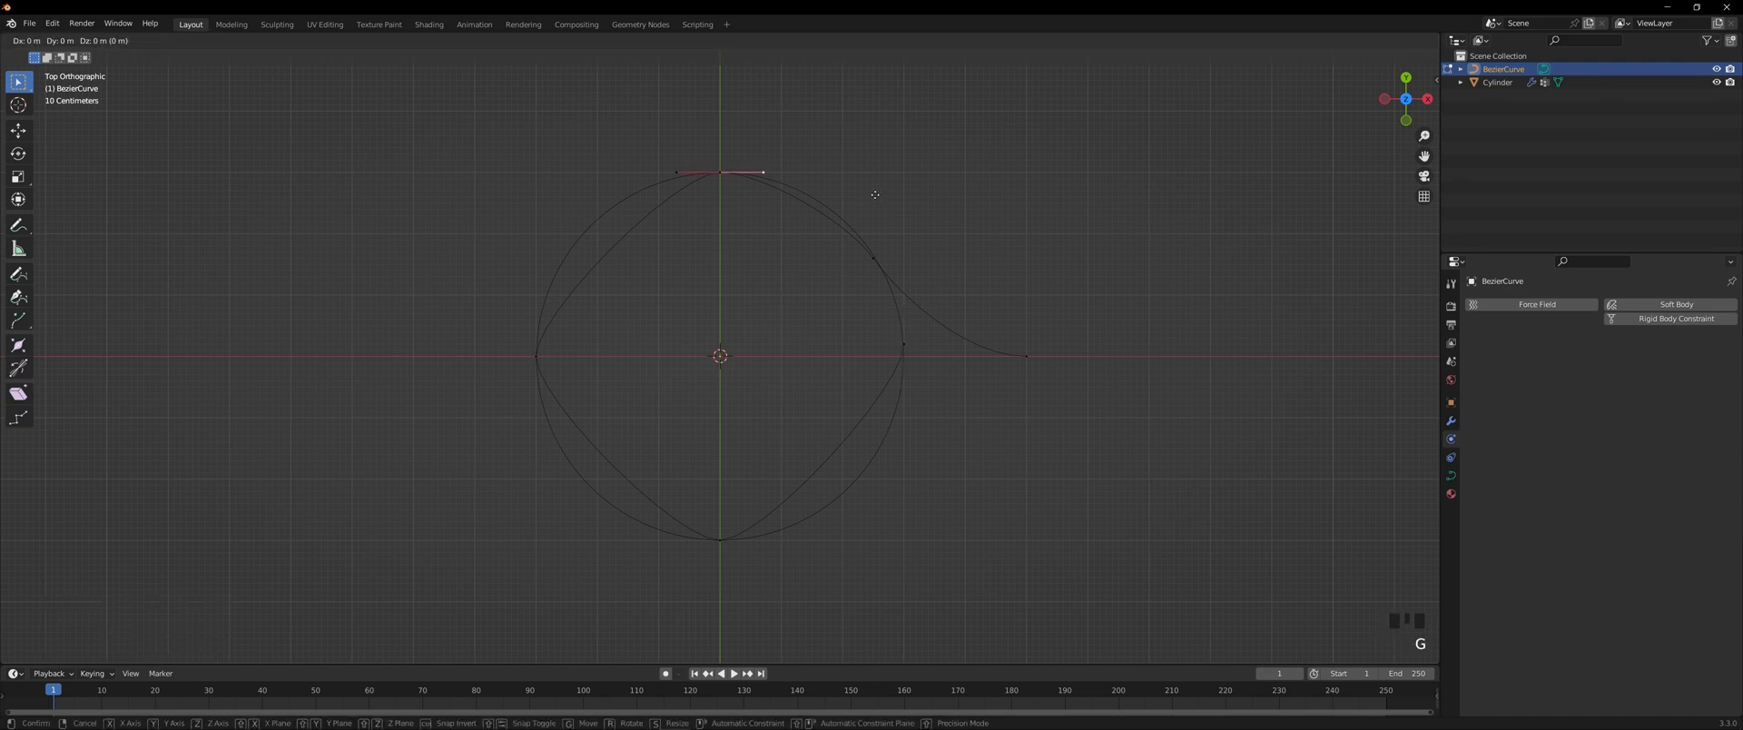
pyautogui.click(916, 194)
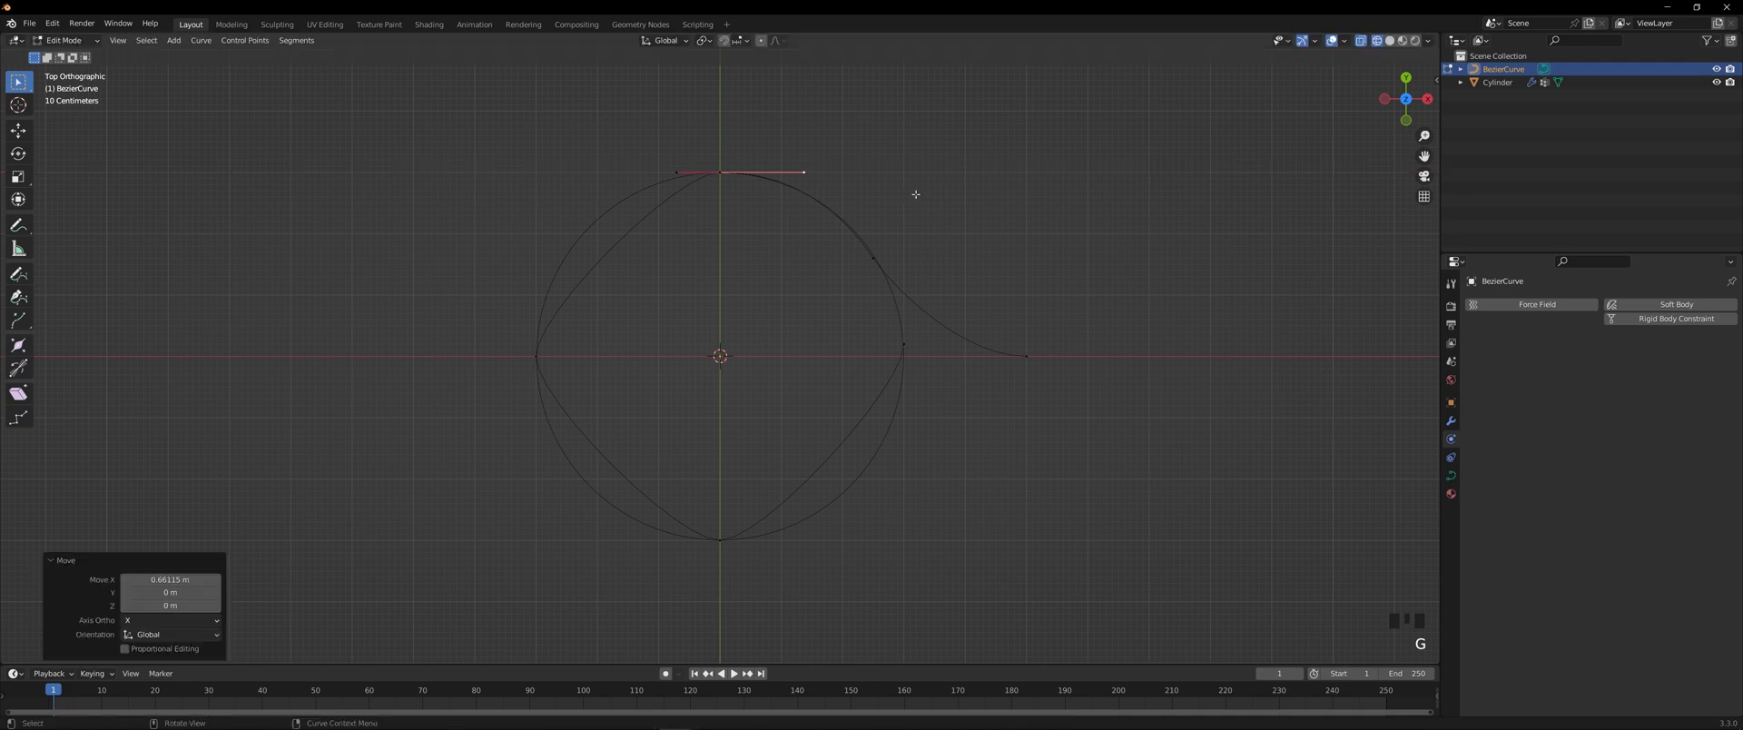
pyautogui.click(672, 171)
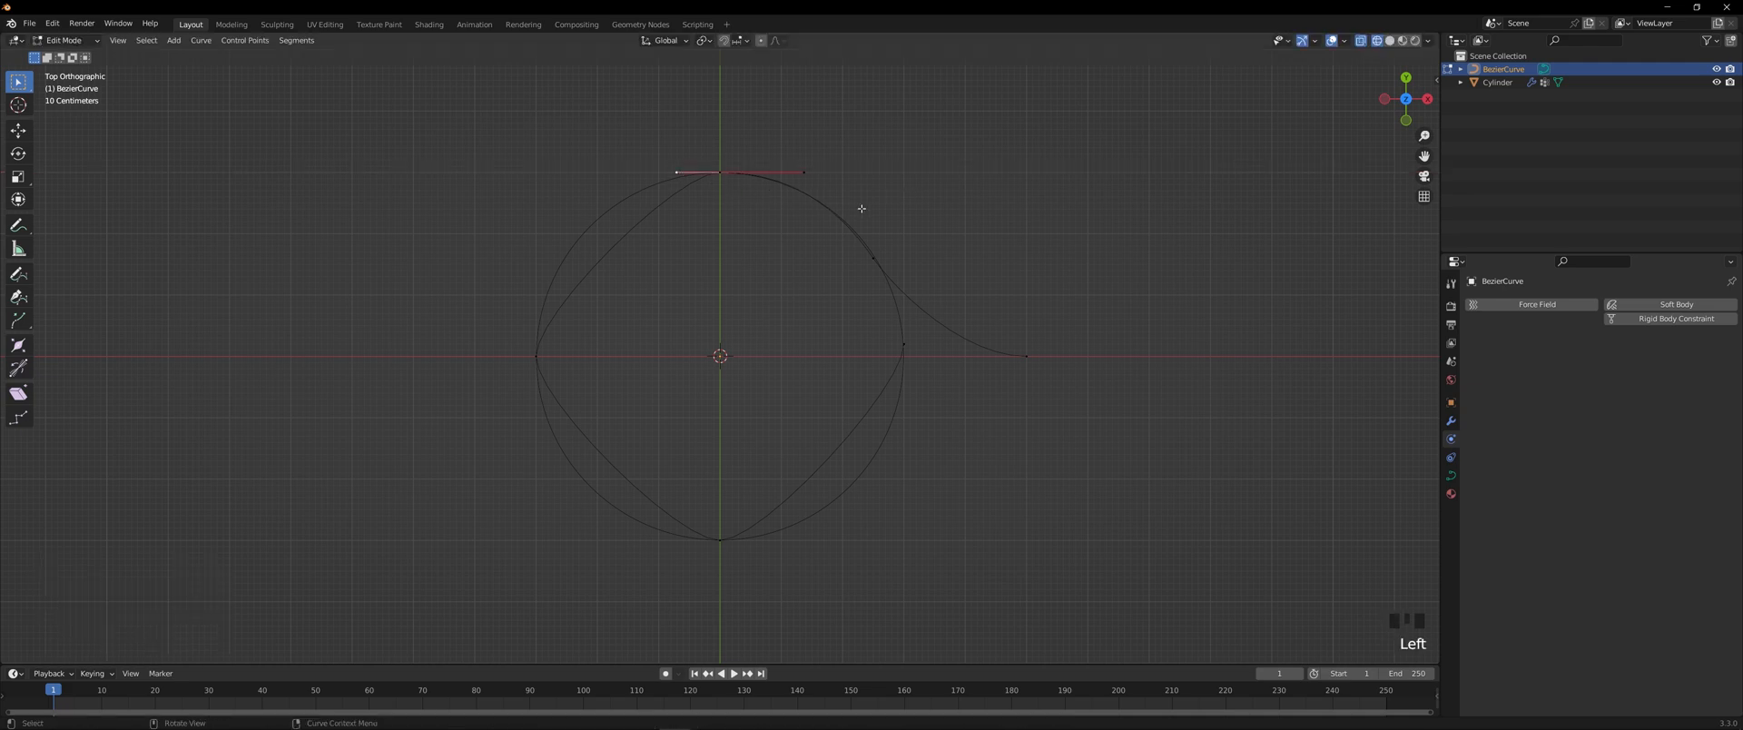
pyautogui.press('g')
pyautogui.press('x')
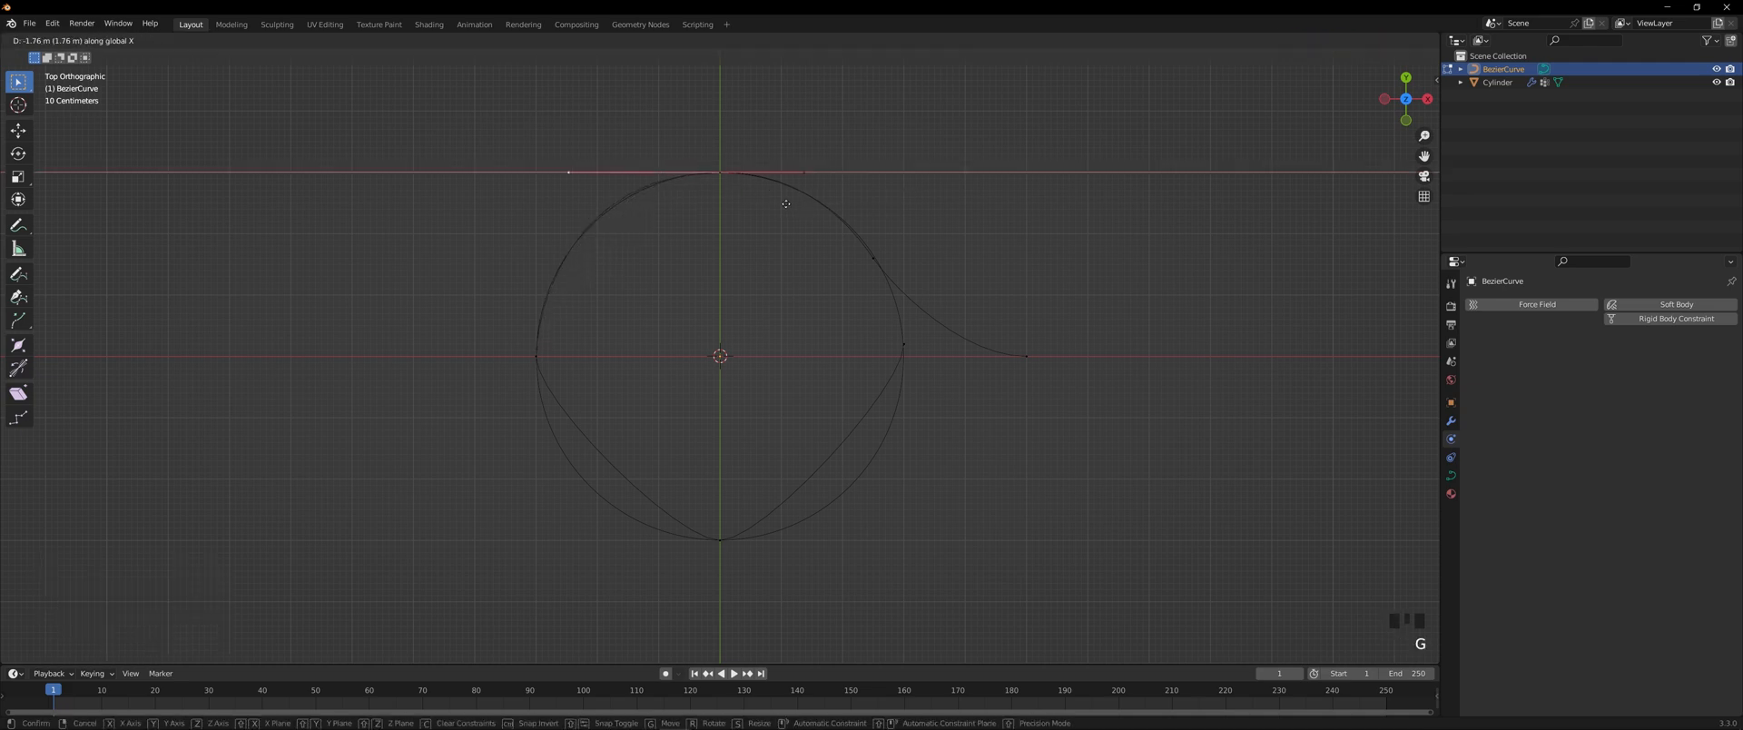
pyautogui.click(784, 211)
# - Lengthen the lower handle of the -X point by about 1.5 m along Y to match the circle
pyautogui.click(536, 358)
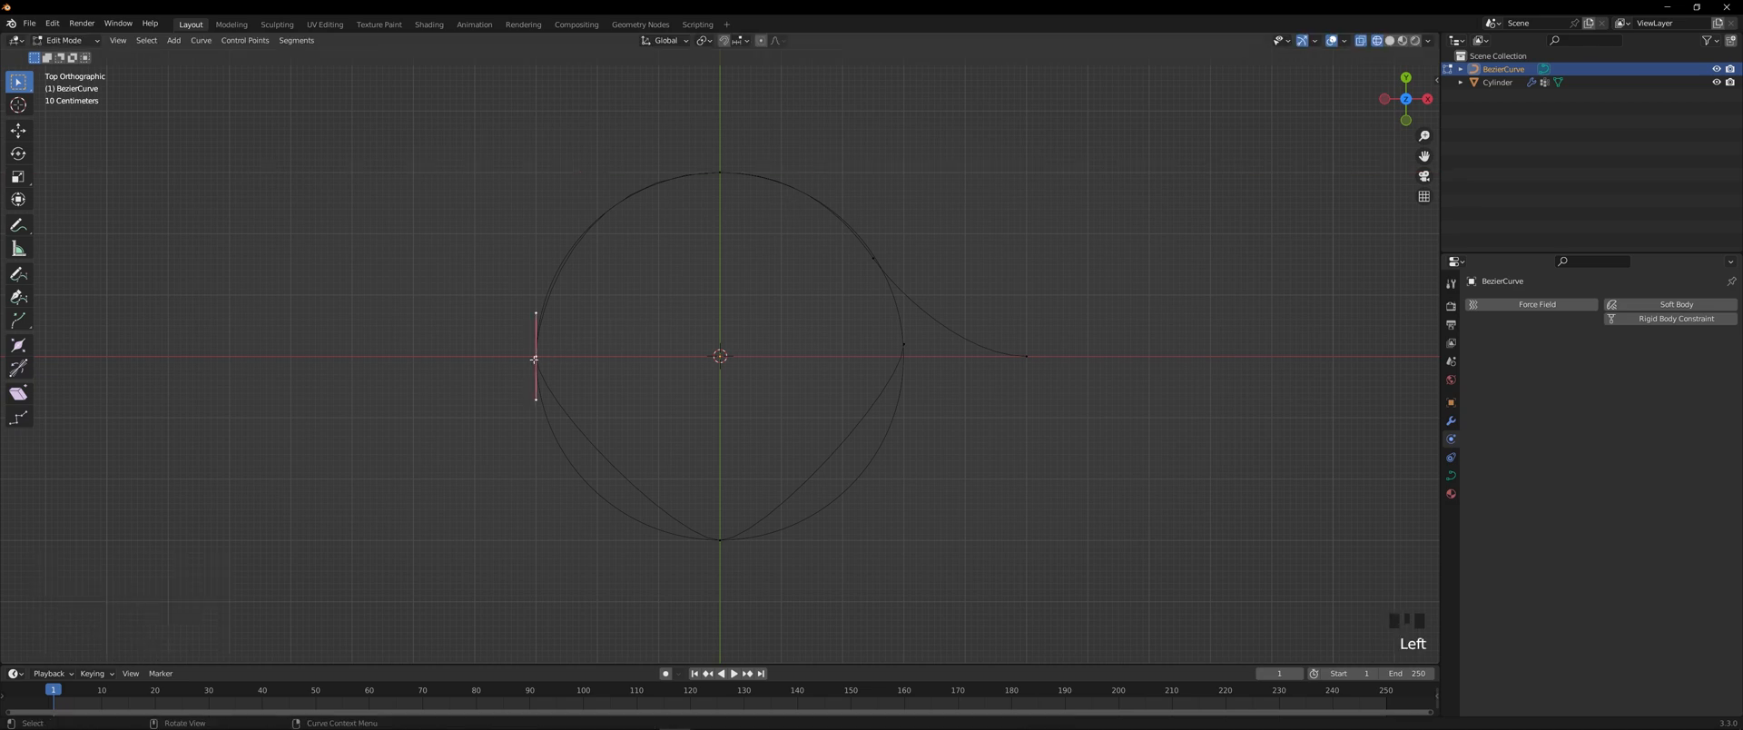
pyautogui.click(535, 400)
pyautogui.press('g')
pyautogui.press('y')
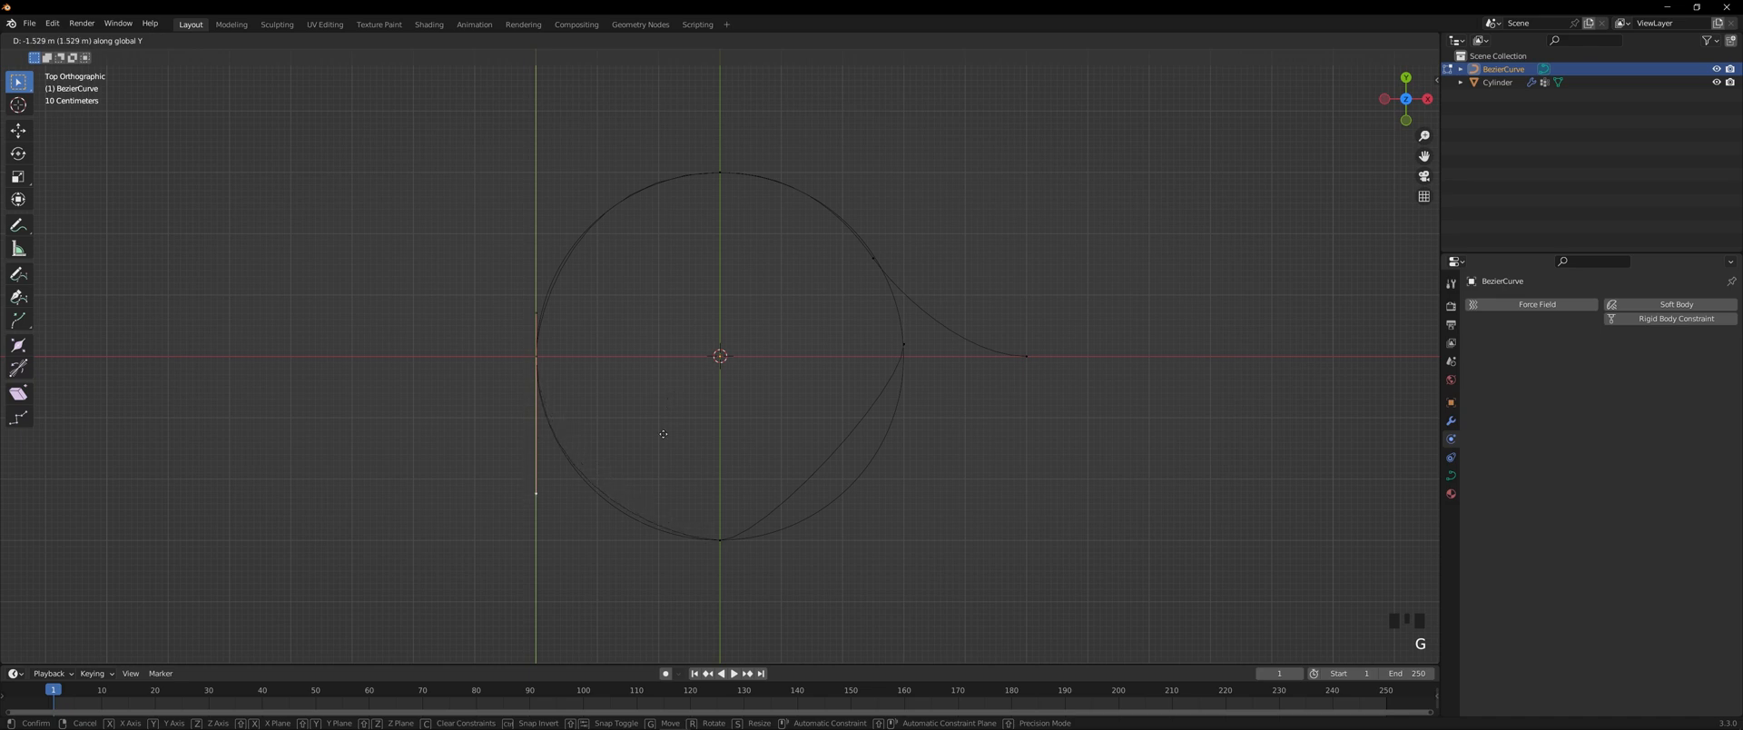
pyautogui.click(661, 439)
# - Lengthen the right handle of the -Y point by about 1.9 m along X to match the circle
pyautogui.click(720, 540)
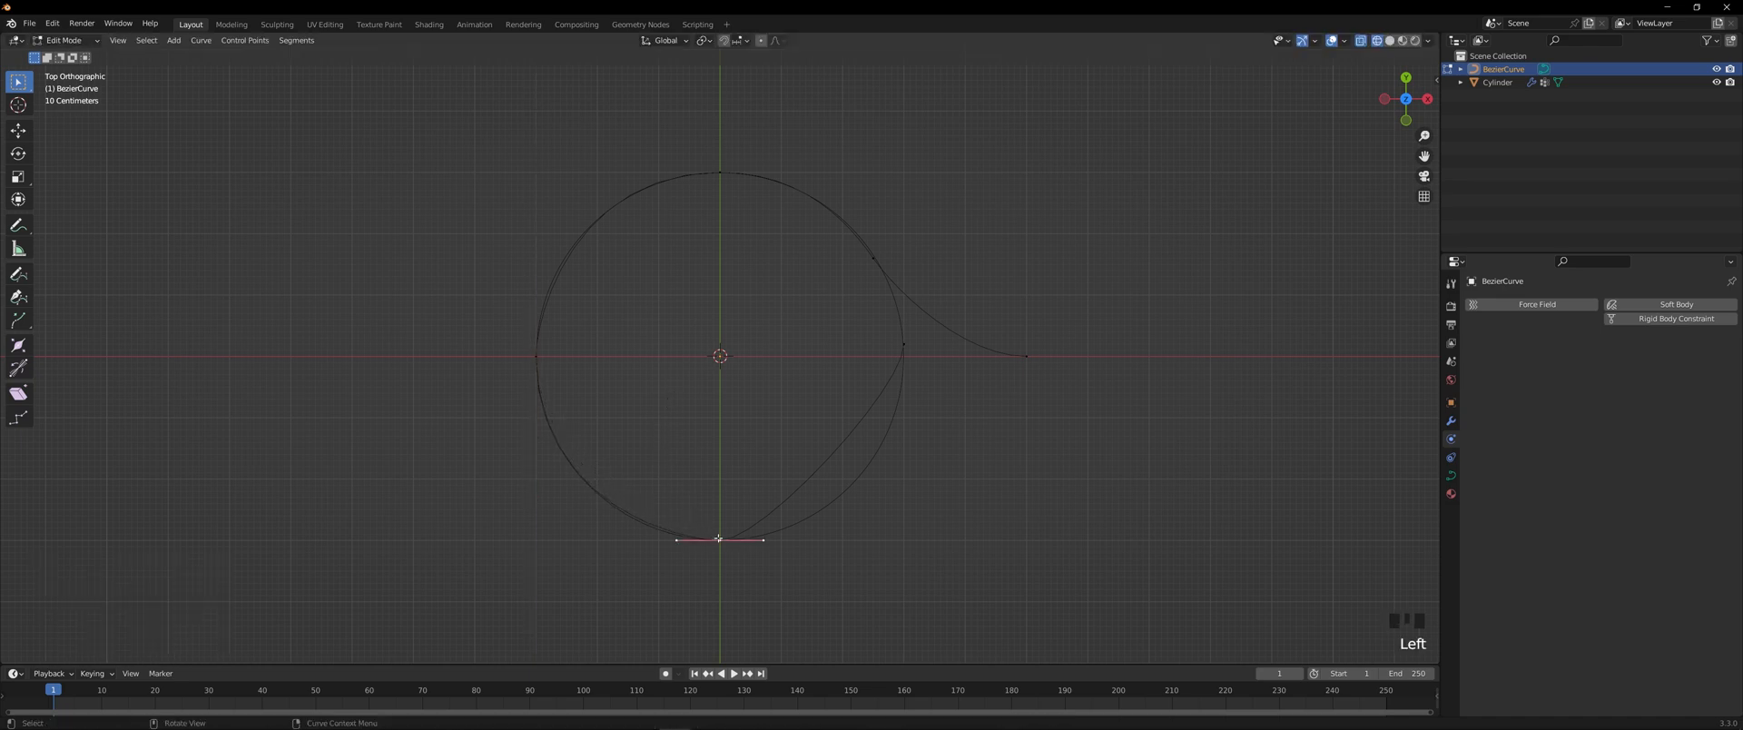
pyautogui.click(760, 540)
pyautogui.press('g')
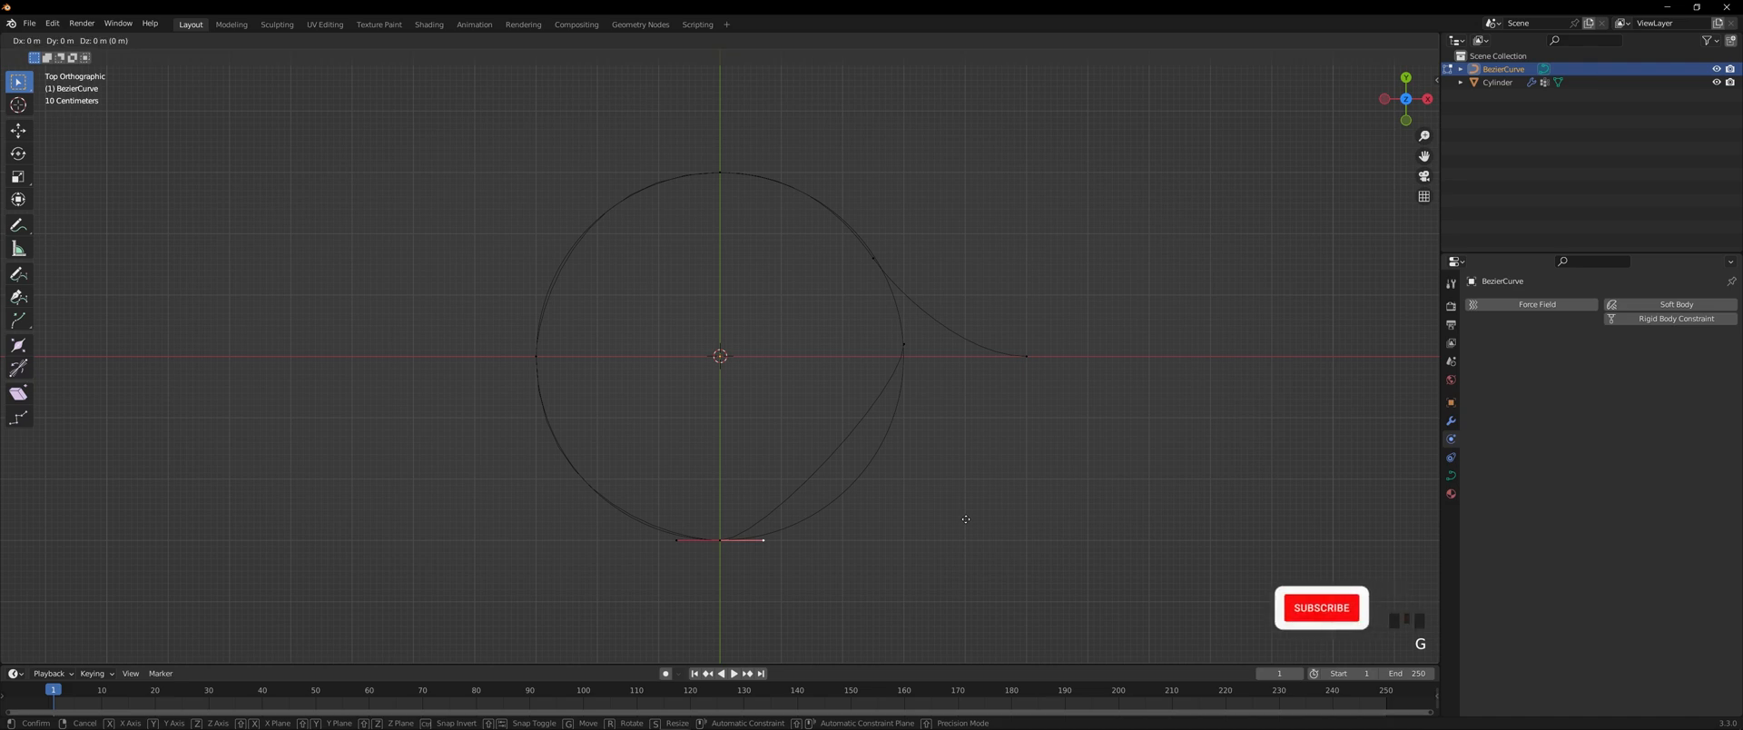
pyautogui.press('x')
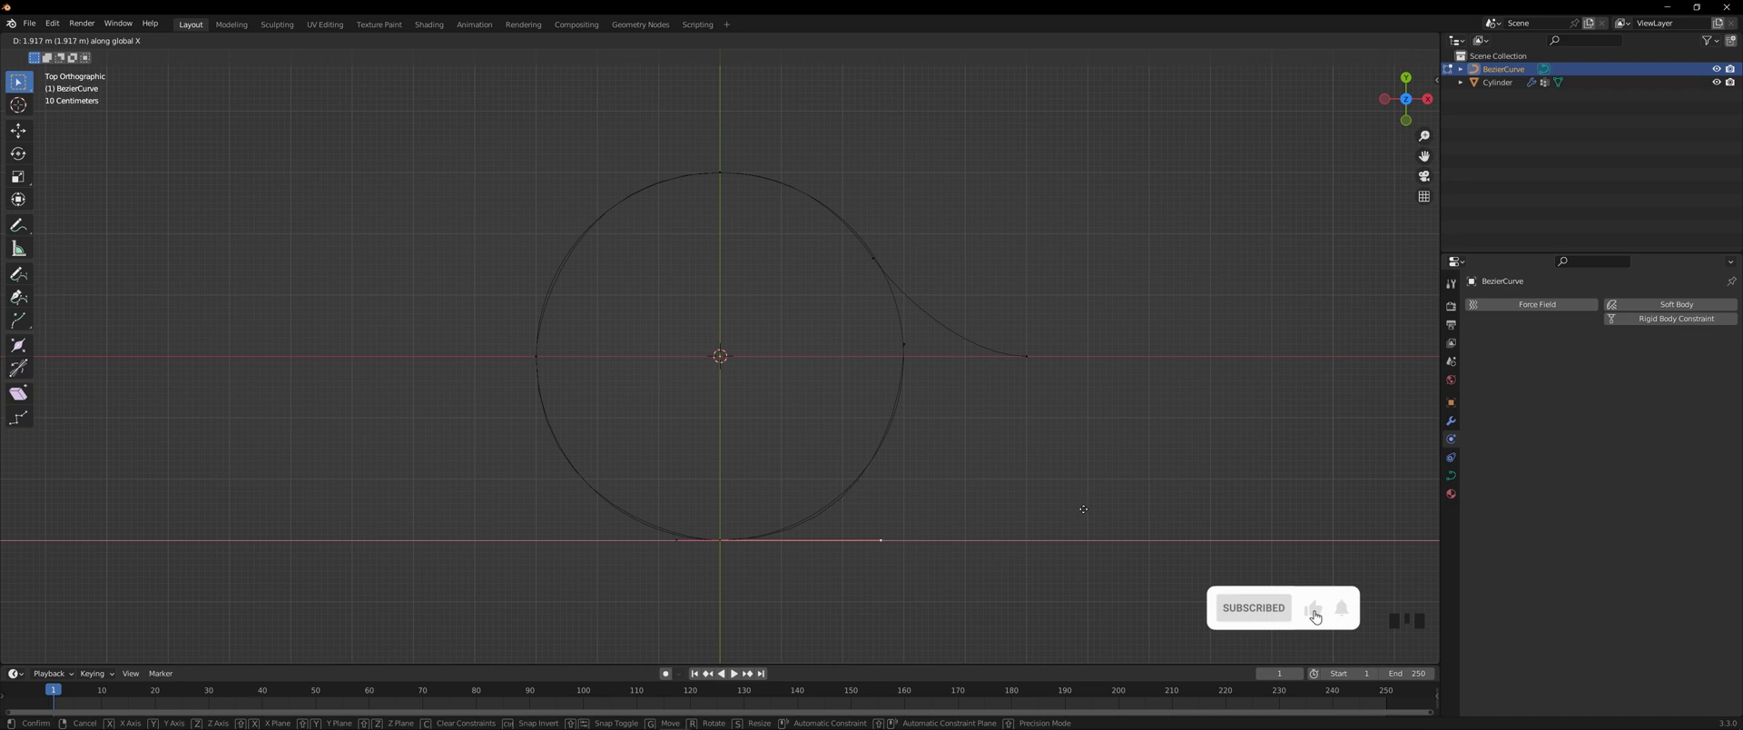
pyautogui.click(1083, 510)
# - Leave the curve's Edit Mode and display the scene in solid shading from a perspective angle
pyautogui.click(905, 343)
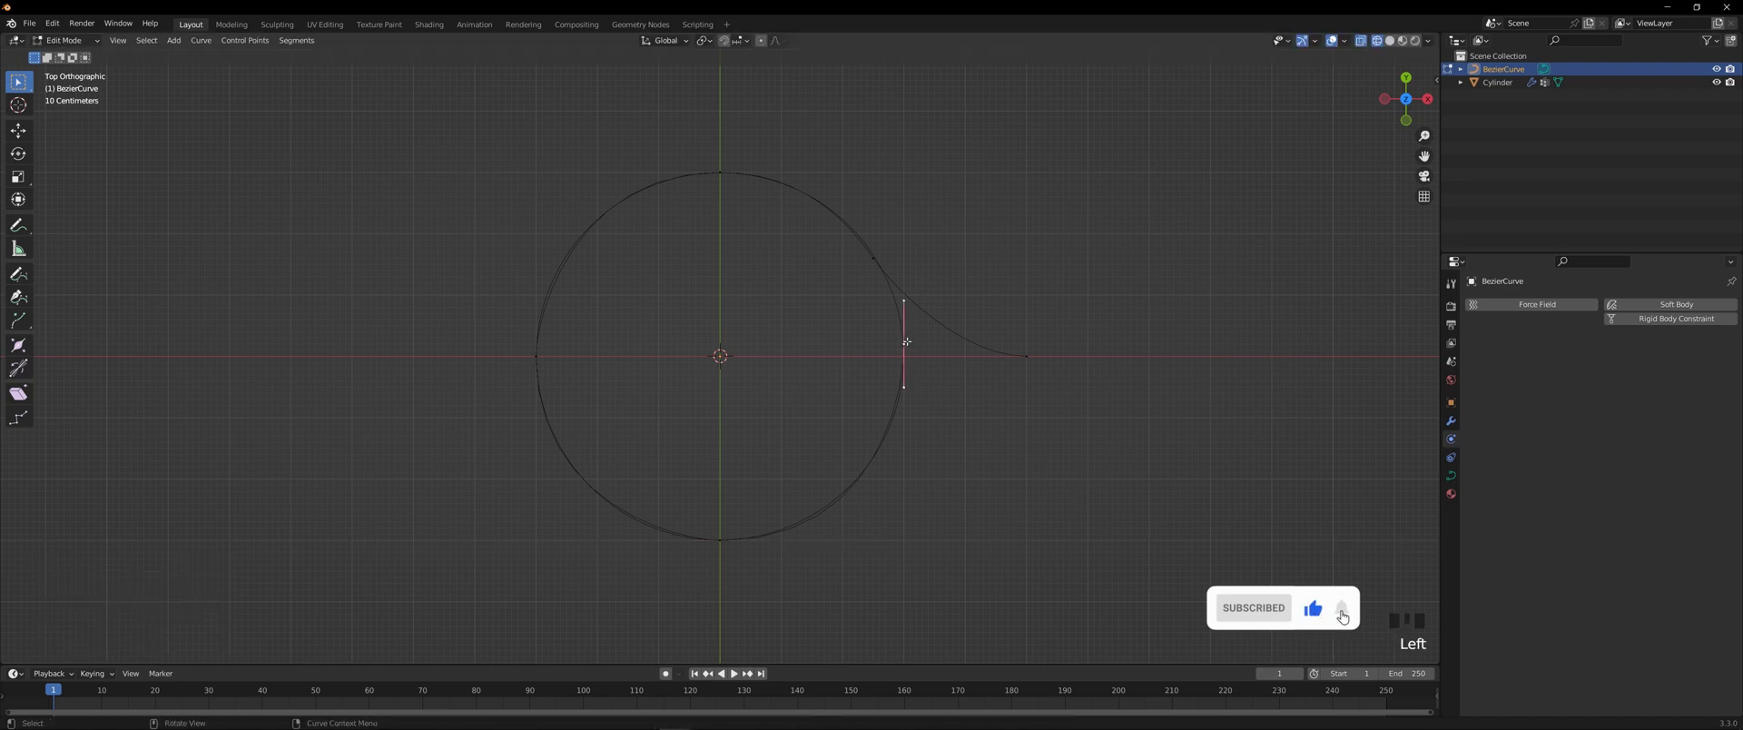
pyautogui.moveTo(1051, 435); pyautogui.dragTo(988, 323, button='middle')
pyautogui.press('Tab')
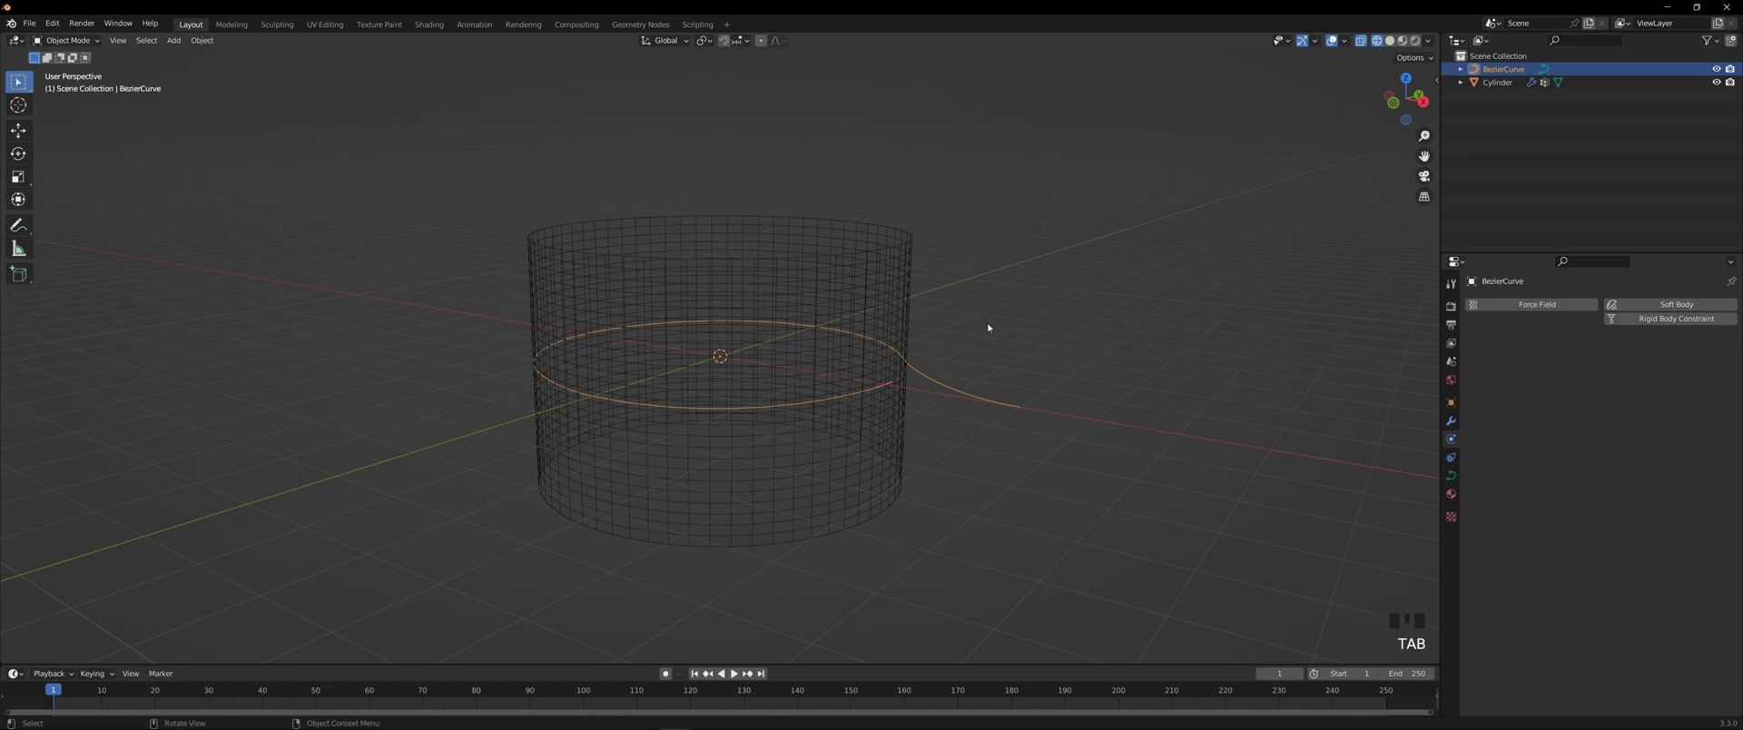
pyautogui.click(1390, 40)
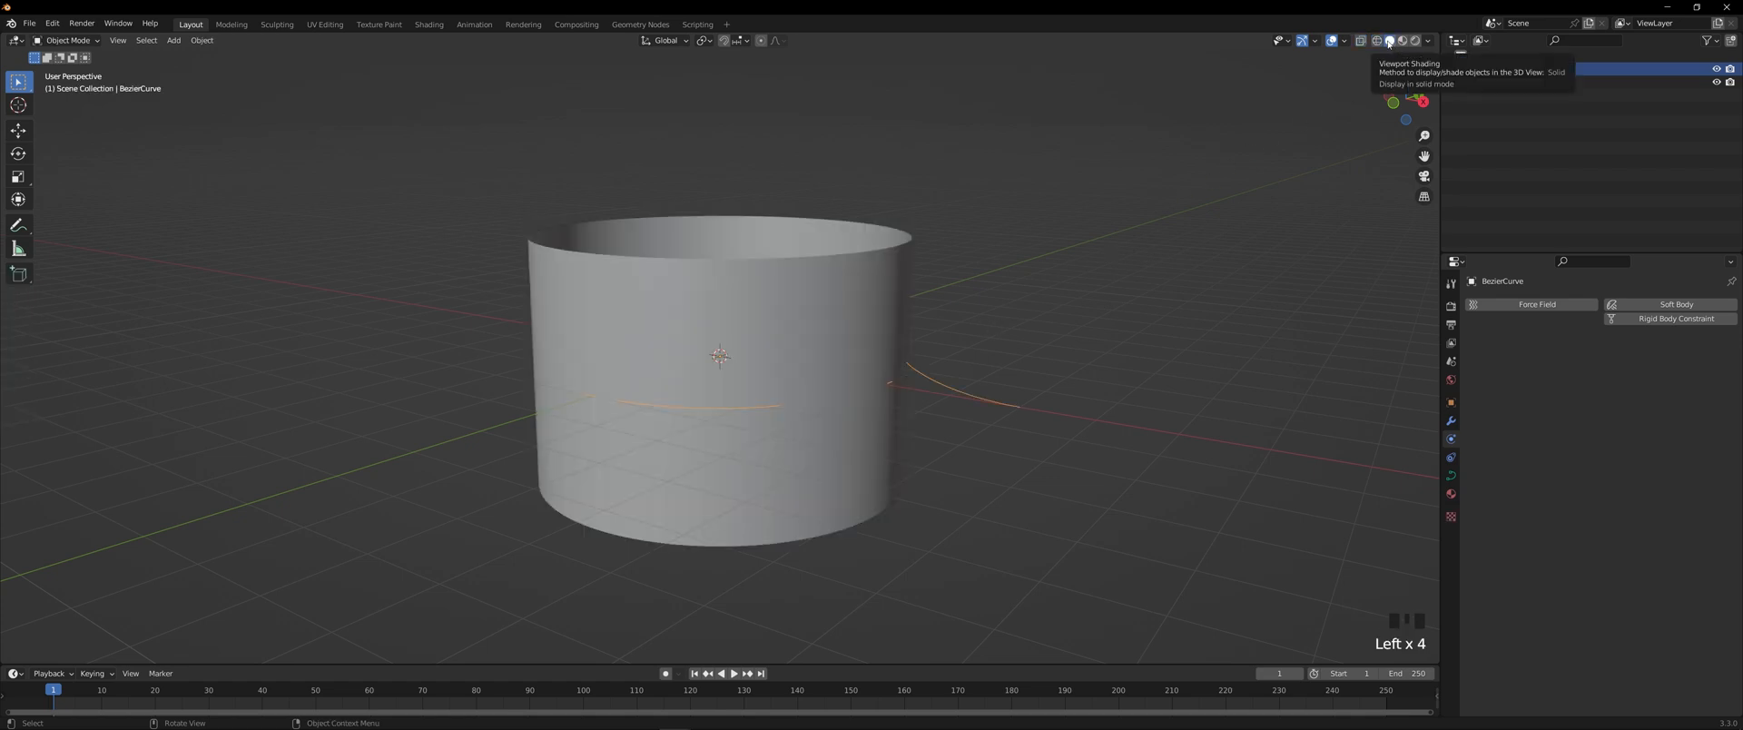
# - Set the curve's round bevel depth to 0.7 m and enlarge the timeline
pyautogui.click(1450, 476)
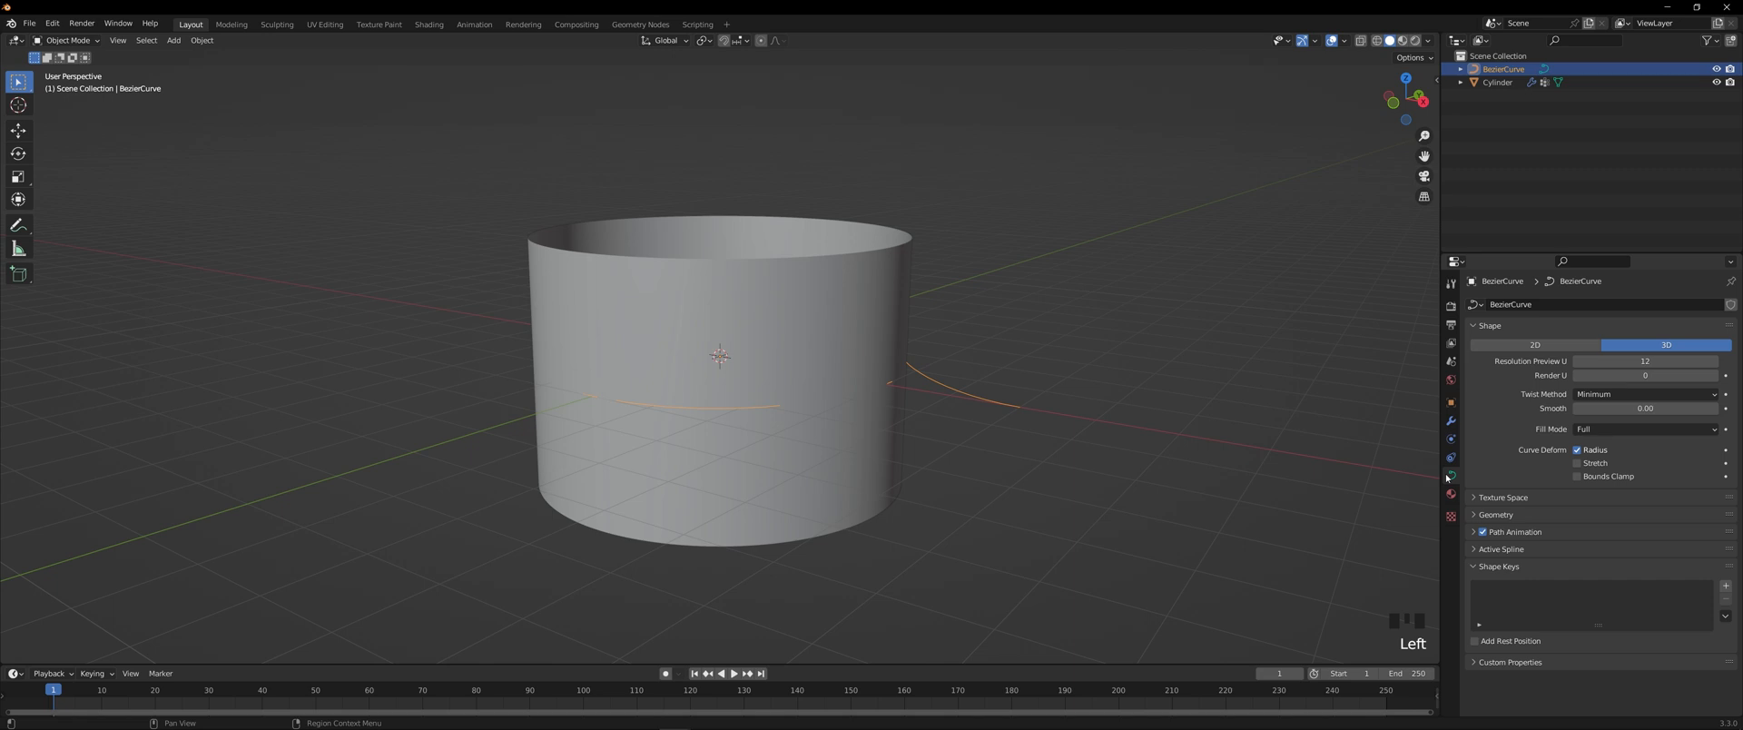
pyautogui.click(1502, 515)
pyautogui.scroll(-3, 1502, 538)
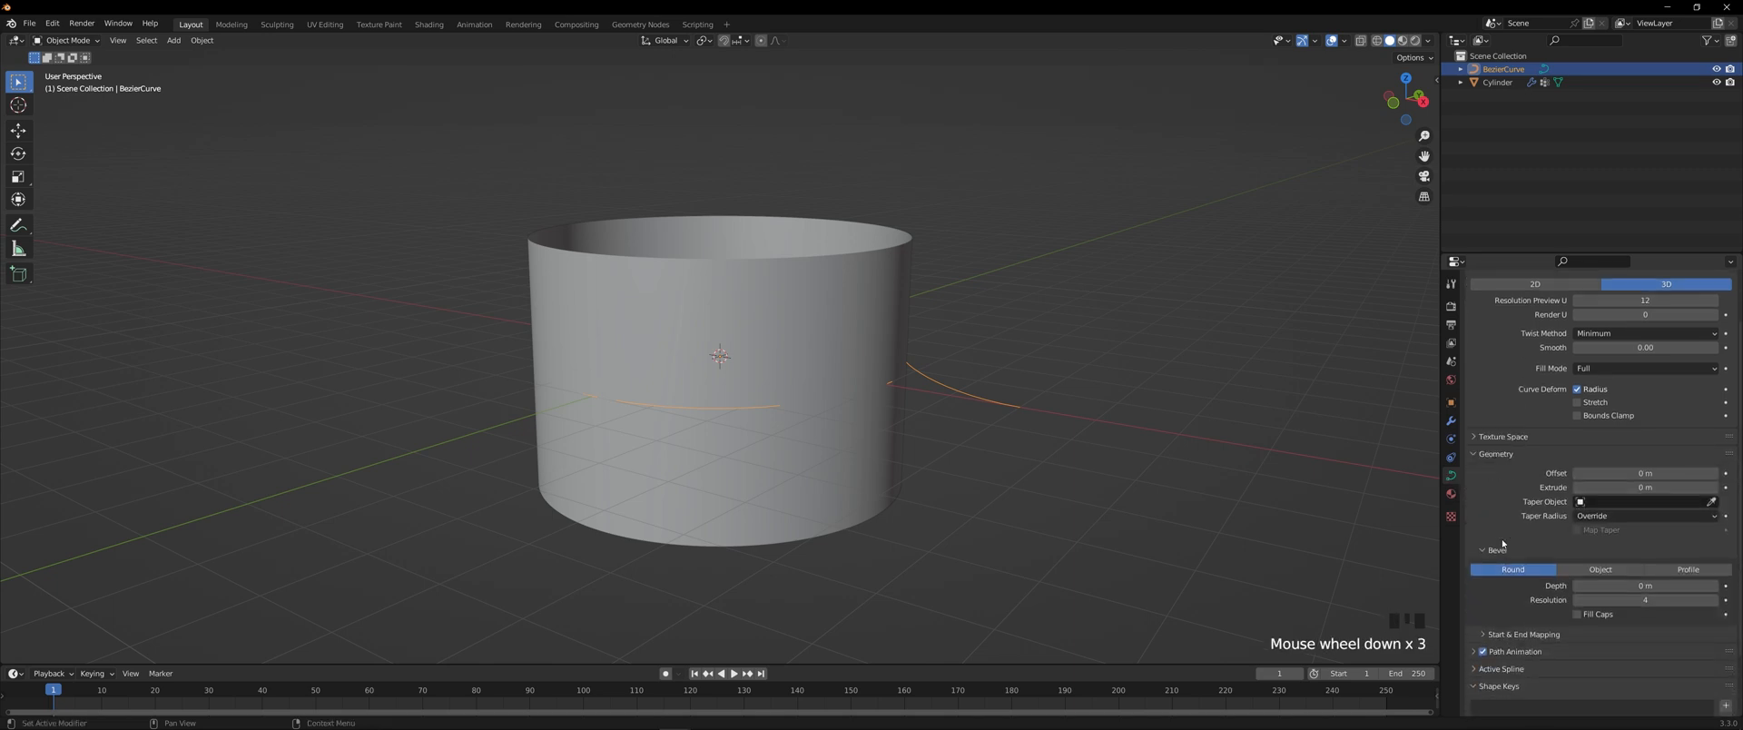
pyautogui.click(1617, 583)
pyautogui.write('0')
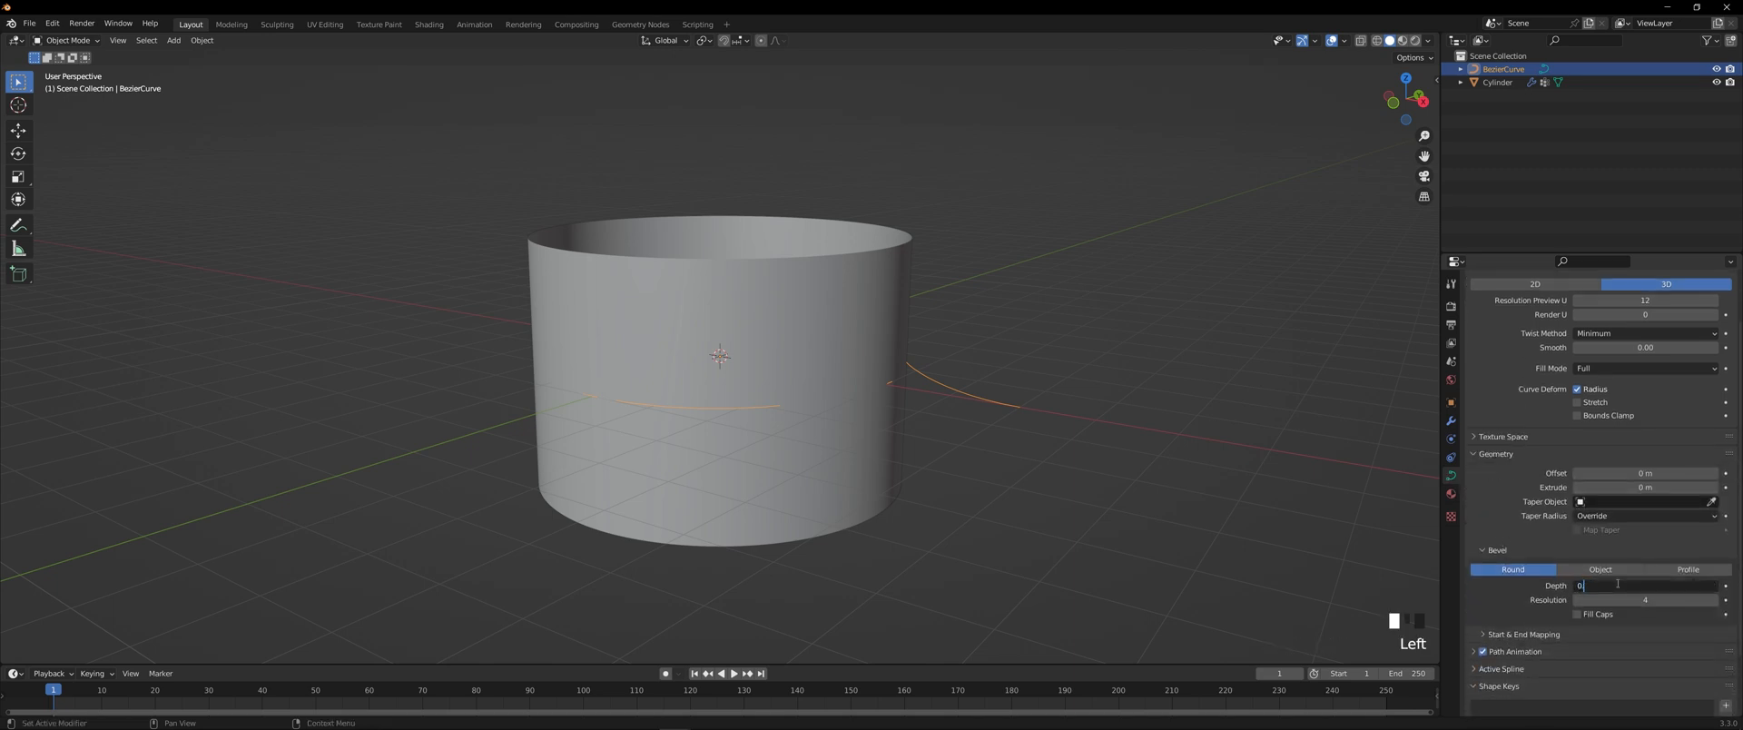
pyautogui.write('.7')
pyautogui.press('Return')
pyautogui.moveTo(1105, 661); pyautogui.dragTo(1106, 608)
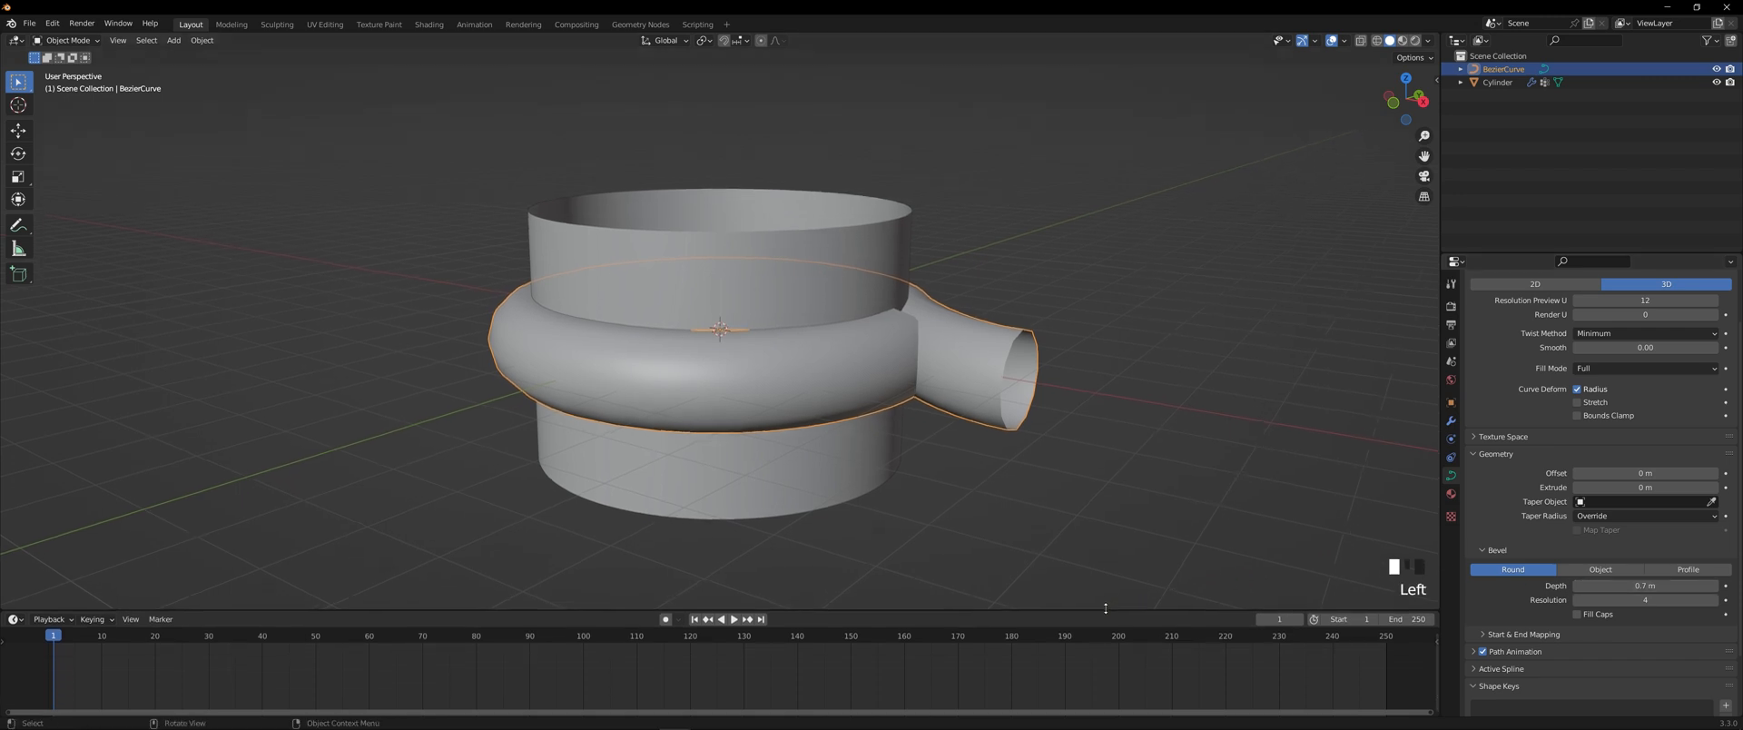
# - Expand the curve bevel's Start & End Mapping settings and try out a different start factor
pyautogui.click(1523, 634)
pyautogui.scroll(-5, 1524, 642)
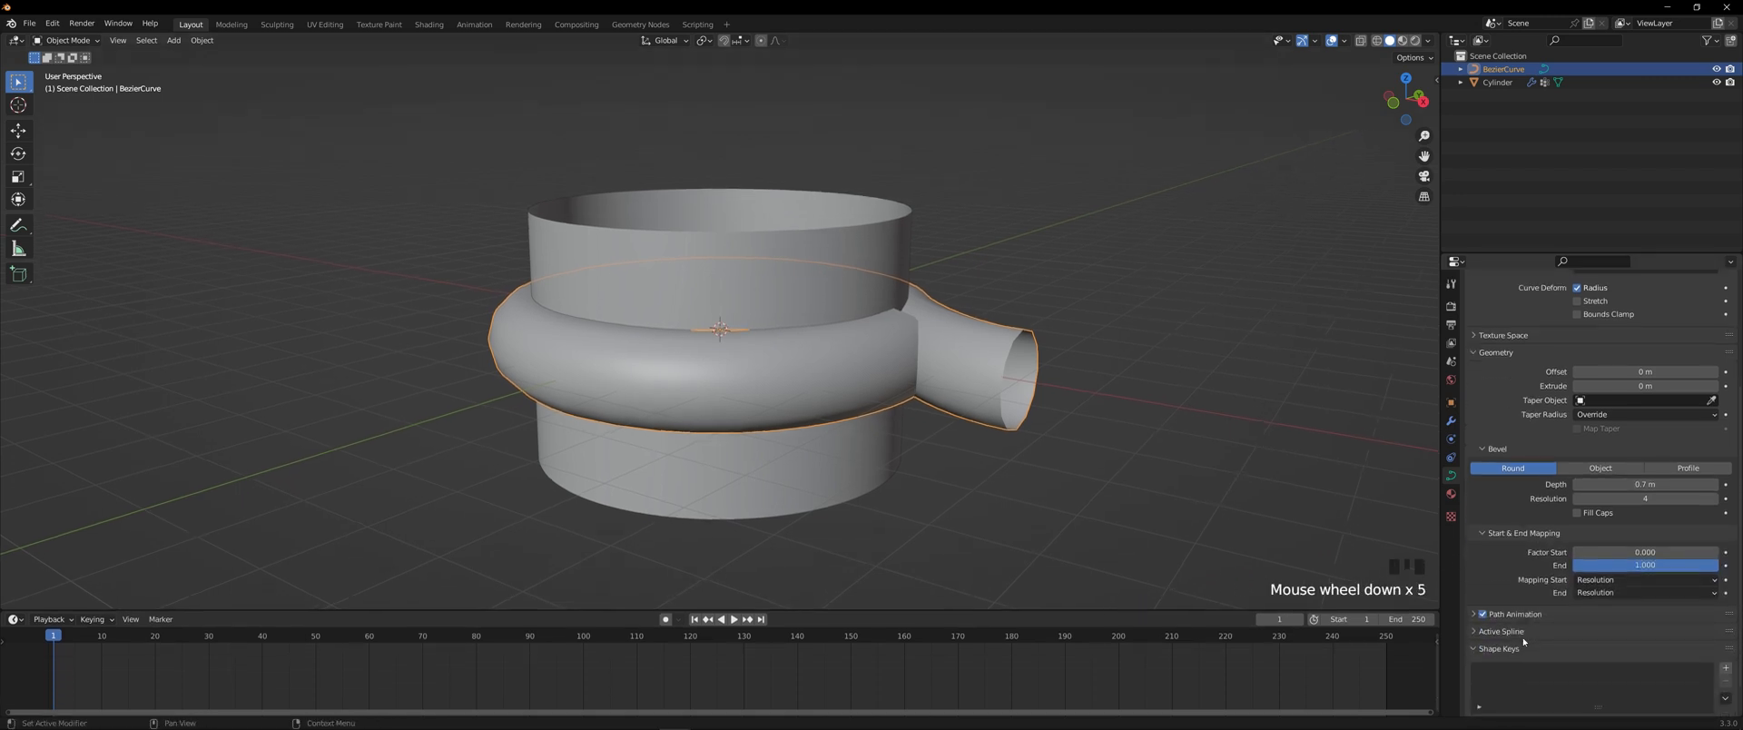
pyautogui.scroll(-1, 1524, 642)
pyautogui.moveTo(1584, 532)
pyautogui.mouseDown()
pyautogui.moveTo(1720, 532)
pyautogui.moveTo(1579, 531)
pyautogui.mouseUp()
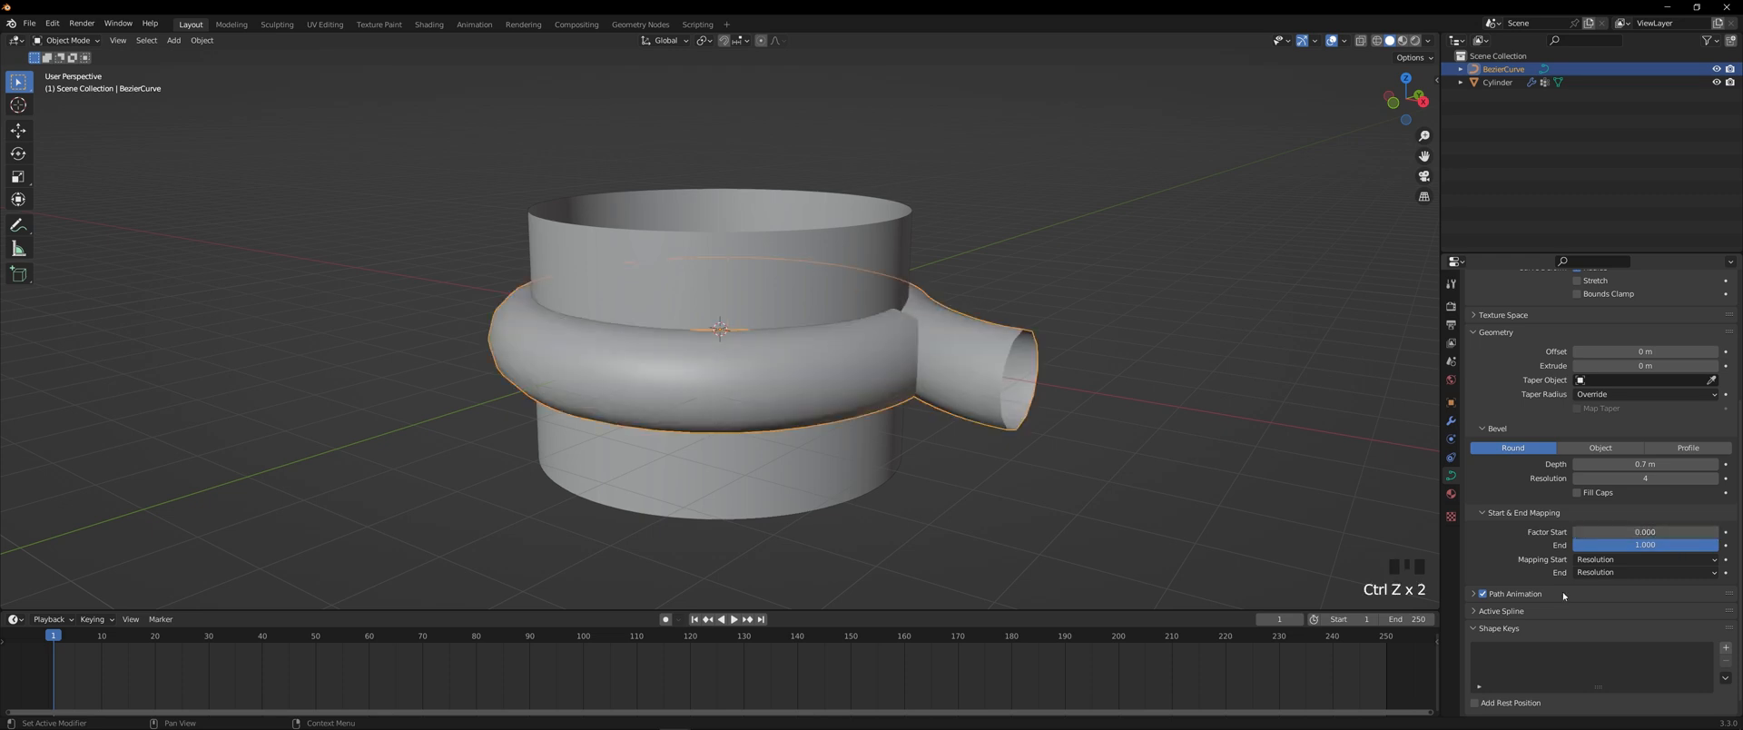
# - Set the scene's end frame to 450 and fit the whole frame range in the enlarged timeline
pyautogui.scroll(-2, 1580, 563)
pyautogui.moveTo(1132, 610); pyautogui.dragTo(1134, 582)
pyautogui.click(1408, 590)
pyautogui.write('450')
pyautogui.press('Return')
pyautogui.scroll(-8, 993, 651)
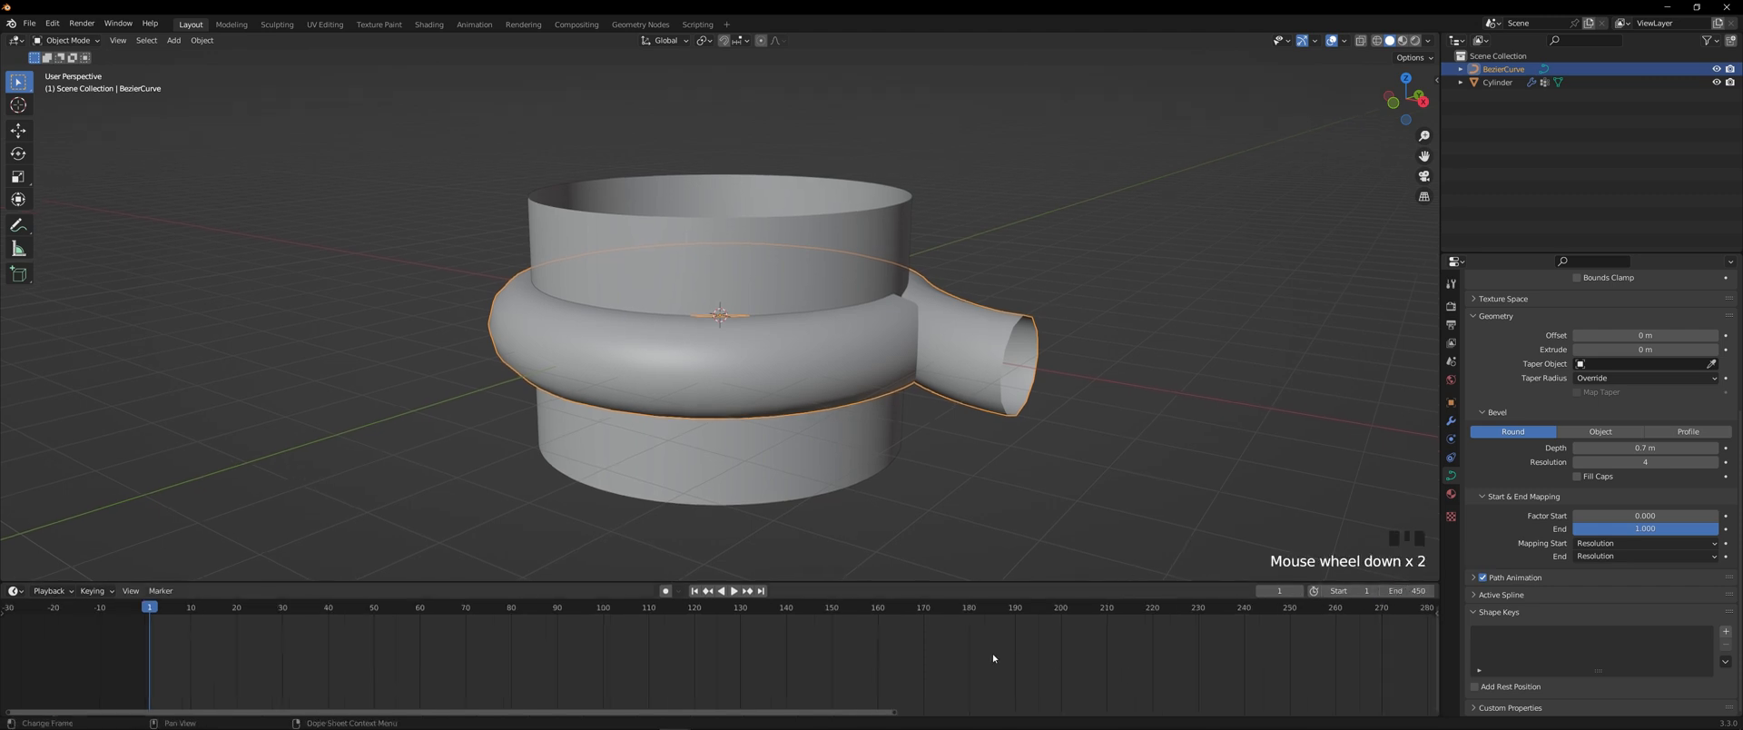
pyautogui.scroll(-7, 993, 654)
pyautogui.moveTo(1123, 656); pyautogui.dragTo(1009, 660, button='middle')
pyautogui.scroll(3, 1011, 660)
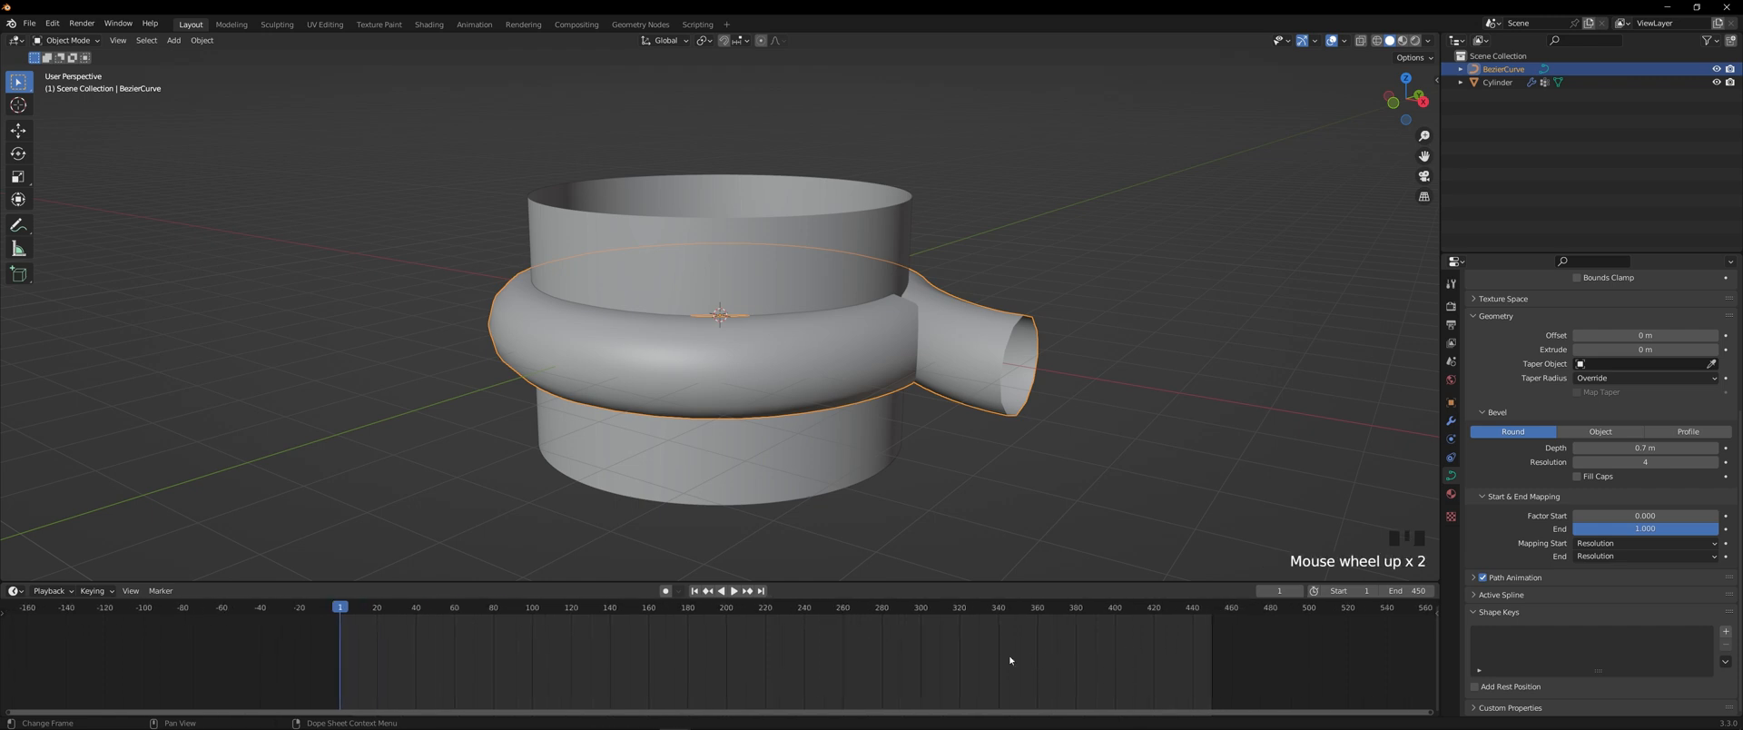
# - Turn off the cylinder's cloth simulation for viewport and render, and return to the Bézier curve's data settings
pyautogui.click(868, 428)
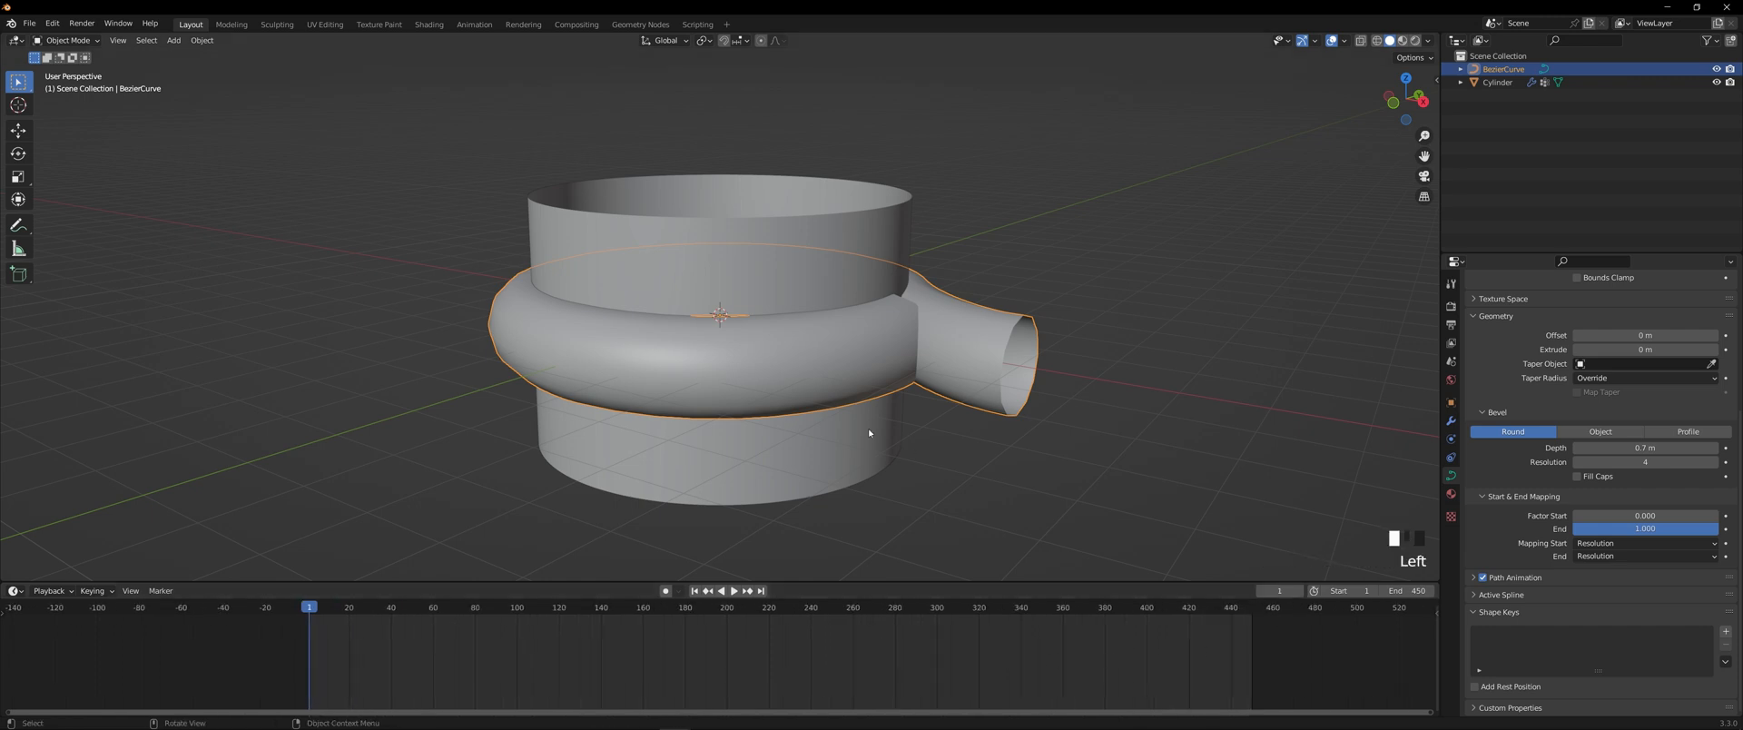
pyautogui.click(1449, 457)
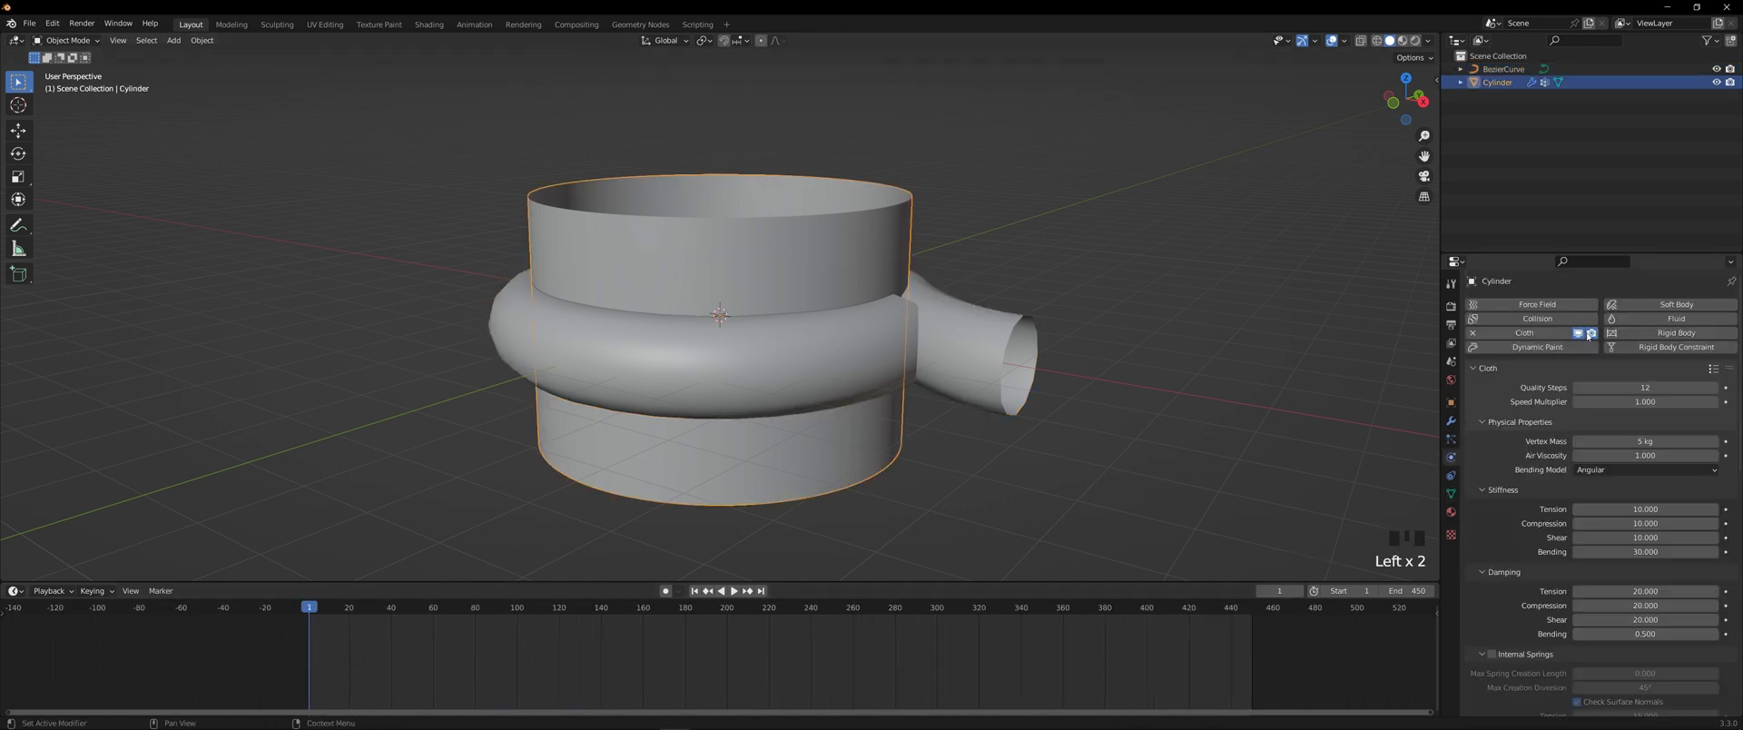
pyautogui.click(994, 369)
pyautogui.click(1450, 475)
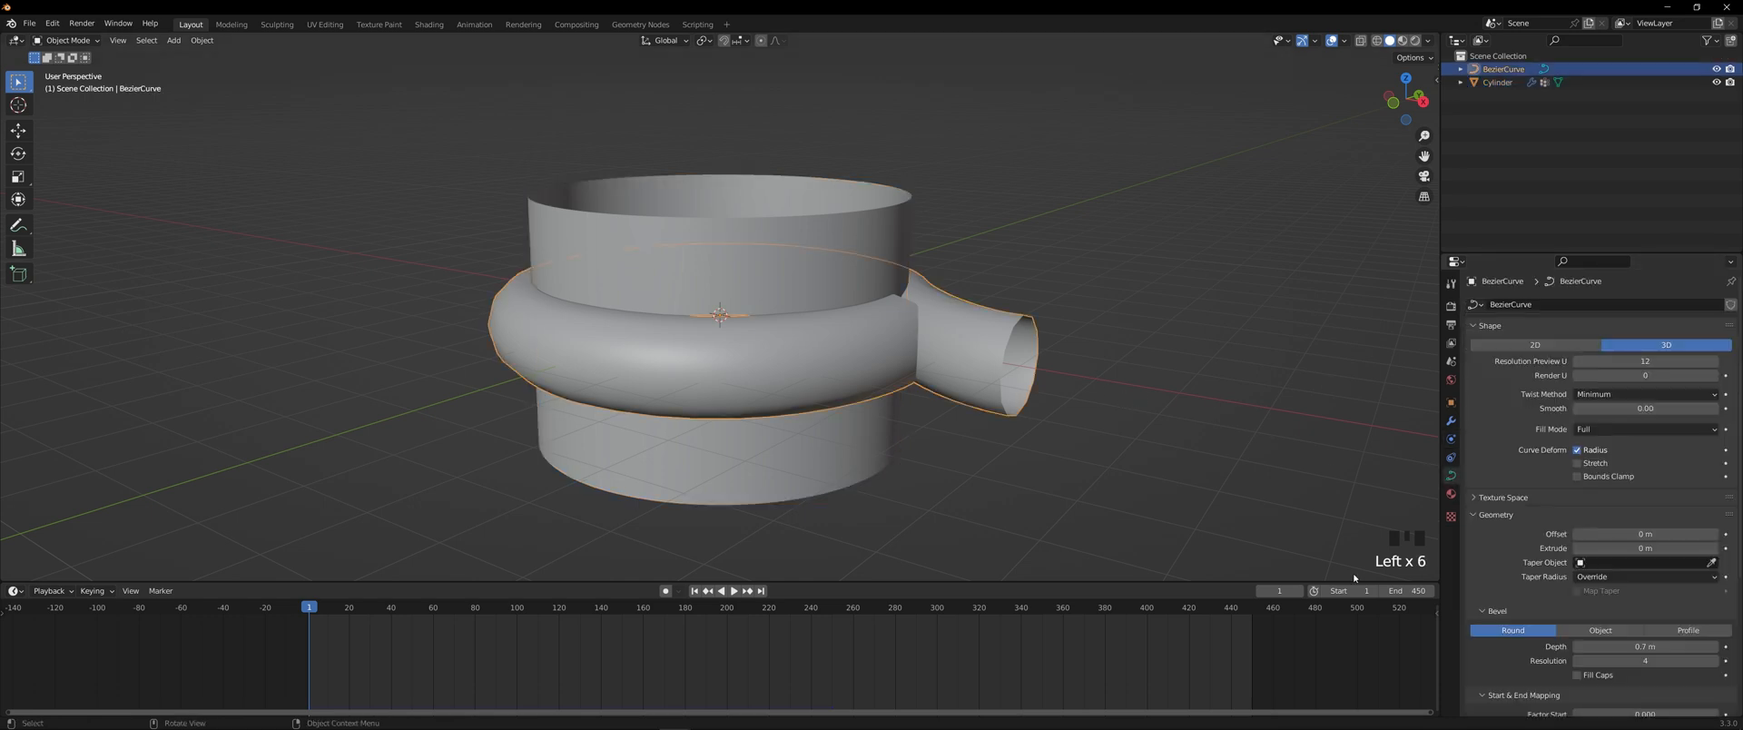
# - Keyframe the curve bevel's start factor at 0.000 on frame 360
pyautogui.click(1276, 591)
pyautogui.write('360')
pyautogui.press('Return')
pyautogui.scroll(-8, 1695, 550)
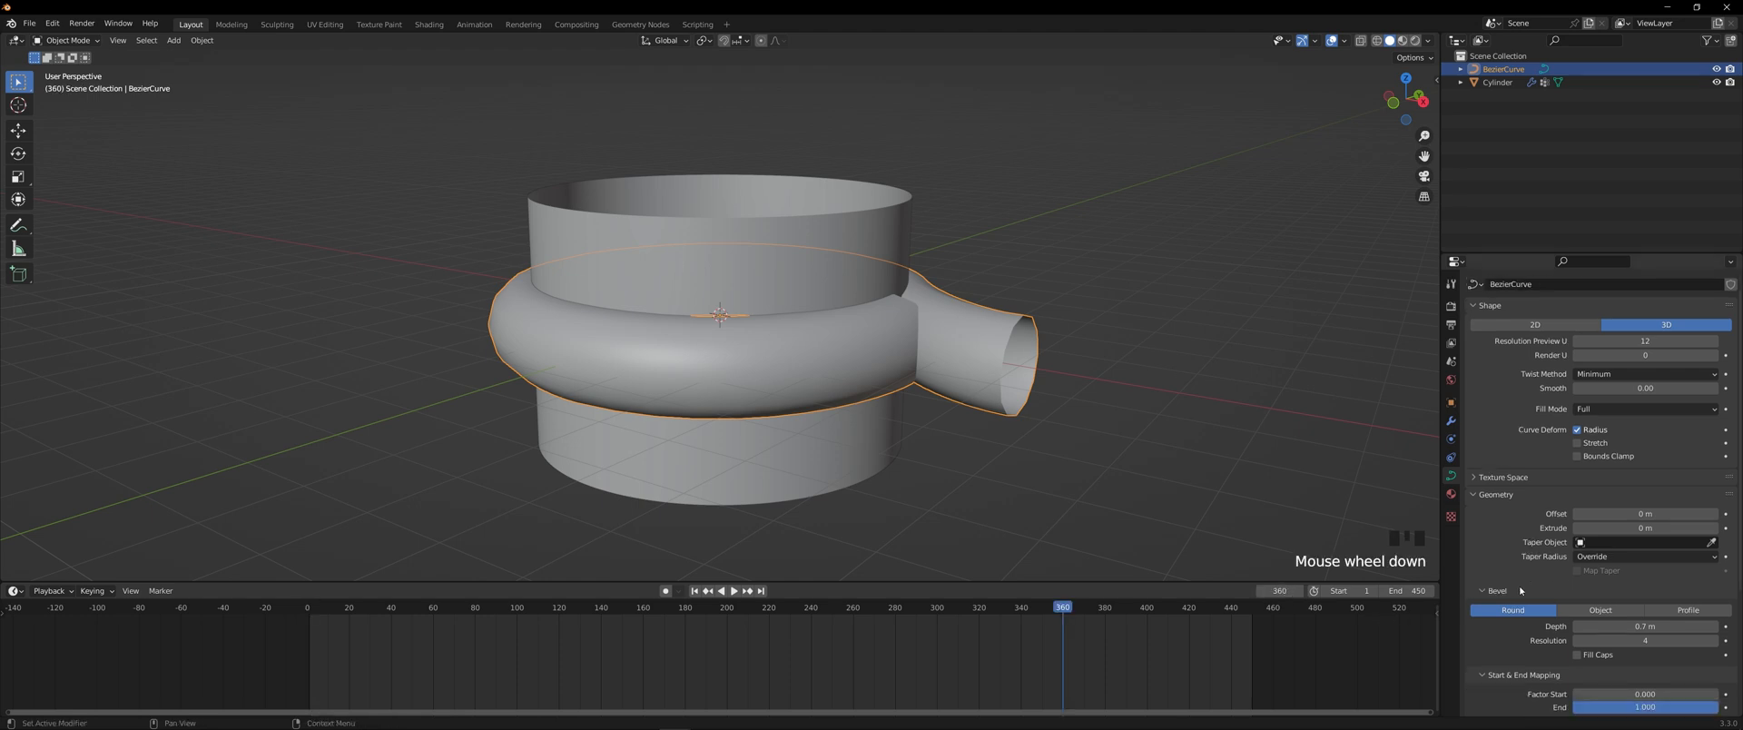
pyautogui.click(1725, 552)
# - Keyframe the curve bevel's start factor at 1.000 on frame 1
pyautogui.click(694, 591)
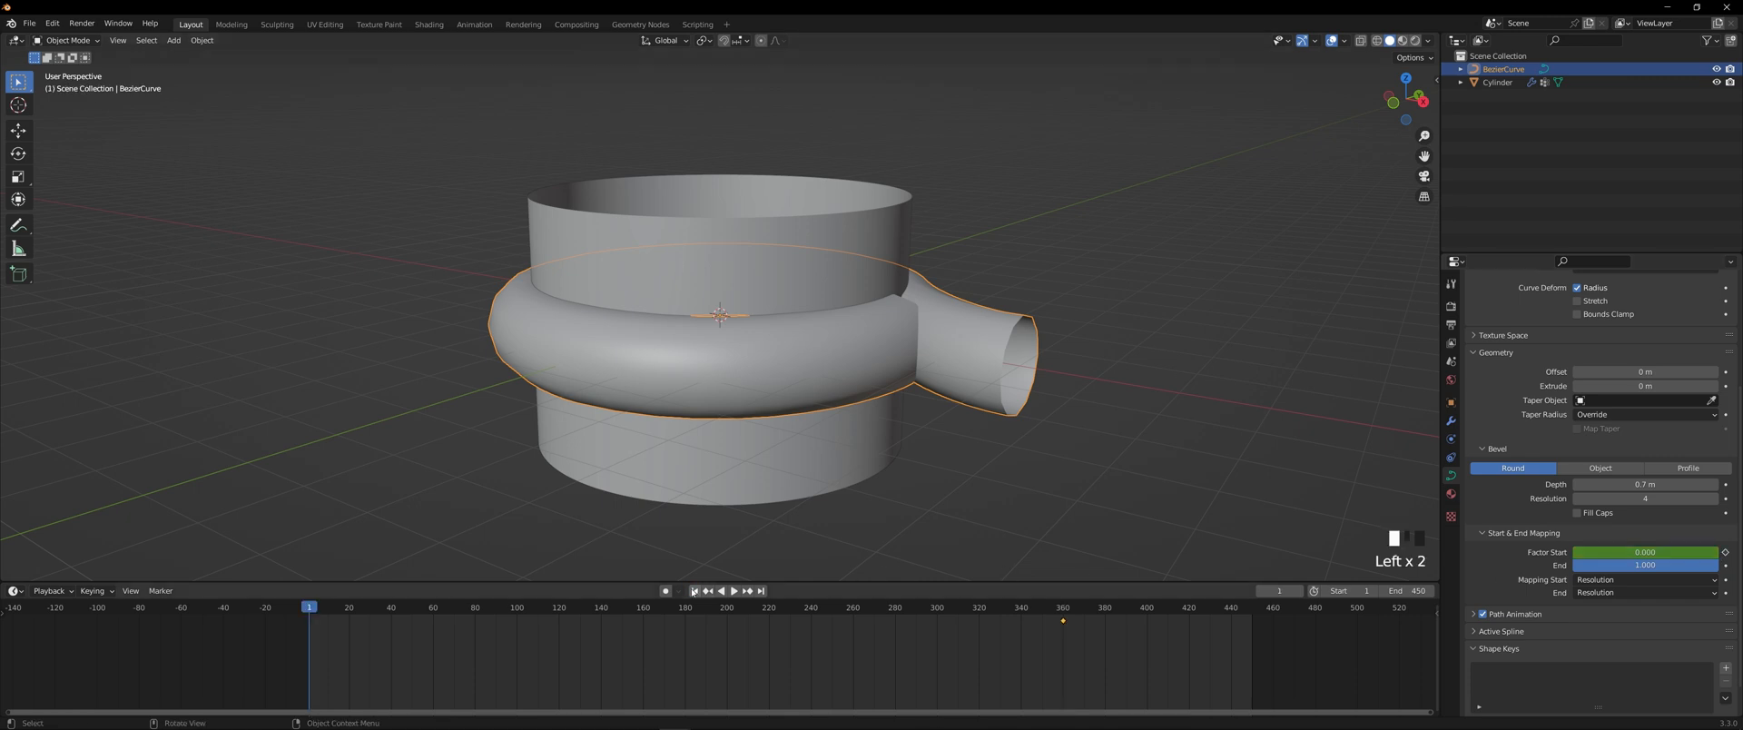
pyautogui.moveTo(1589, 551); pyautogui.dragTo(1719, 554)
pyautogui.click(1724, 552)
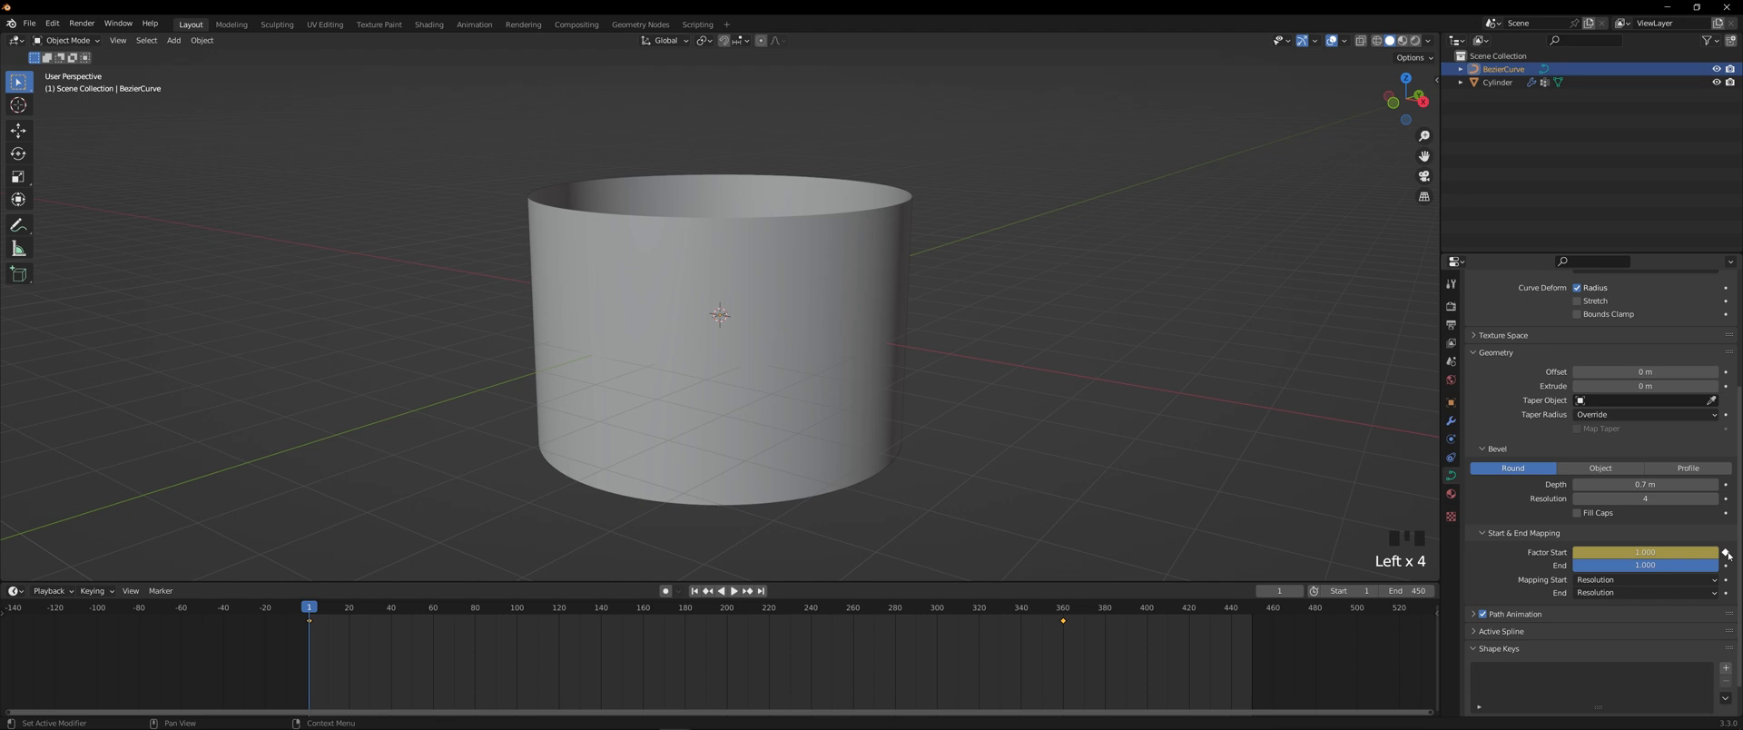
# - Enable Fill Caps on the curve's bevel and scrub the growth animation to frame 107
pyautogui.moveTo(321, 615)
pyautogui.mouseDown()
pyautogui.moveTo(1063, 606)
pyautogui.moveTo(310, 606)
pyautogui.mouseUp()
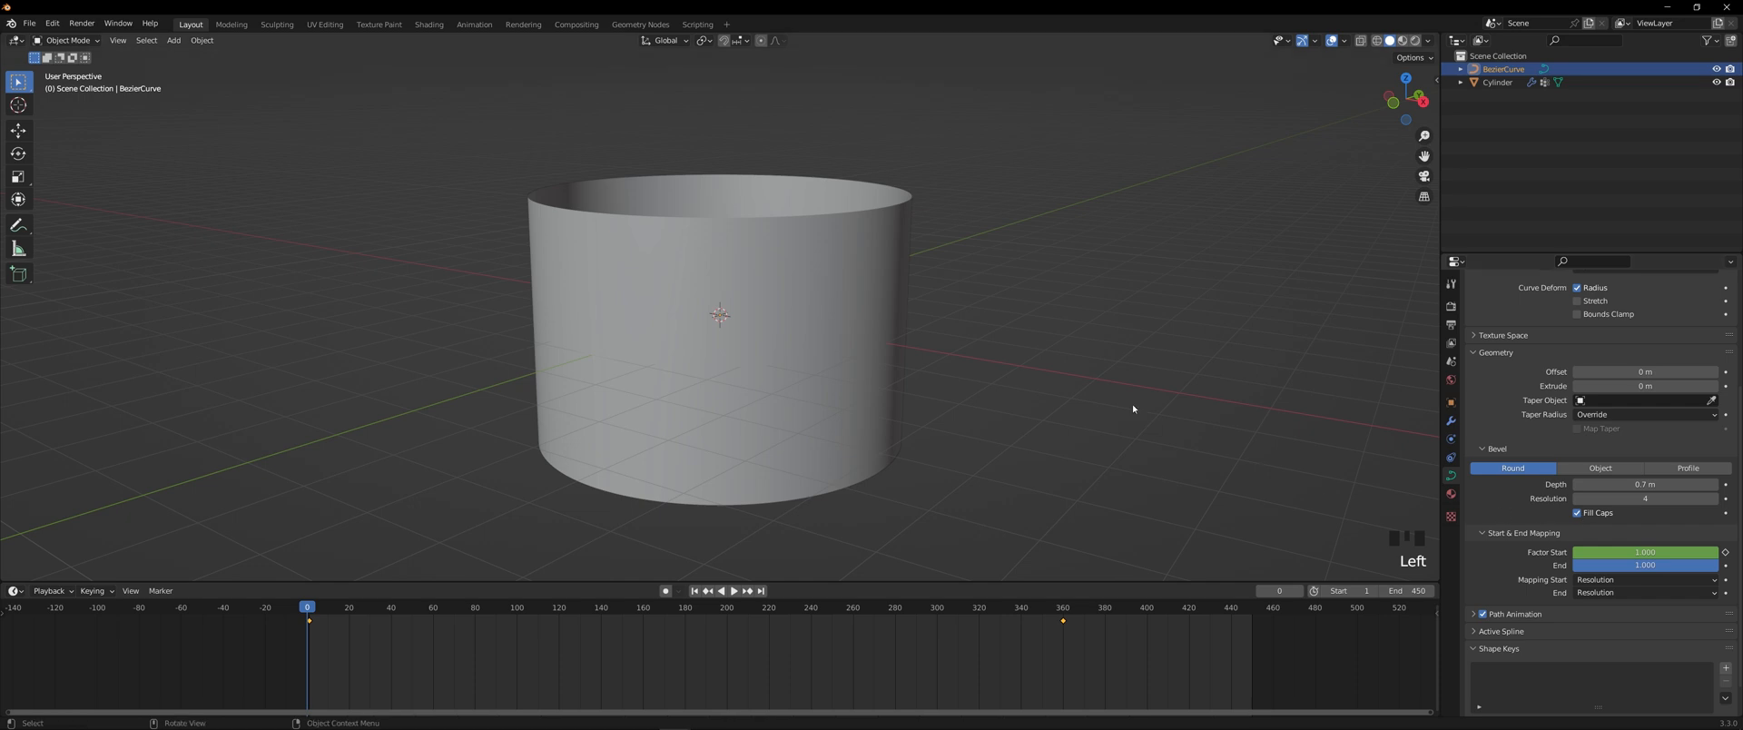
pyautogui.moveTo(1153, 428); pyautogui.dragTo(1043, 393, button='middle')
pyautogui.moveTo(448, 610); pyautogui.dragTo(533, 608)
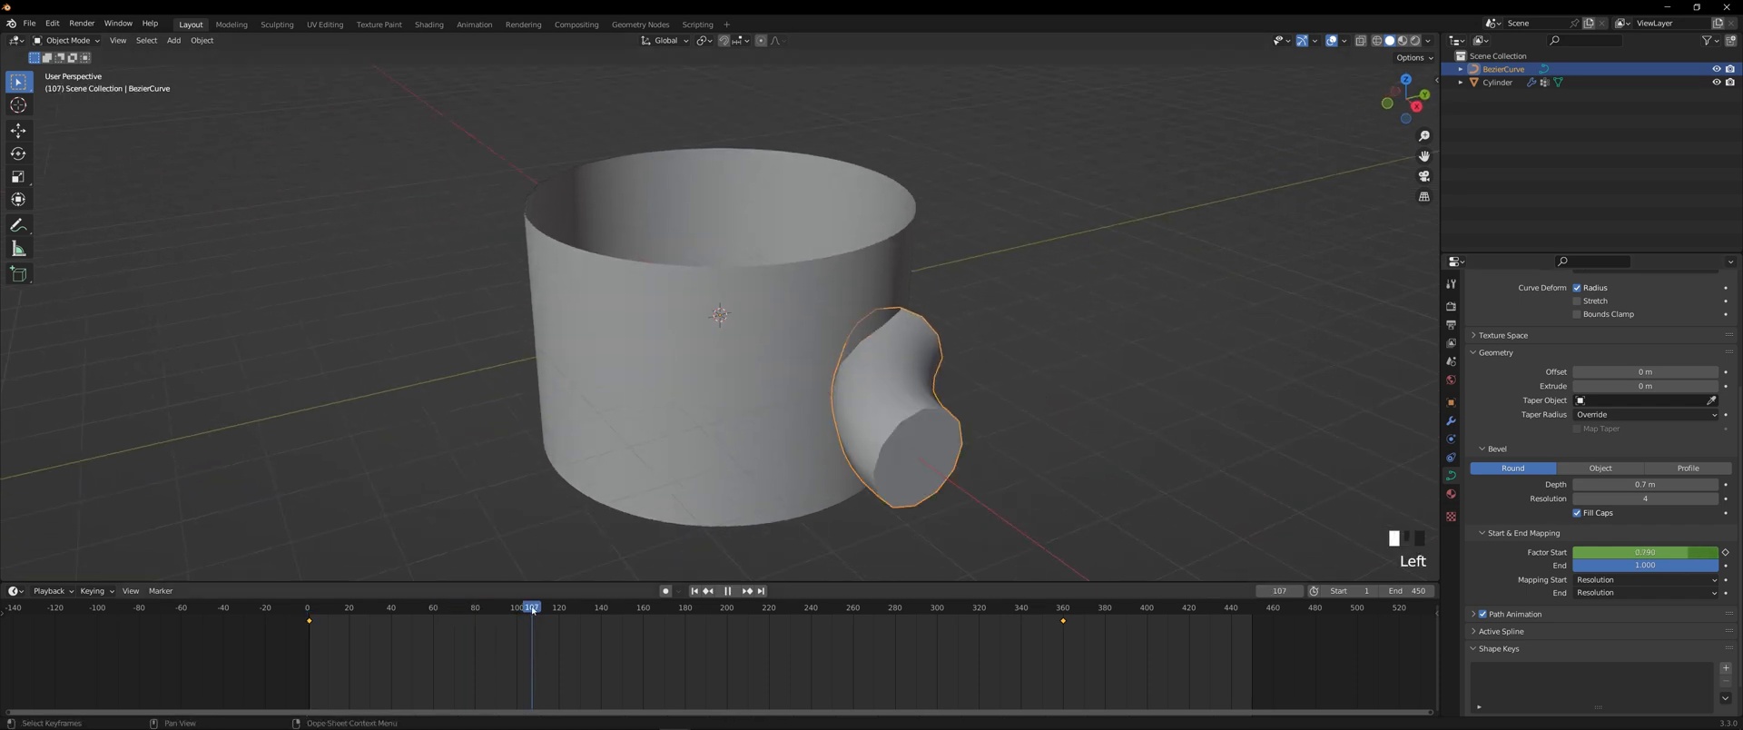
# - Add a Vertex Weight Proximity modifier to the cylinder
pyautogui.click(788, 427)
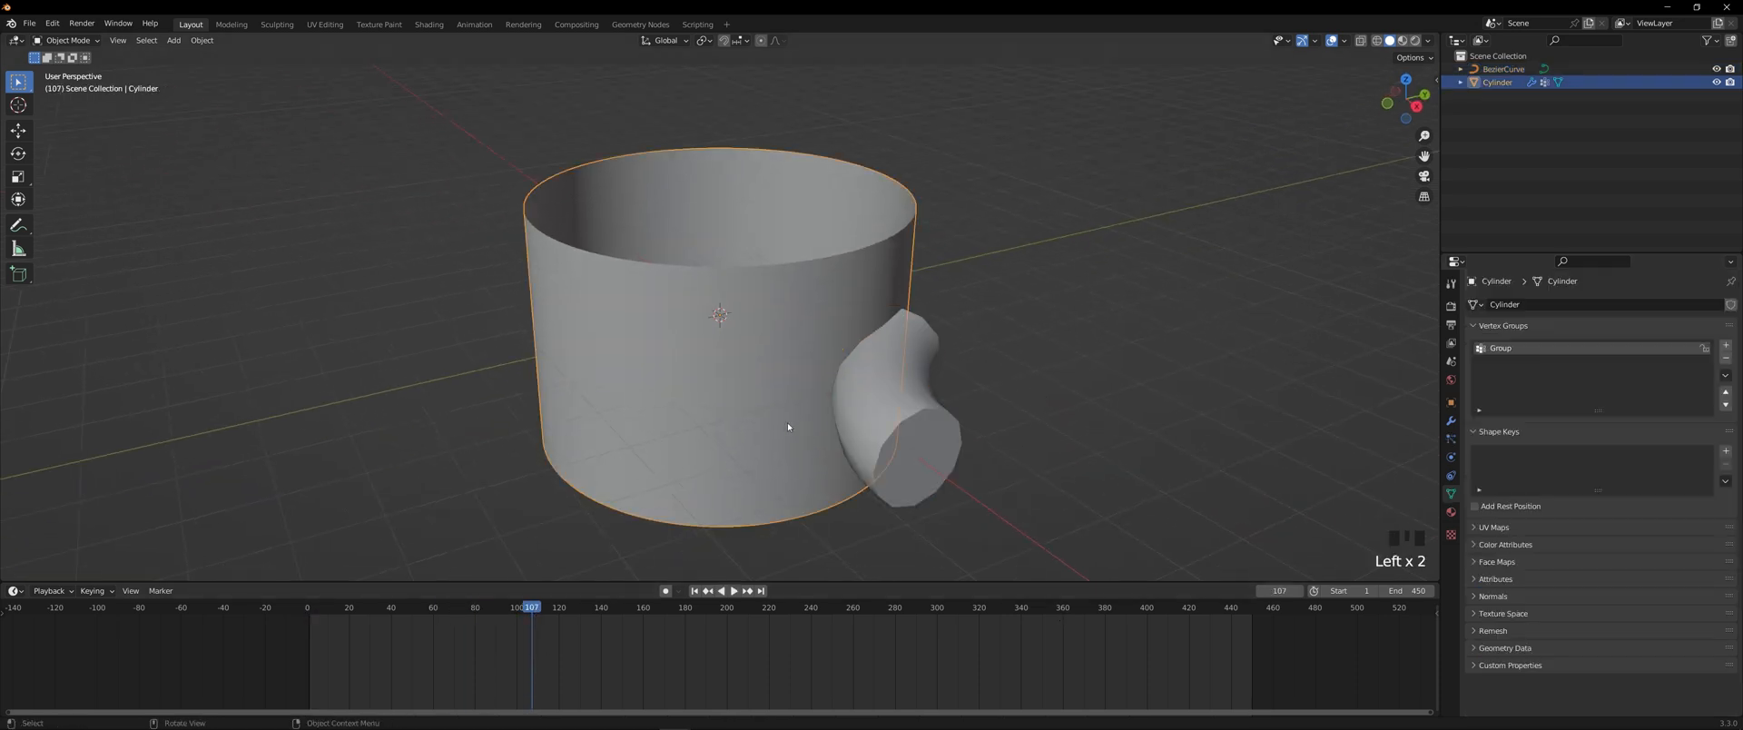
pyautogui.click(1450, 420)
pyautogui.moveTo(1510, 310); pyautogui.dragTo(1400, 469)
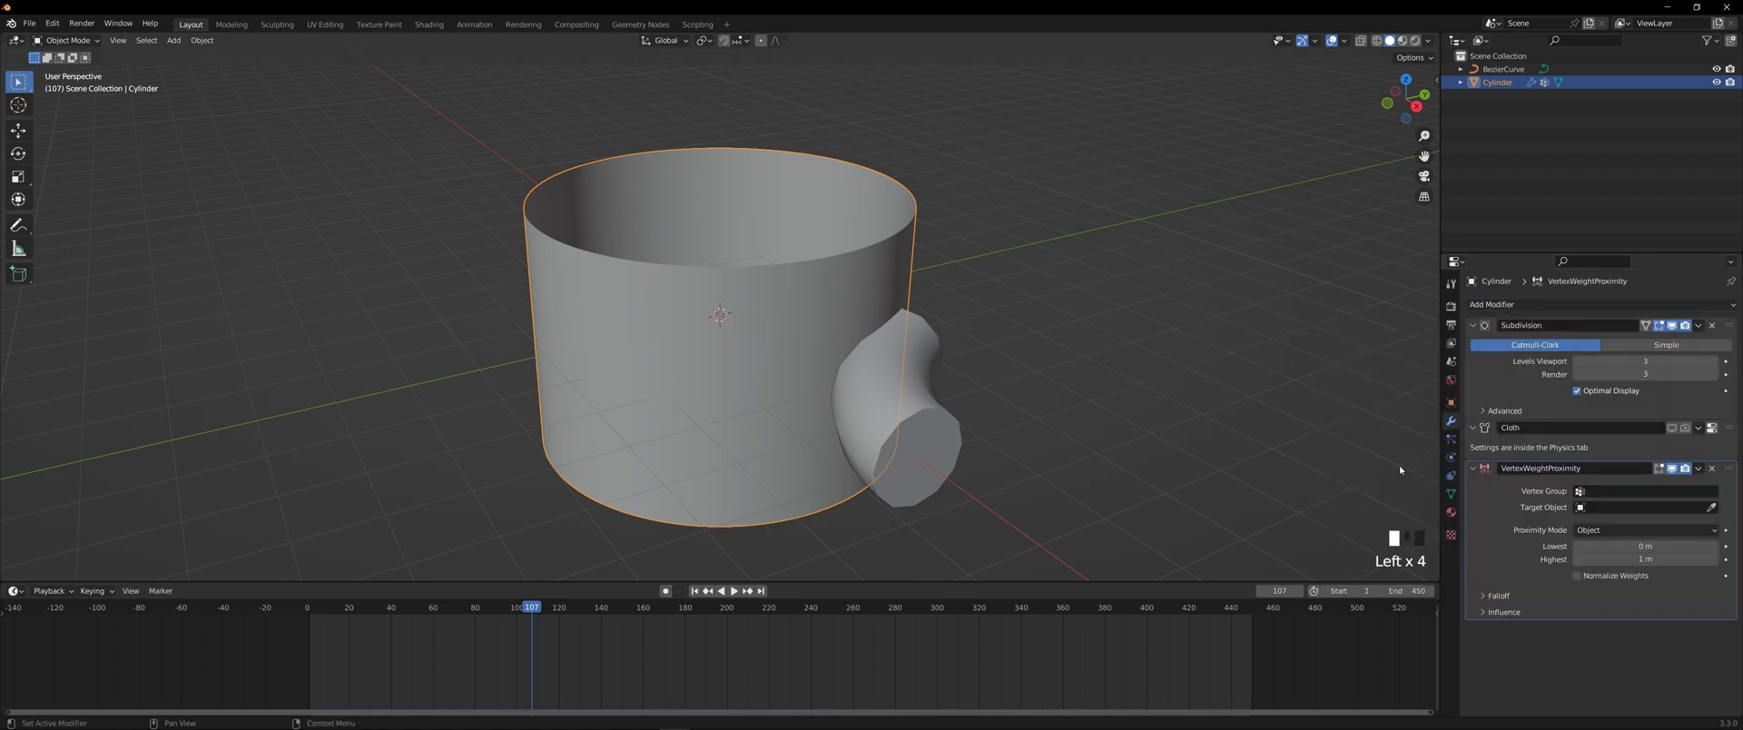
# - Set the proximity modifier to vertex group Group, target BezierCurve, Geometry mode by vertex, and Smooth falloff
pyautogui.moveTo(1625, 491); pyautogui.dragTo(1600, 557)
pyautogui.click(1599, 531)
pyautogui.click(1500, 612)
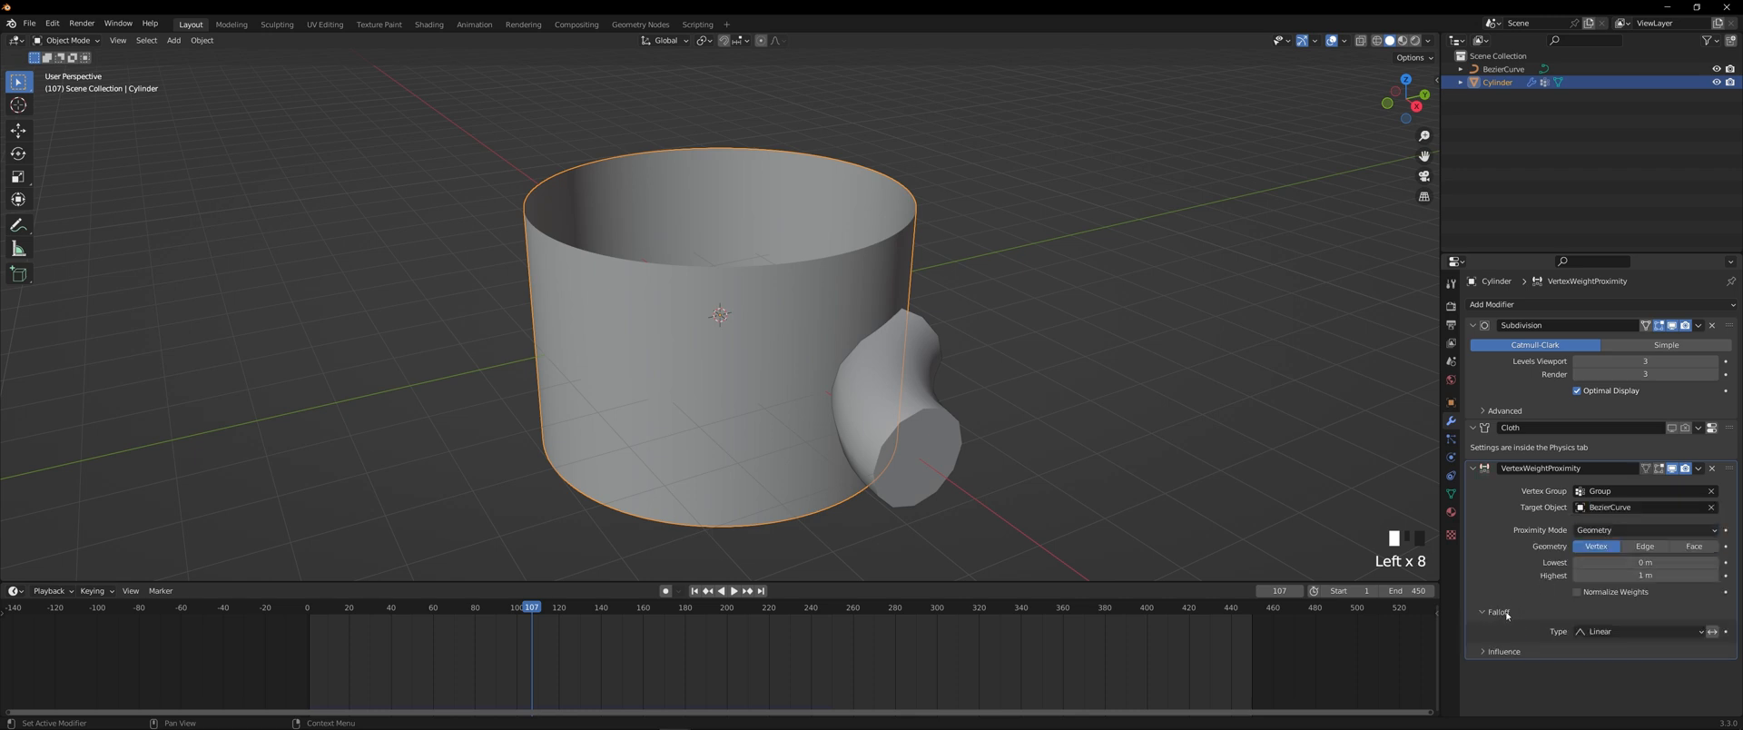
pyautogui.click(1596, 631)
pyautogui.moveTo(1597, 624); pyautogui.dragTo(1606, 574)
# - Set the proximity distances to Lowest 0.8 m and Highest 1.6 m while previewing in Weight Paint mode, and return to Object Mode
pyautogui.moveTo(79, 48); pyautogui.dragTo(79, 109)
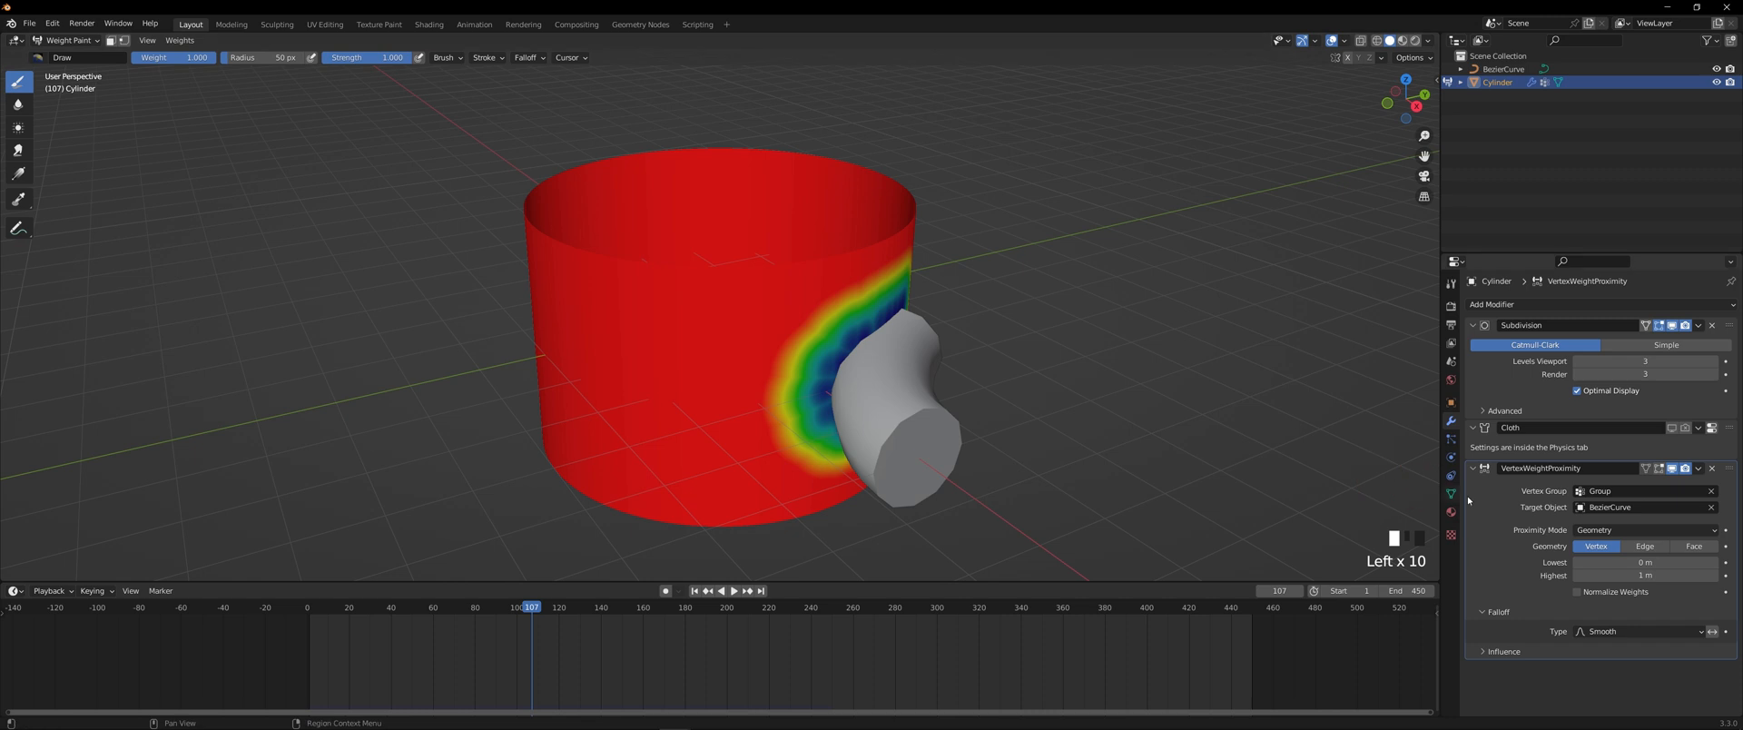
pyautogui.click(1633, 562)
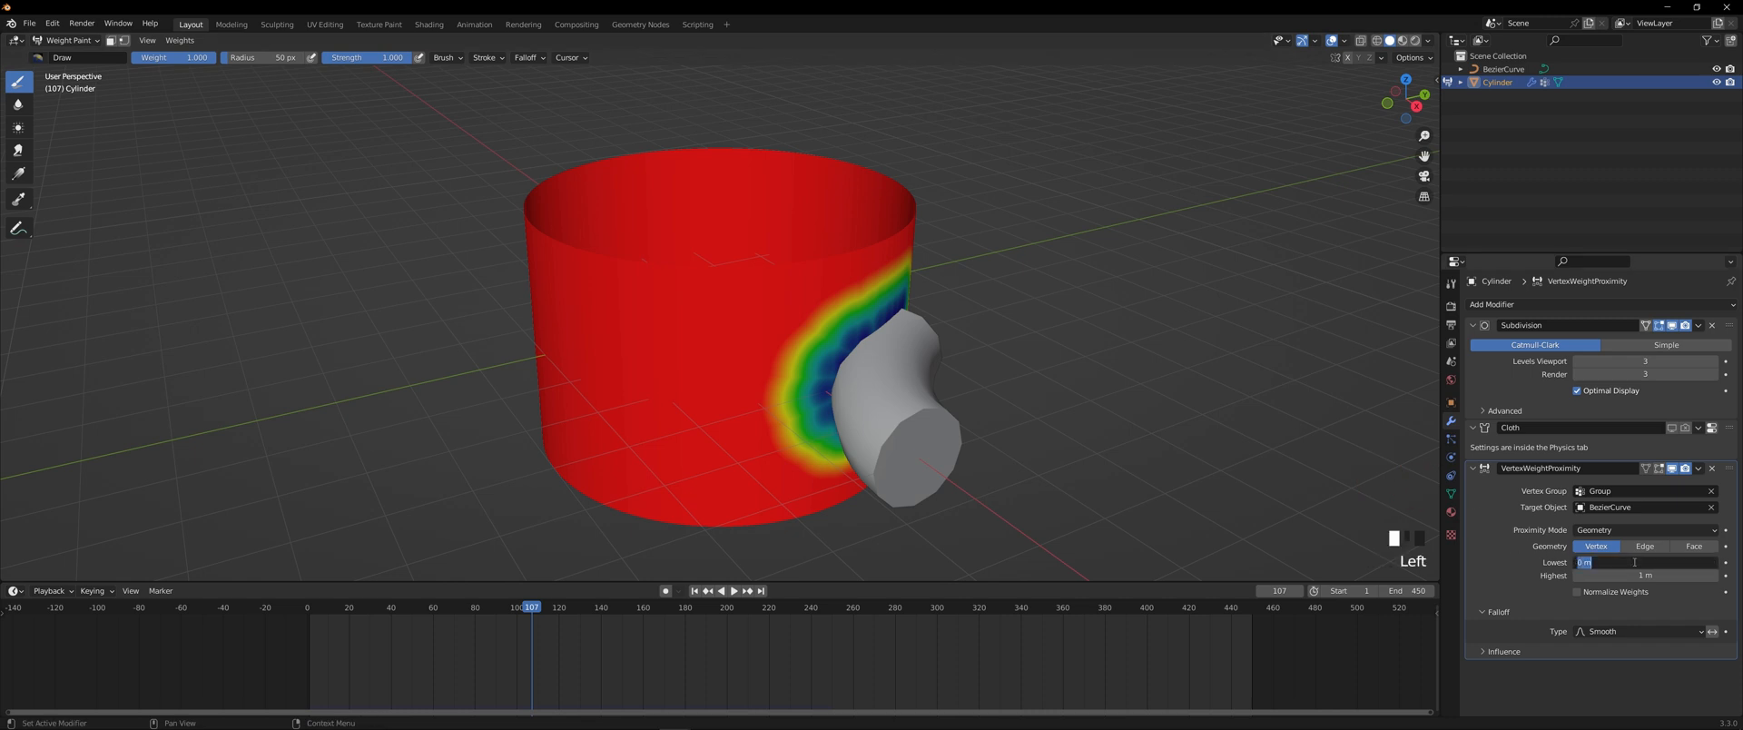
pyautogui.press('Return')
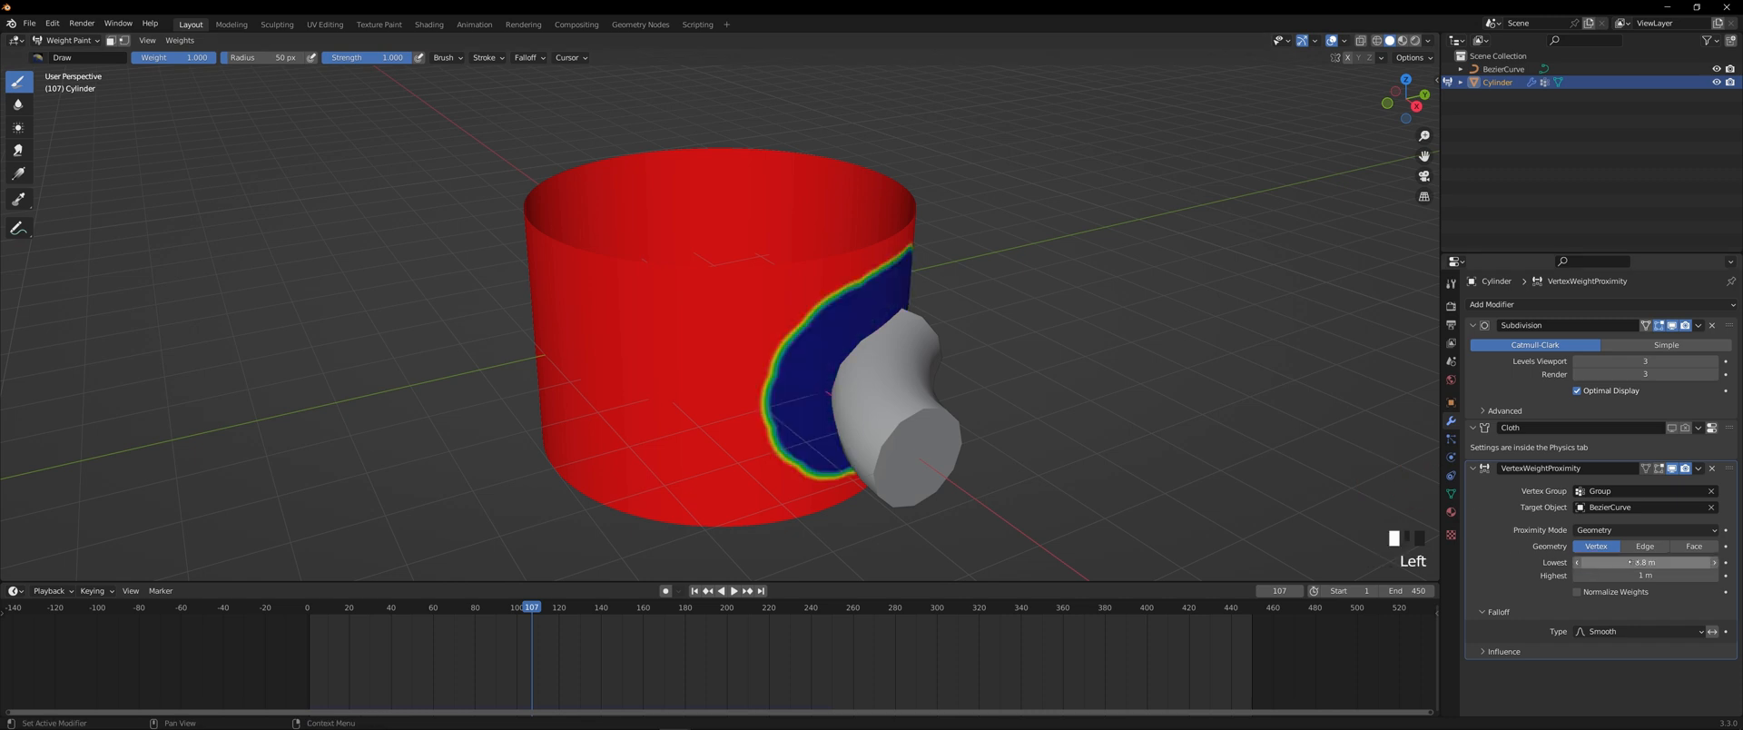
pyautogui.click(1639, 575)
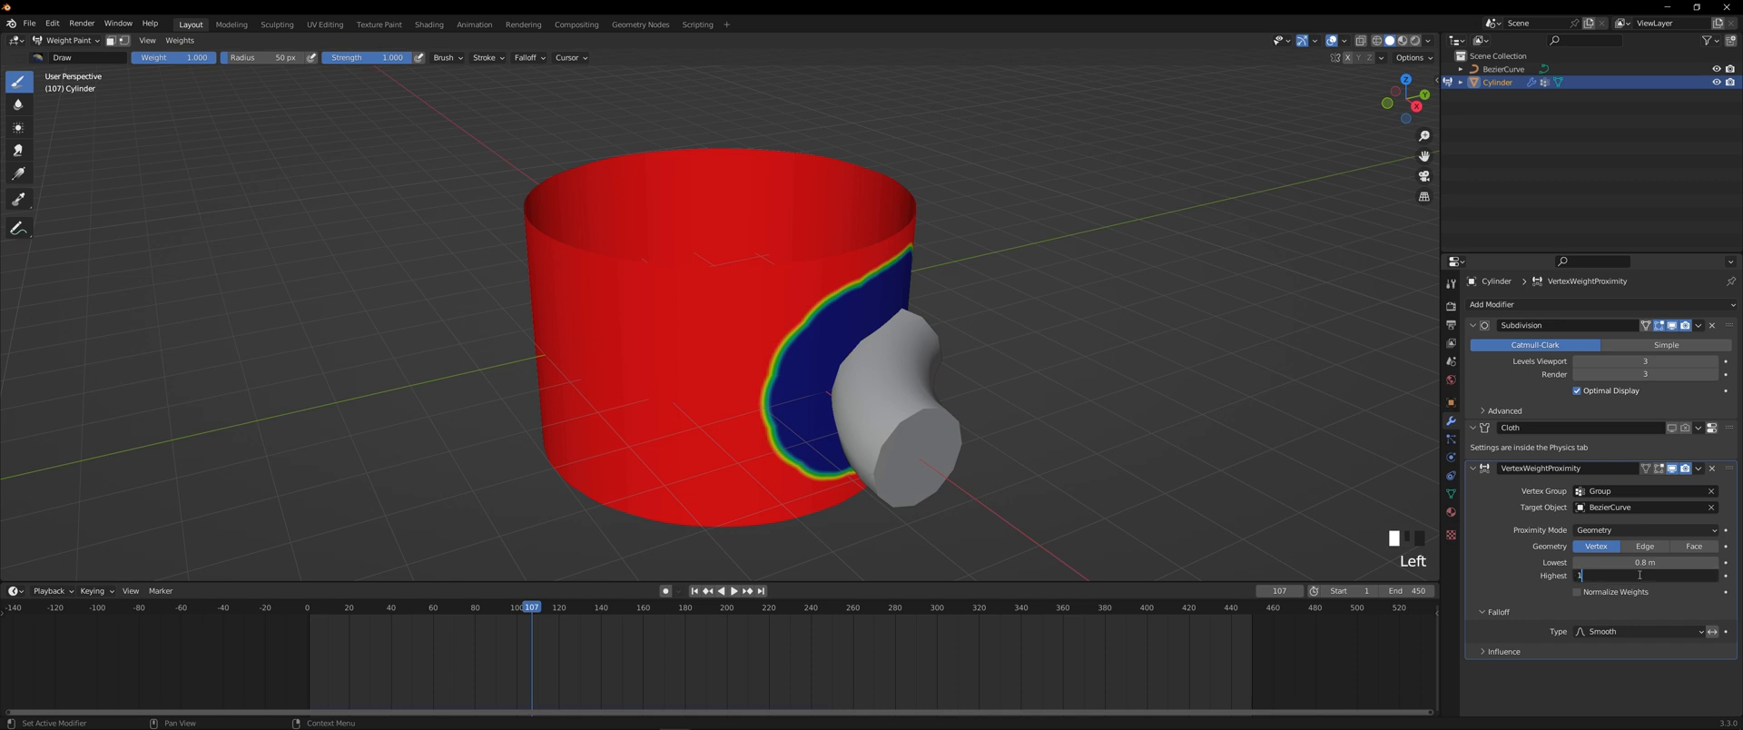
pyautogui.write('1.6')
pyautogui.press('Return')
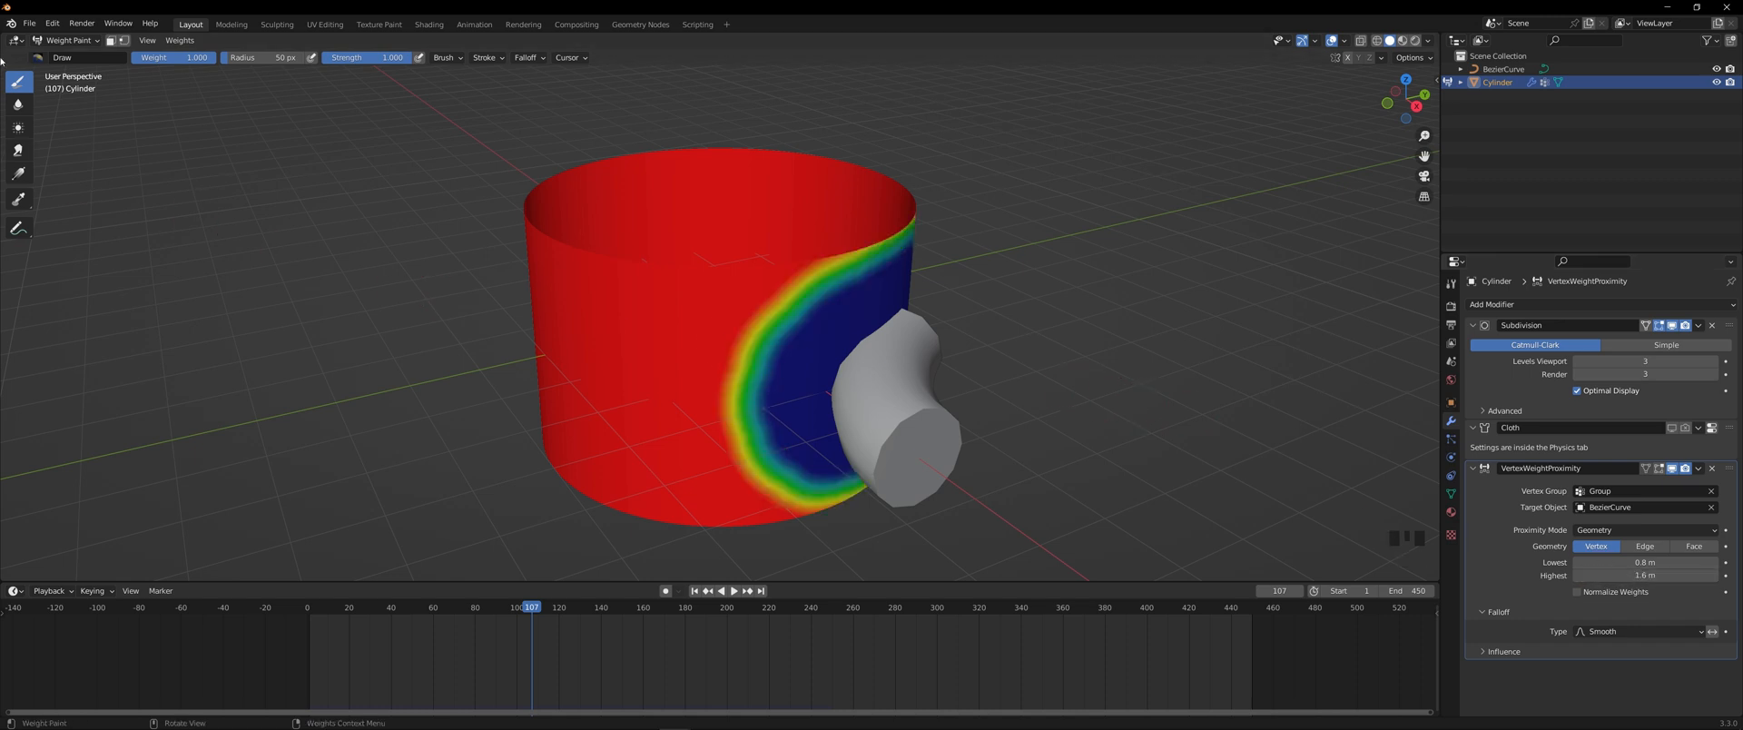
pyautogui.click(65, 40)
pyautogui.click(64, 52)
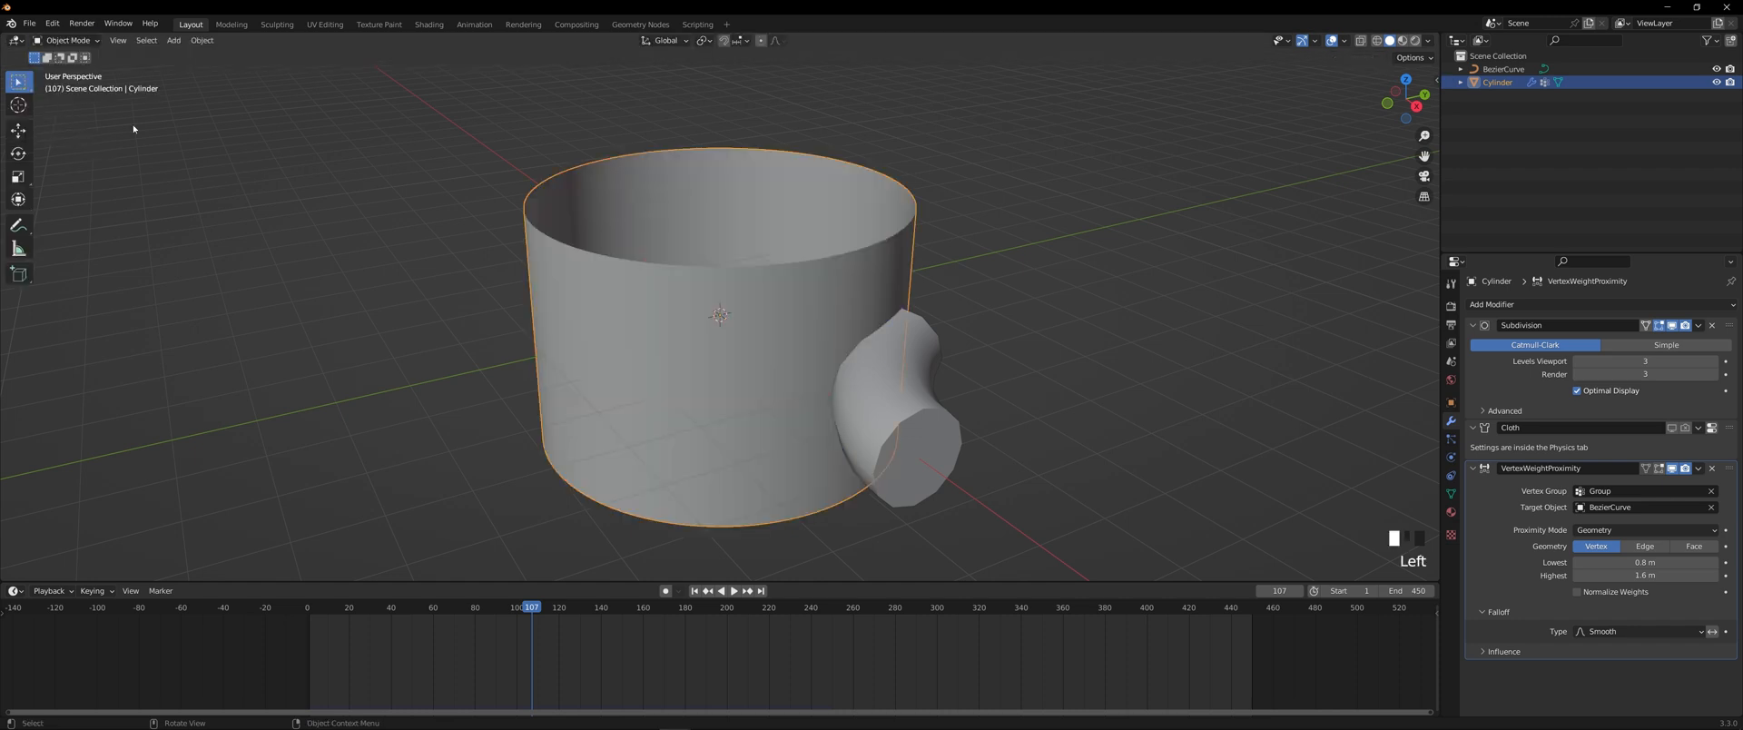
# - Lower the Bézier curve to a Z location of -1.3 m
pyautogui.click(925, 410)
pyautogui.click(1452, 402)
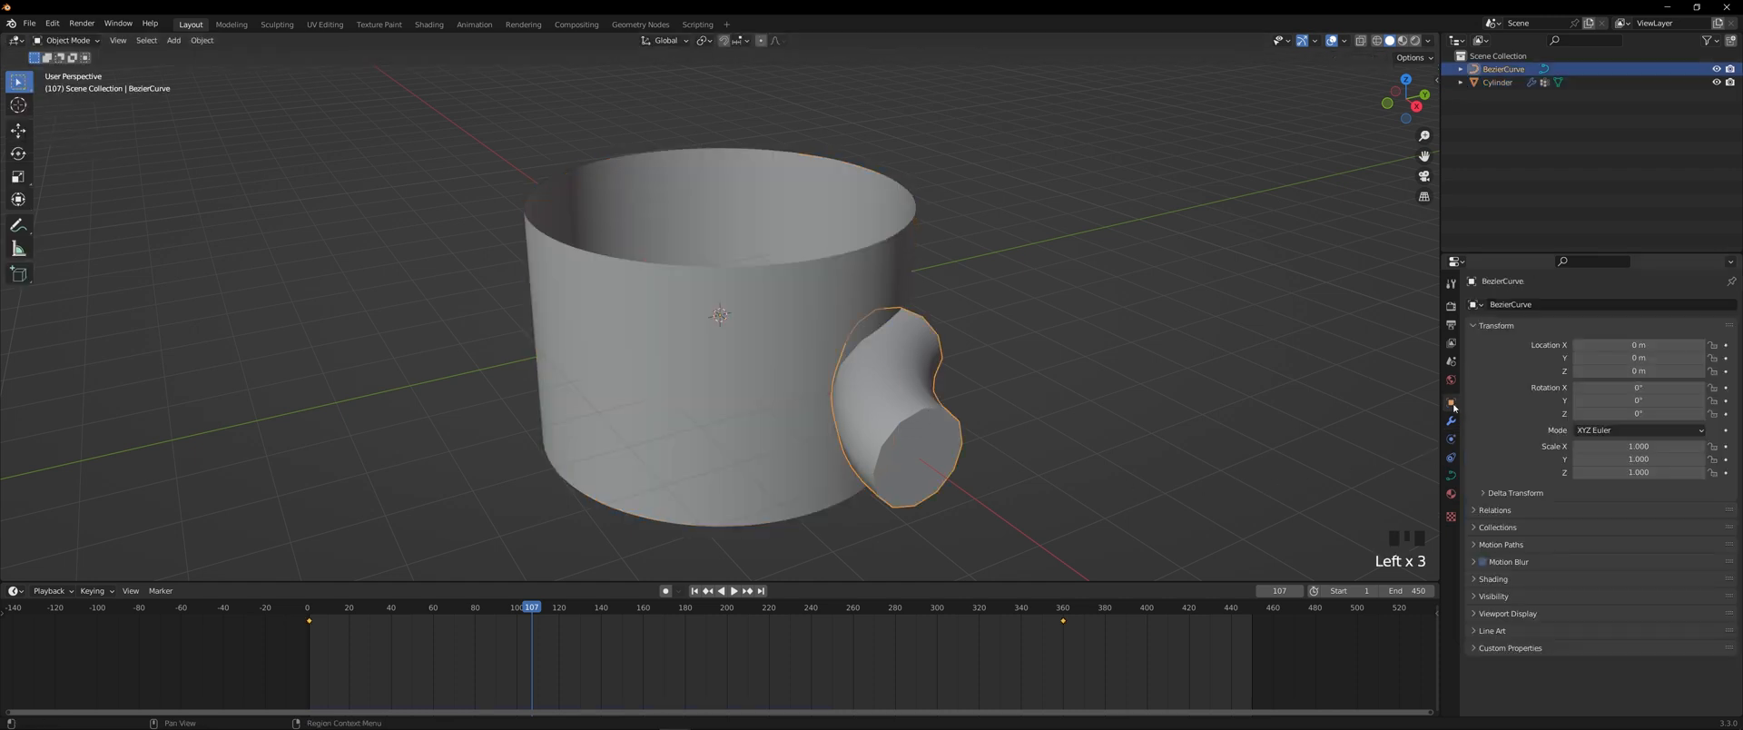
pyautogui.click(1637, 371)
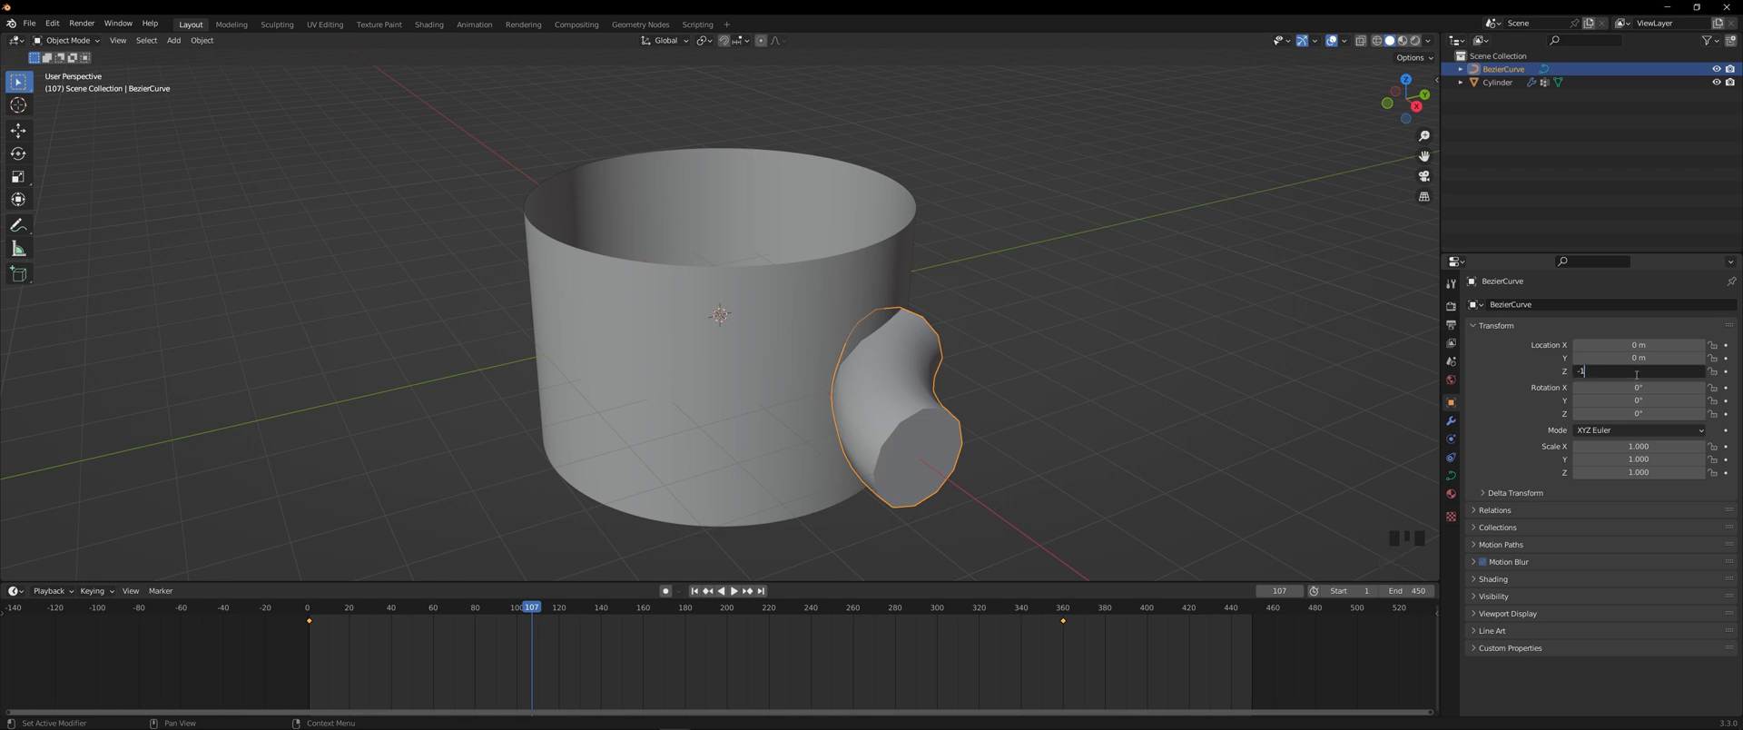
pyautogui.write('-1.3')
pyautogui.press('Return')
pyautogui.scroll(-3, 1053, 363)
pyautogui.moveTo(1043, 370); pyautogui.dragTo(853, 387, button='middle')
# - Scrub the animation with the cylinder in Weight Paint mode to examine its changing weights, ending on frame 50 in Object Mode
pyautogui.click(691, 348)
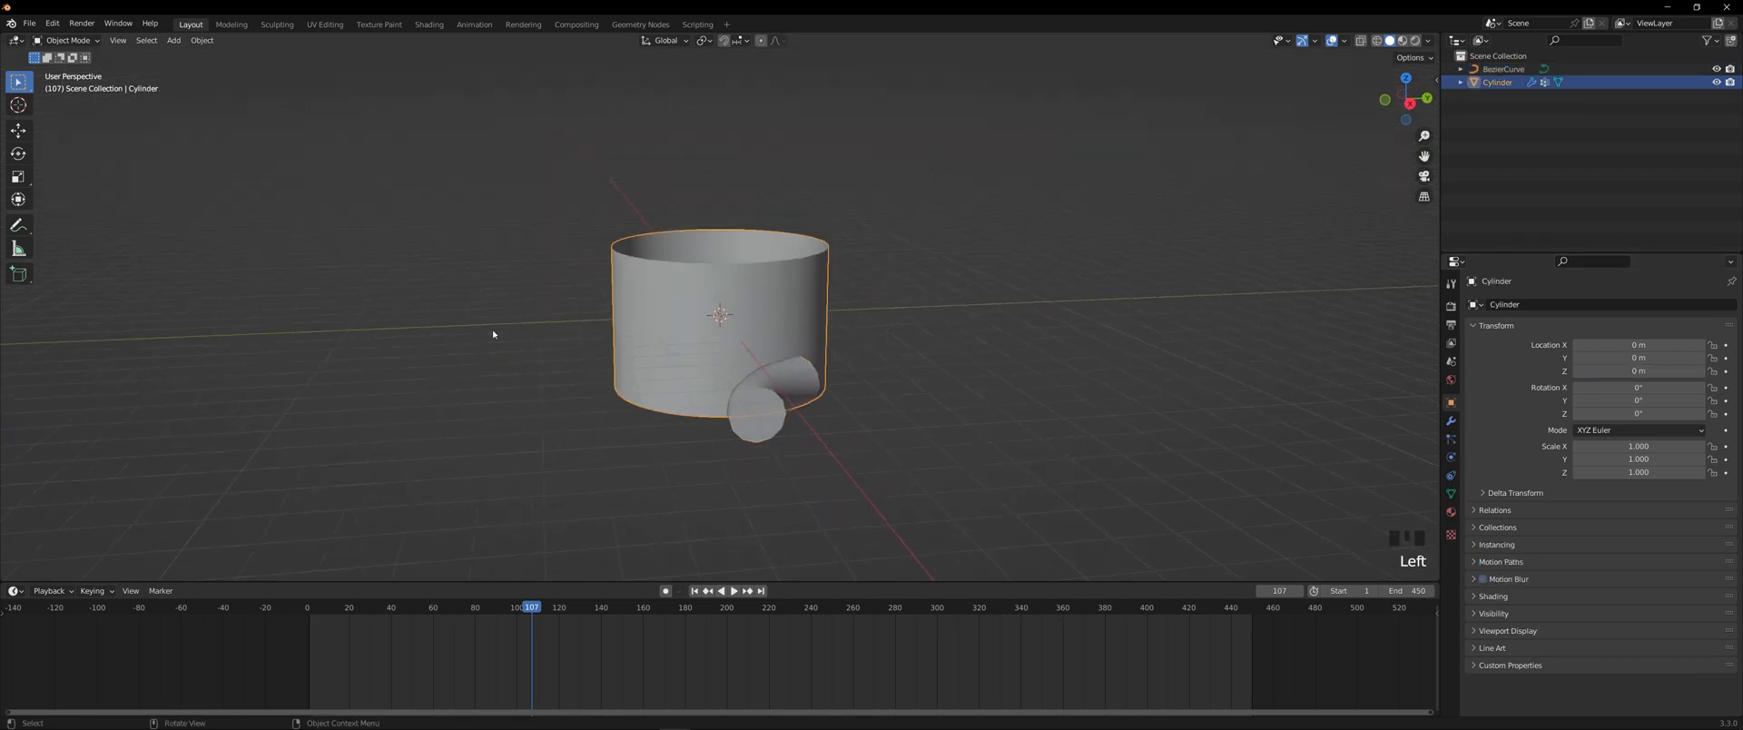
pyautogui.click(72, 41)
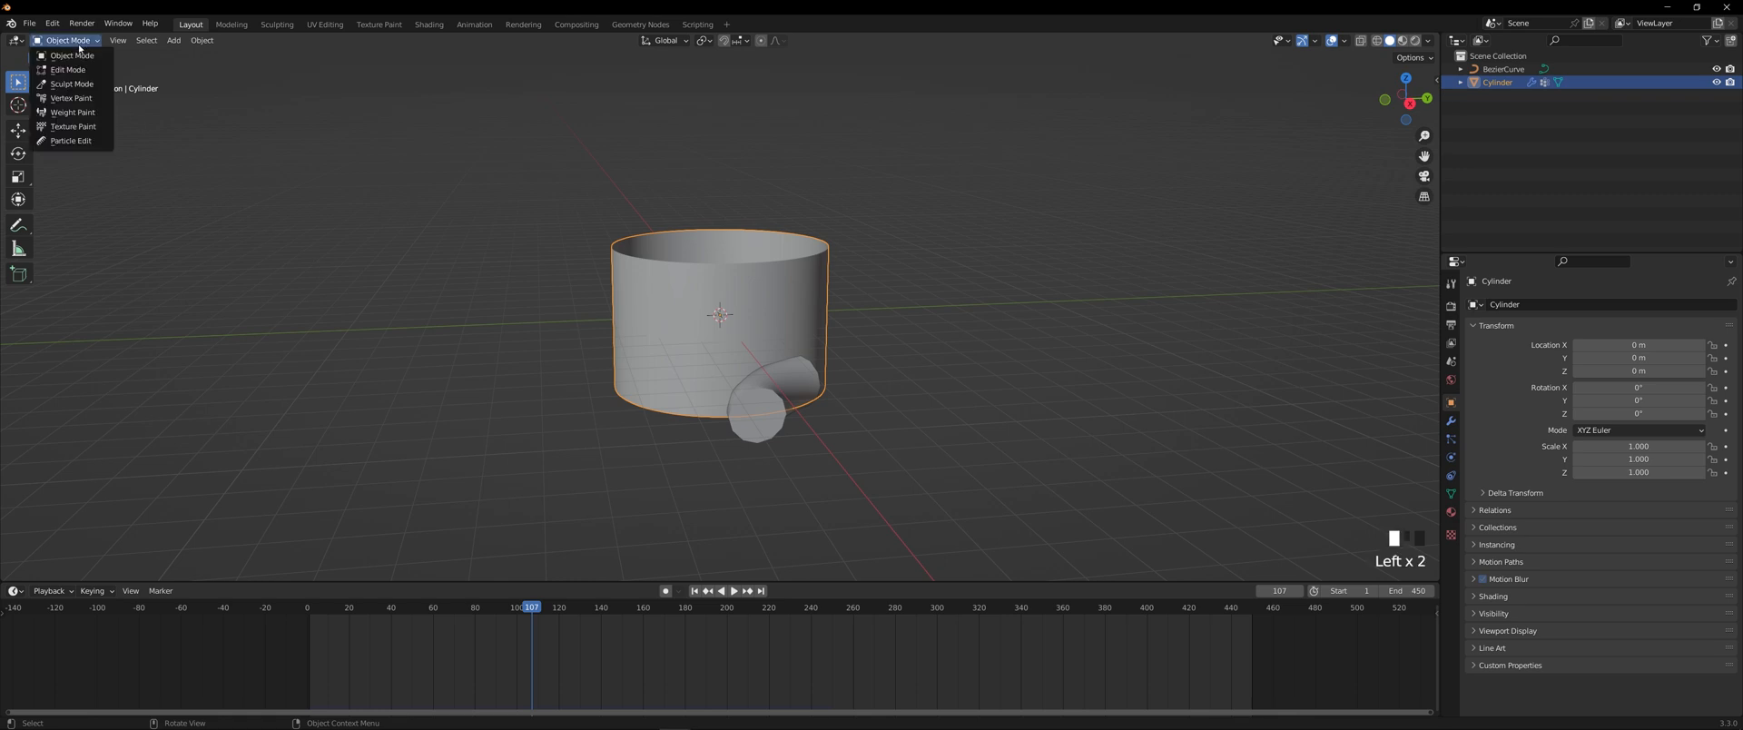
pyautogui.click(64, 112)
pyautogui.moveTo(873, 473); pyautogui.dragTo(833, 472, button='middle')
pyautogui.moveTo(545, 606); pyautogui.dragTo(1121, 585)
pyautogui.moveTo(998, 587); pyautogui.dragTo(884, 609)
pyautogui.moveTo(690, 408); pyautogui.dragTo(842, 413, button='middle')
pyautogui.moveTo(886, 608); pyautogui.dragTo(1020, 605)
pyautogui.moveTo(1025, 556); pyautogui.dragTo(861, 448, button='middle')
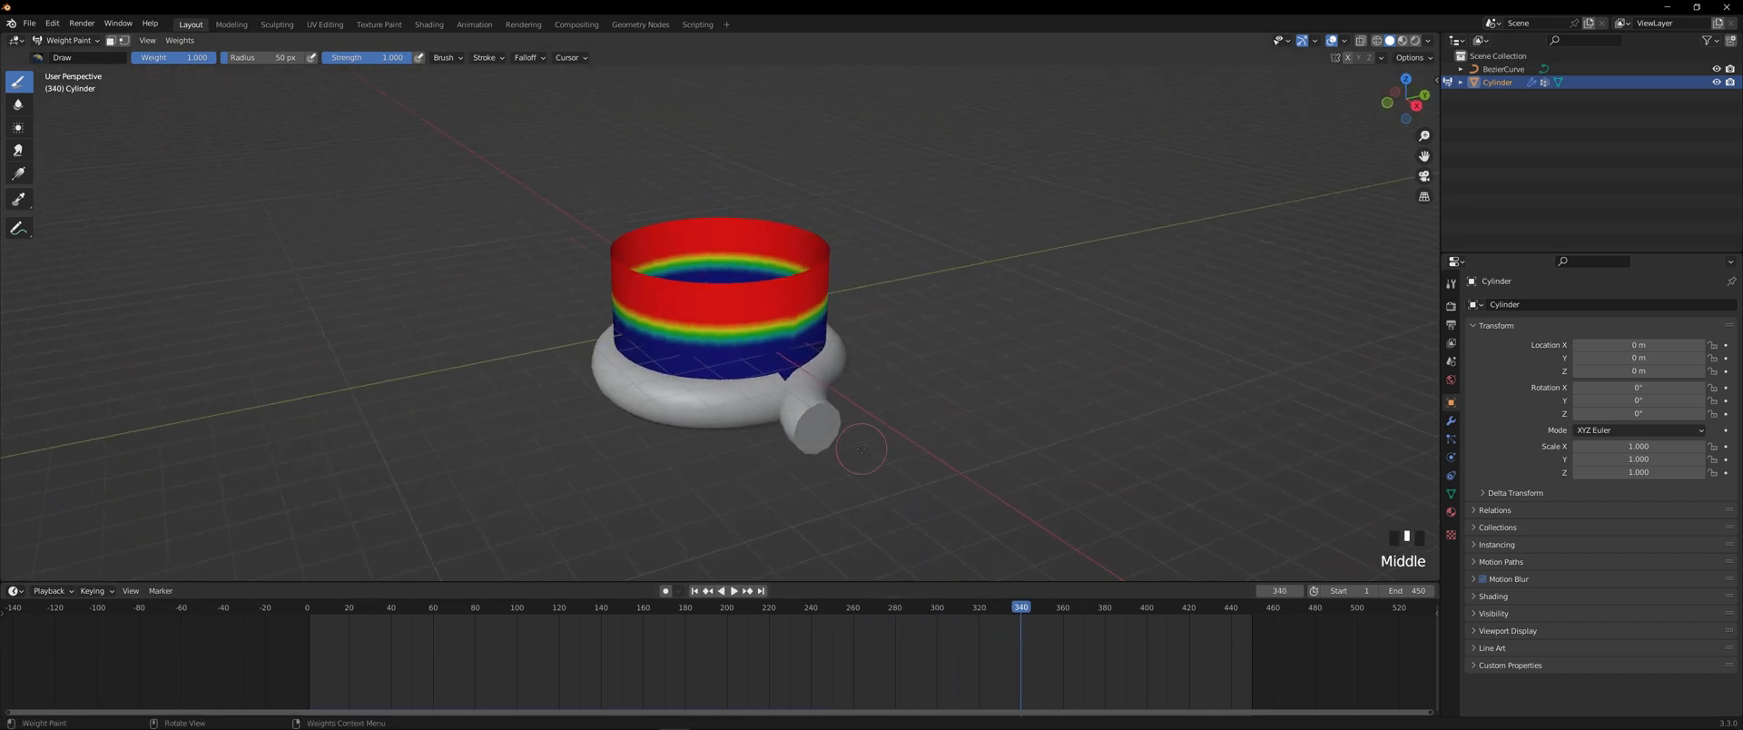
pyautogui.moveTo(1027, 615); pyautogui.dragTo(414, 609)
pyautogui.click(75, 43)
pyautogui.click(79, 59)
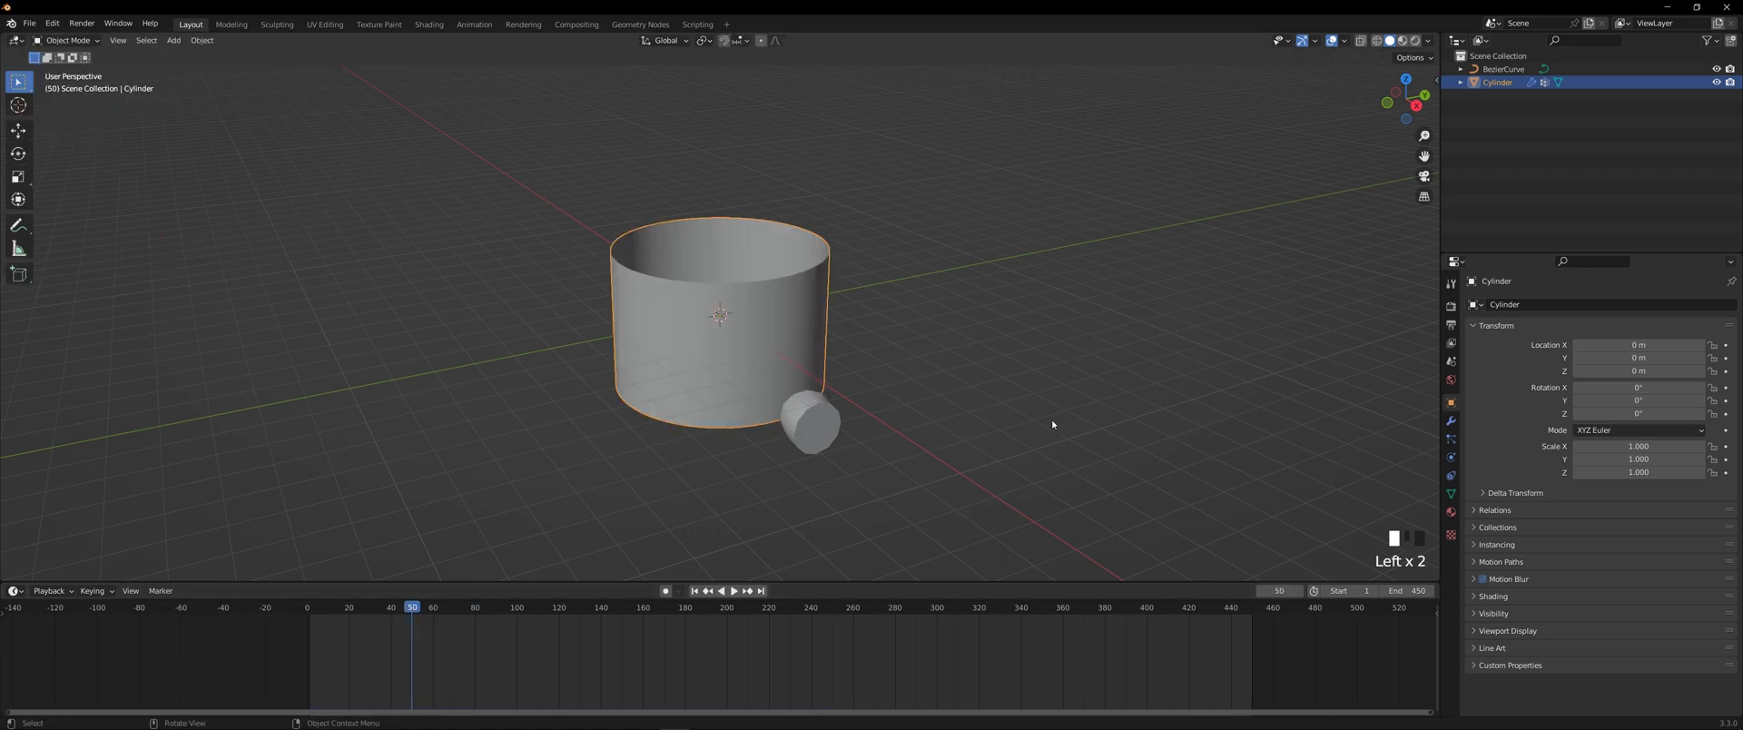
# - Add a mesh plane and scale it by 30
pyautogui.scroll(-6, 1035, 429)
pyautogui.moveTo(1029, 432); pyautogui.dragTo(1003, 408, button='middle')
pyautogui.scroll(3, 972, 383)
pyautogui.moveTo(944, 361); pyautogui.dragTo(970, 381, button='middle')
pyautogui.hotkey('shift', 'a')
pyautogui.moveTo(935, 184)
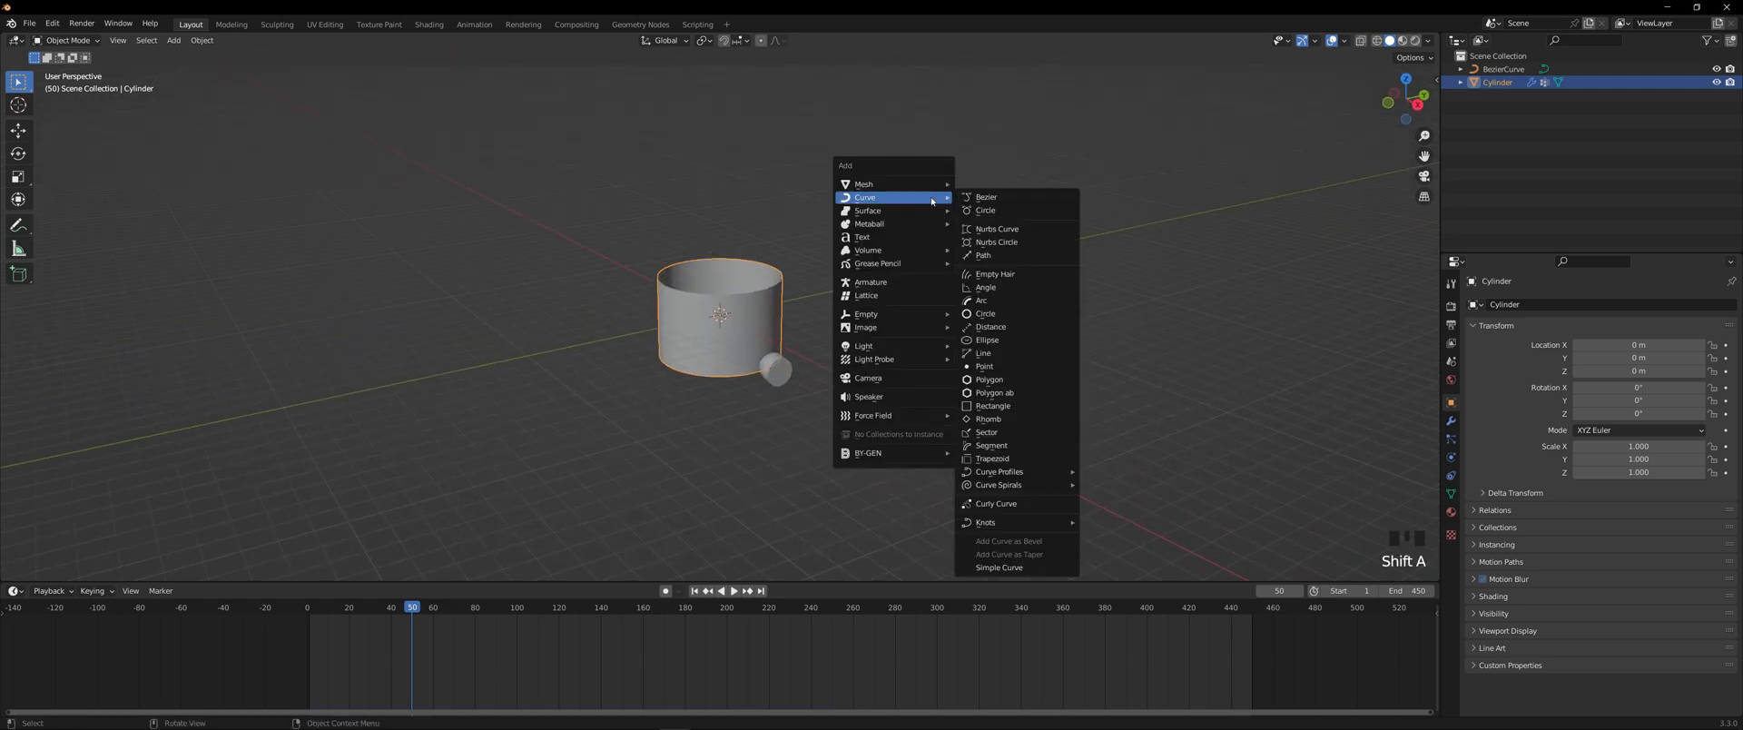
pyautogui.click(1020, 184)
pyautogui.scroll(-3, 1019, 284)
pyautogui.moveTo(1019, 284); pyautogui.dragTo(944, 308, button='middle')
pyautogui.press('s')
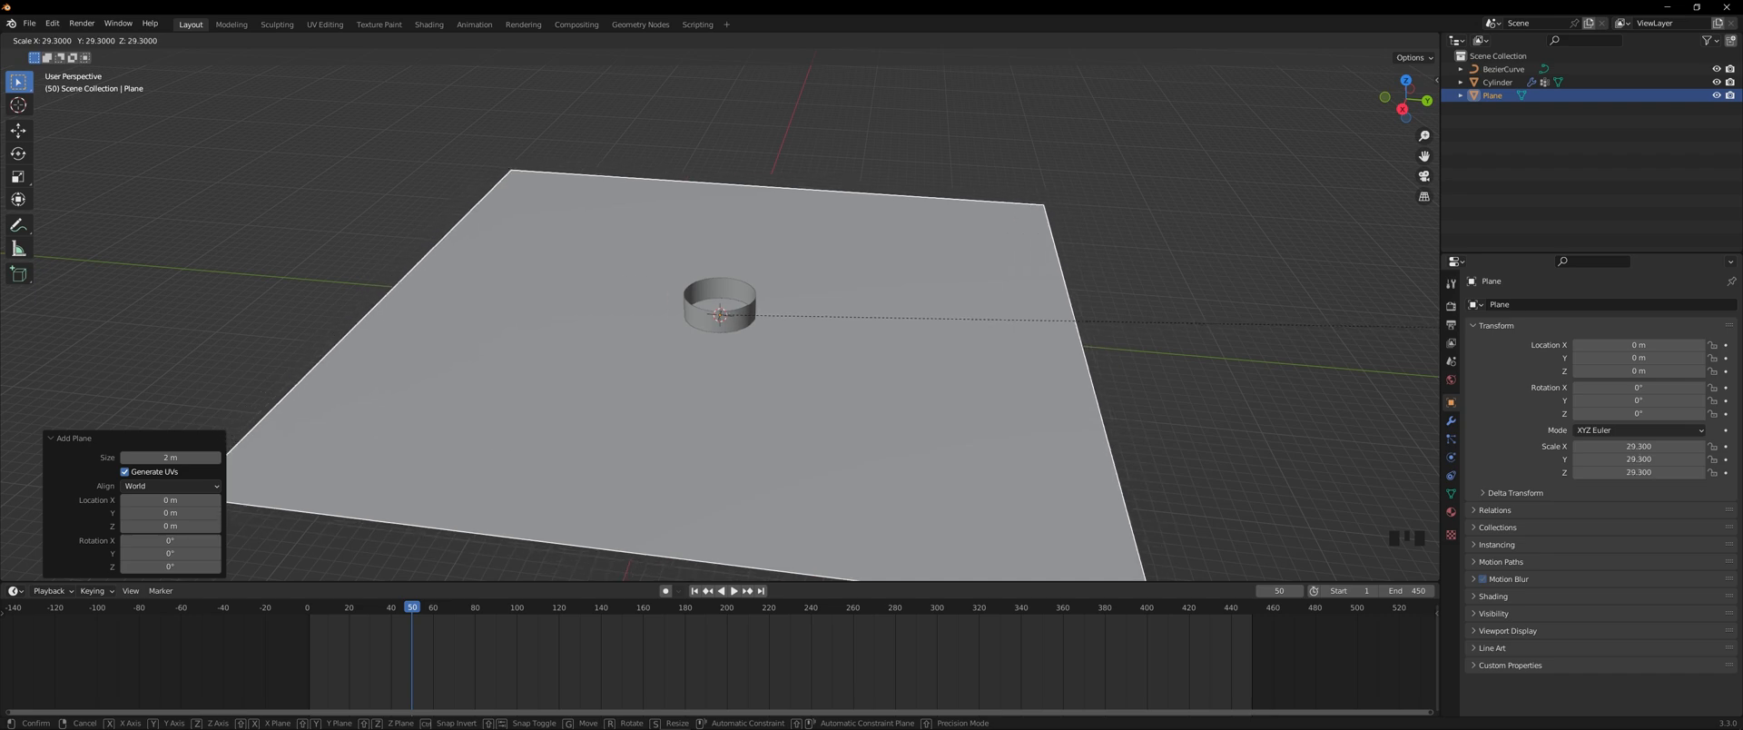
pyautogui.write('30')
pyautogui.press('Return')
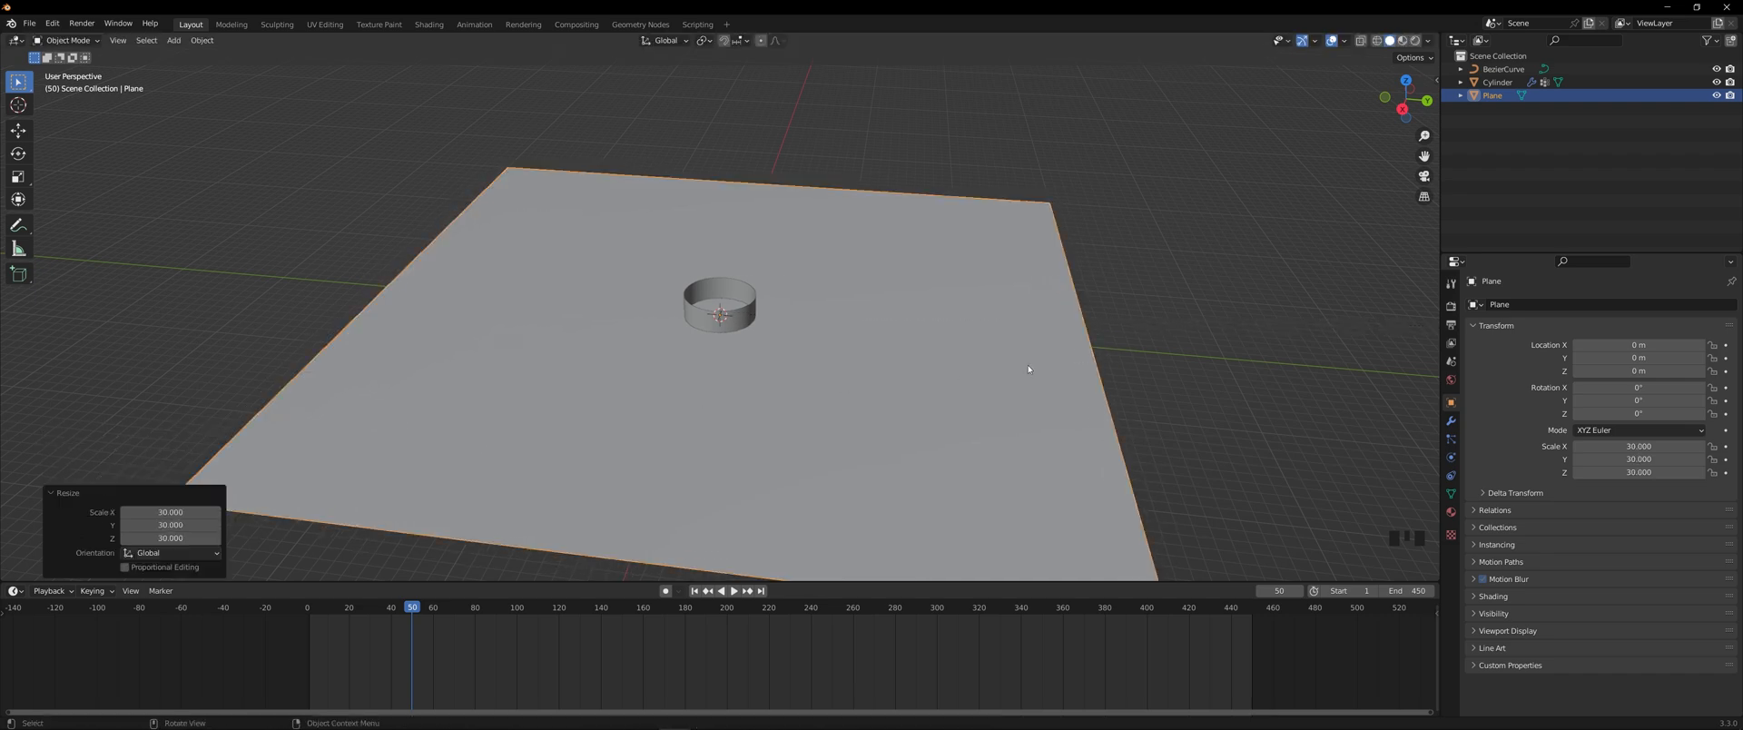
# - Move the plane down to a Z location of -16 m
pyautogui.click(1659, 371)
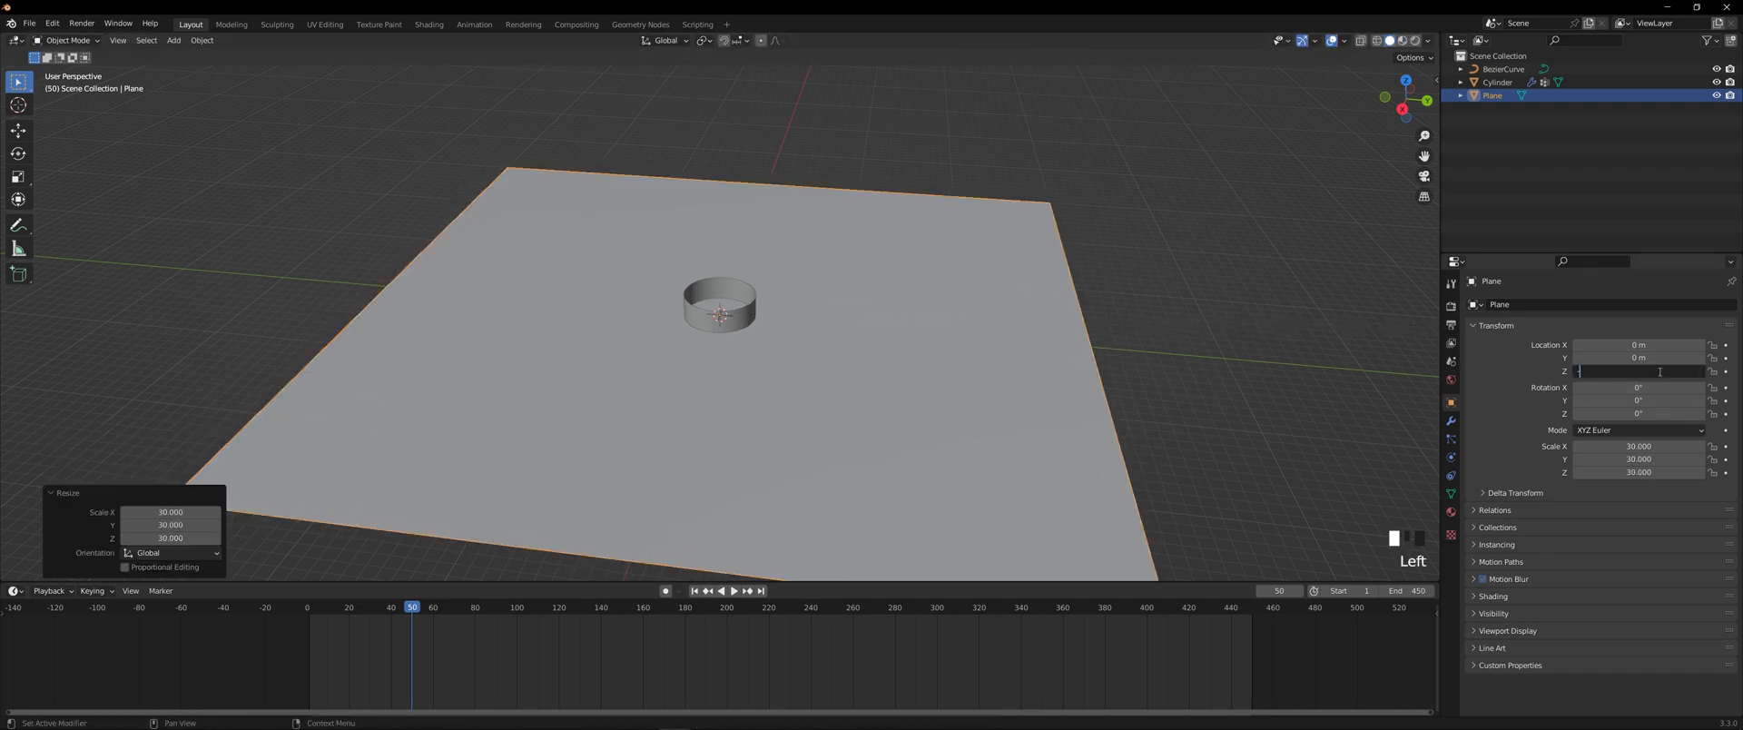
pyautogui.write('-16')
pyautogui.press('Return')
pyautogui.moveTo(754, 436); pyautogui.dragTo(844, 418, button='middle')
pyautogui.scroll(-3, 843, 419)
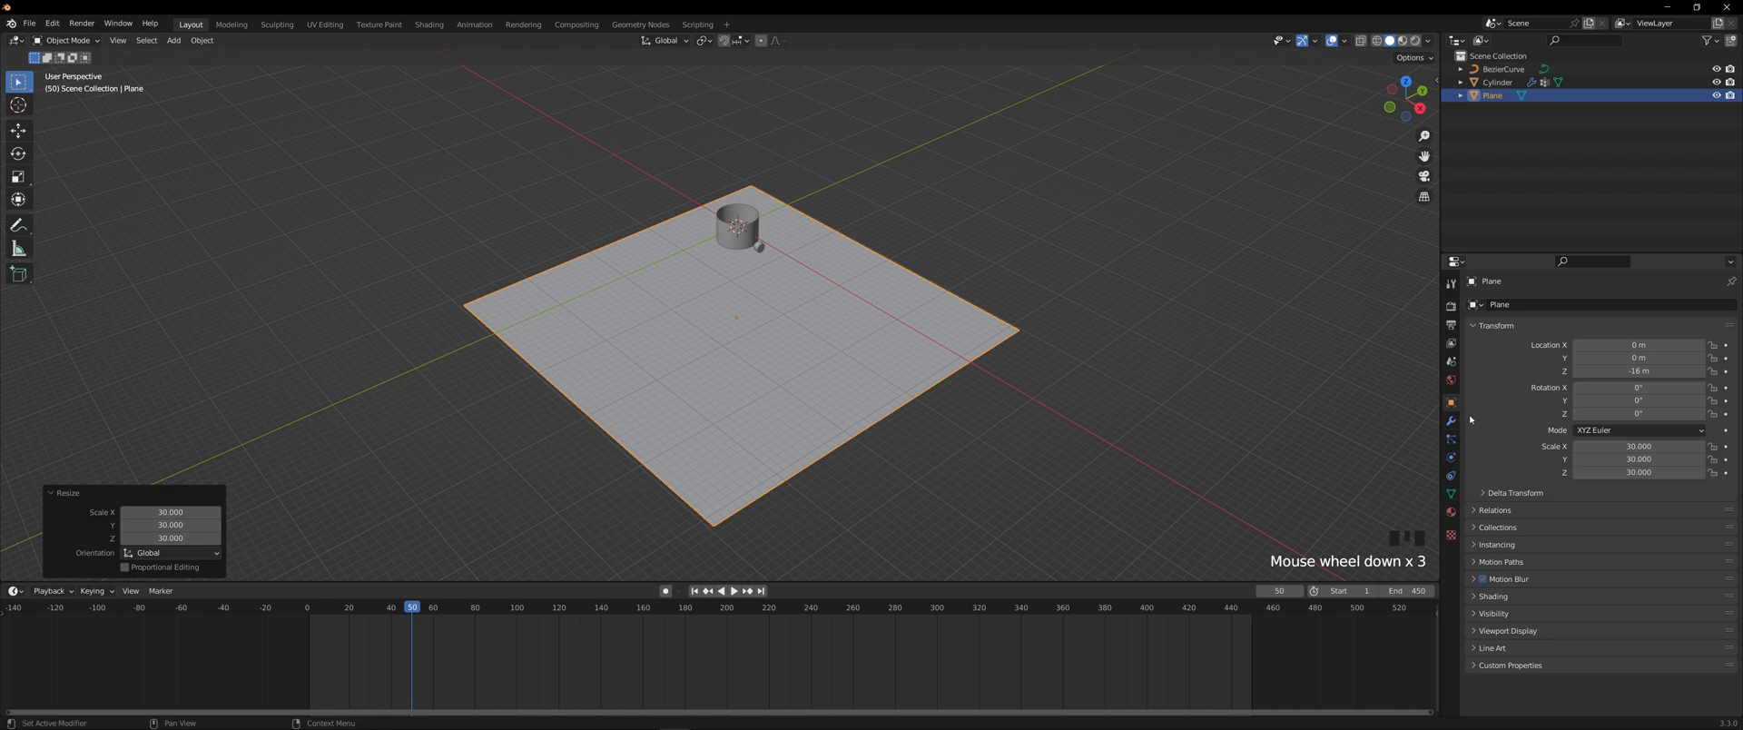
# - Add collision physics to the plane and turn off its Single Sided option
pyautogui.click(1450, 457)
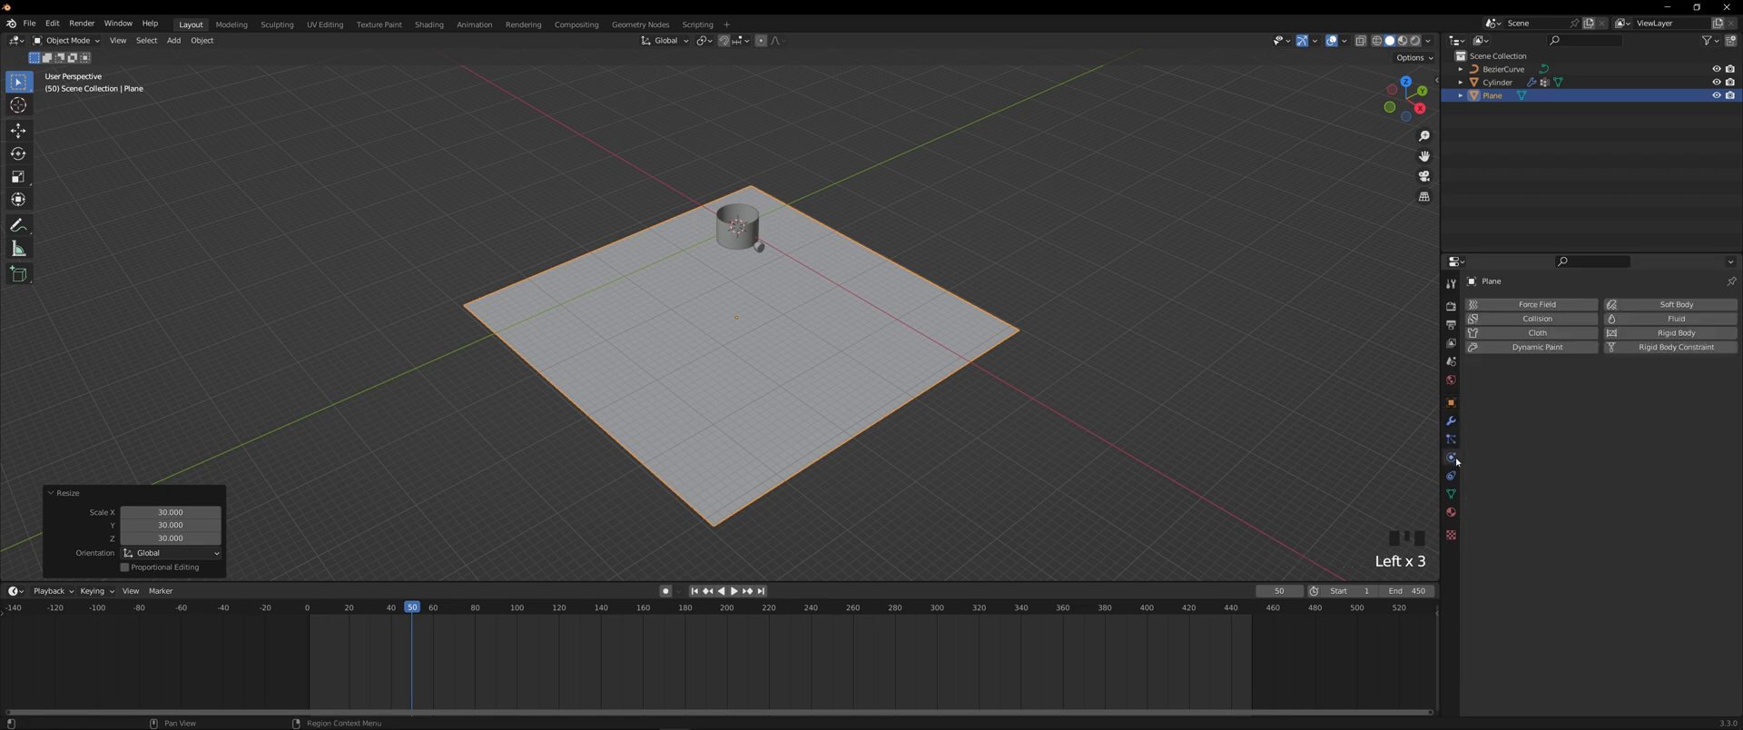
pyautogui.click(1534, 319)
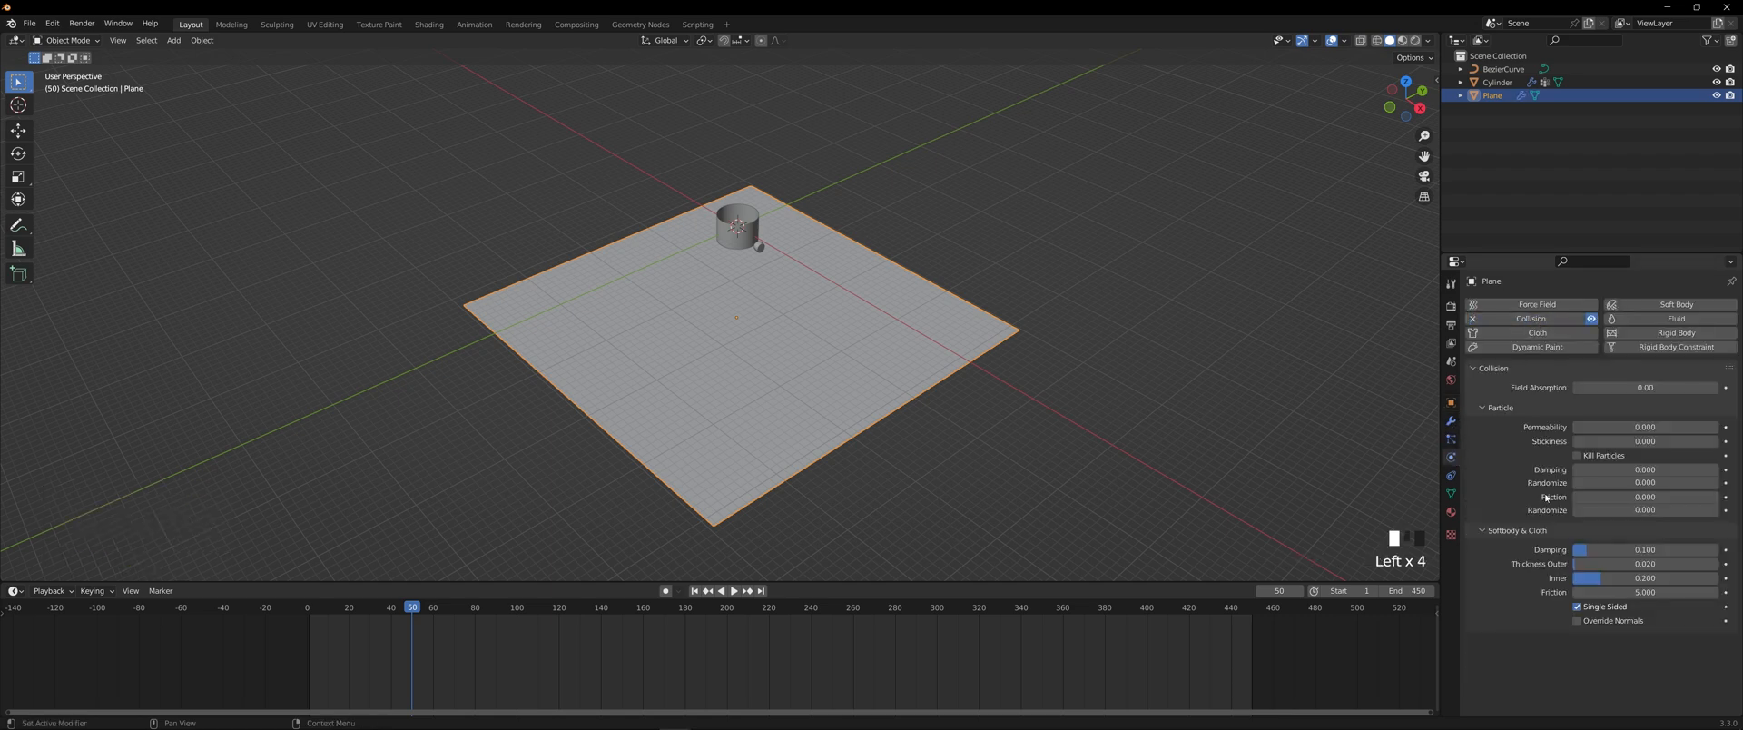
pyautogui.click(1576, 606)
# - Return to frame 1 and re-enable the cylinder's cloth simulation for viewport and render
pyautogui.click(724, 238)
pyautogui.scroll(6, 723, 238)
pyautogui.keyDown('shift'); pyautogui.moveTo(724, 238); pyautogui.dragTo(742, 395, button='middle'); pyautogui.keyUp('shift')
pyautogui.moveTo(835, 427); pyautogui.dragTo(800, 409, button='middle')
pyautogui.click(694, 591)
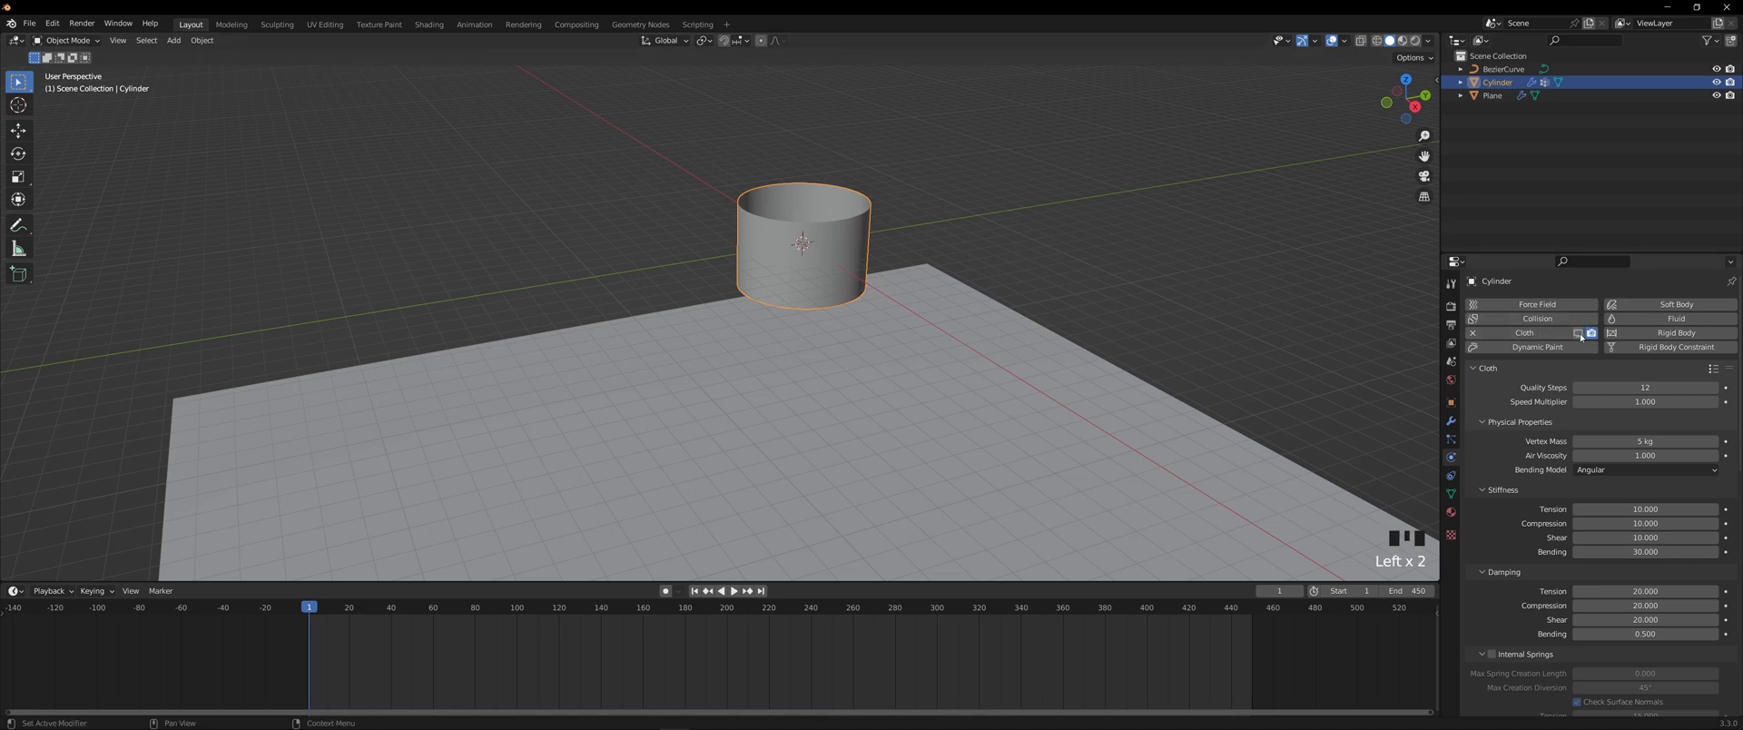
# - Move the cylinder's Cloth modifier below VertexWeightProximity and collapse the Subdivision and VertexWeightProximity modifiers
pyautogui.click(1451, 420)
pyautogui.moveTo(1650, 422); pyautogui.dragTo(1650, 627)
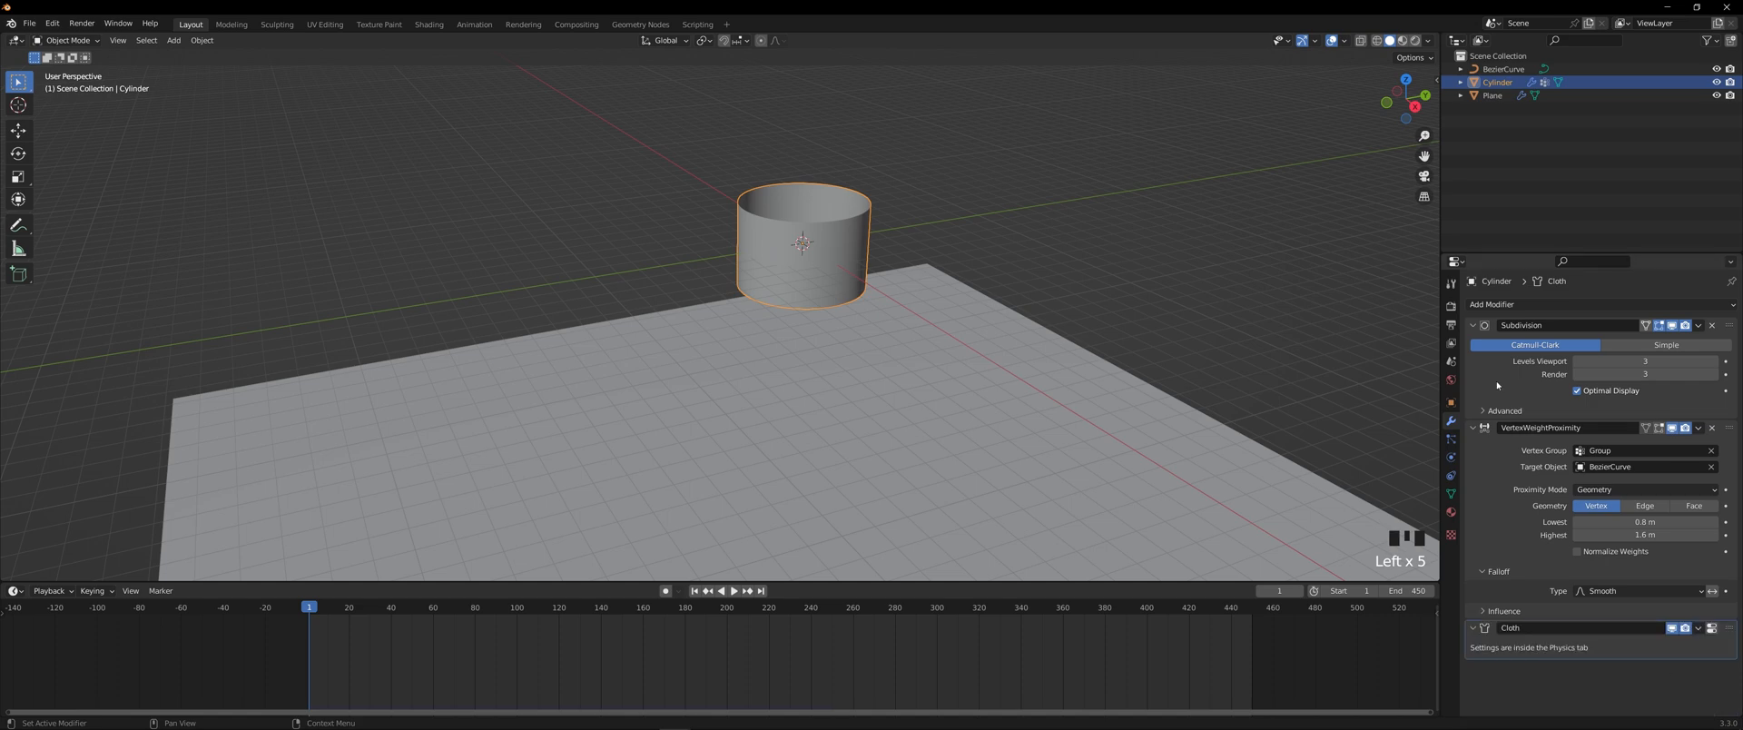
pyautogui.click(1472, 324)
pyautogui.click(1473, 342)
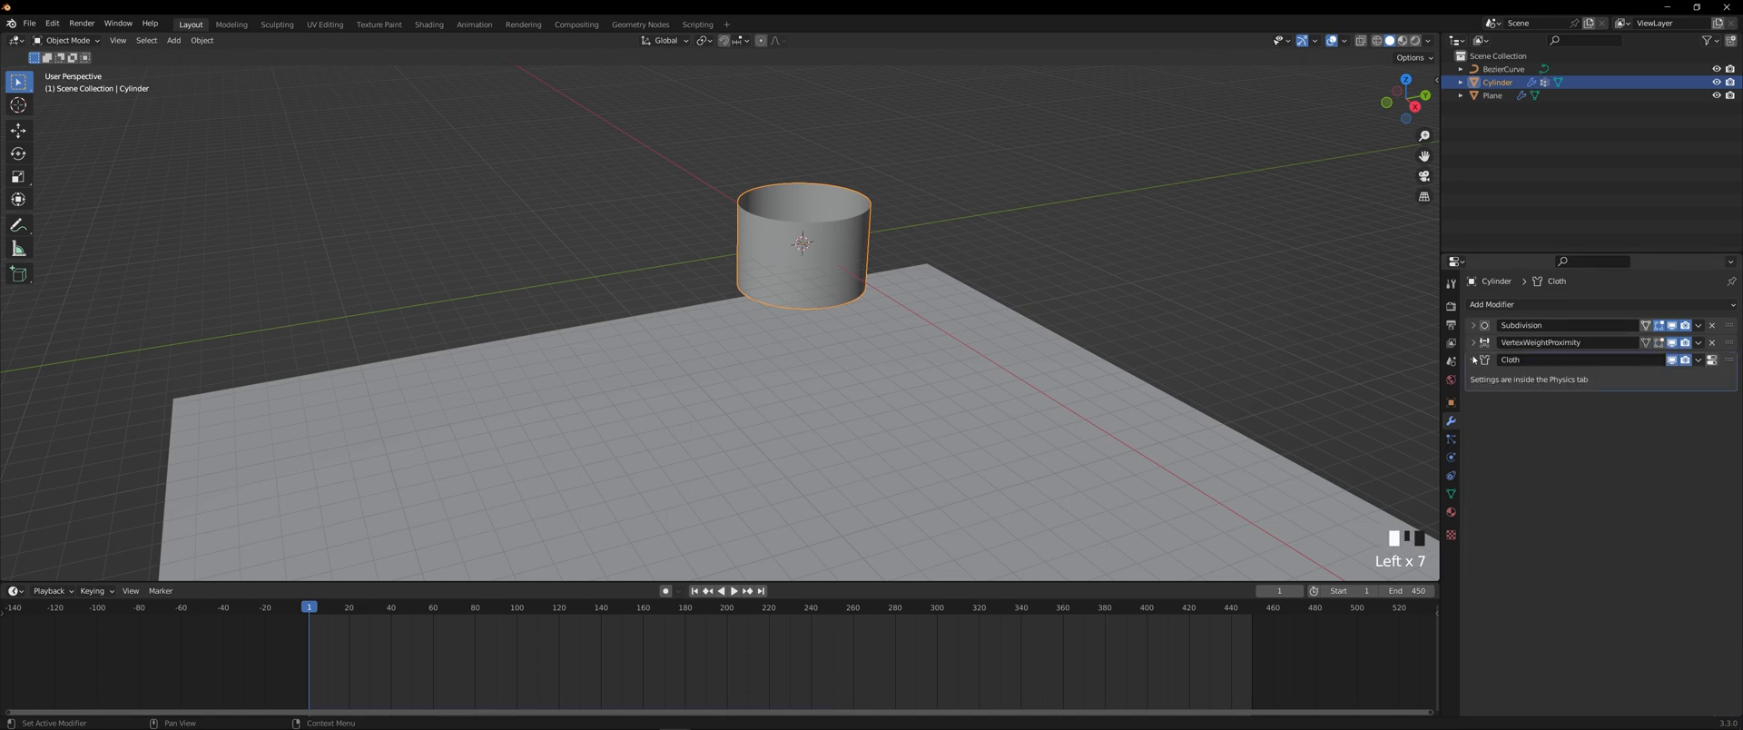
# - Set the cylinder's cloth cache end frame to 450 and bake the simulation
pyautogui.click(1473, 359)
pyautogui.click(1453, 457)
pyautogui.scroll(-16, 1528, 481)
pyautogui.scroll(-6, 1529, 485)
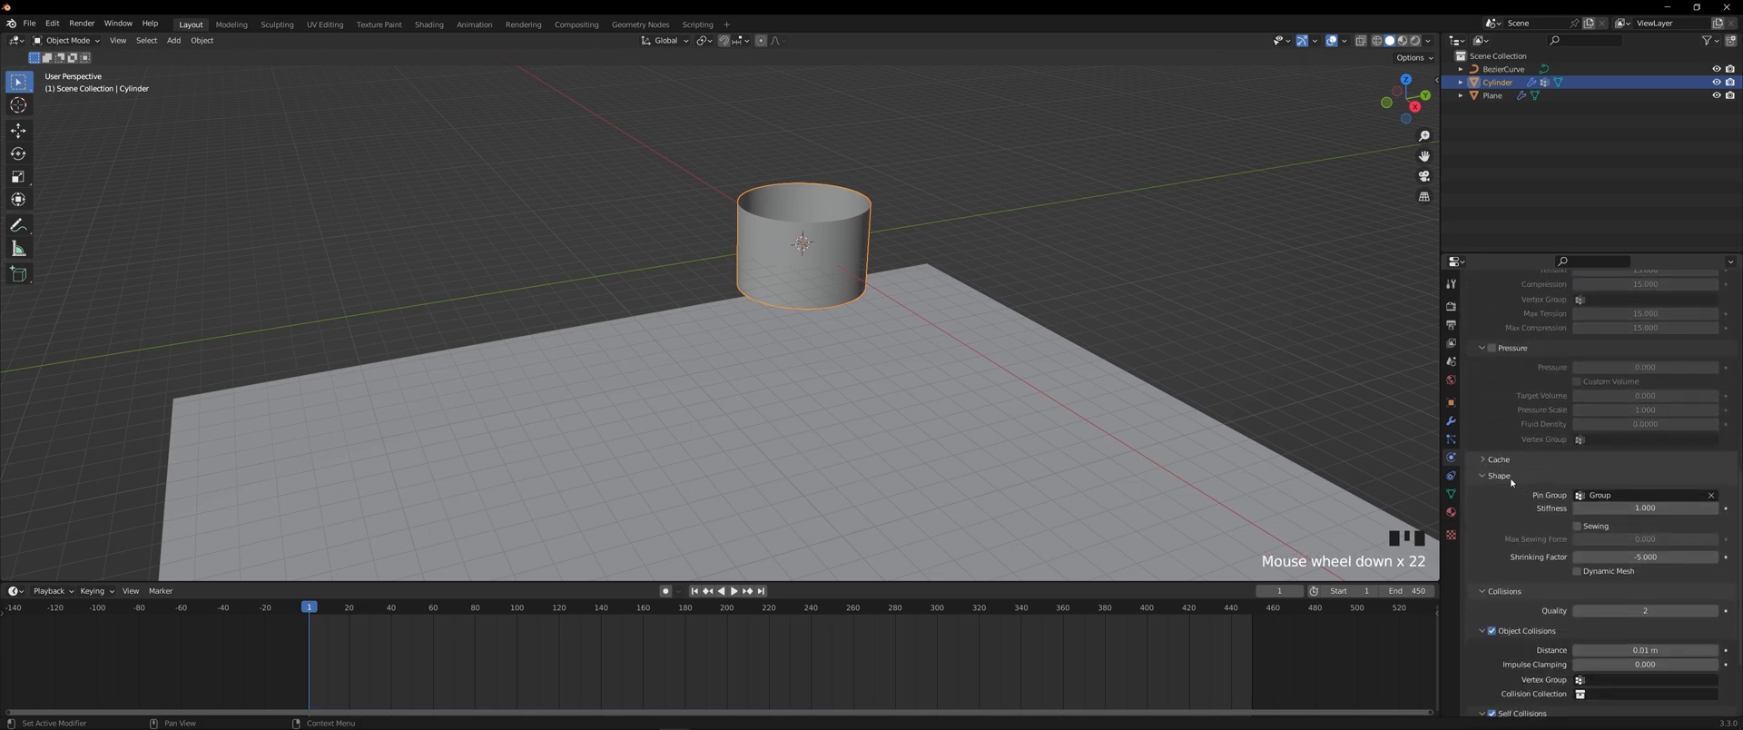
pyautogui.click(1517, 461)
pyautogui.scroll(-3, 1612, 481)
pyautogui.click(1659, 461)
pyautogui.press('Return')
pyautogui.scroll(-1, 1577, 510)
pyautogui.click(1549, 506)
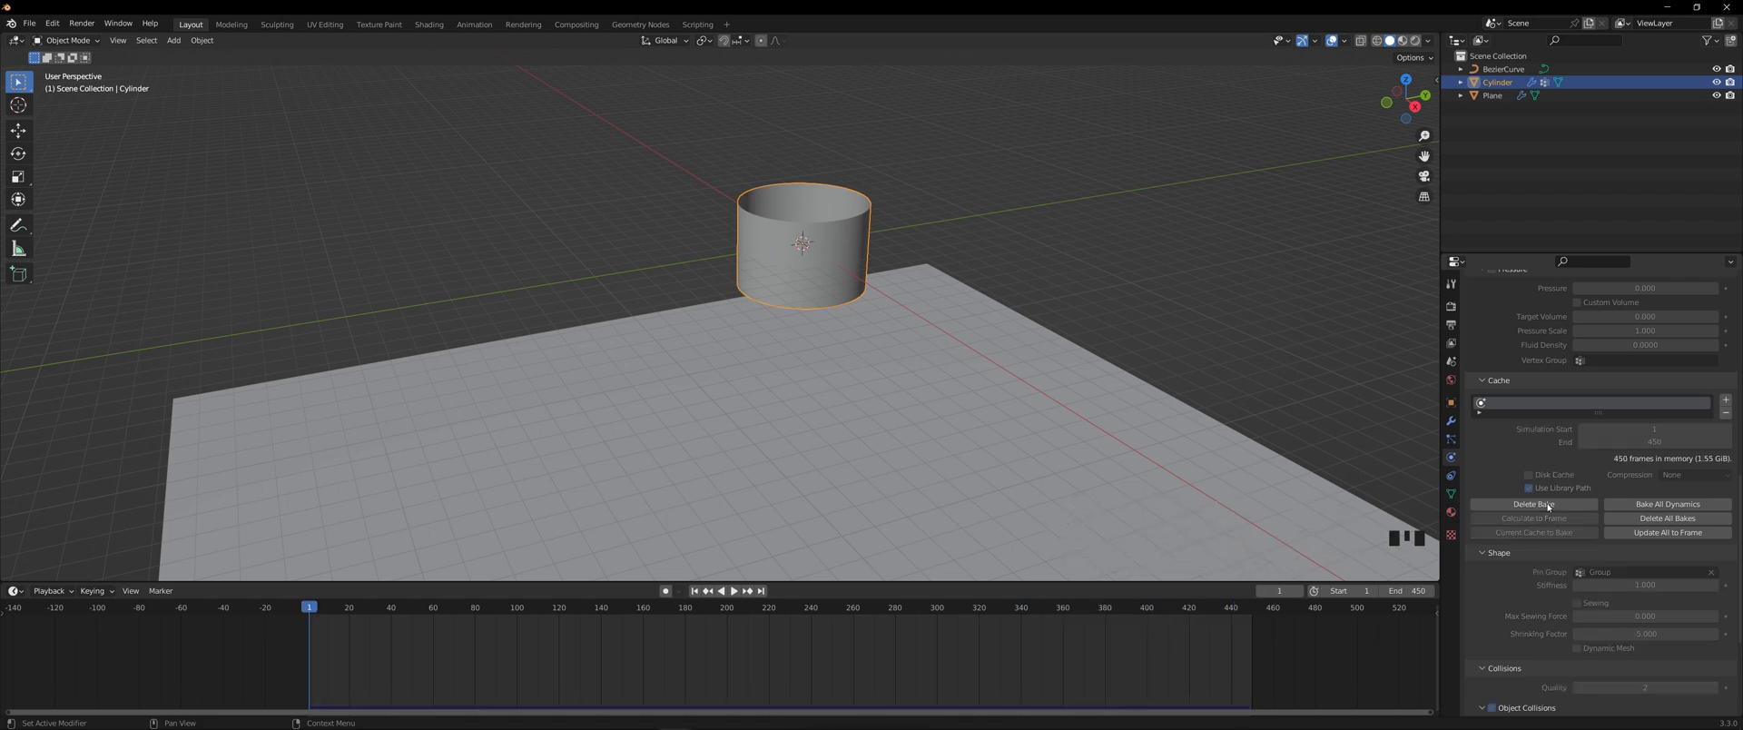
# - Play the baked animation and examine how the cloth peels off the cylinder and falls onto the plane
pyautogui.scroll(-3, 801, 376)
pyautogui.moveTo(788, 373); pyautogui.dragTo(795, 372, button='middle')
pyautogui.press('space')
pyautogui.scroll(3, 795, 373)
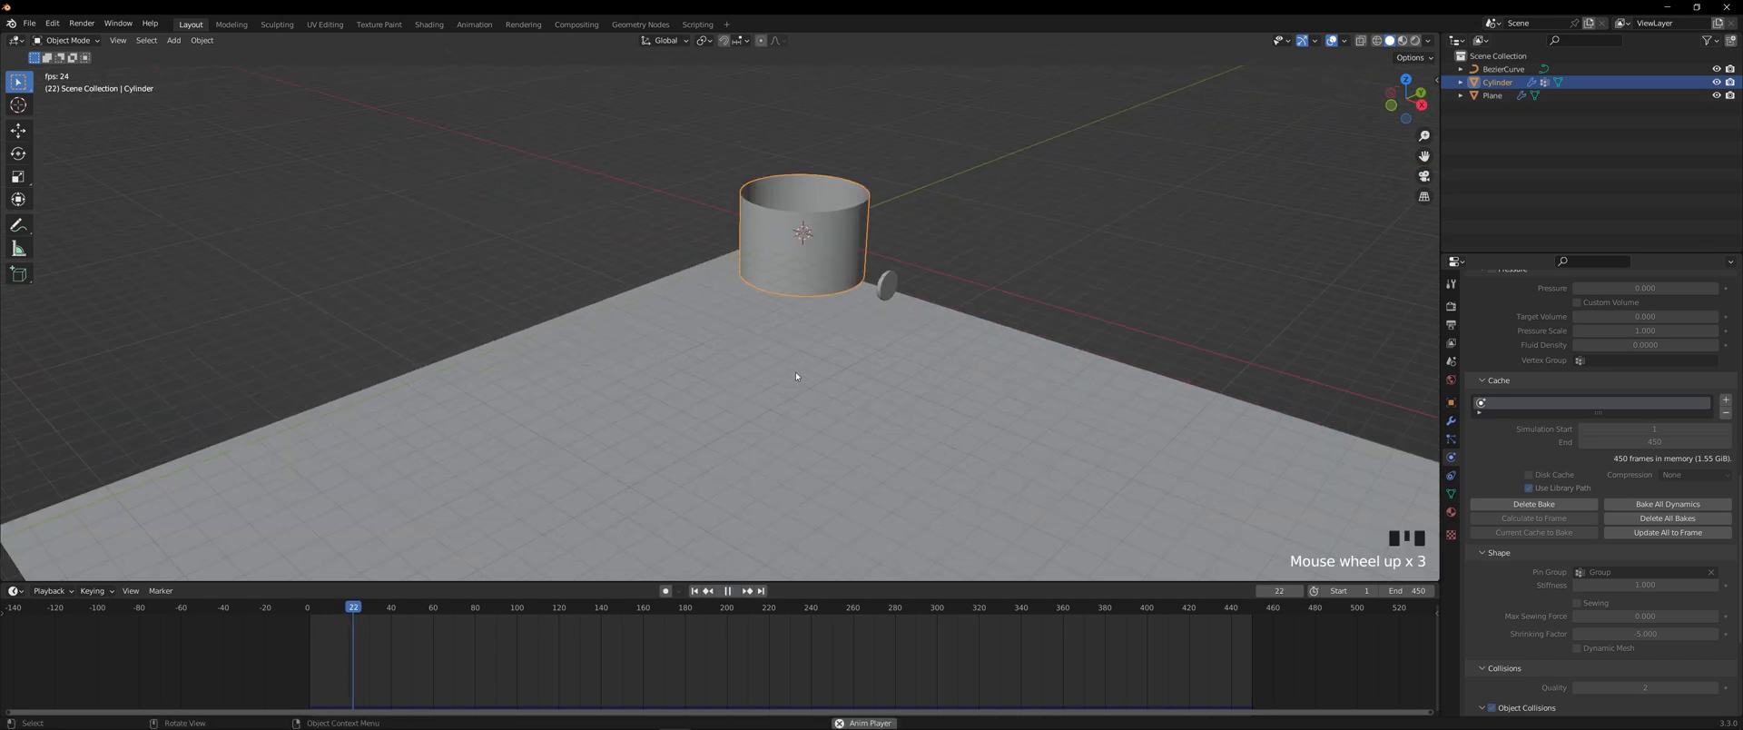
pyautogui.scroll(-3, 905, 402)
pyautogui.moveTo(907, 401); pyautogui.dragTo(278, 354, button='middle')
pyautogui.keyDown('shift'); pyautogui.moveTo(617, 354); pyautogui.dragTo(660, 348, button='middle'); pyautogui.keyUp('shift')
pyautogui.scroll(2, 660, 349)
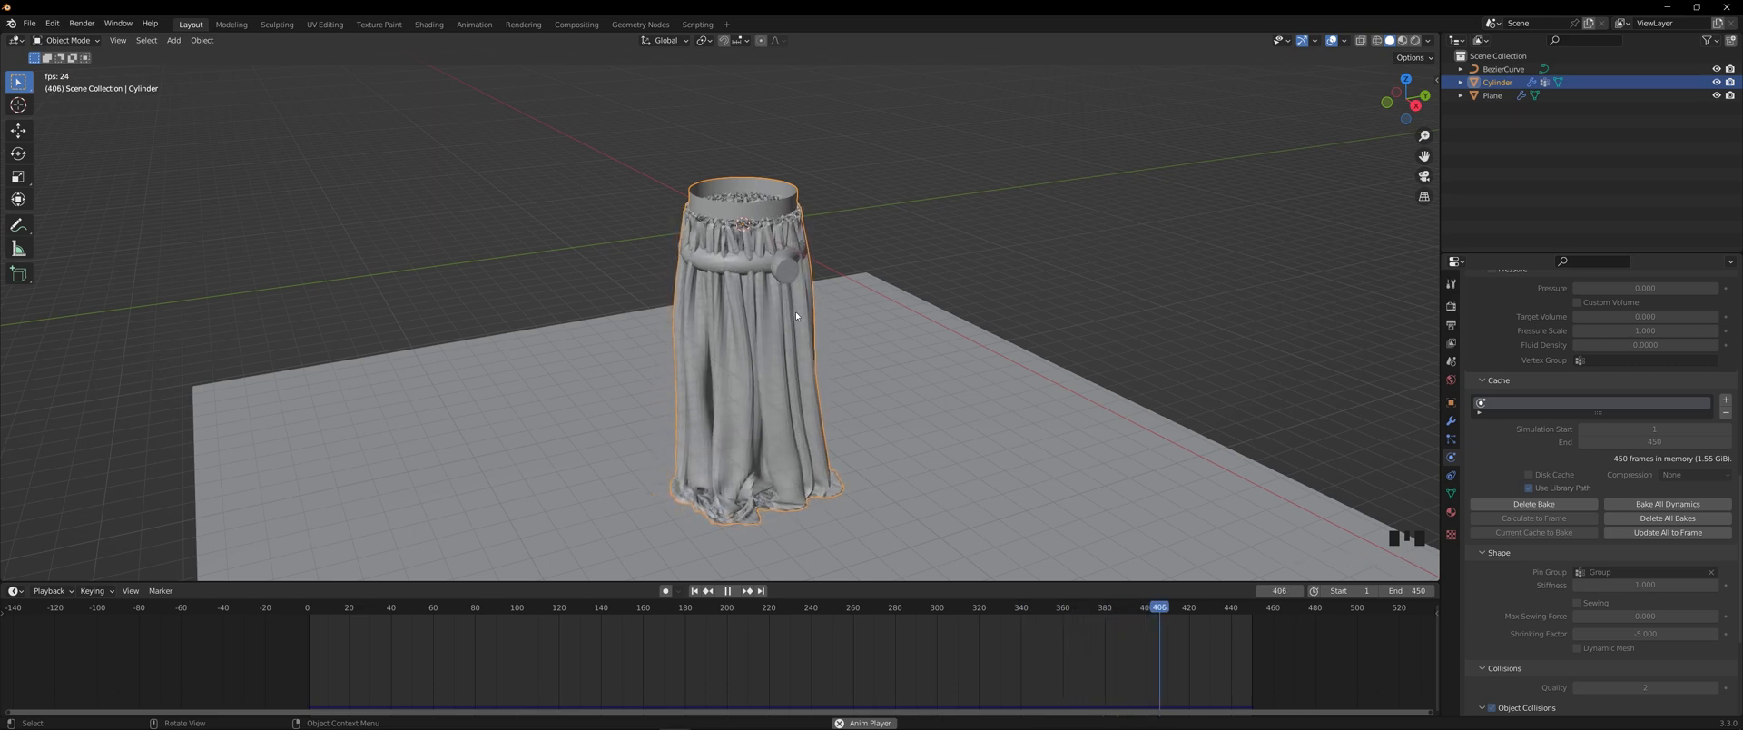
pyautogui.click(727, 590)
# - Hide the BezierCurve object in both the viewport and renders
pyautogui.click(1503, 69)
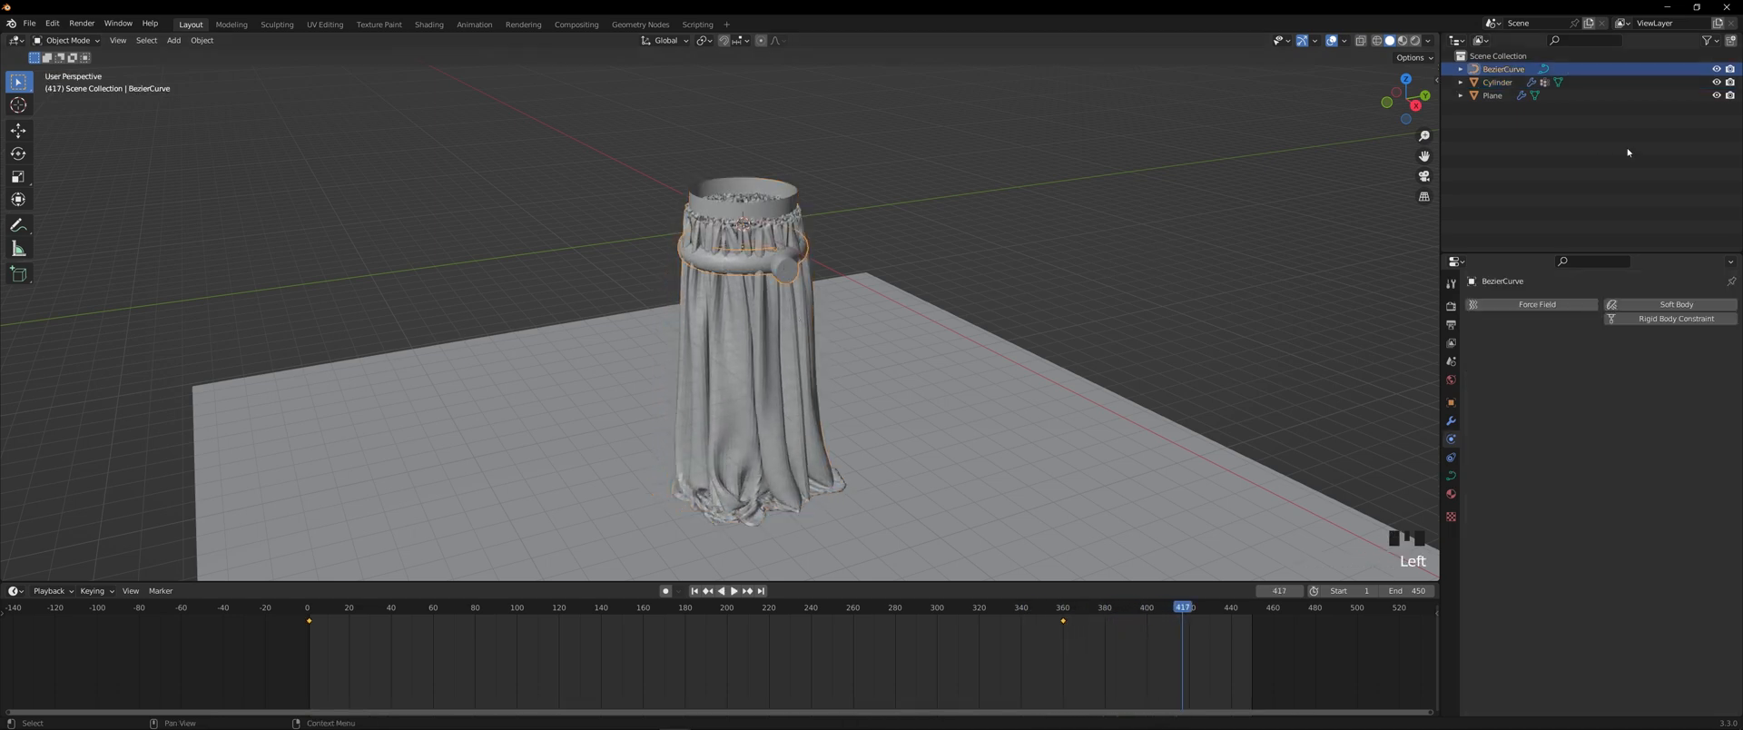
pyautogui.click(1715, 69)
pyautogui.click(1729, 69)
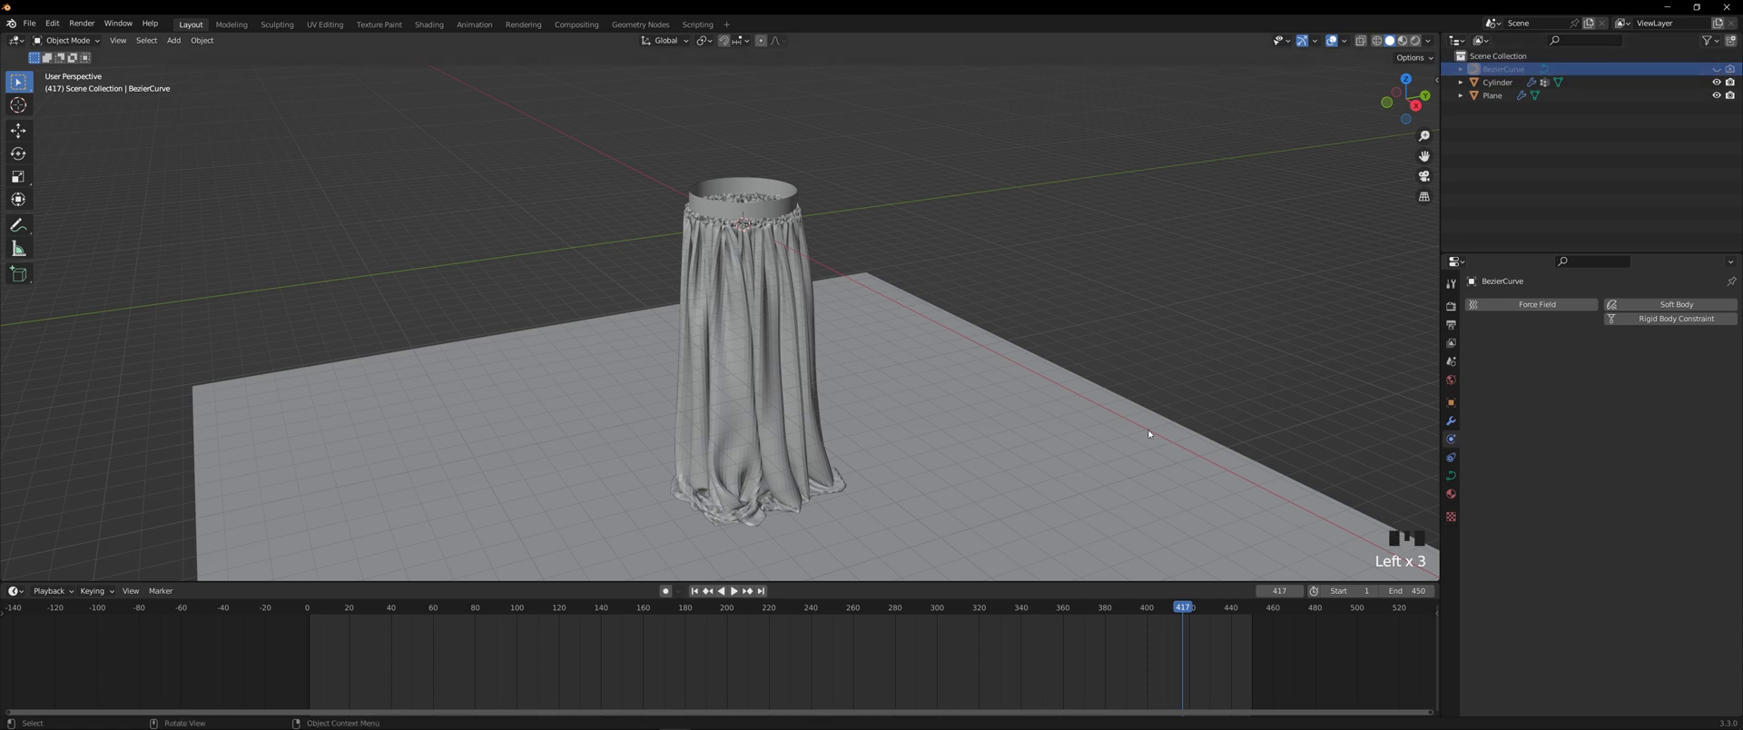
# - Replay the simulation from the first frame with the curve hidden and inspect the falling cloth from several angles
pyautogui.click(695, 591)
pyautogui.press('space')
pyautogui.scroll(2, 862, 362)
pyautogui.moveTo(862, 362); pyautogui.dragTo(556, 459, button='middle')
pyautogui.moveTo(518, 459); pyautogui.dragTo(403, 436, button='middle')
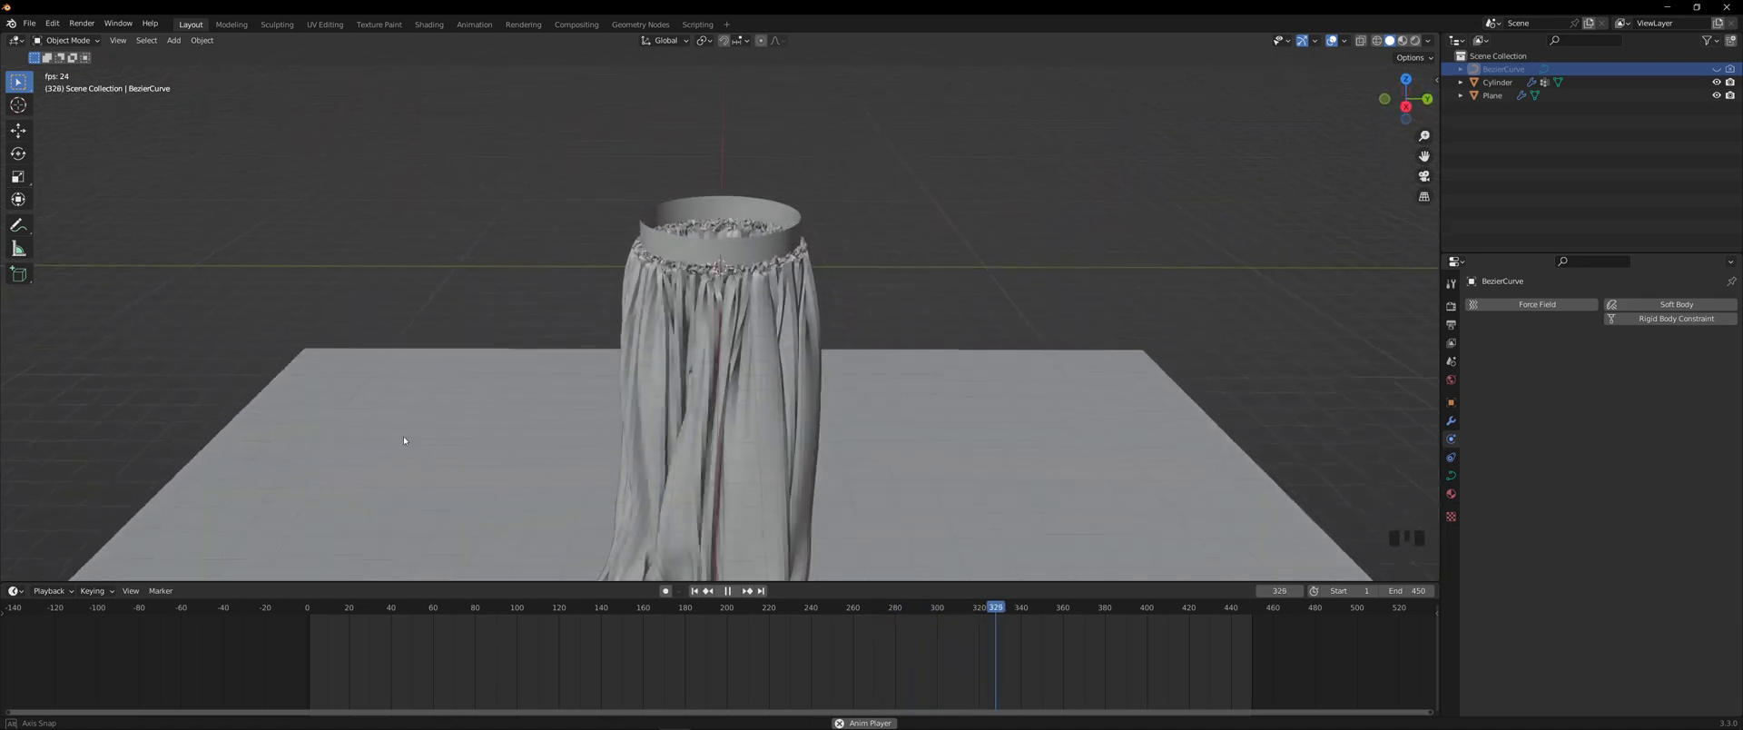
pyautogui.scroll(-3, 407, 437)
pyautogui.keyDown('shift'); pyautogui.moveTo(709, 449); pyautogui.dragTo(804, 362, button='middle'); pyautogui.keyUp('shift')
pyautogui.scroll(2, 791, 401)
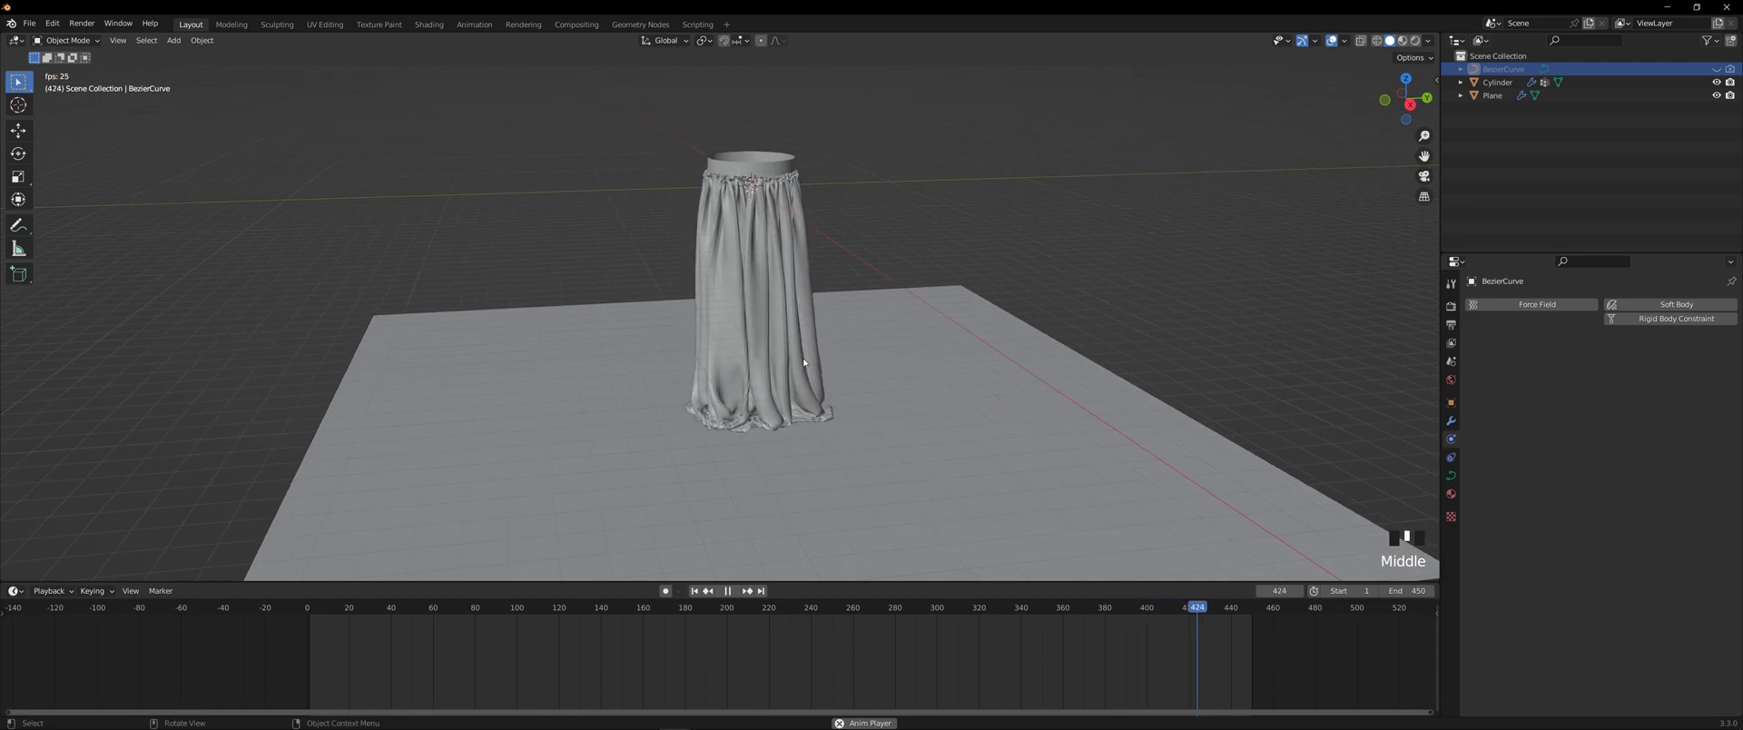
pyautogui.press('space')
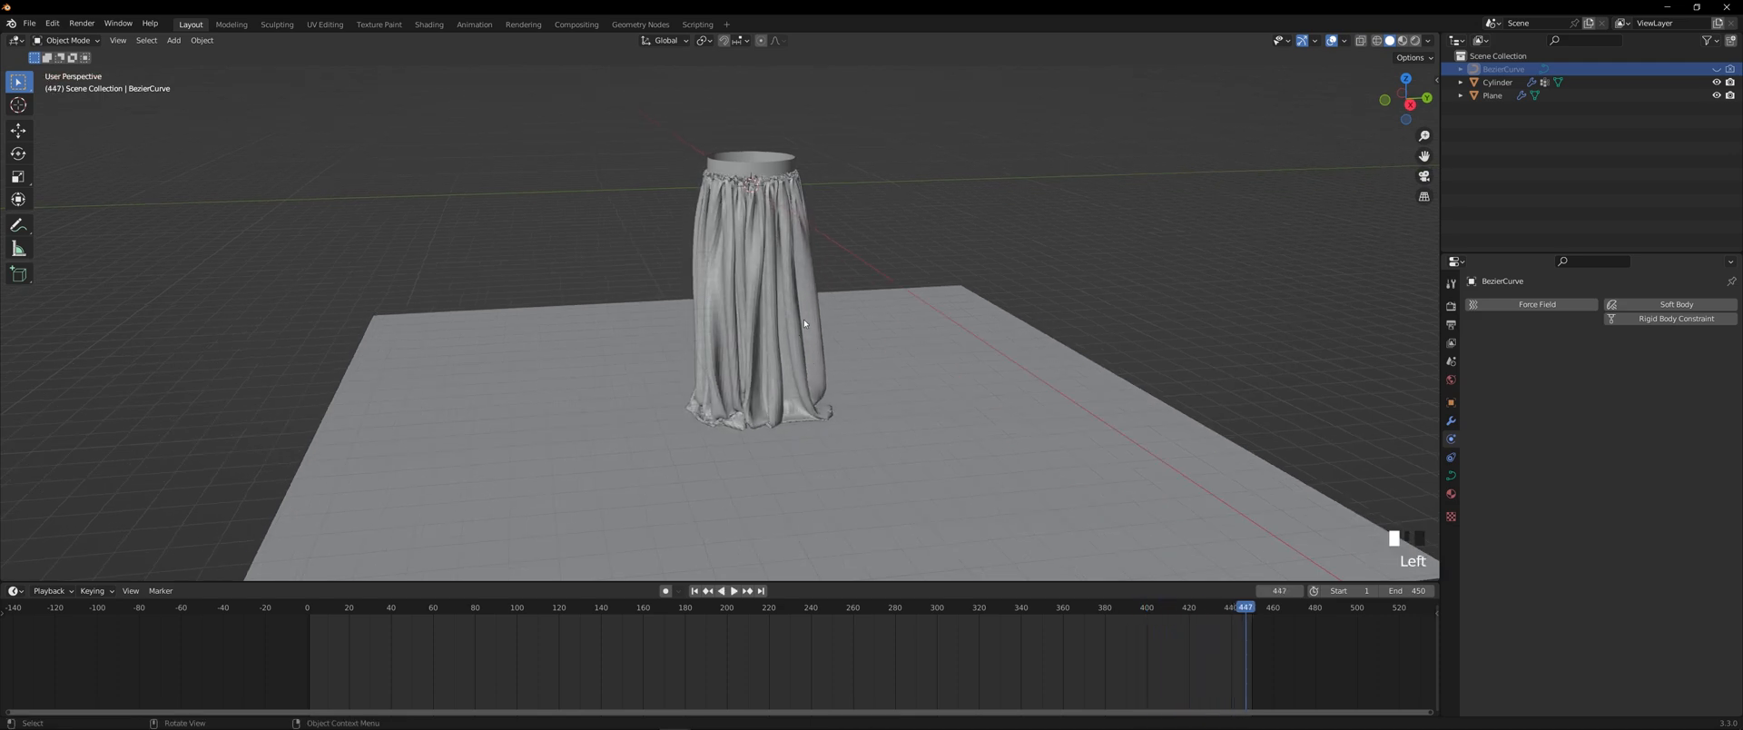
# - Add a second Subdivision Surface modifier after the cylinder's Cloth modifier with viewport level 2, and scrub to frame 198 to check the folds
pyautogui.click(804, 323)
pyautogui.click(1452, 420)
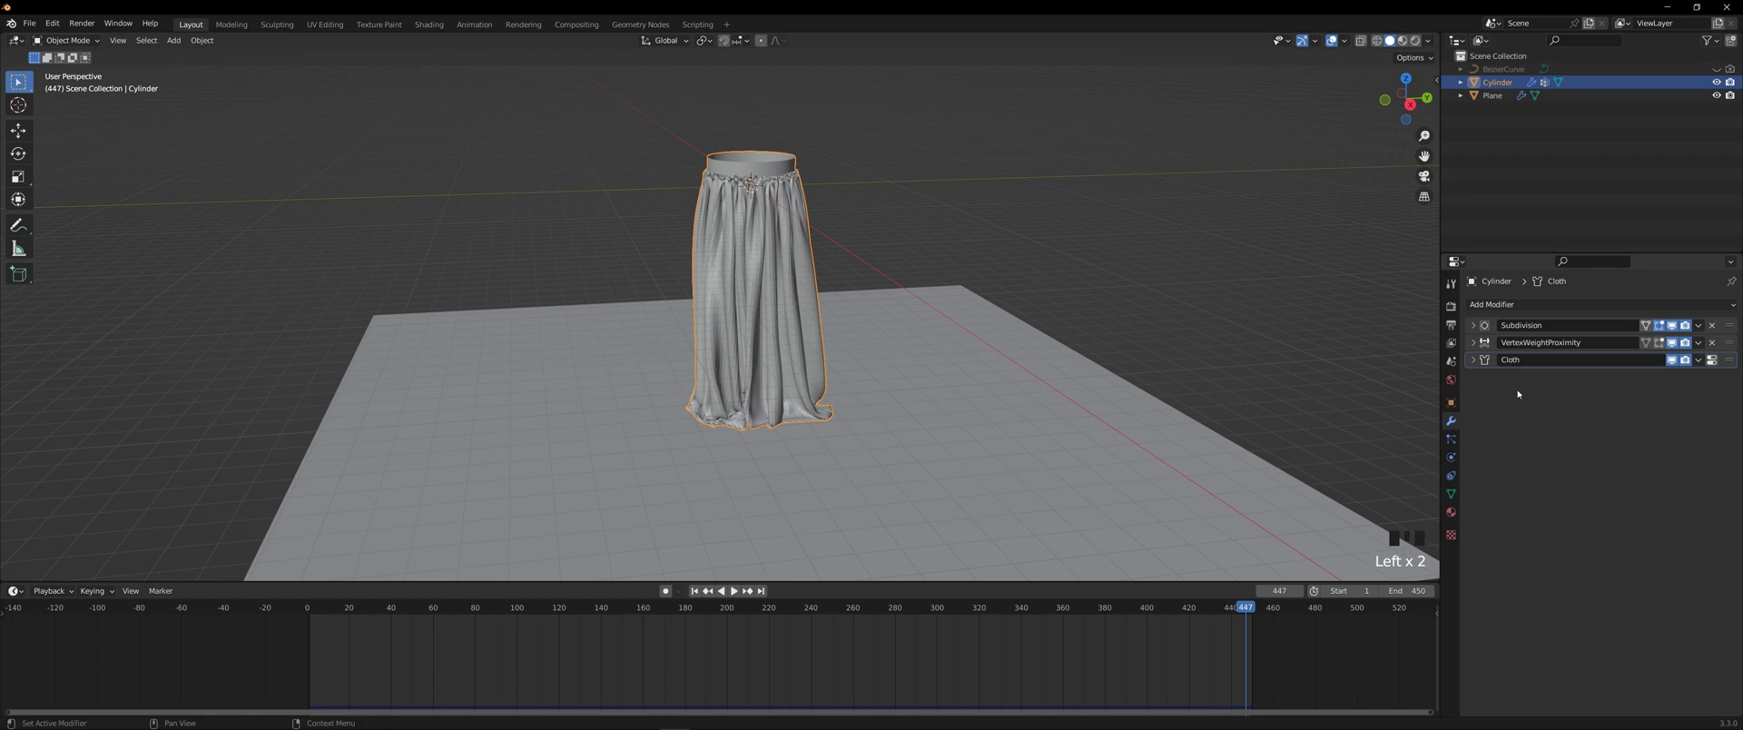
pyautogui.click(1570, 307)
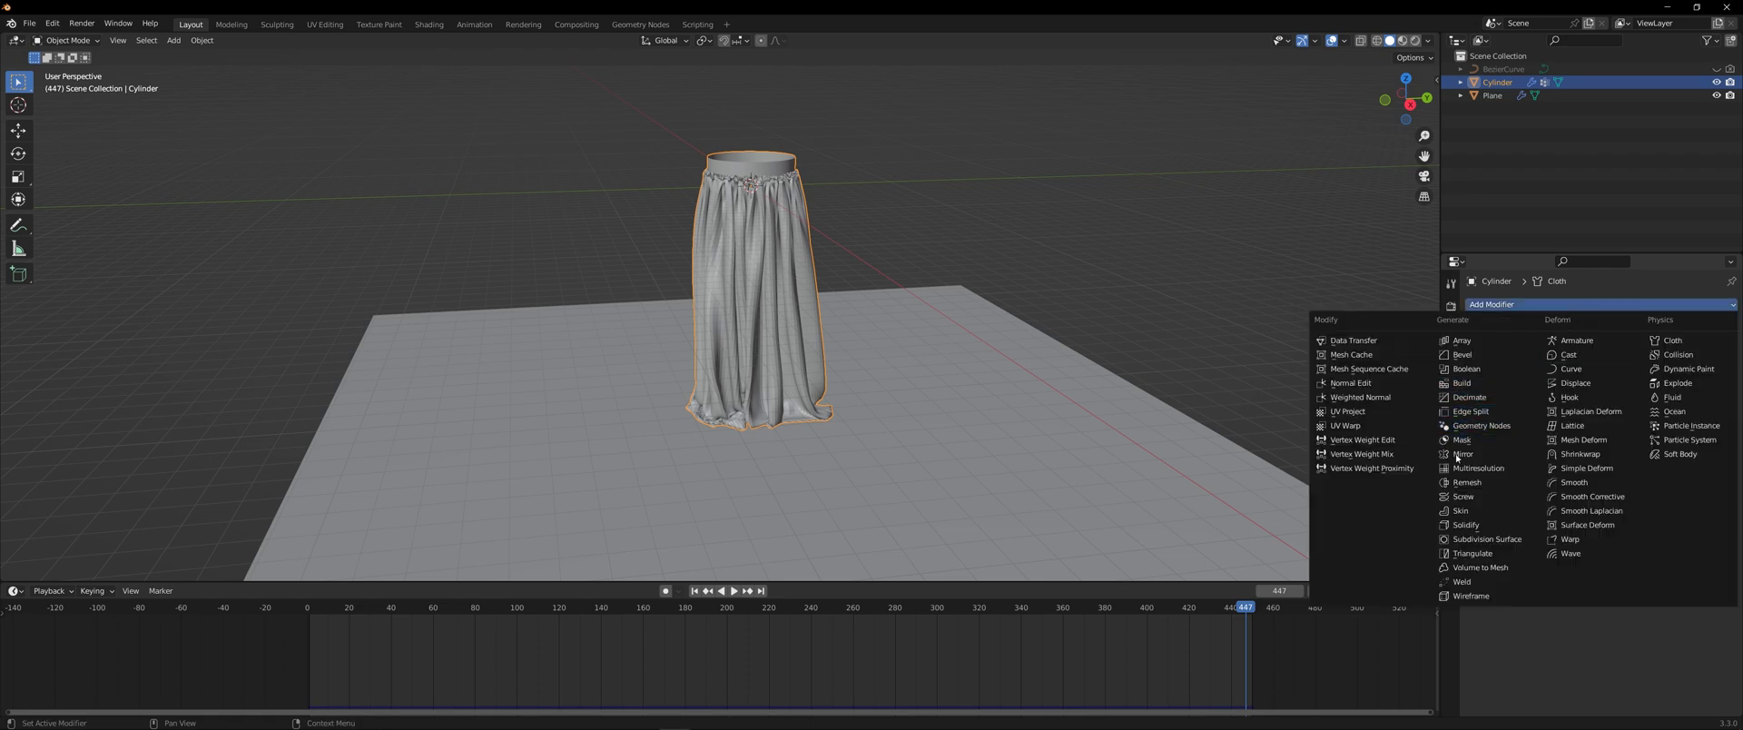
pyautogui.click(1464, 538)
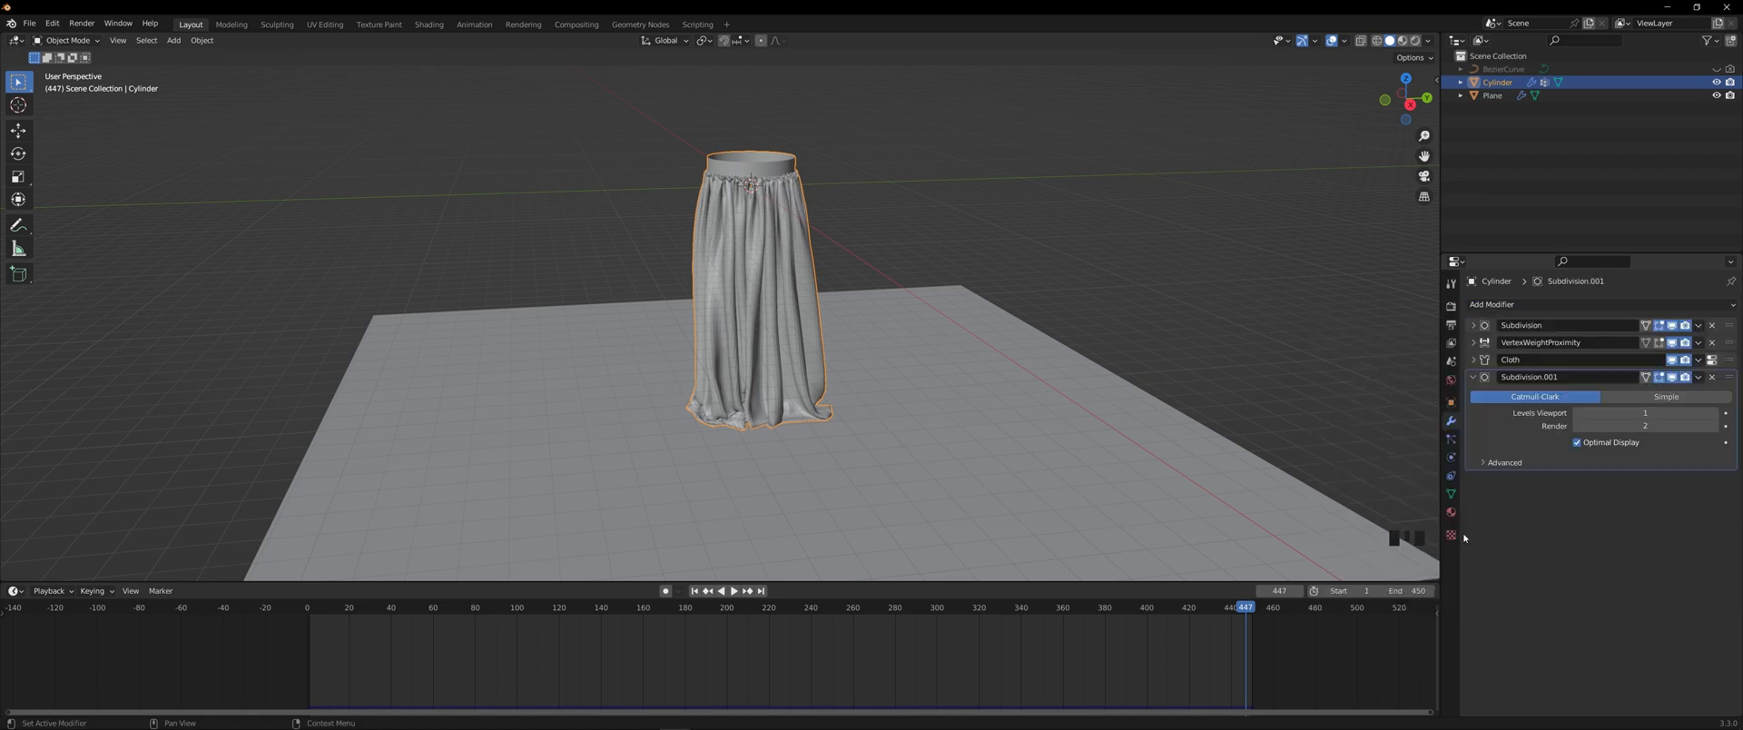
pyautogui.click(1710, 413)
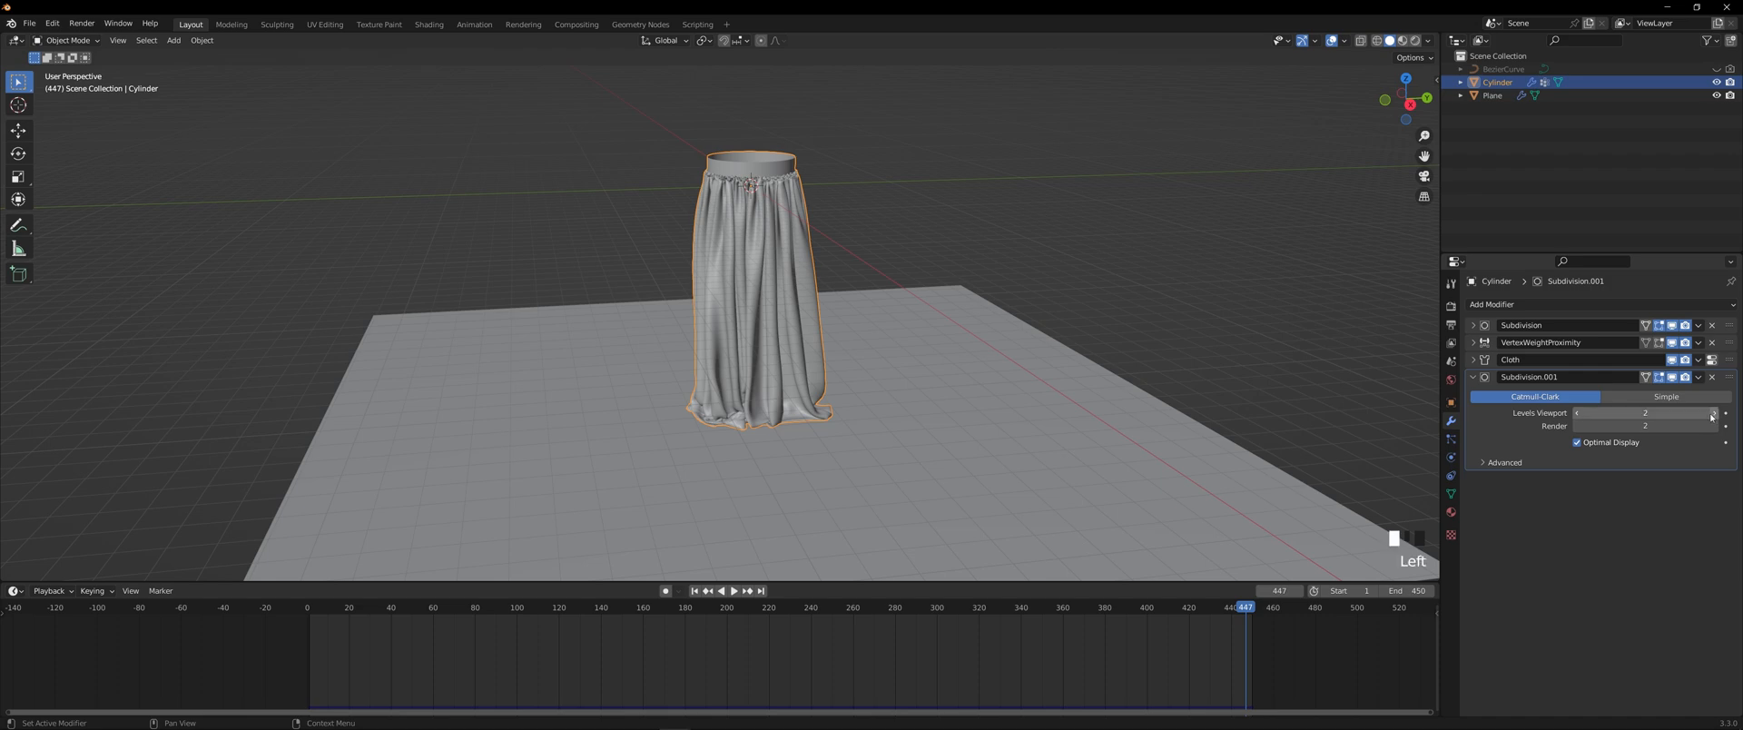
pyautogui.scroll(3, 1034, 391)
pyautogui.scroll(-3, 1034, 391)
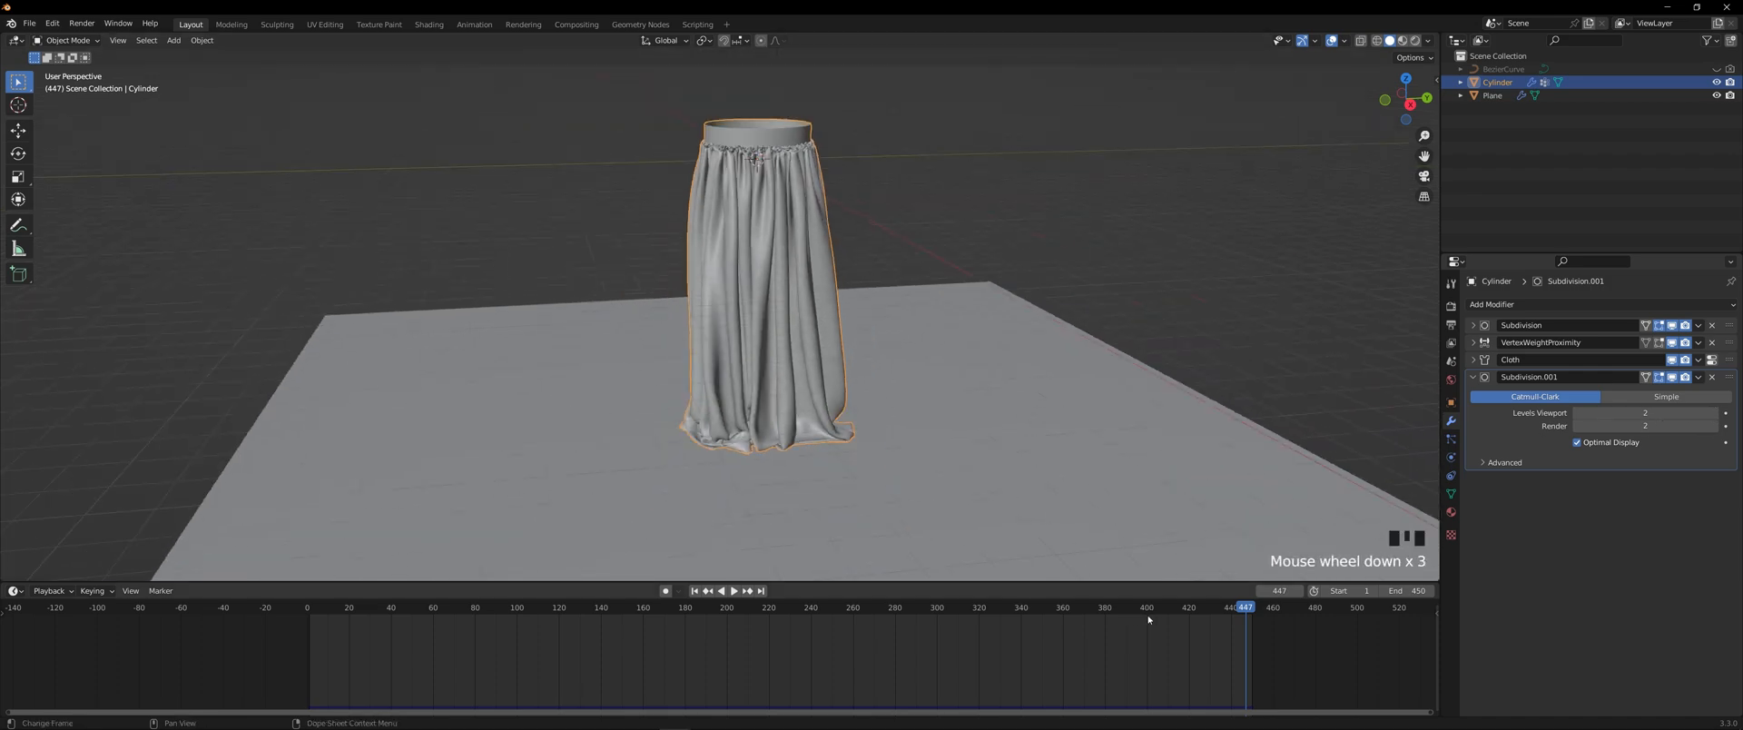
pyautogui.moveTo(1006, 614); pyautogui.dragTo(724, 624)
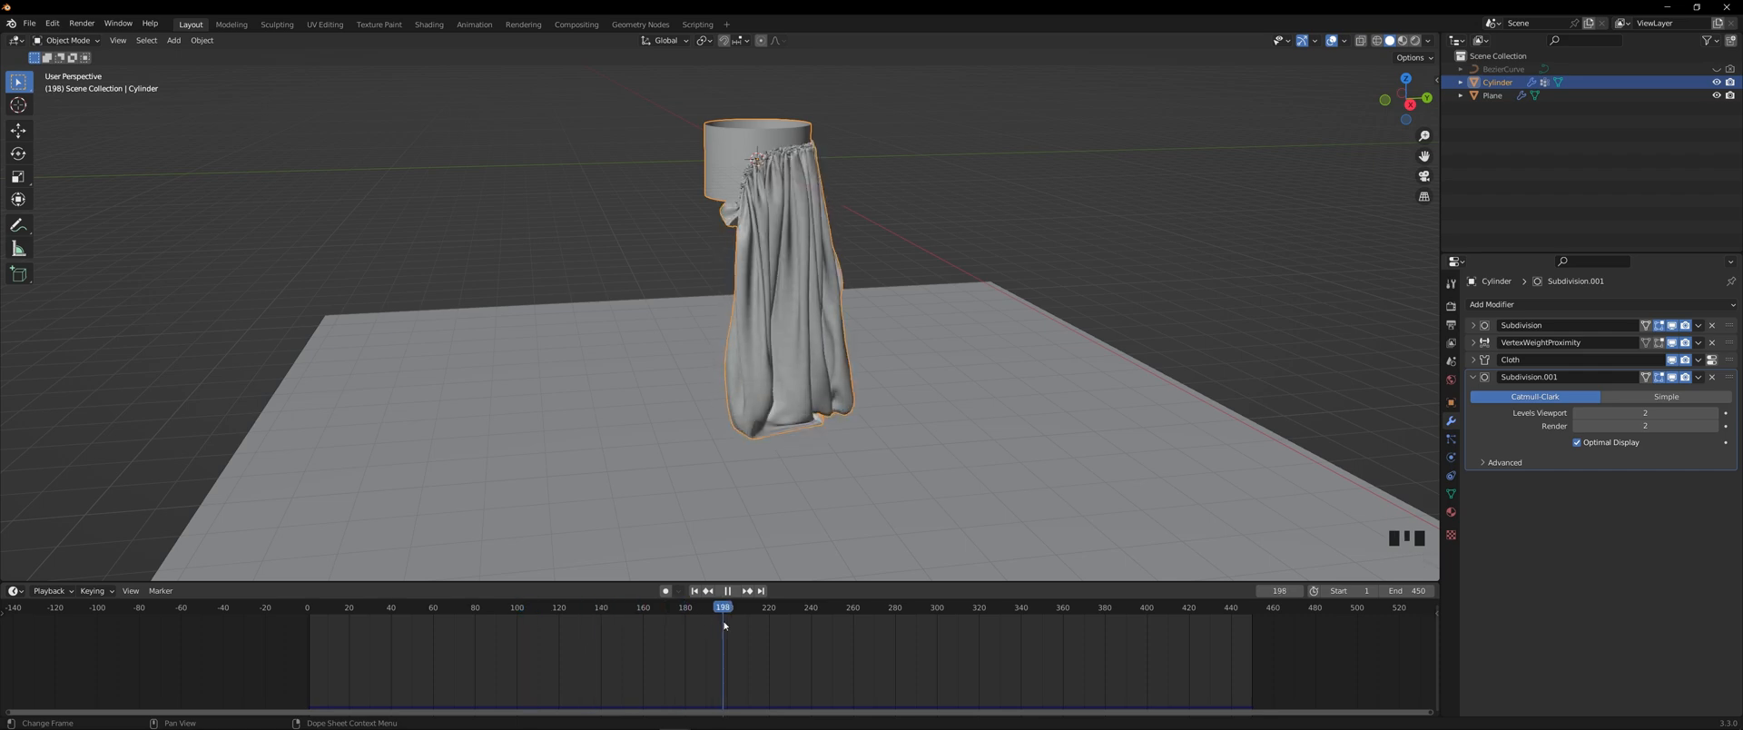
# - Extrude one outer edge of the plane straight upward to form a tall backdrop wall
pyautogui.scroll(-3, 800, 536)
pyautogui.moveTo(922, 428); pyautogui.dragTo(1113, 416, button='middle')
pyautogui.click(1113, 419)
pyautogui.scroll(-3, 1023, 433)
pyautogui.moveTo(1007, 423); pyautogui.dragTo(1032, 397, button='middle')
pyautogui.press('Tab')
pyautogui.keyDown('alt'); pyautogui.click(975, 394); pyautogui.keyUp('alt')
pyautogui.press('e')
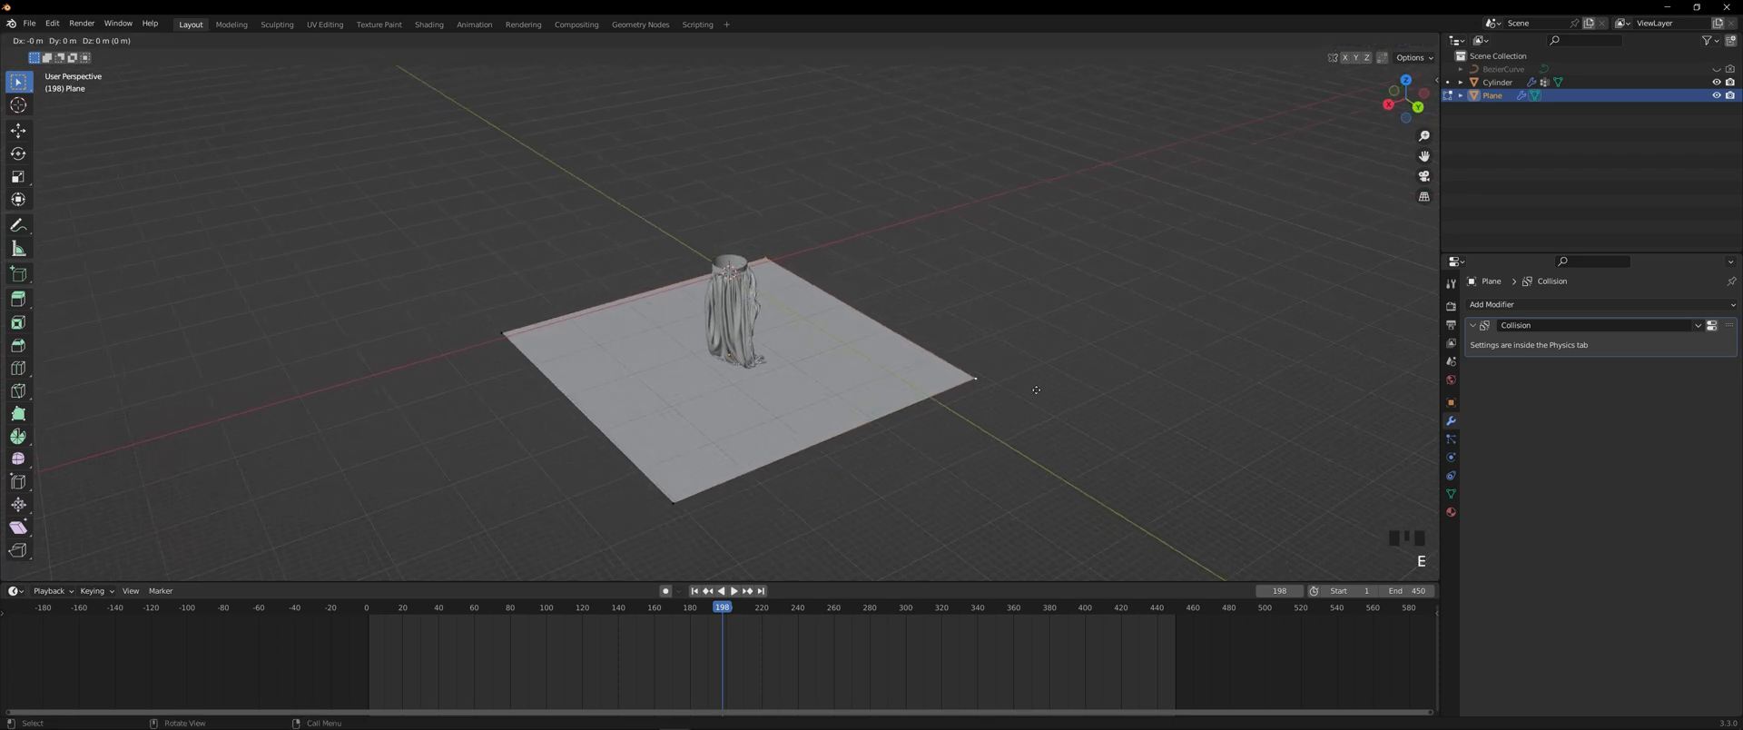
pyautogui.click(1071, 95)
# - Bevel the edge between floor and wall into a multi-segment rounded curve and shade the plane smooth
pyautogui.keyDown('alt'); pyautogui.click(772, 330); pyautogui.keyUp('alt')
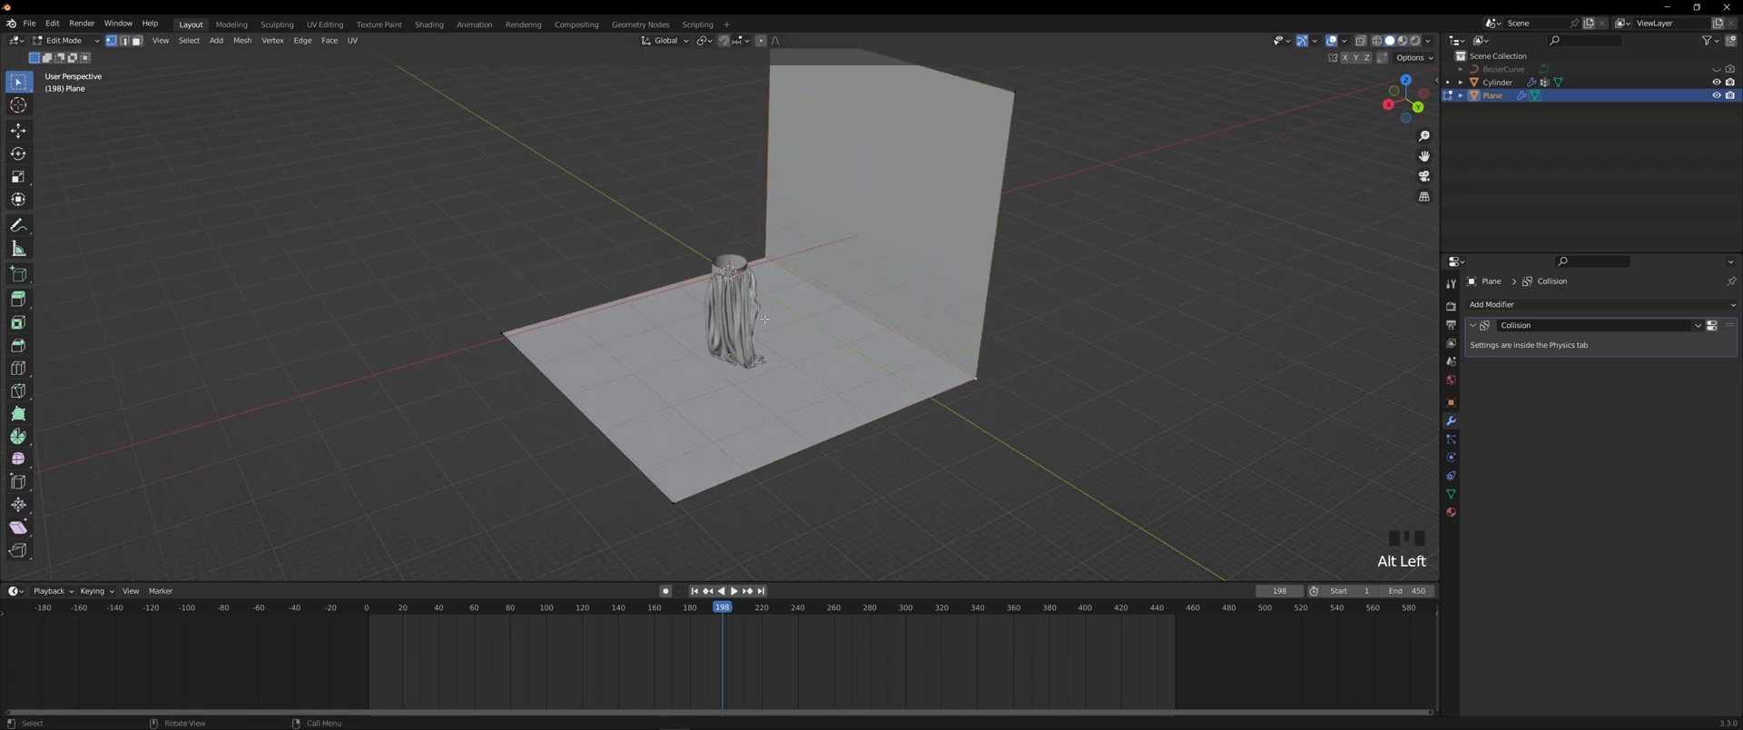
pyautogui.hotkey('ctrl', 'b')
pyautogui.scroll(6, 985, 343)
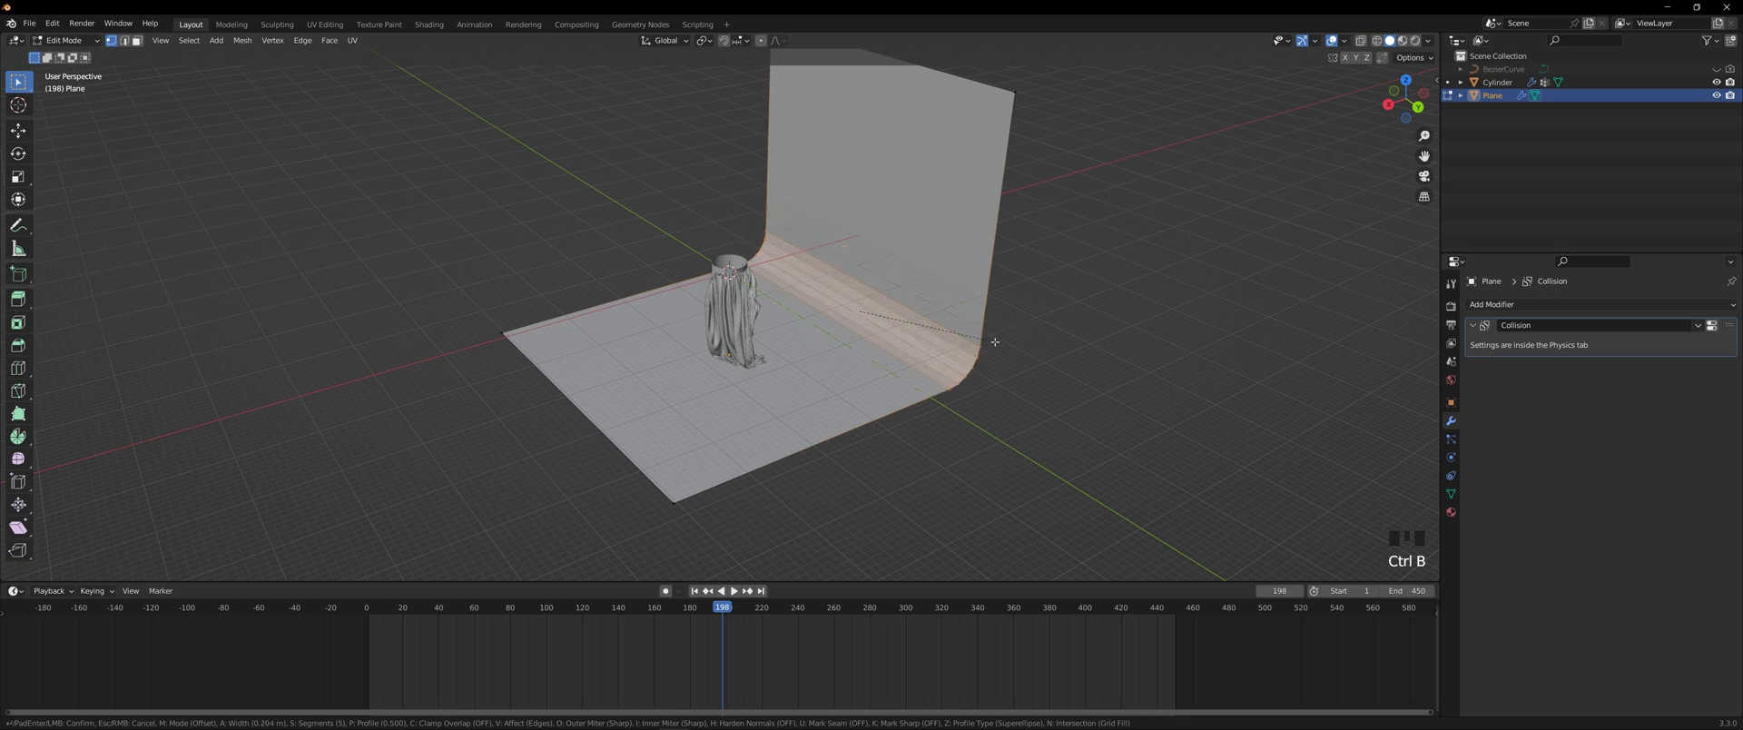
pyautogui.click(1004, 343)
pyautogui.press('Tab')
pyautogui.rightClick(962, 306)
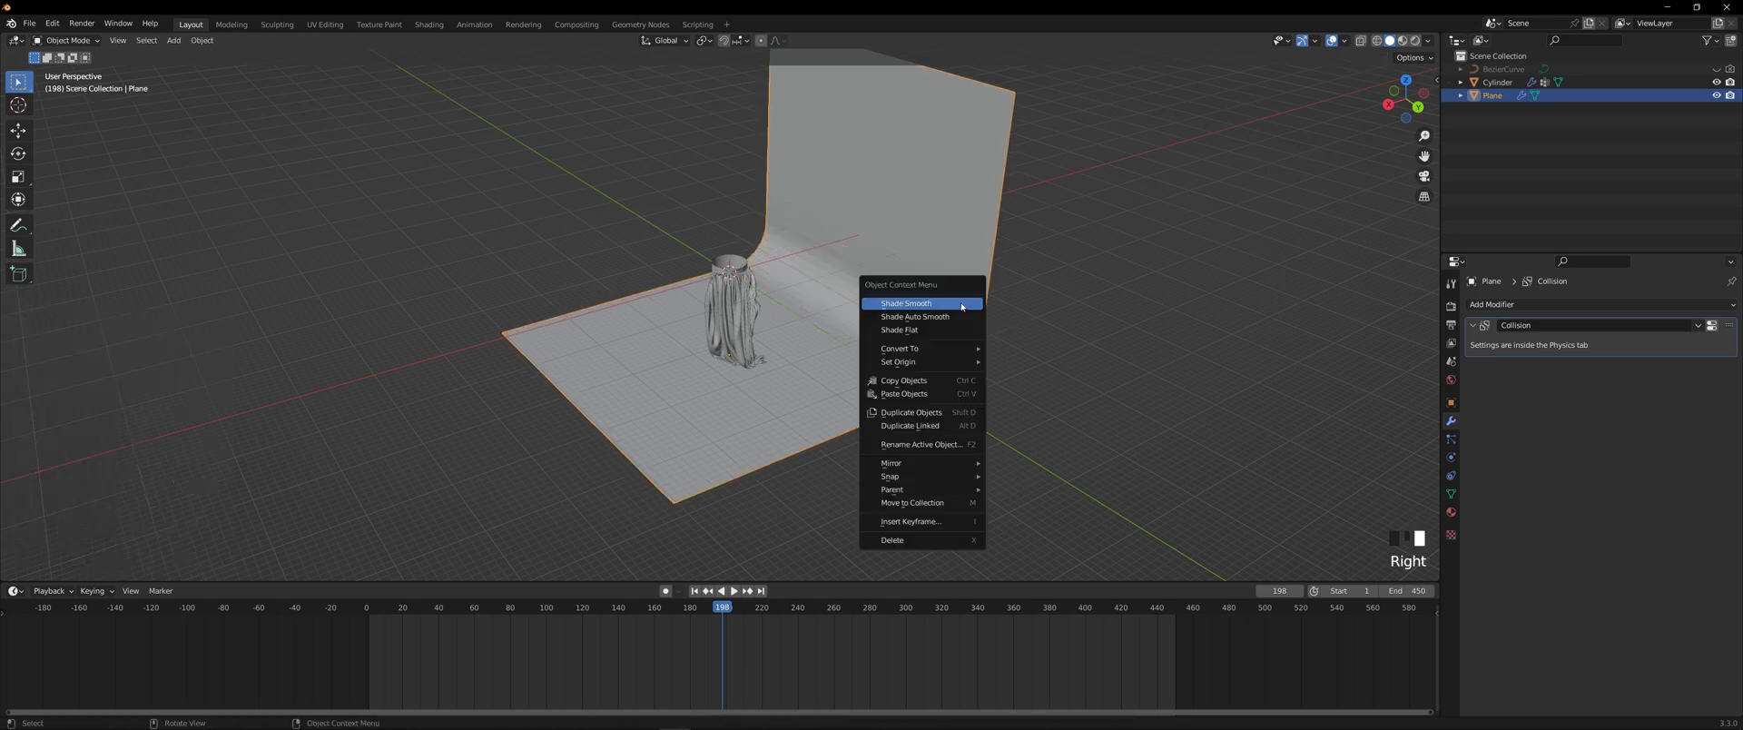
pyautogui.click(962, 307)
# - Turn off viewport display of the cylinder's second Subdivision modifier
pyautogui.click(754, 318)
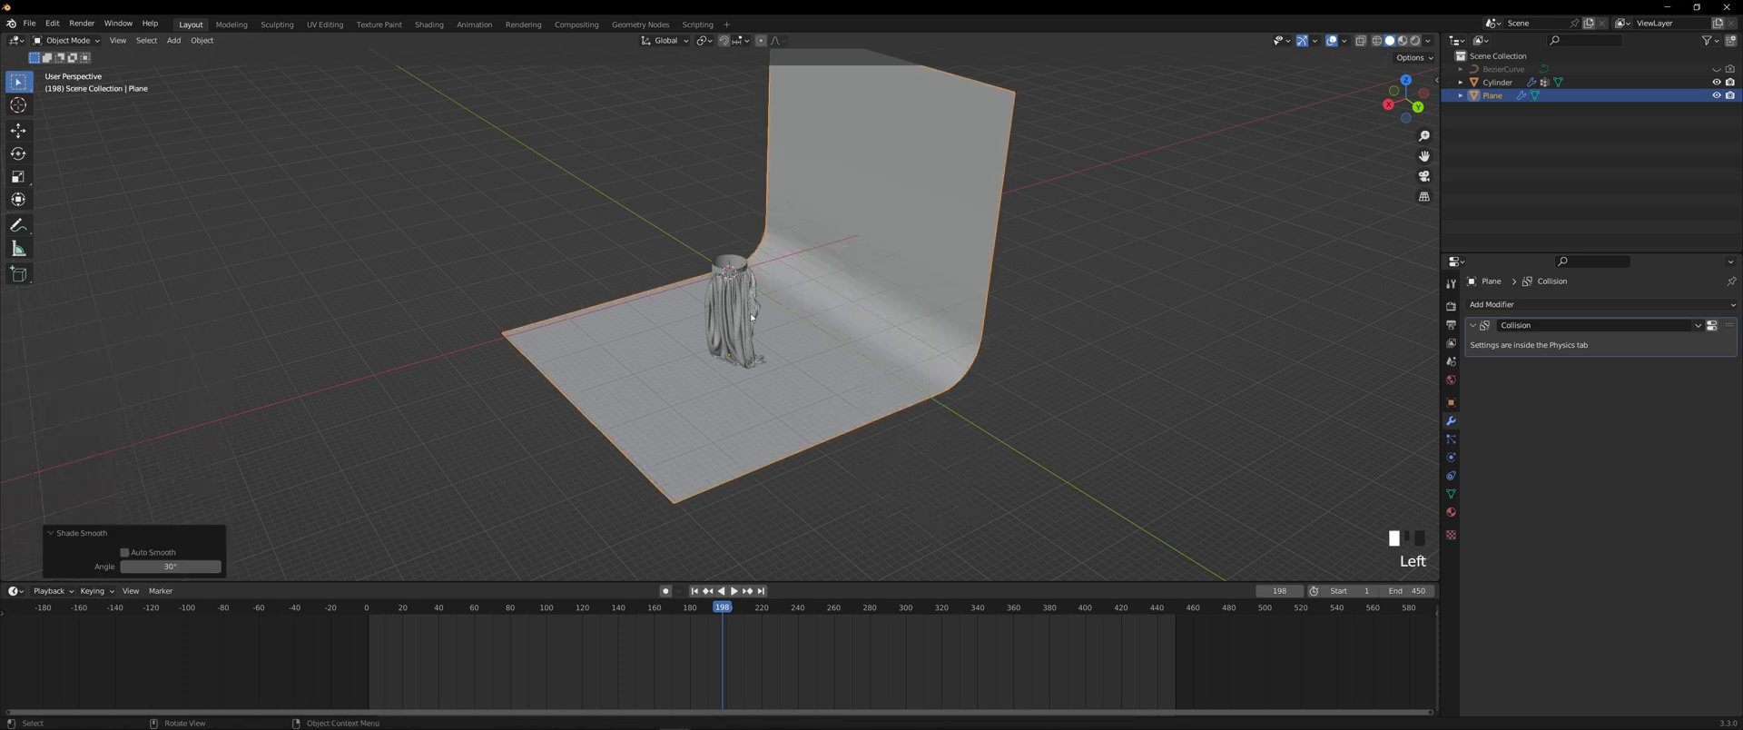
pyautogui.click(1673, 382)
pyautogui.moveTo(835, 399); pyautogui.dragTo(922, 393, button='middle')
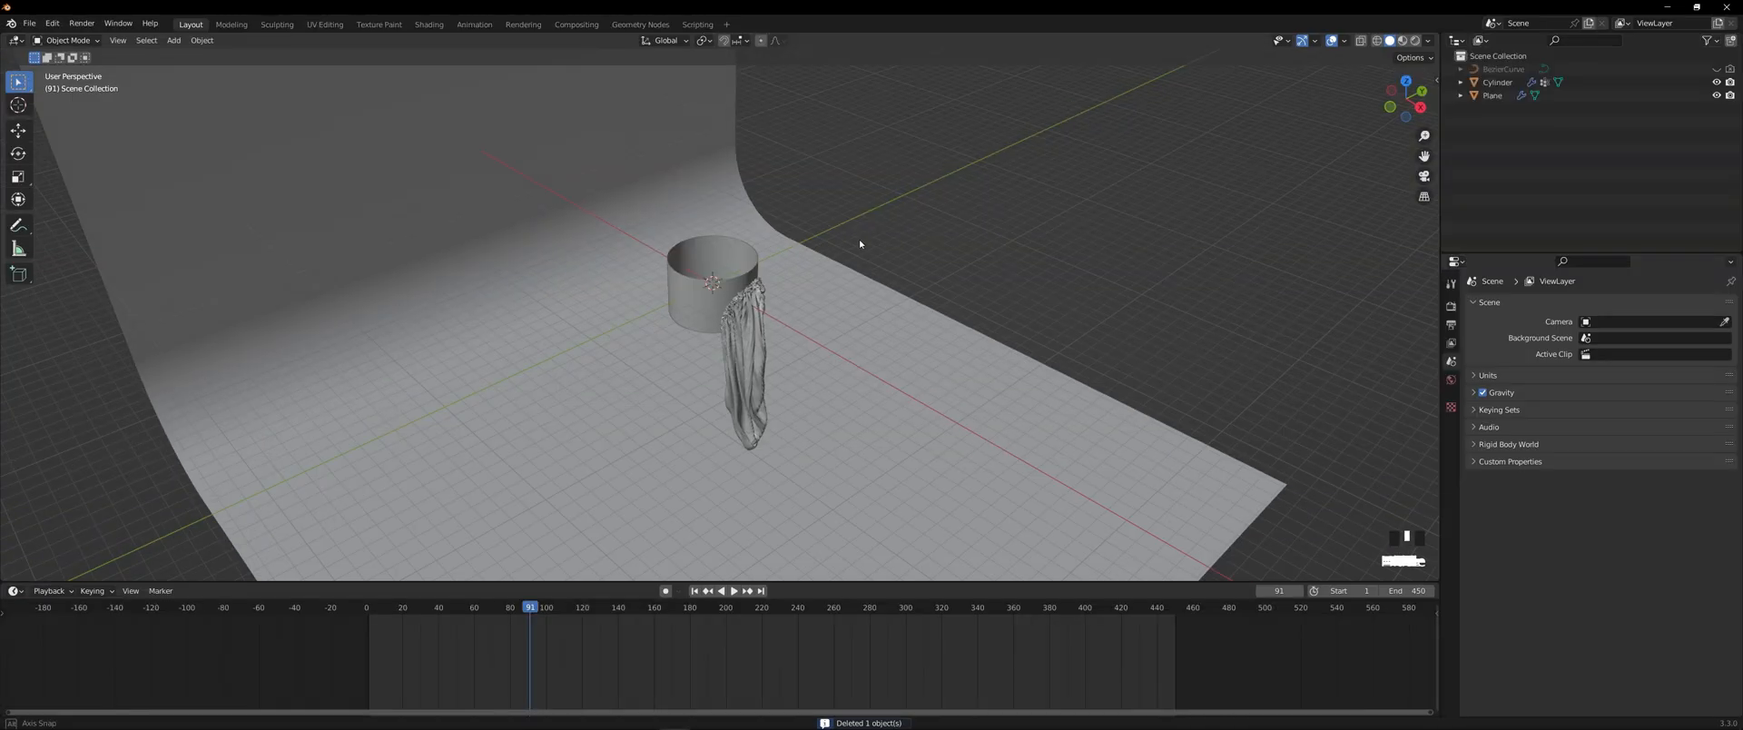
# - Add a torus at the origin and scale it uniformly to 3, using a top wireframe view to match the cylinder's circumference
pyautogui.moveTo(859, 242); pyautogui.dragTo(855, 282, button='middle')
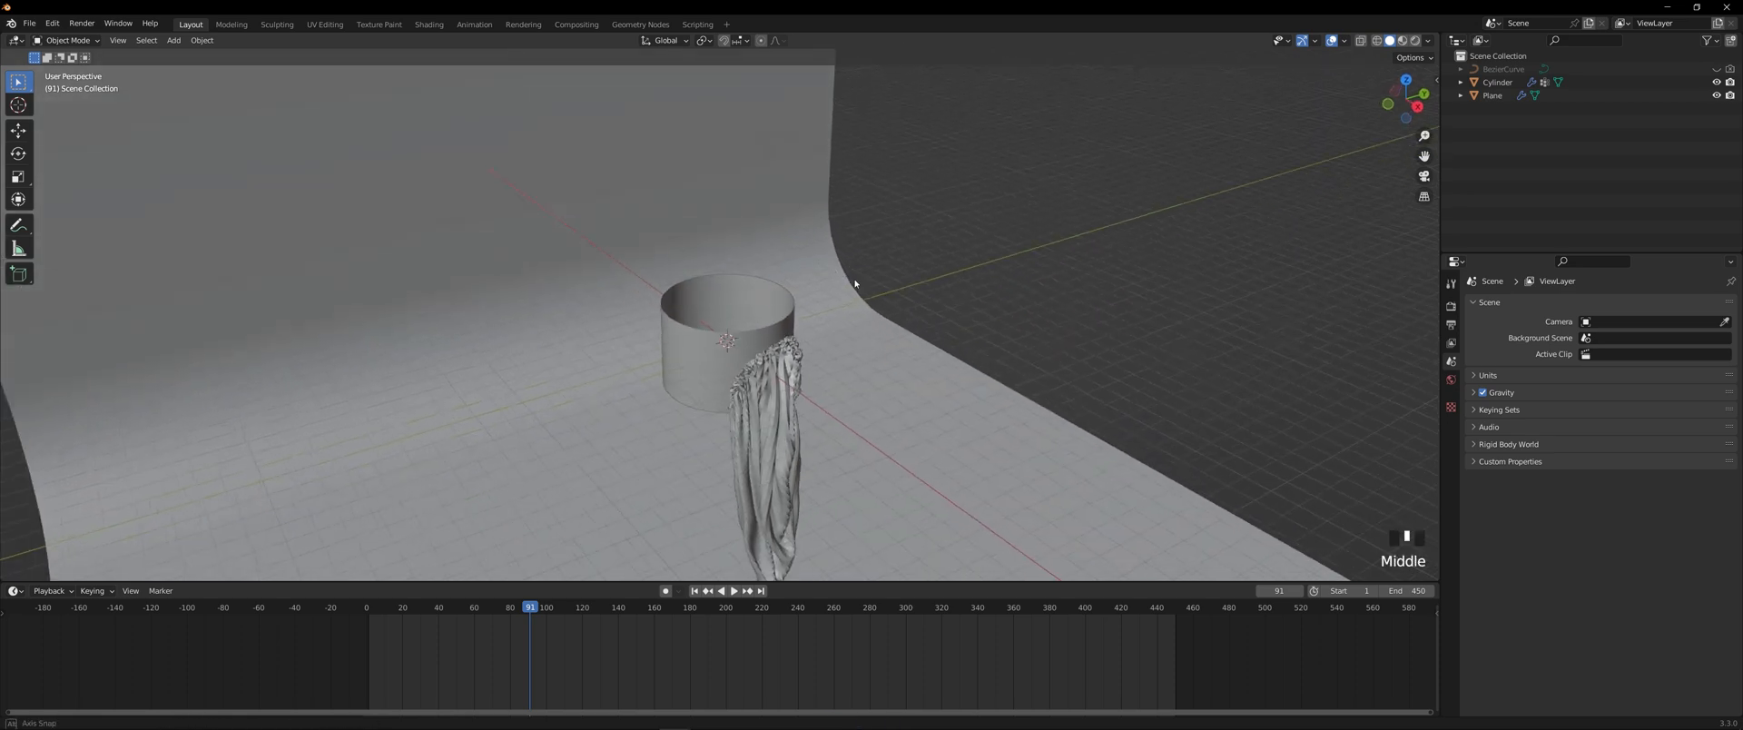
pyautogui.hotkey('shift', 'a')
pyautogui.moveTo(855, 283)
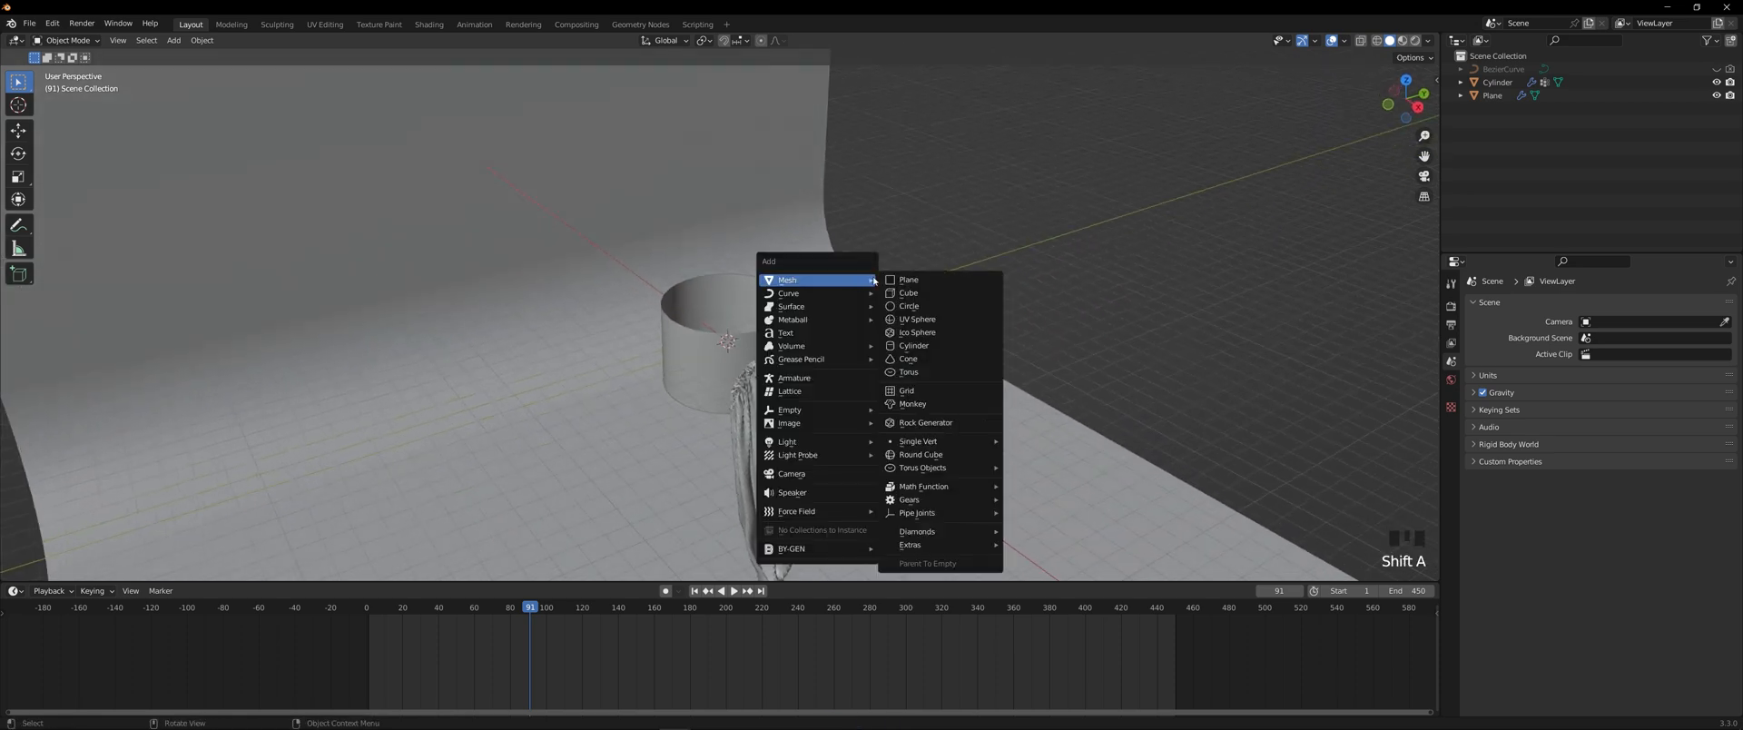
pyautogui.click(919, 372)
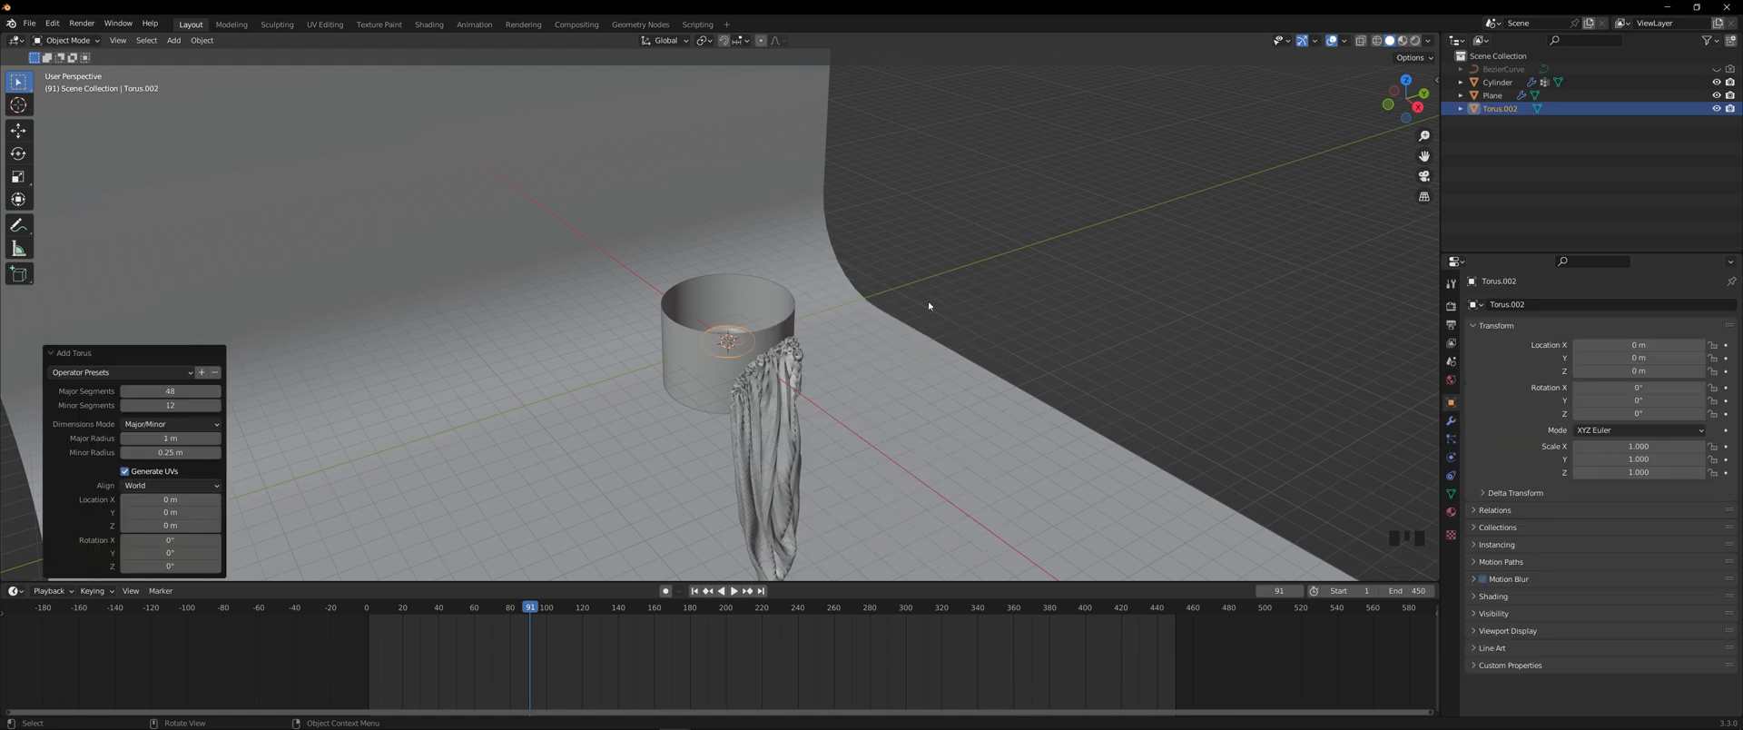
pyautogui.press('KP_7')
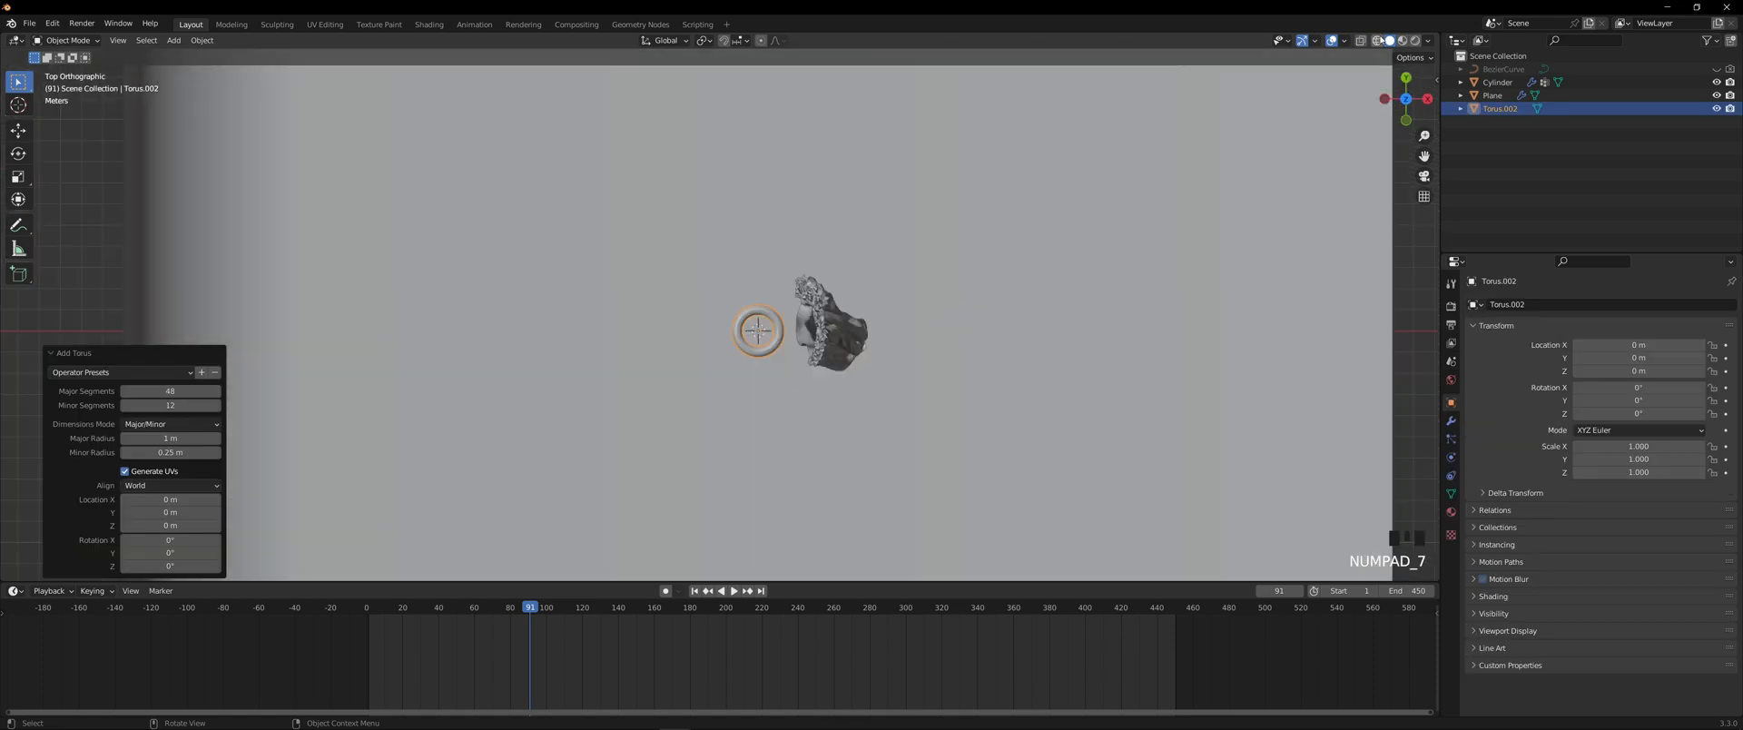
pyautogui.click(1376, 41)
pyautogui.scroll(3, 918, 336)
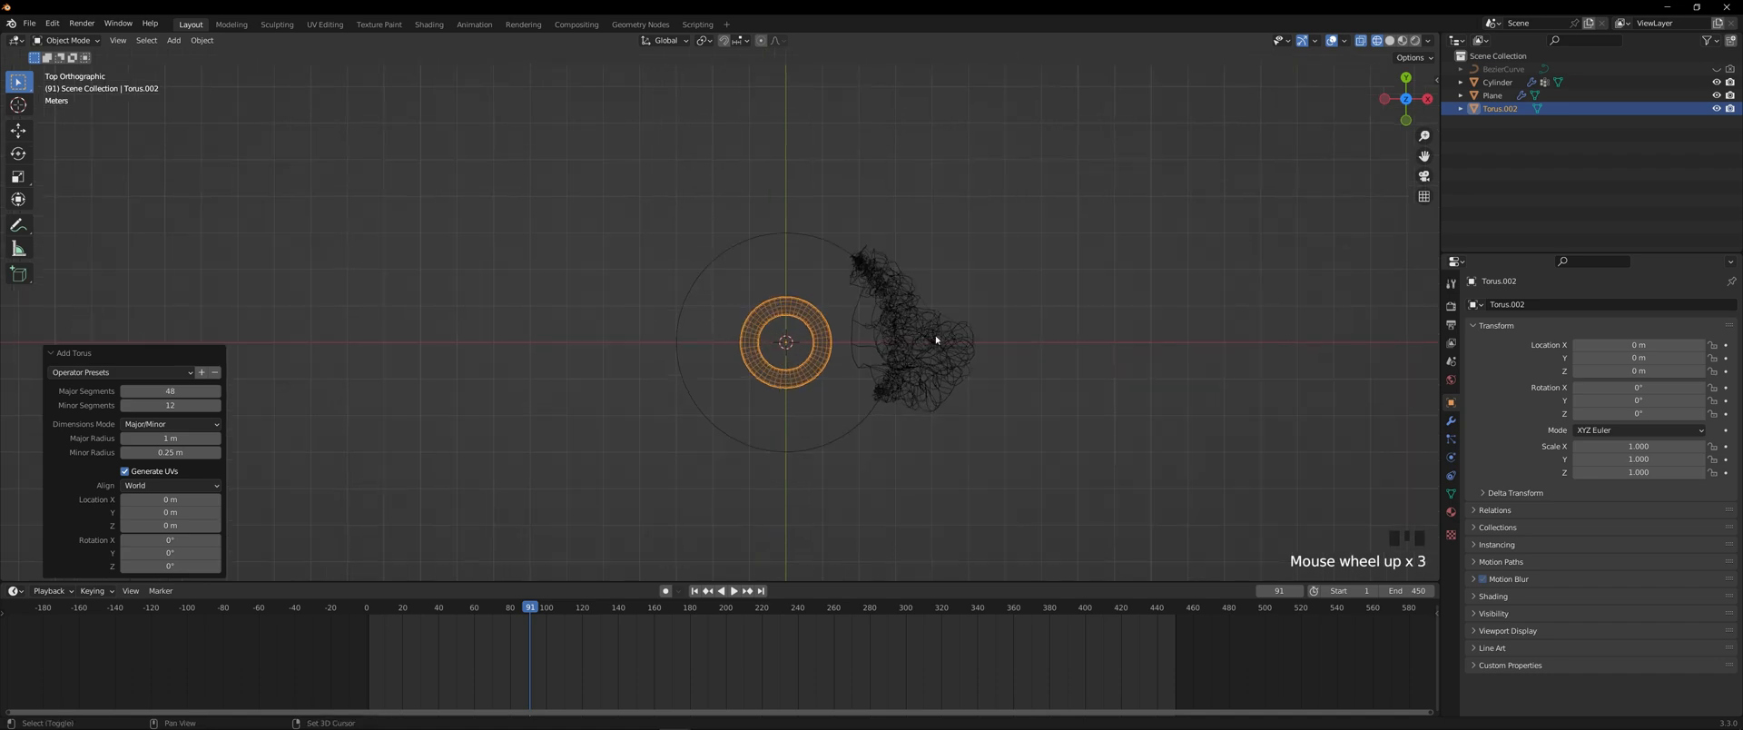
pyautogui.keyDown('shift'); pyautogui.moveTo(979, 346); pyautogui.dragTo(923, 350, button='middle'); pyautogui.keyUp('shift')
pyautogui.press('s')
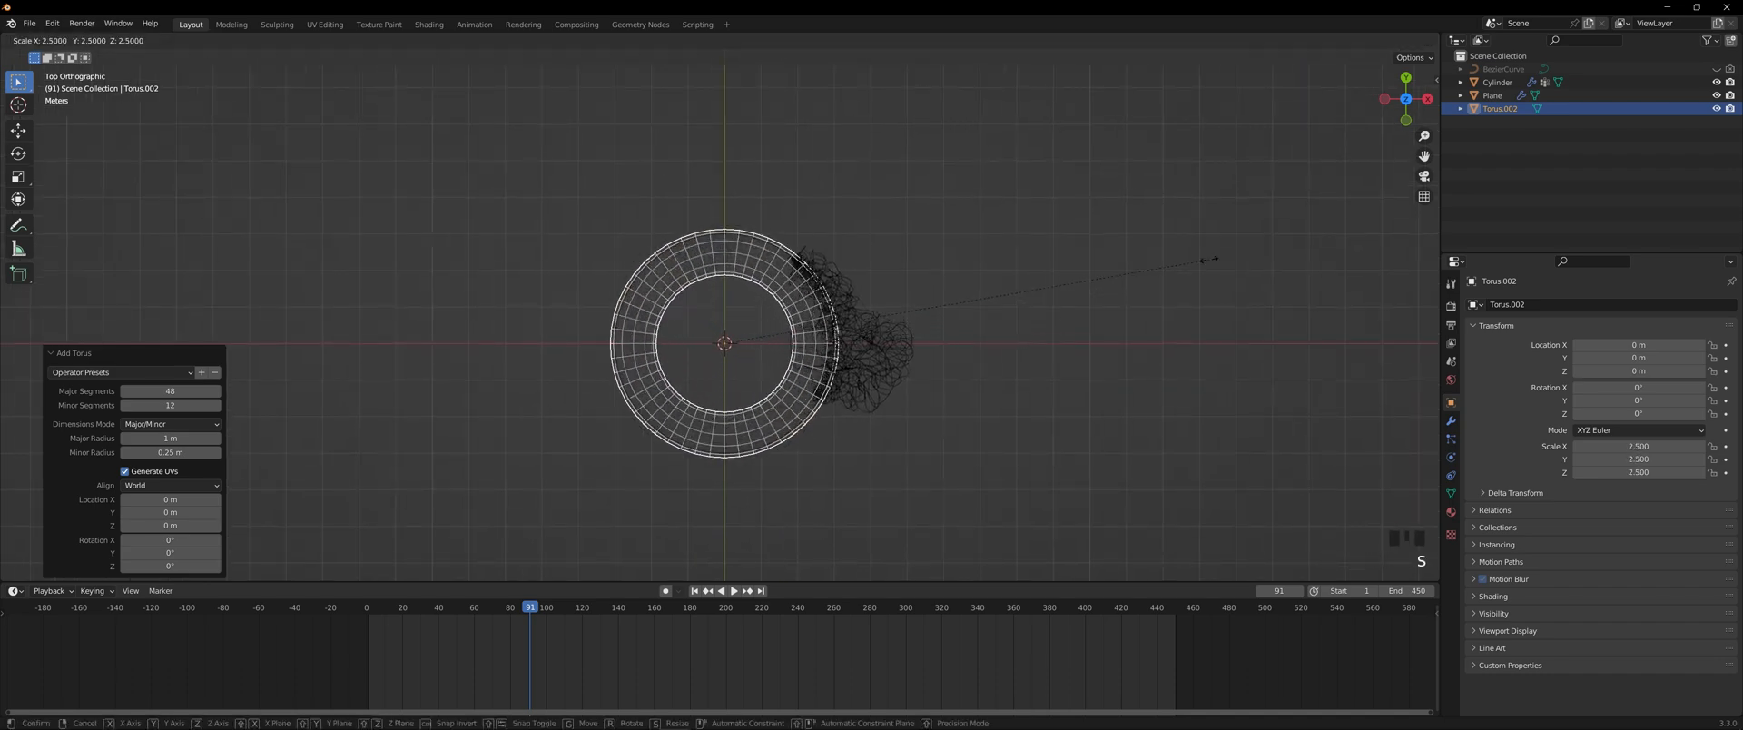
pyautogui.click(1300, 212)
pyautogui.moveTo(1300, 211); pyautogui.dragTo(1076, 247, button='middle')
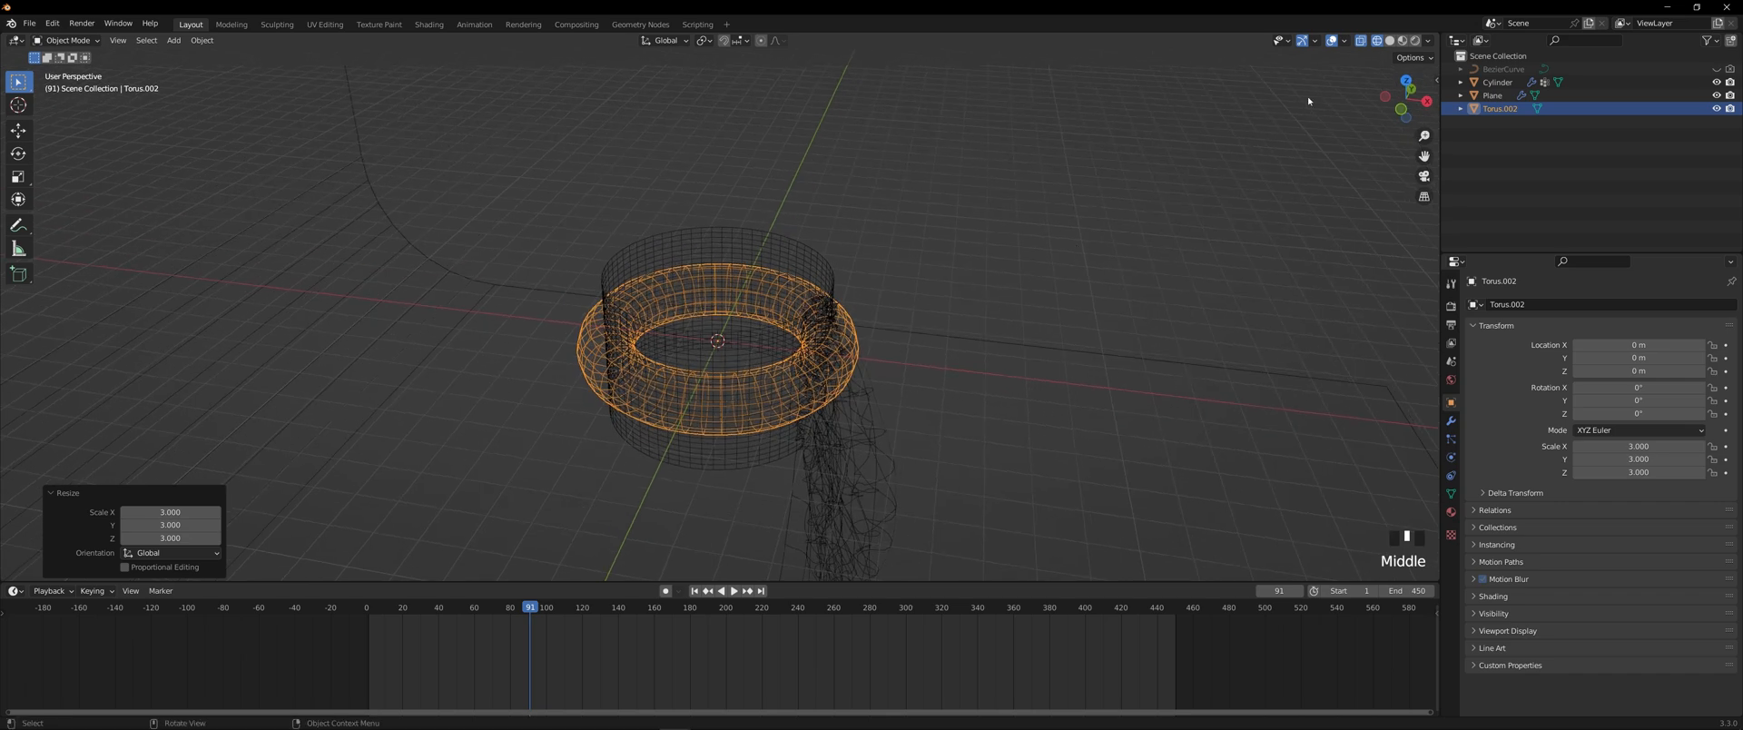
pyautogui.click(1392, 41)
# - Shrink the torus mesh along its normals by about 0.22 m to make a thin ring
pyautogui.press('Tab')
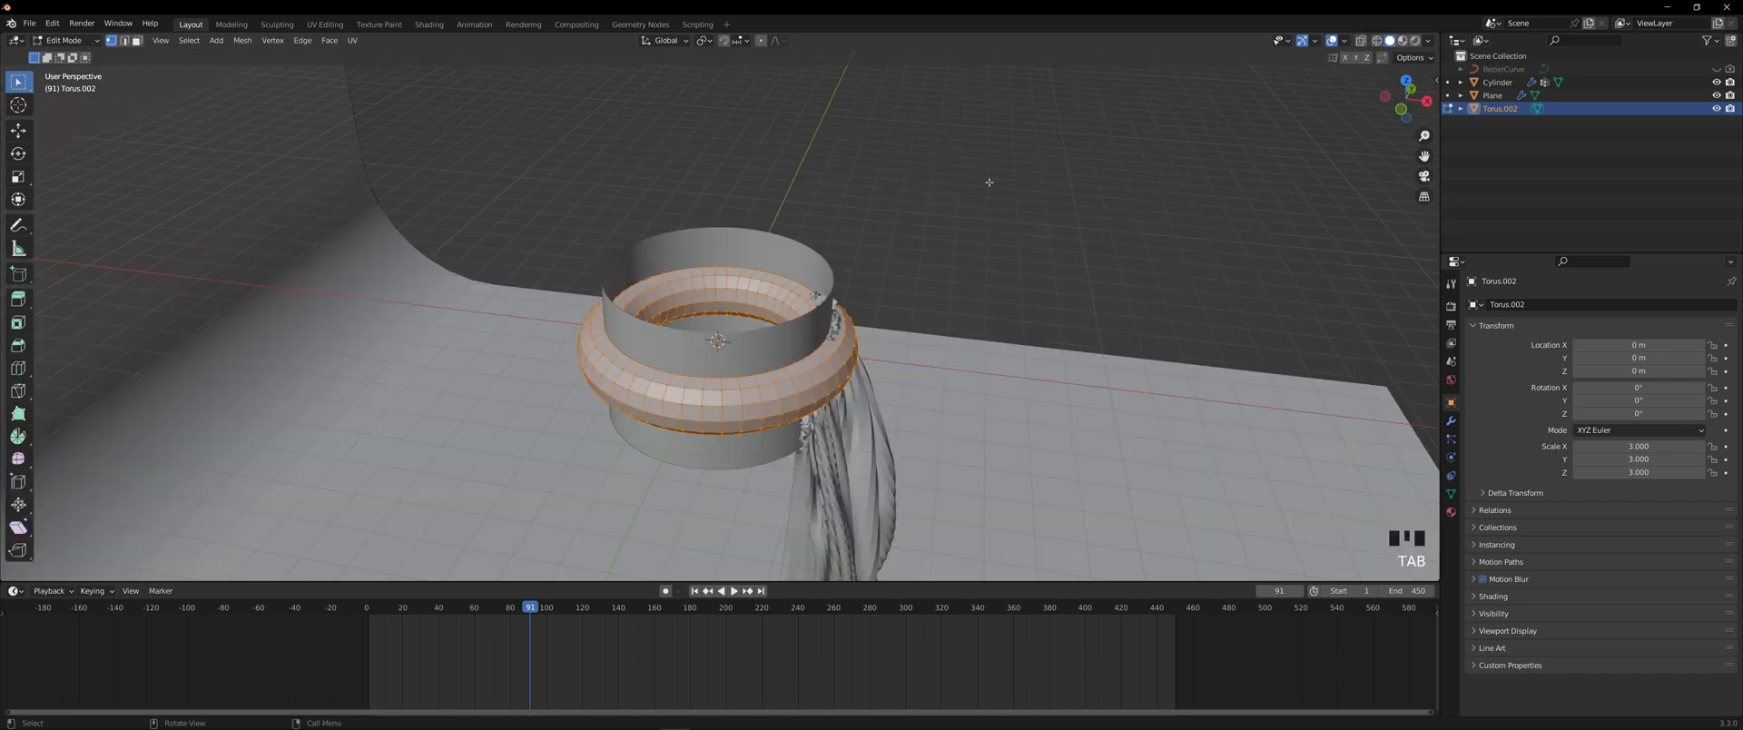
pyautogui.hotkey('alt', 's')
pyautogui.rightClick(1159, 128)
pyautogui.hotkey('alt', 's')
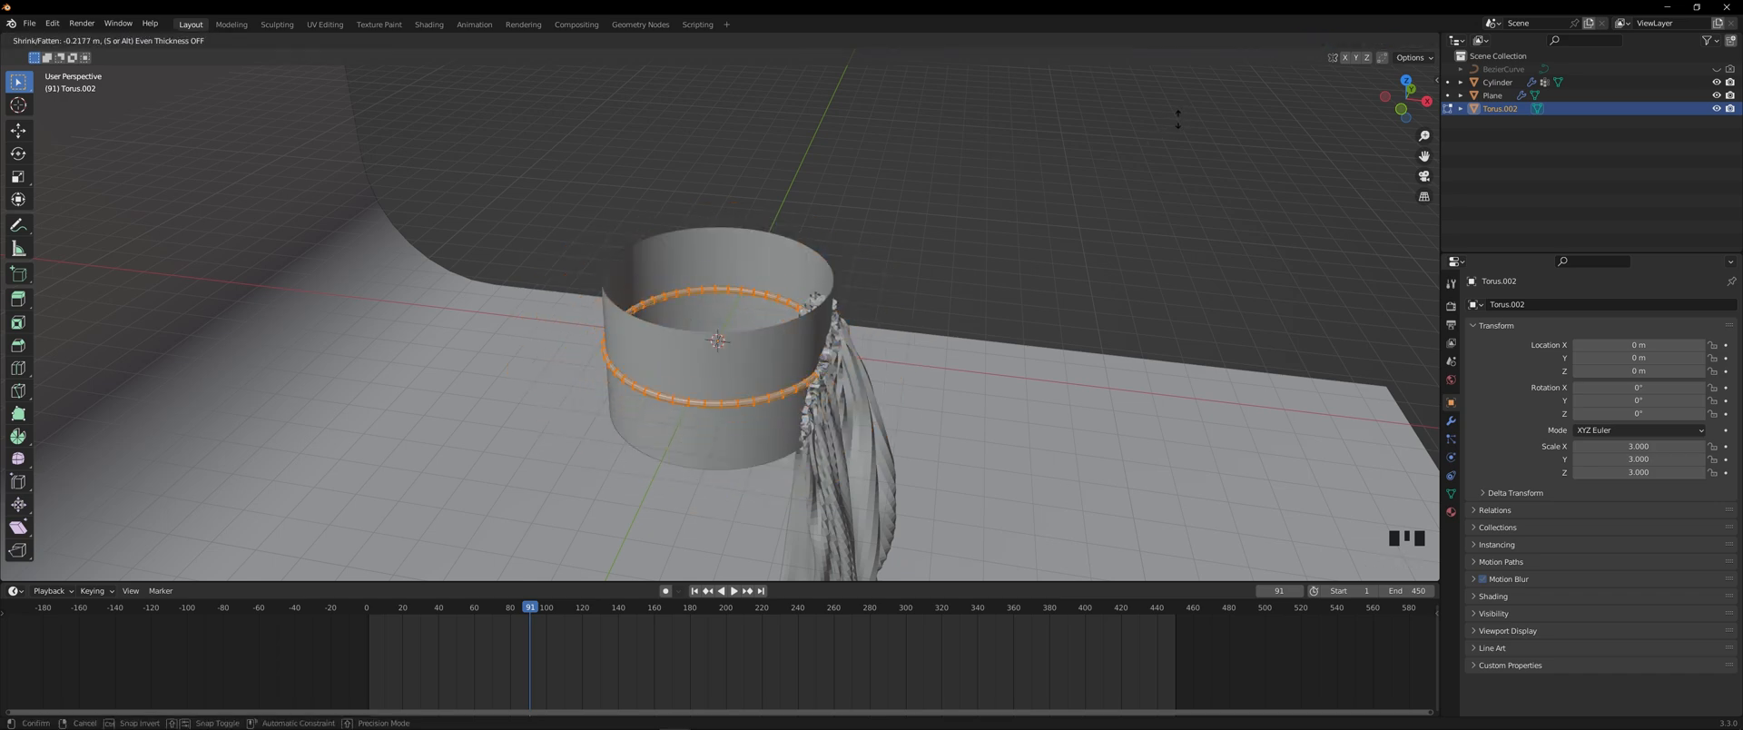
pyautogui.click(1177, 119)
pyautogui.press('Tab')
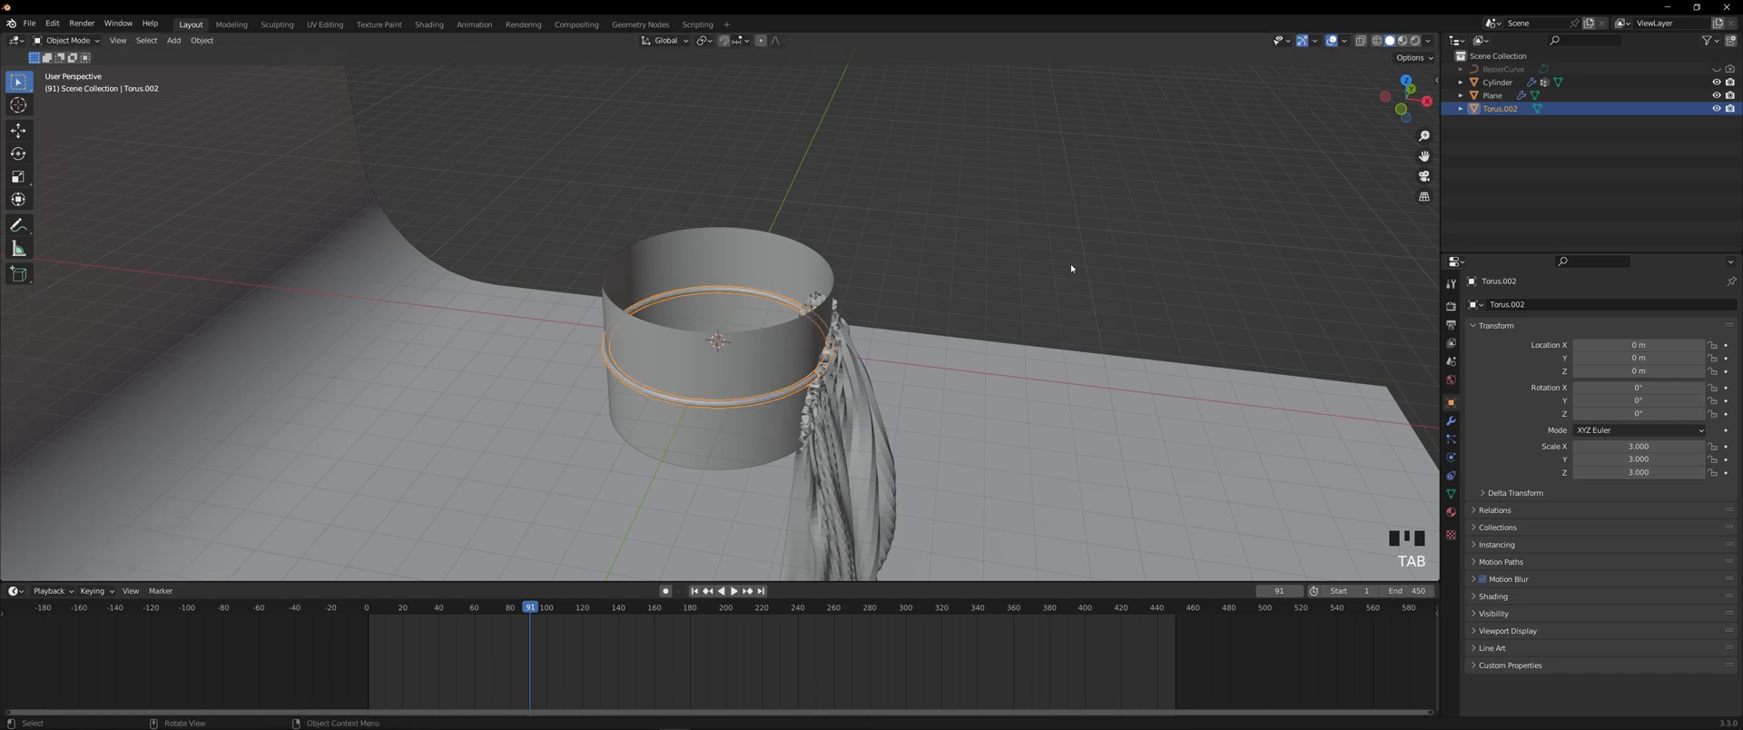
# - Move the torus up along Z by about 2.02 m onto the cylinder's top rim
pyautogui.press('g')
pyautogui.press('z')
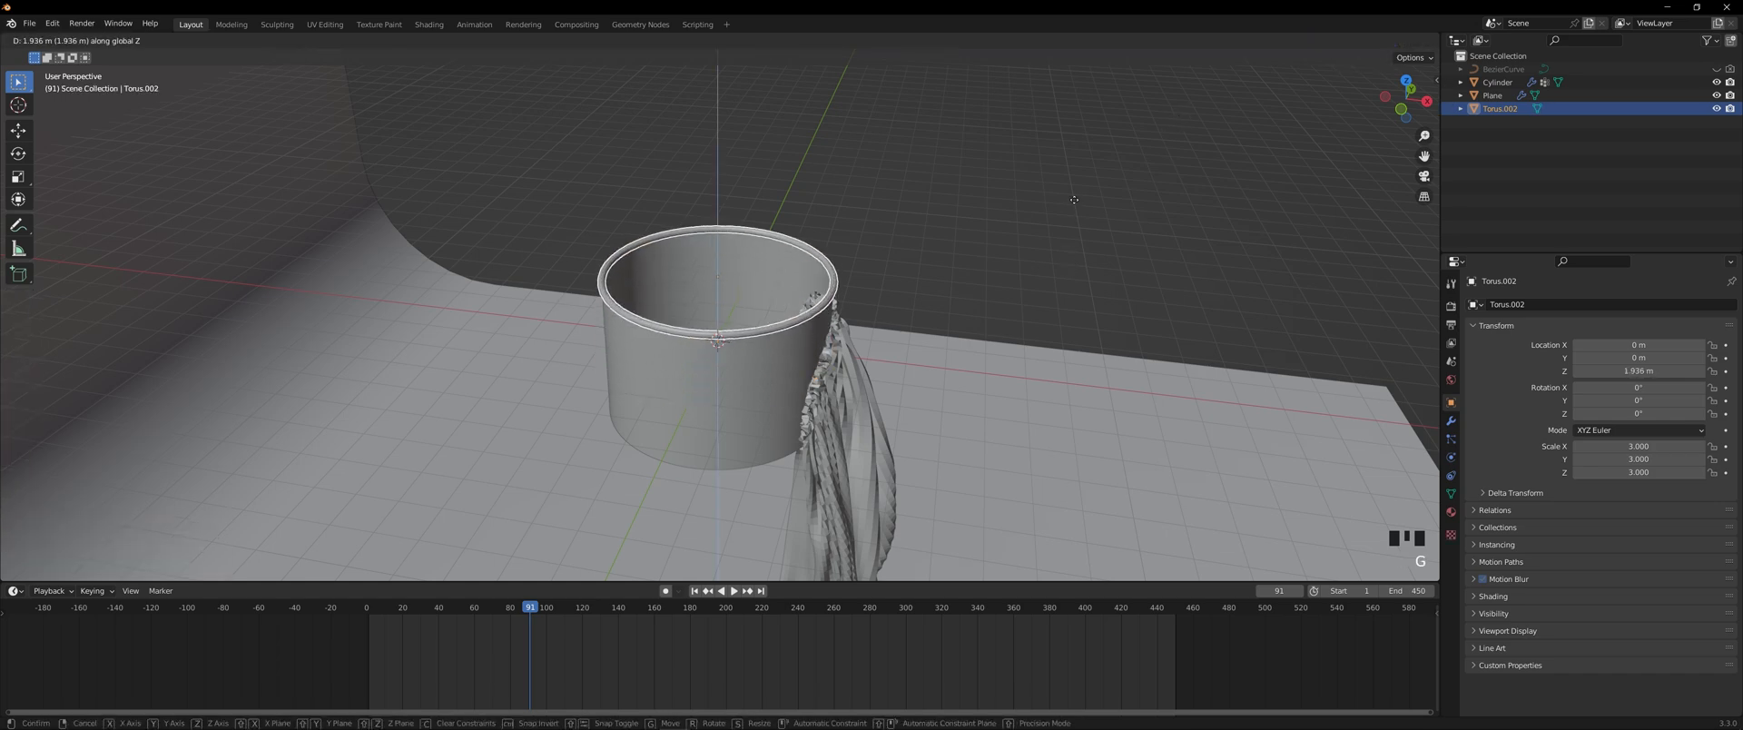
pyautogui.click(1023, 229)
pyautogui.scroll(2, 938, 258)
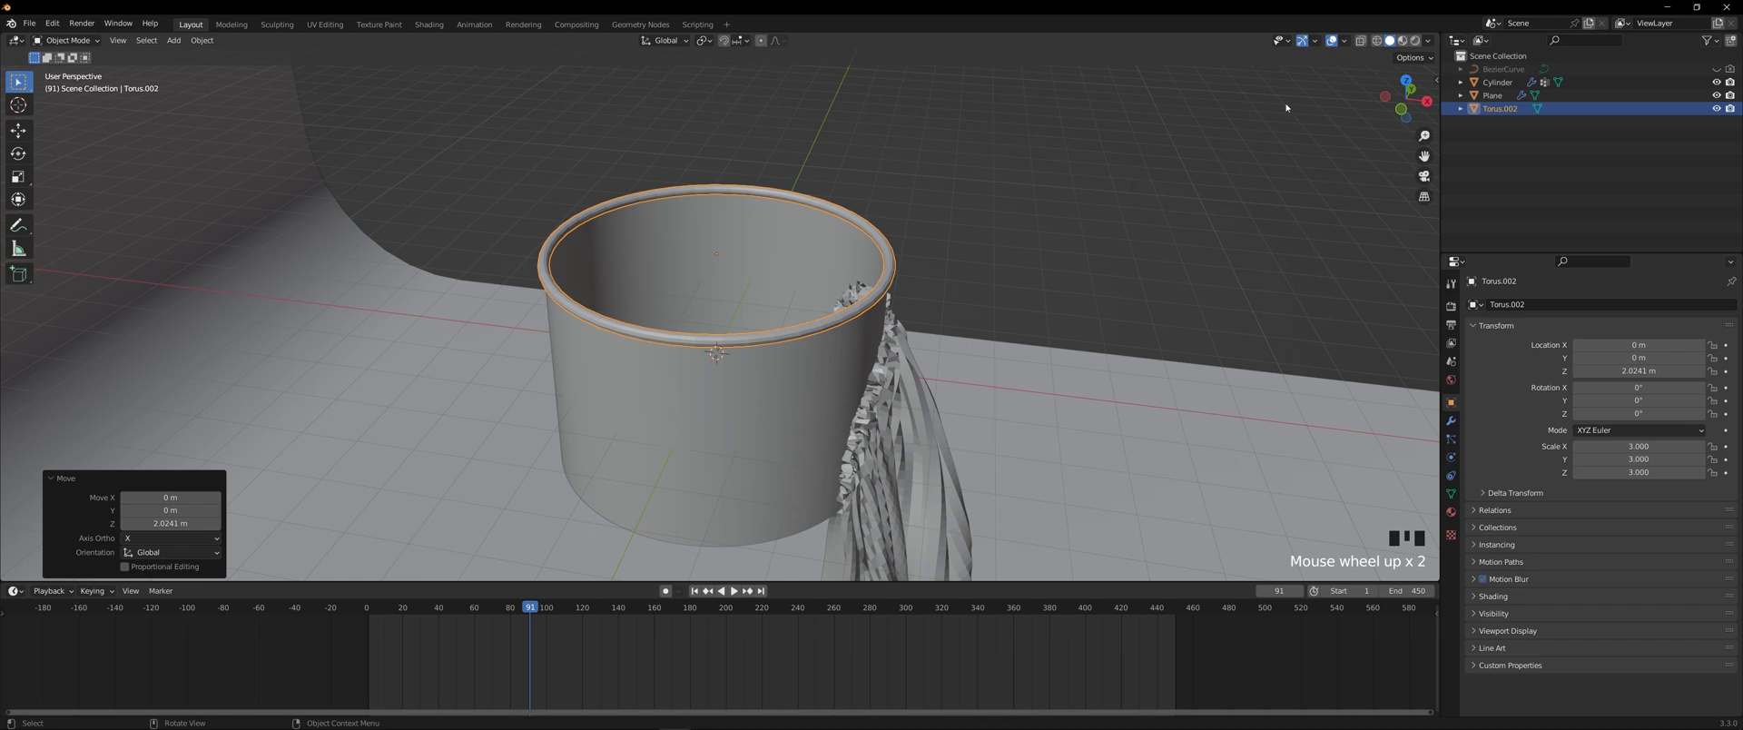
pyautogui.scroll(-2, 1307, 193)
# - Add a Subdivision Surface modifier with viewport level 2 to the rim torus and turn off its viewport display
pyautogui.moveTo(1307, 194); pyautogui.dragTo(1205, 241, button='middle')
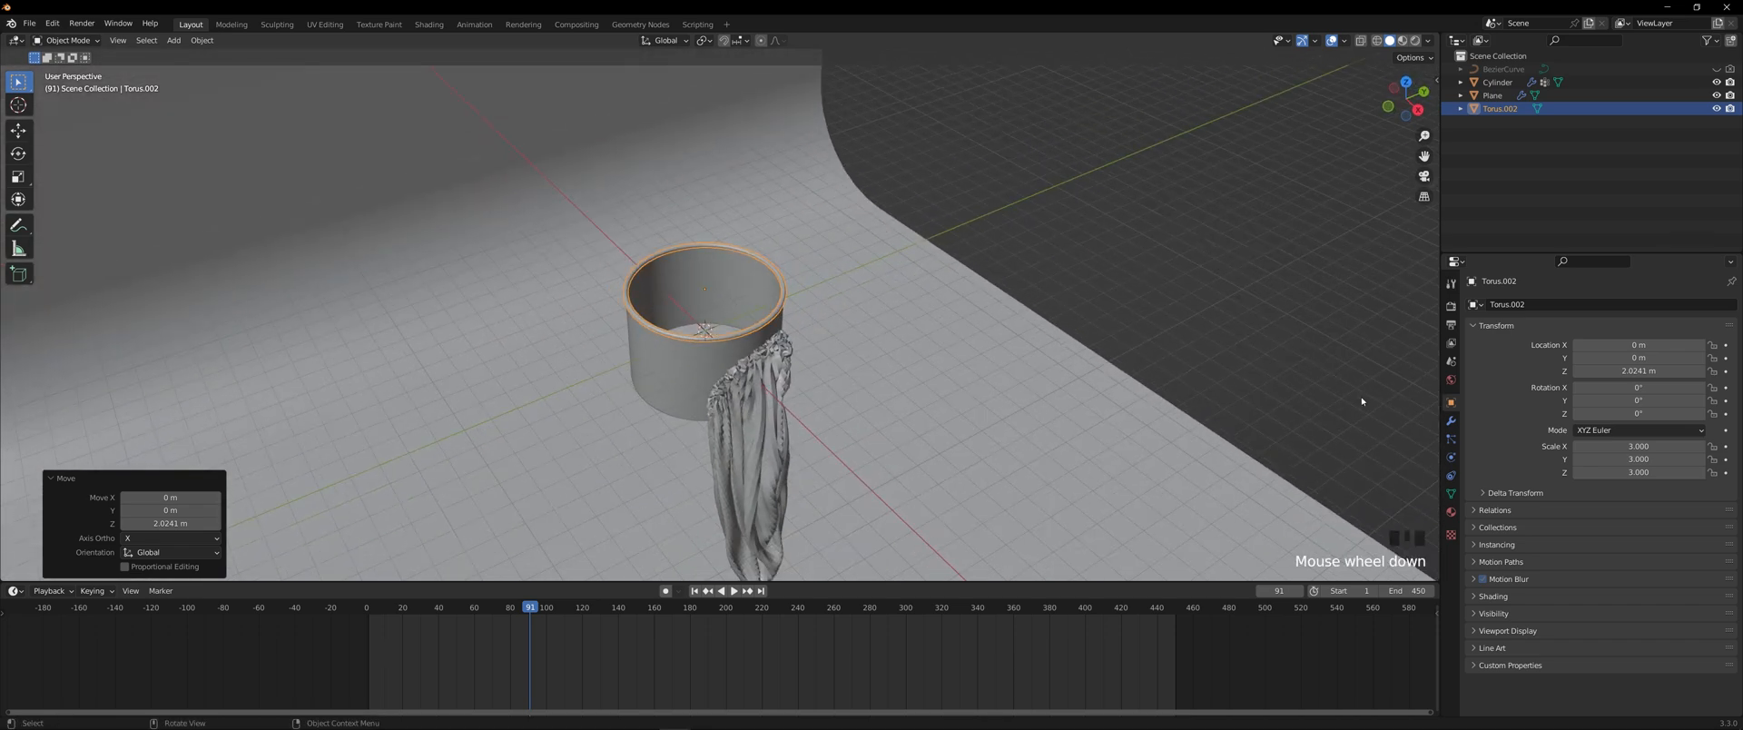
pyautogui.click(1452, 420)
pyautogui.click(1496, 305)
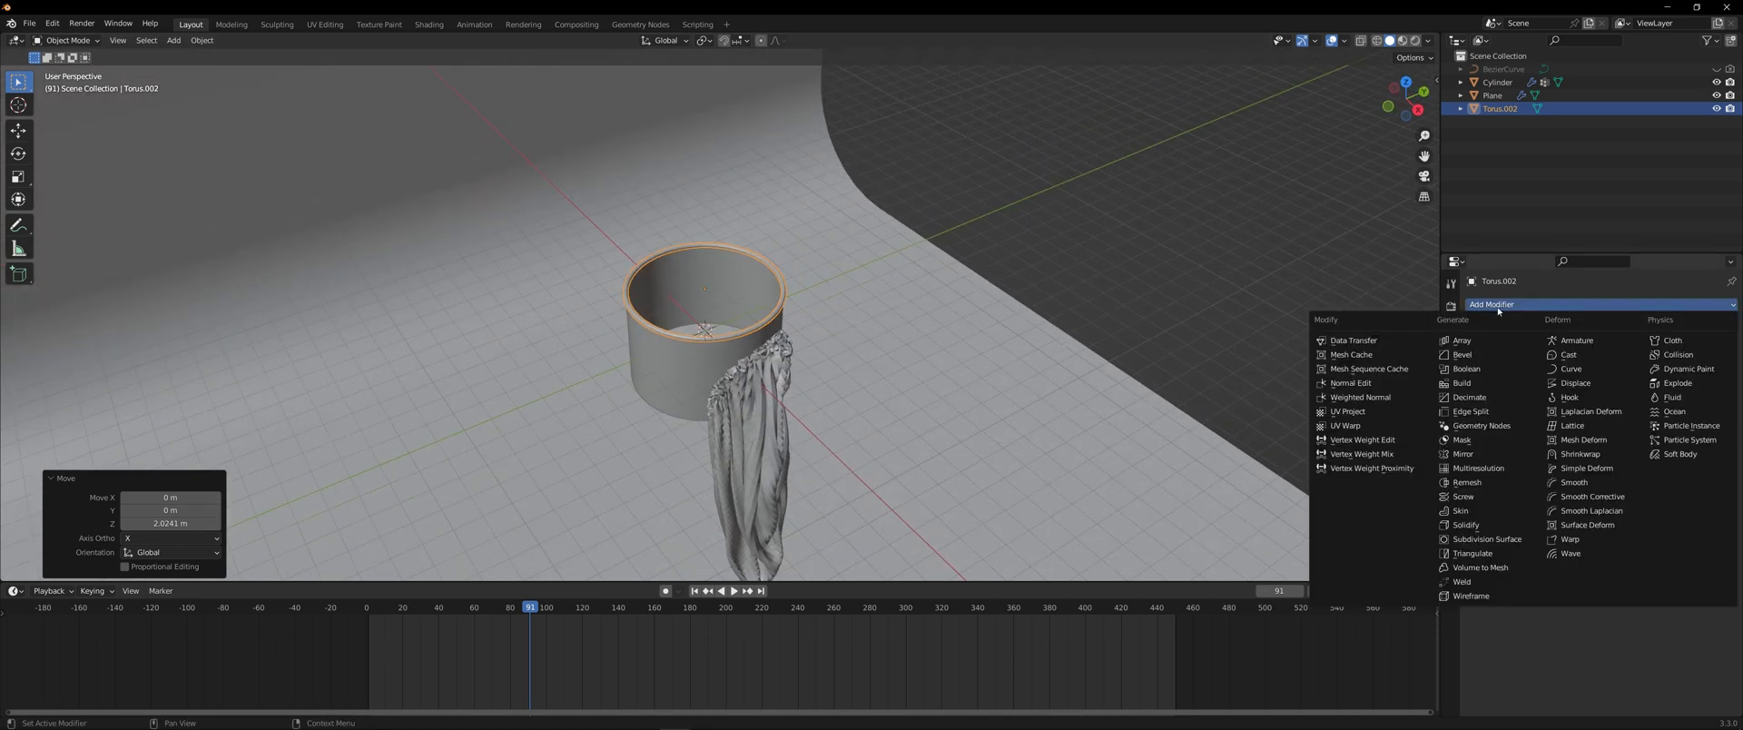
pyautogui.click(1488, 539)
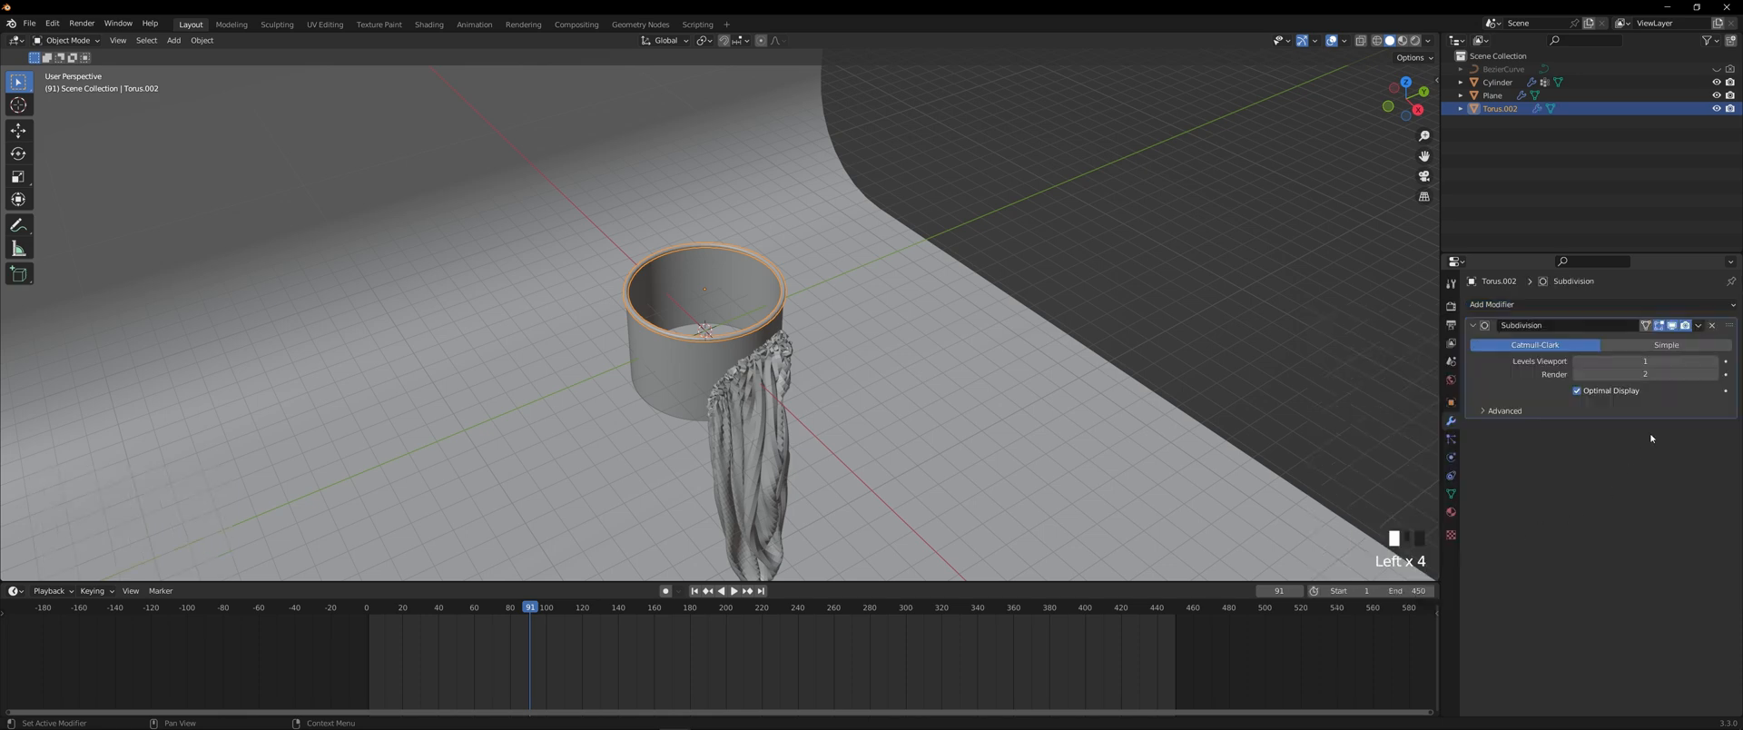
pyautogui.click(1711, 361)
pyautogui.scroll(7, 799, 328)
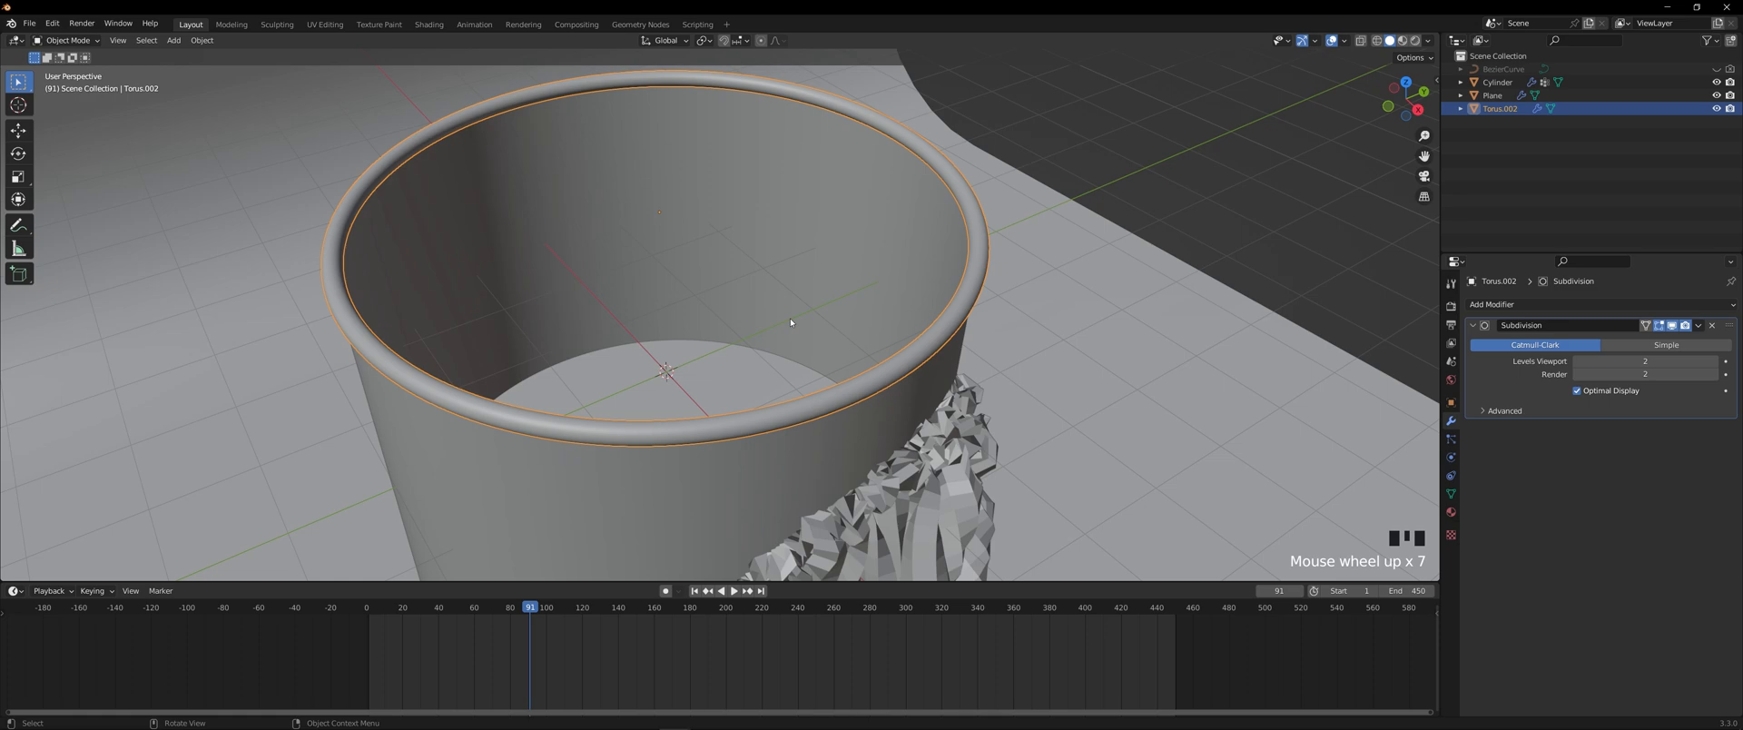
pyautogui.scroll(-10, 799, 328)
pyautogui.moveTo(791, 323); pyautogui.dragTo(767, 269, button='middle')
pyautogui.click(1672, 328)
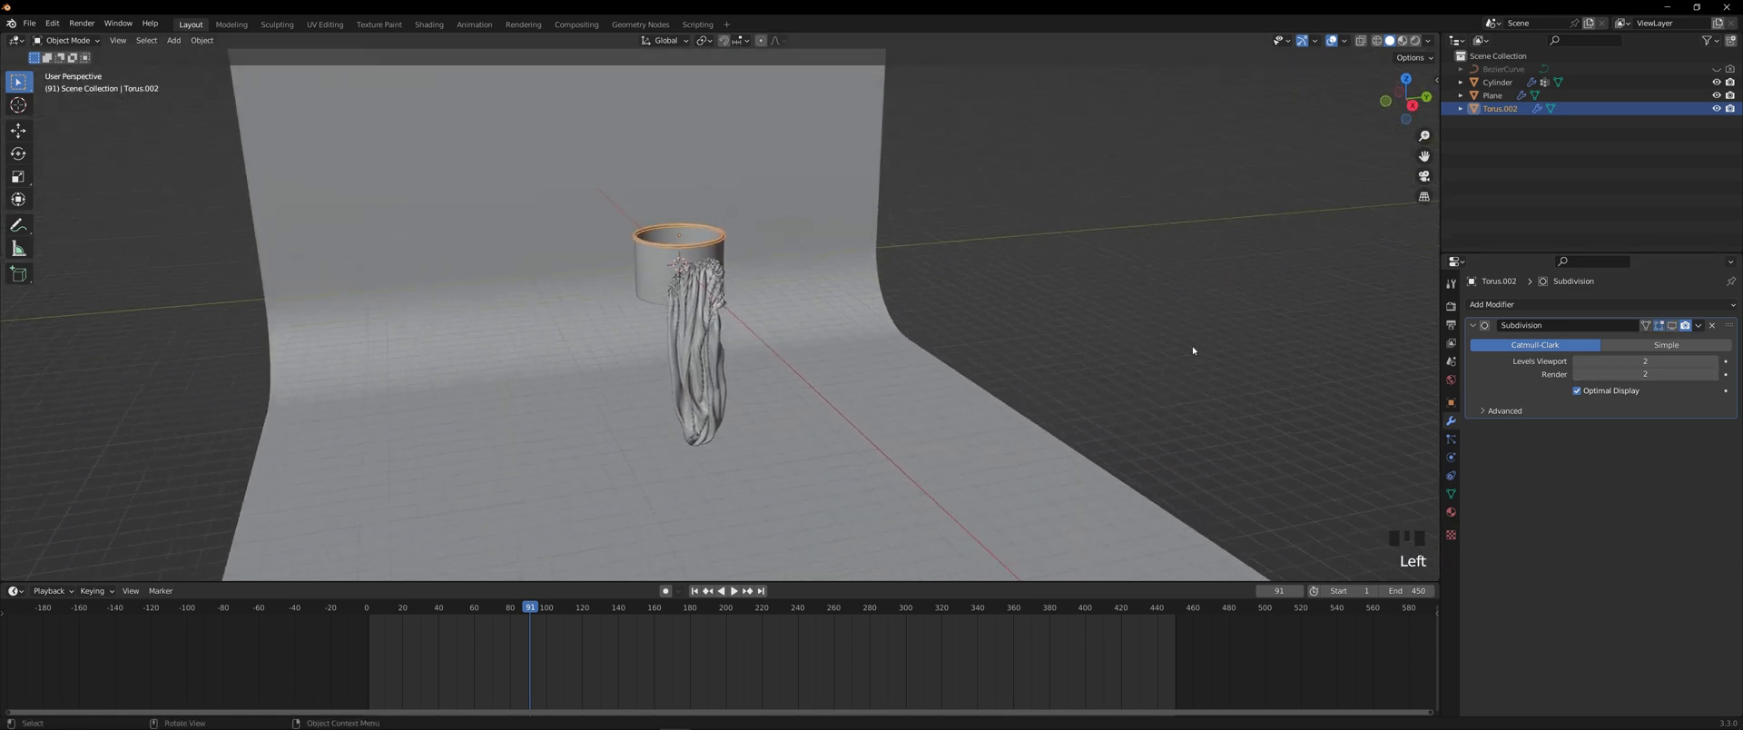
# - Add a camera and align it to the right orthographic view of the scene
pyautogui.hotkey('shift', 'a')
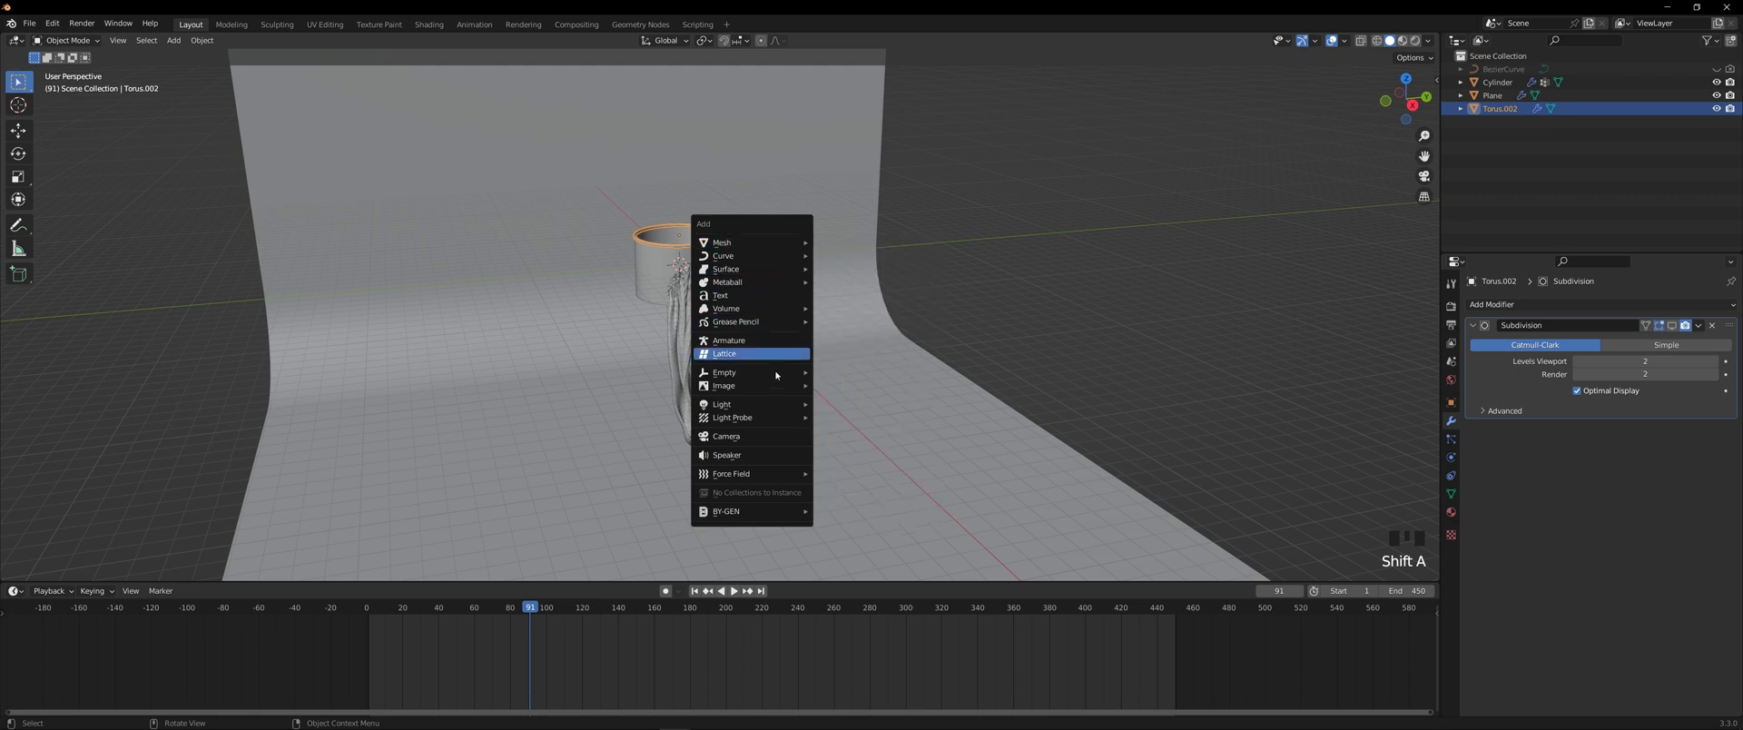
pyautogui.click(771, 437)
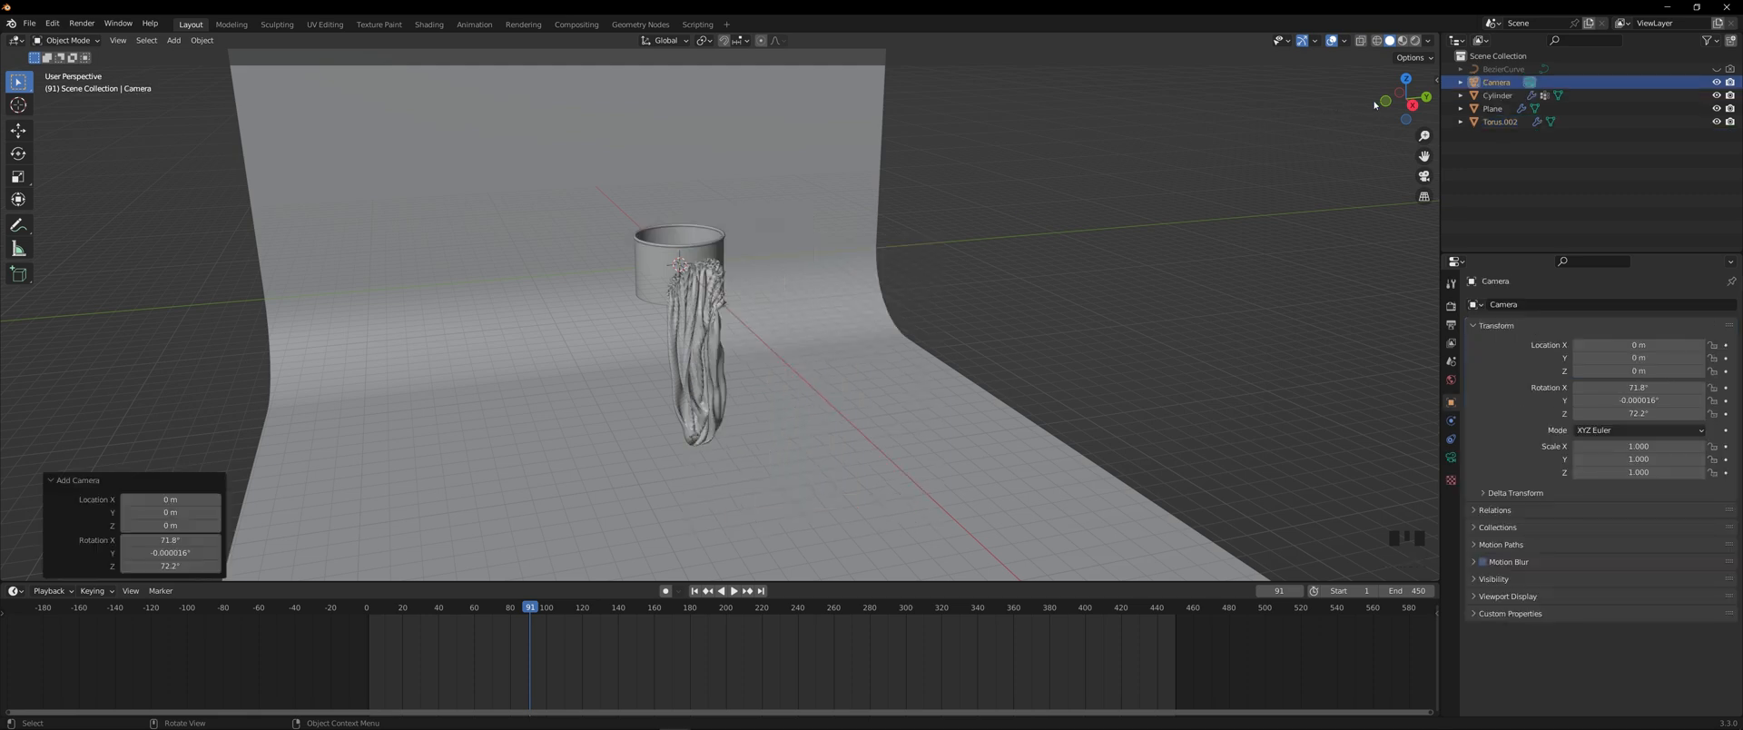
pyautogui.click(1412, 106)
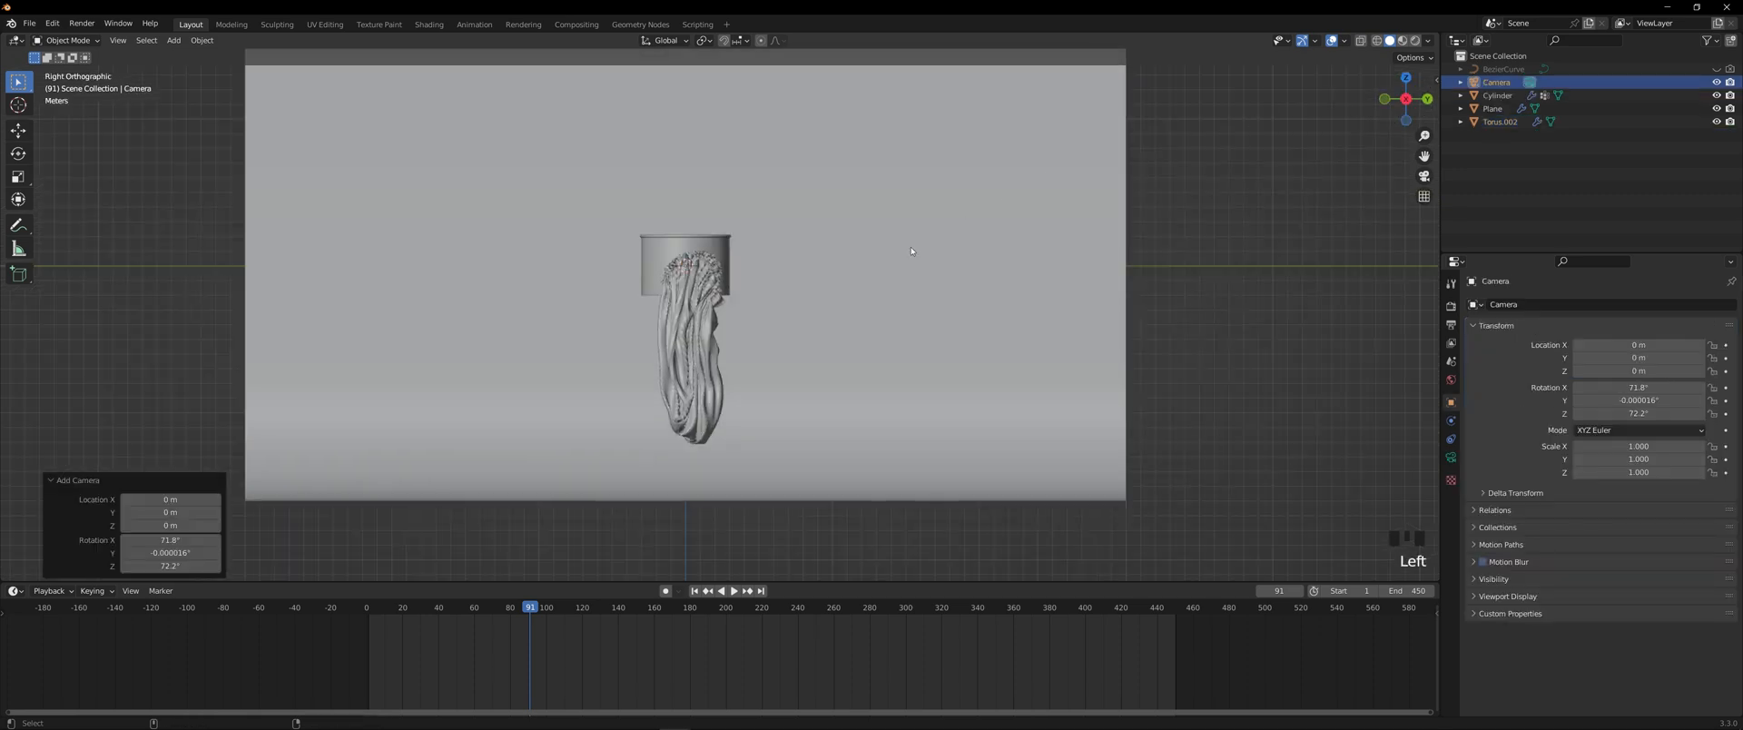
pyautogui.press('ctrl+alt+KP_0')
# - Set the camera's location to X 27 m, Y 0 m, Z -2 m and its X rotation to 80°
pyautogui.click(1634, 346)
pyautogui.write('27')
pyautogui.press('Return')
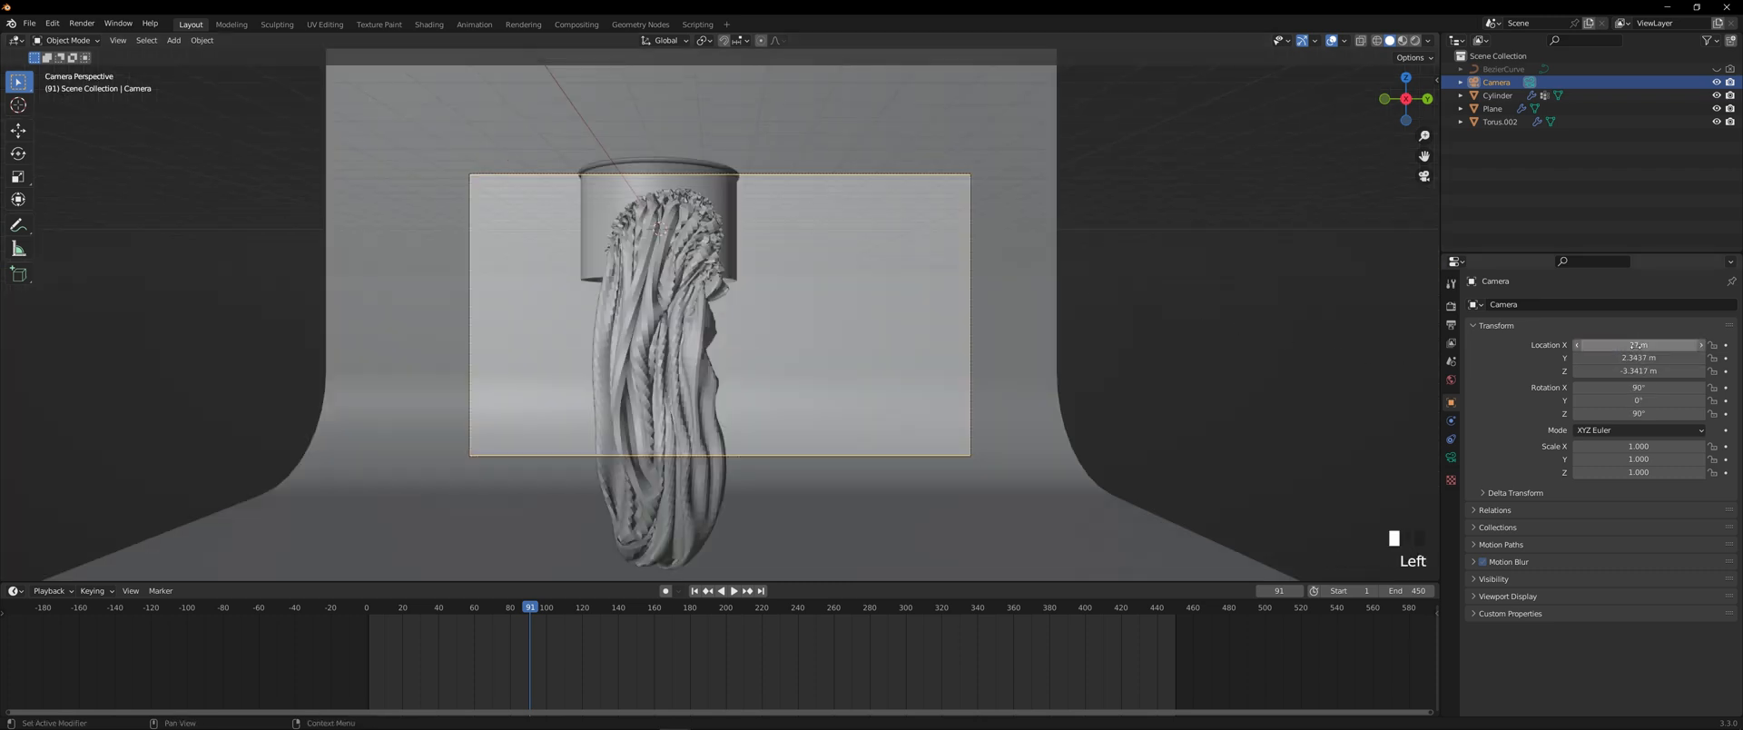
pyautogui.doubleClick(1670, 359)
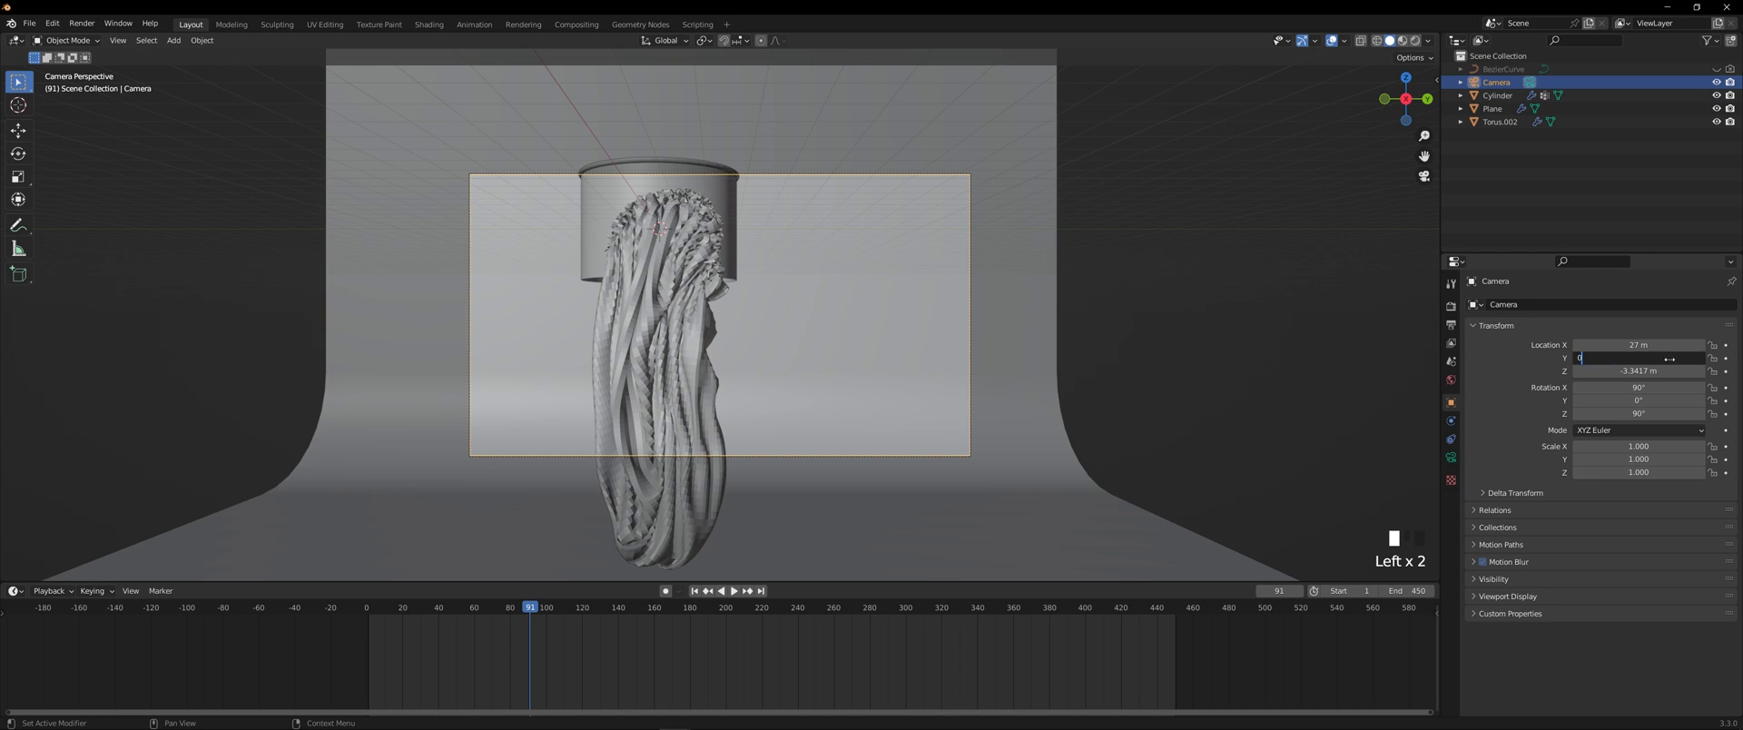
pyautogui.write('0')
pyautogui.press('Return')
pyautogui.click(1663, 370)
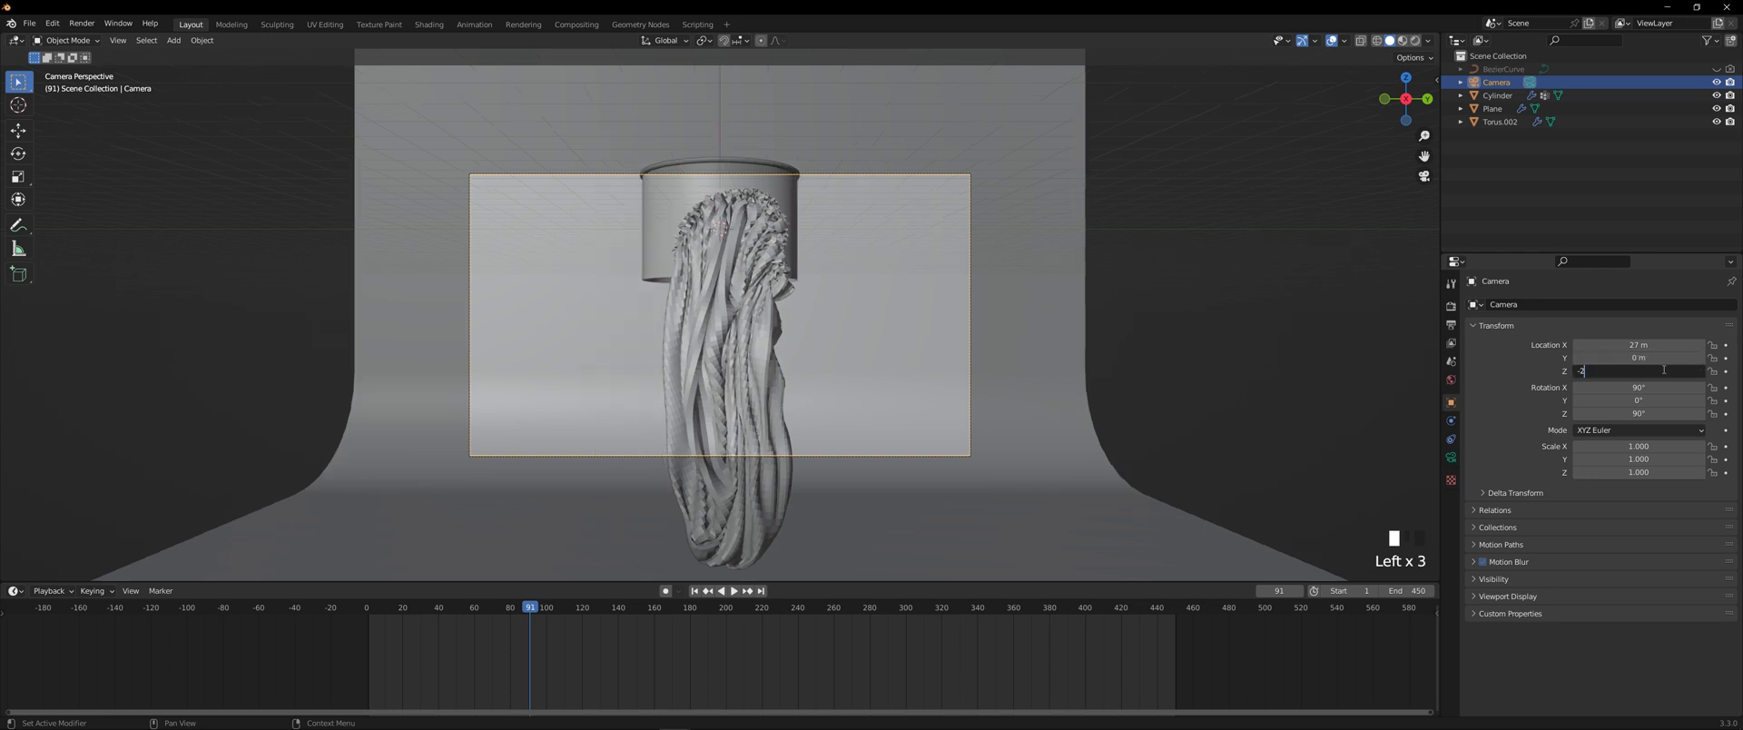
pyautogui.write('-2')
pyautogui.press('Return')
pyautogui.click(1663, 387)
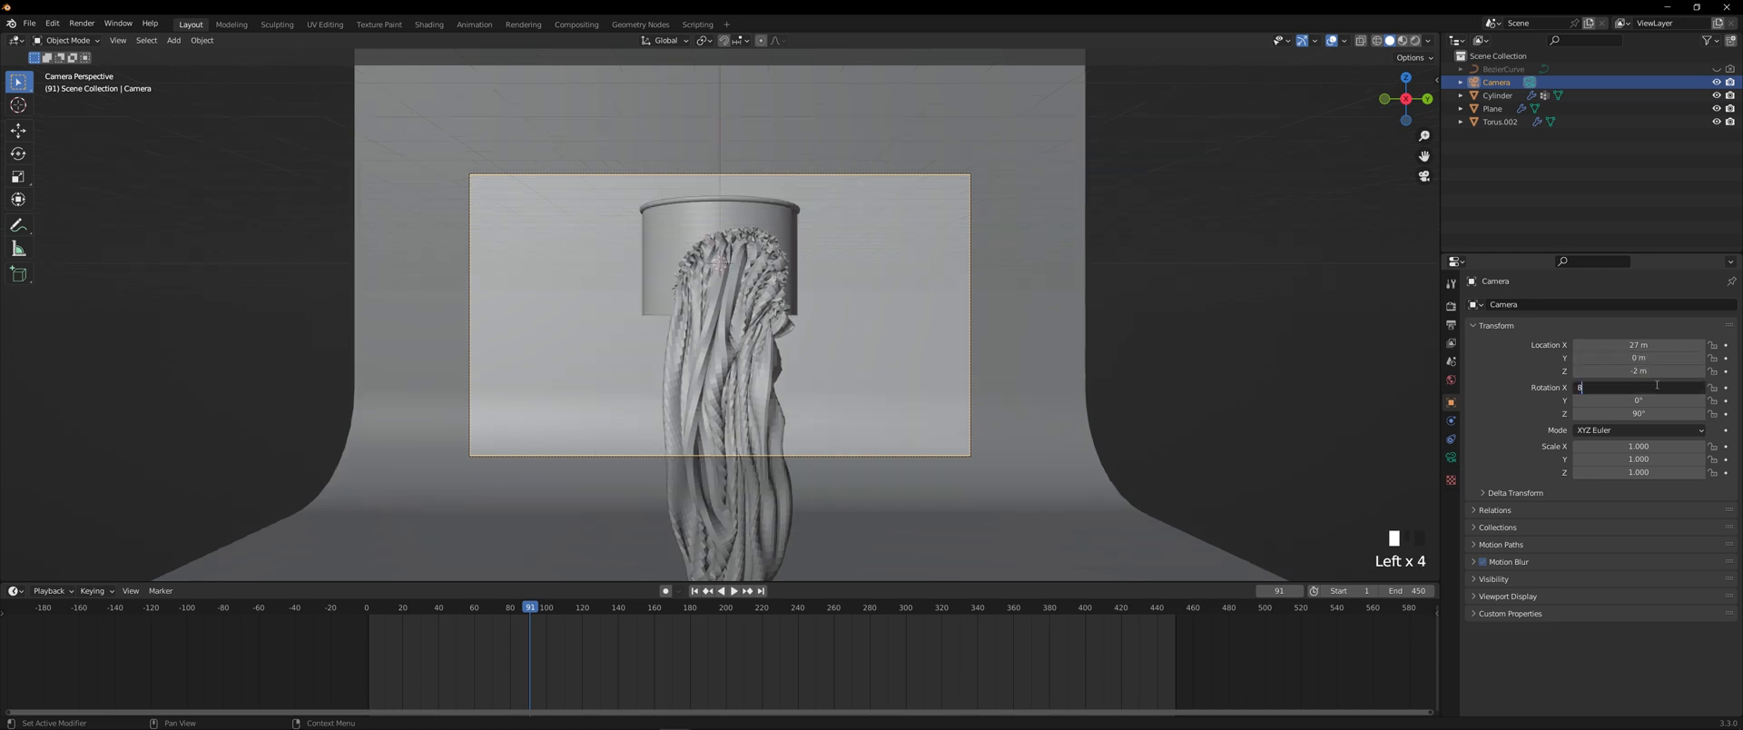
pyautogui.press('Return')
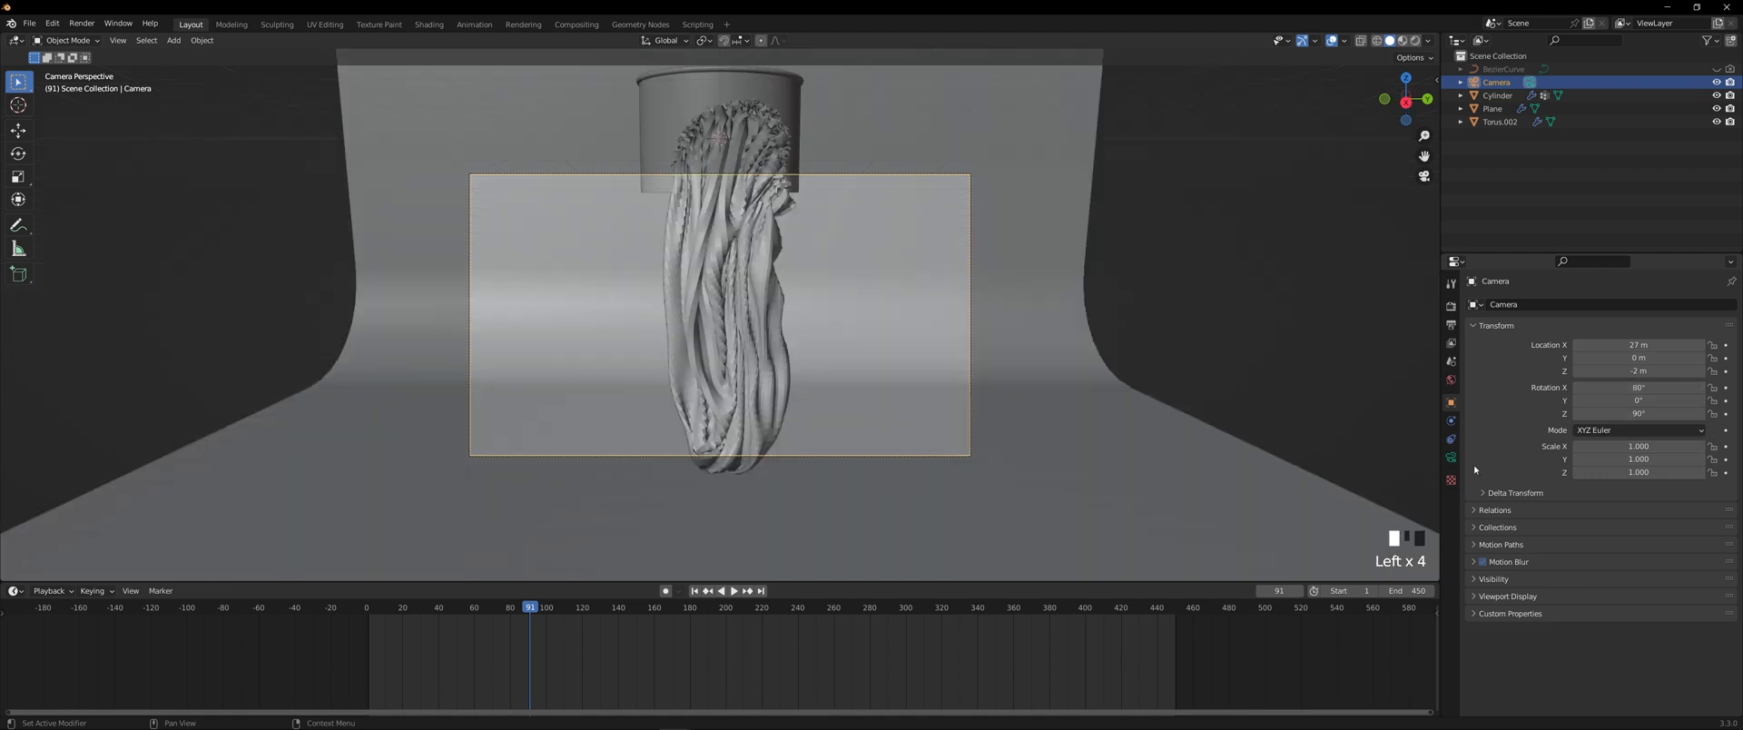
# - Switch the camera lens to Orthographic and raise its orthographic scale to about 35.8
pyautogui.click(1450, 459)
pyautogui.click(1588, 346)
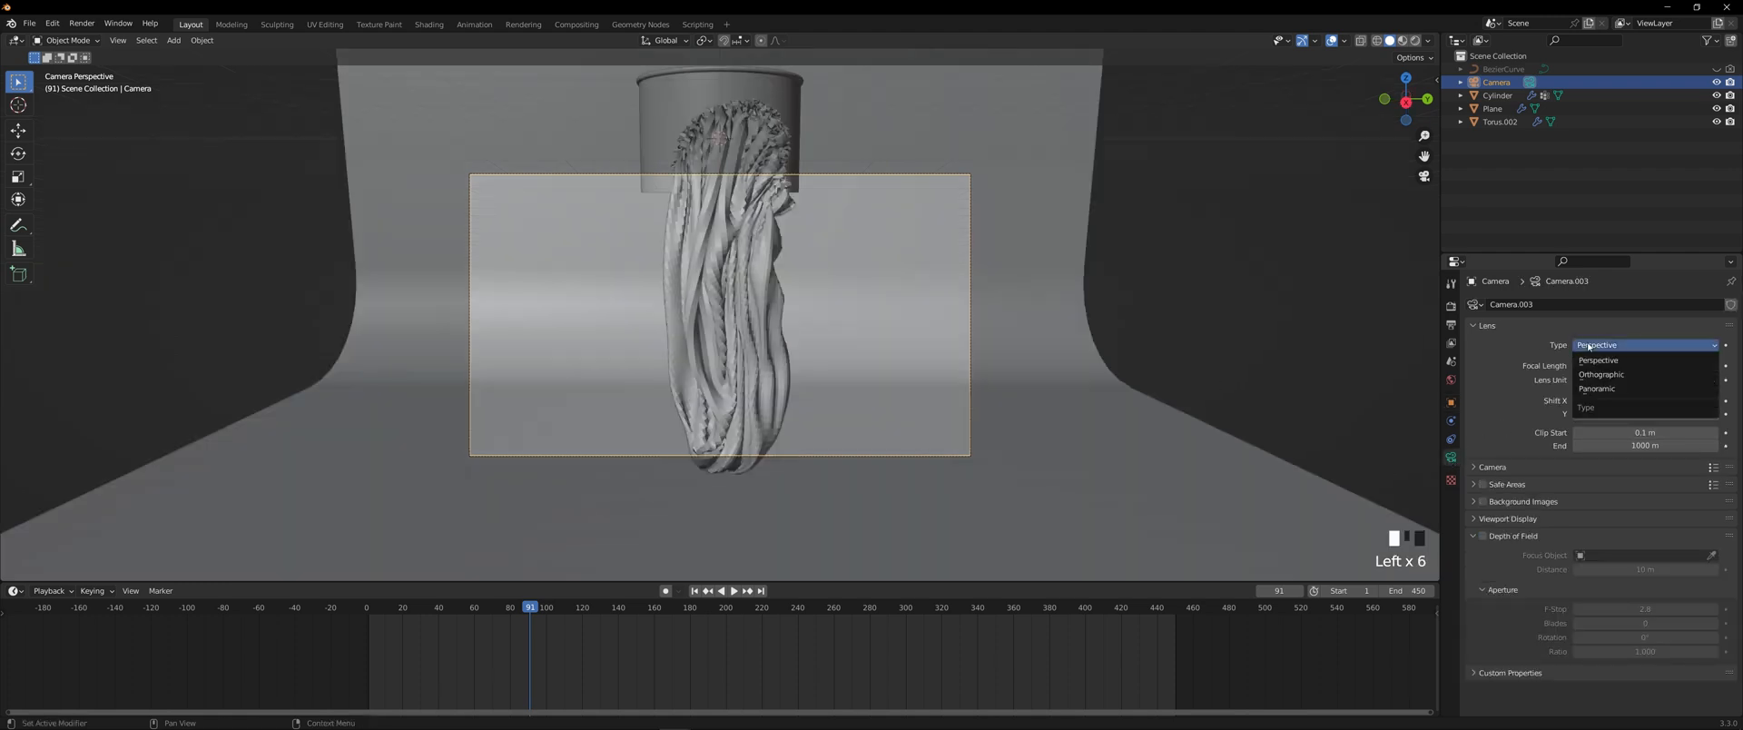
pyautogui.click(1625, 366)
pyautogui.moveTo(1624, 366); pyautogui.dragTo(1706, 366)
# - Go to frame 279 and set the camera's orthographic scale to about 42.4 to frame the fallen cloth
pyautogui.moveTo(534, 613); pyautogui.dragTo(869, 628)
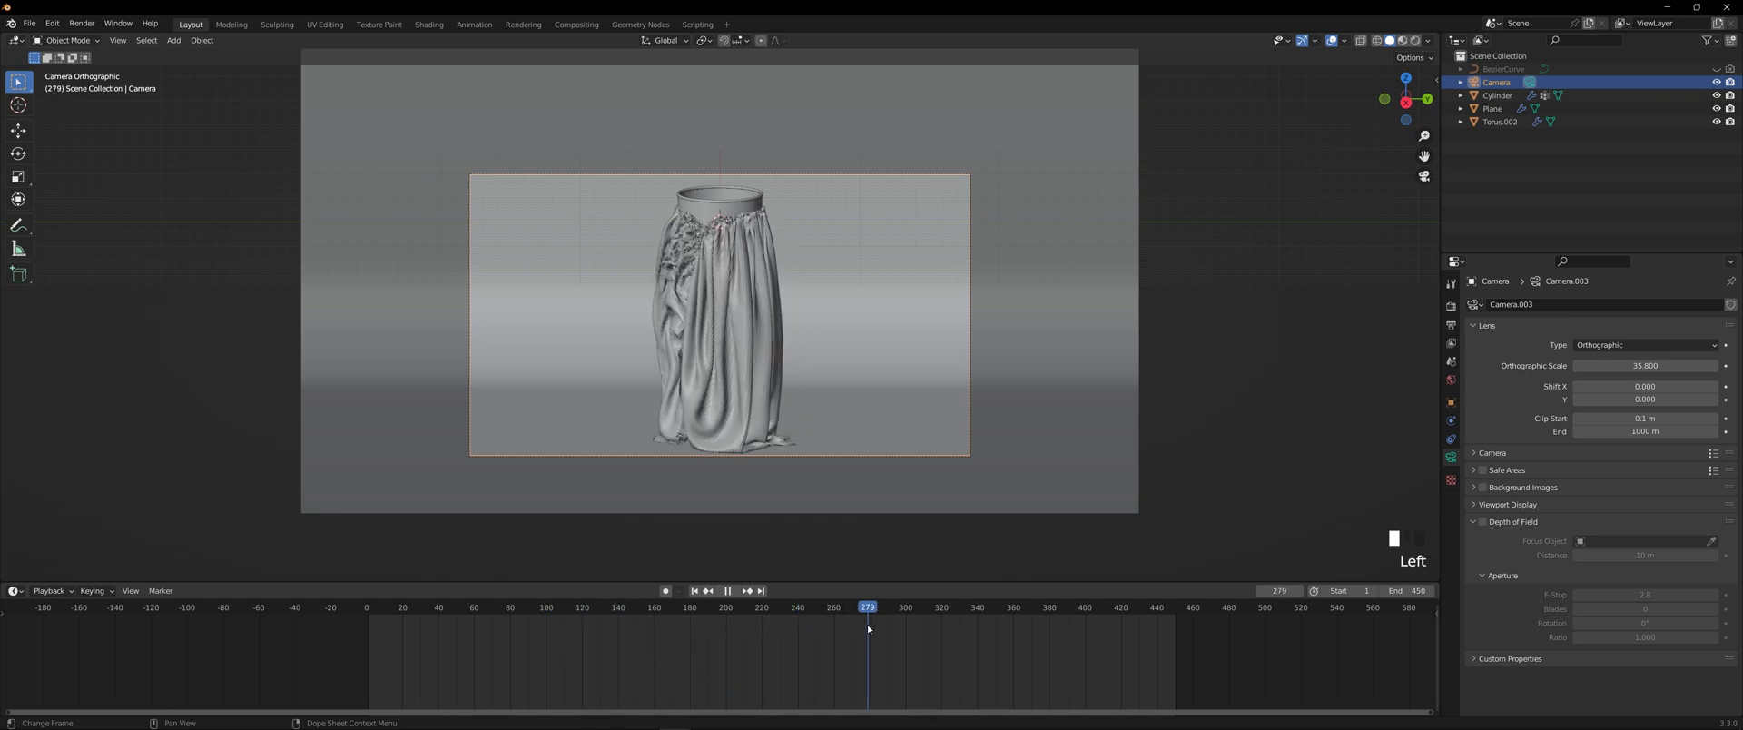
pyautogui.moveTo(1620, 365); pyautogui.dragTo(1718, 365)
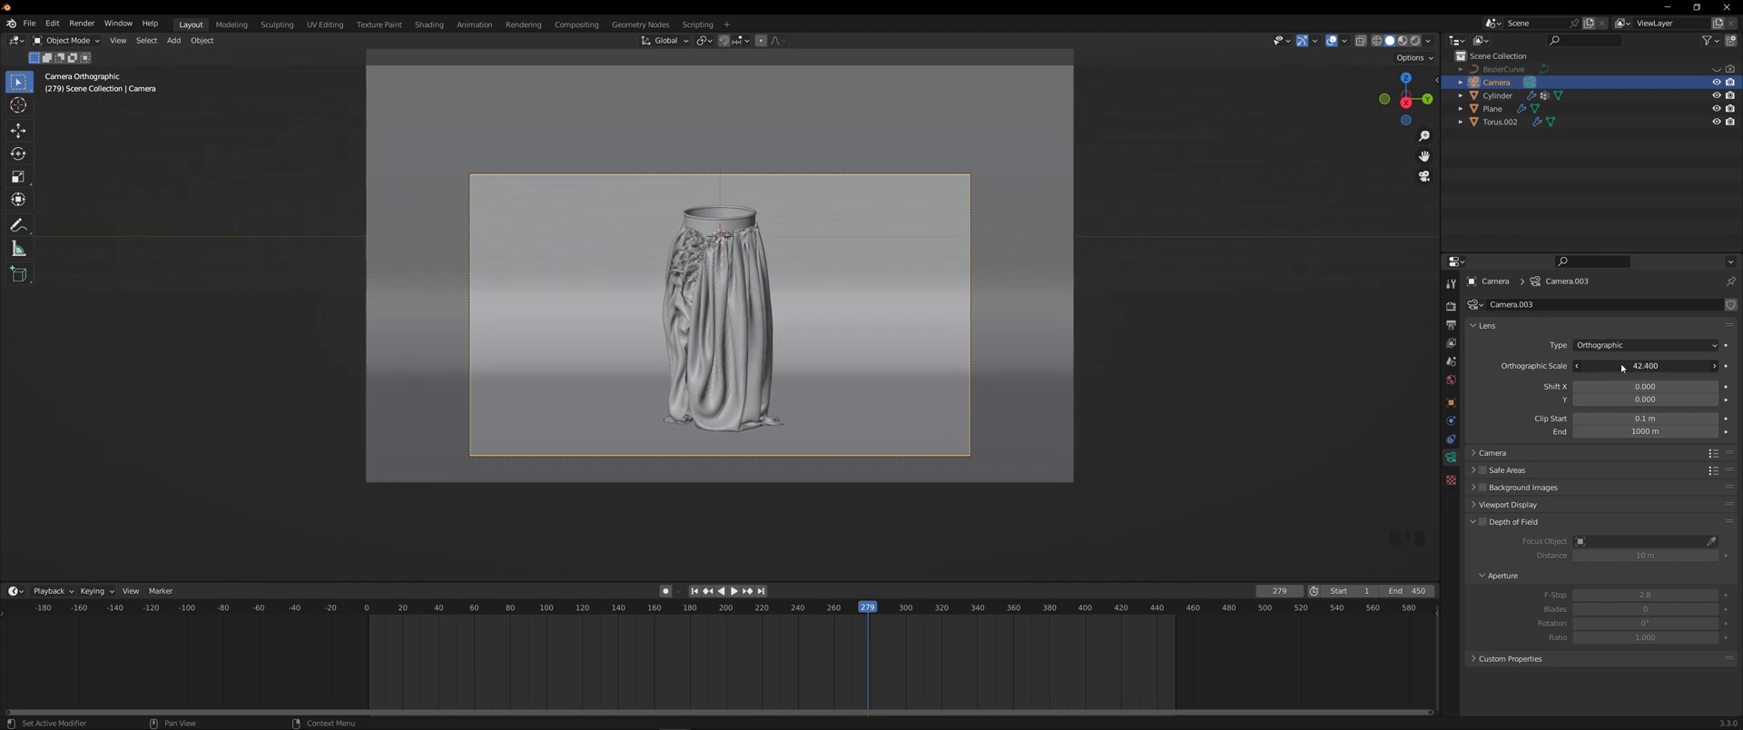
pyautogui.scroll(2, 937, 447)
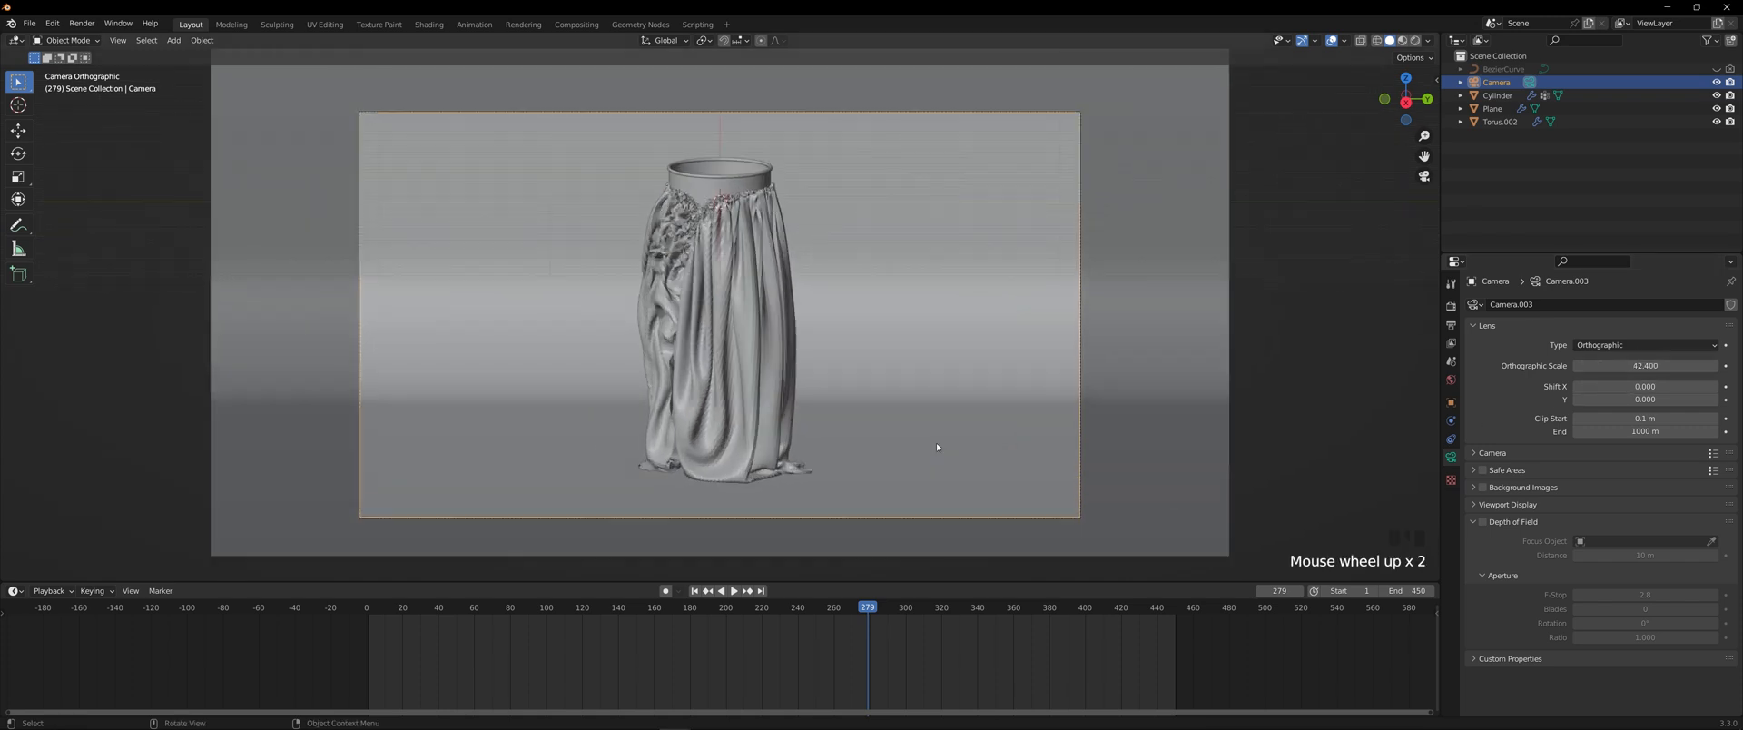
# - Enable Render Region in the output settings and switch the viewport to rendered shading
pyautogui.click(1451, 324)
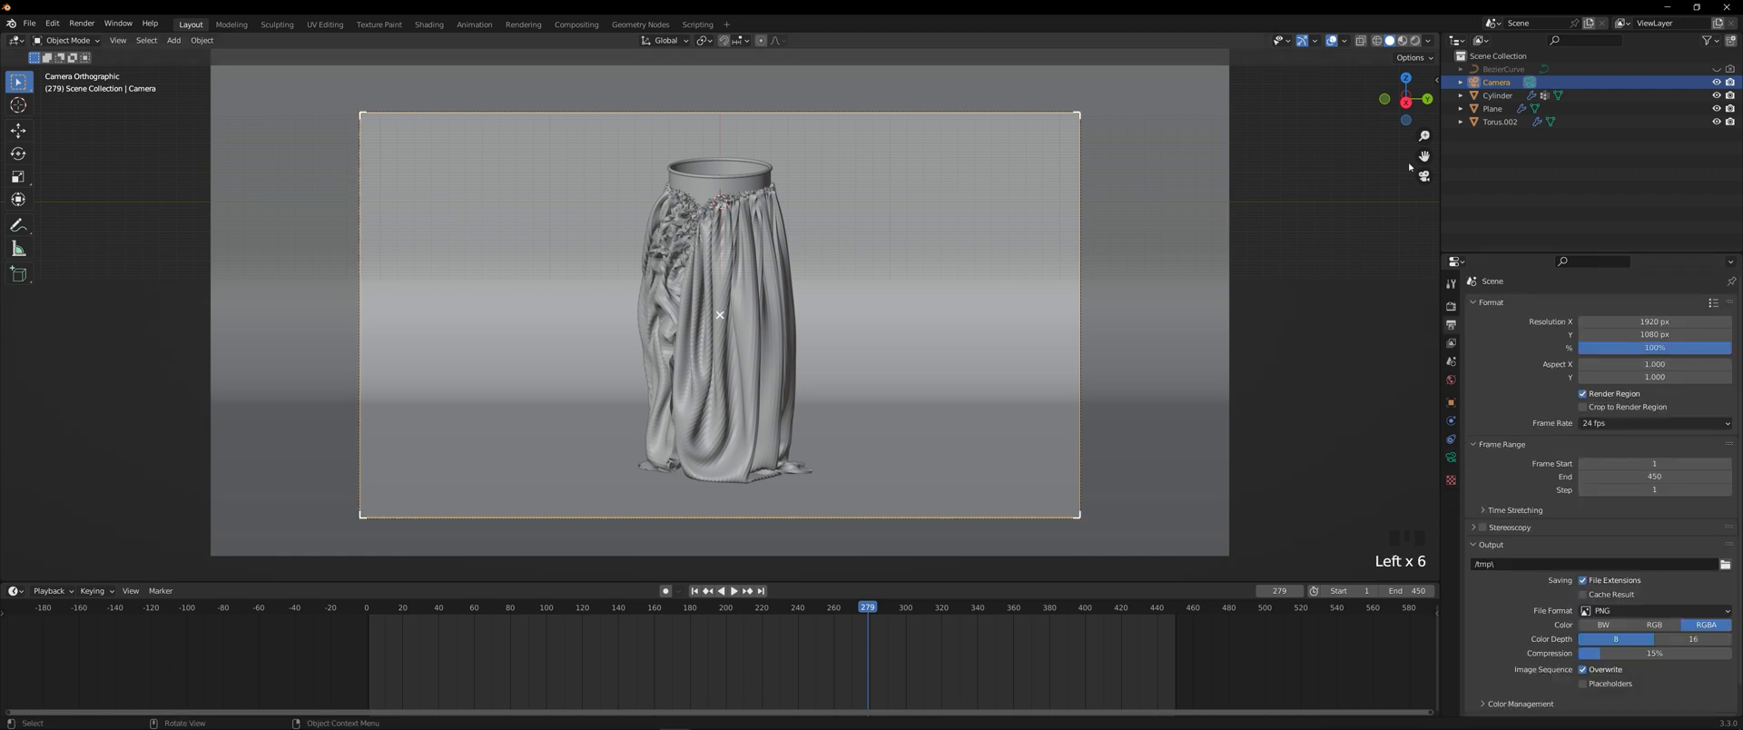
pyautogui.click(1415, 41)
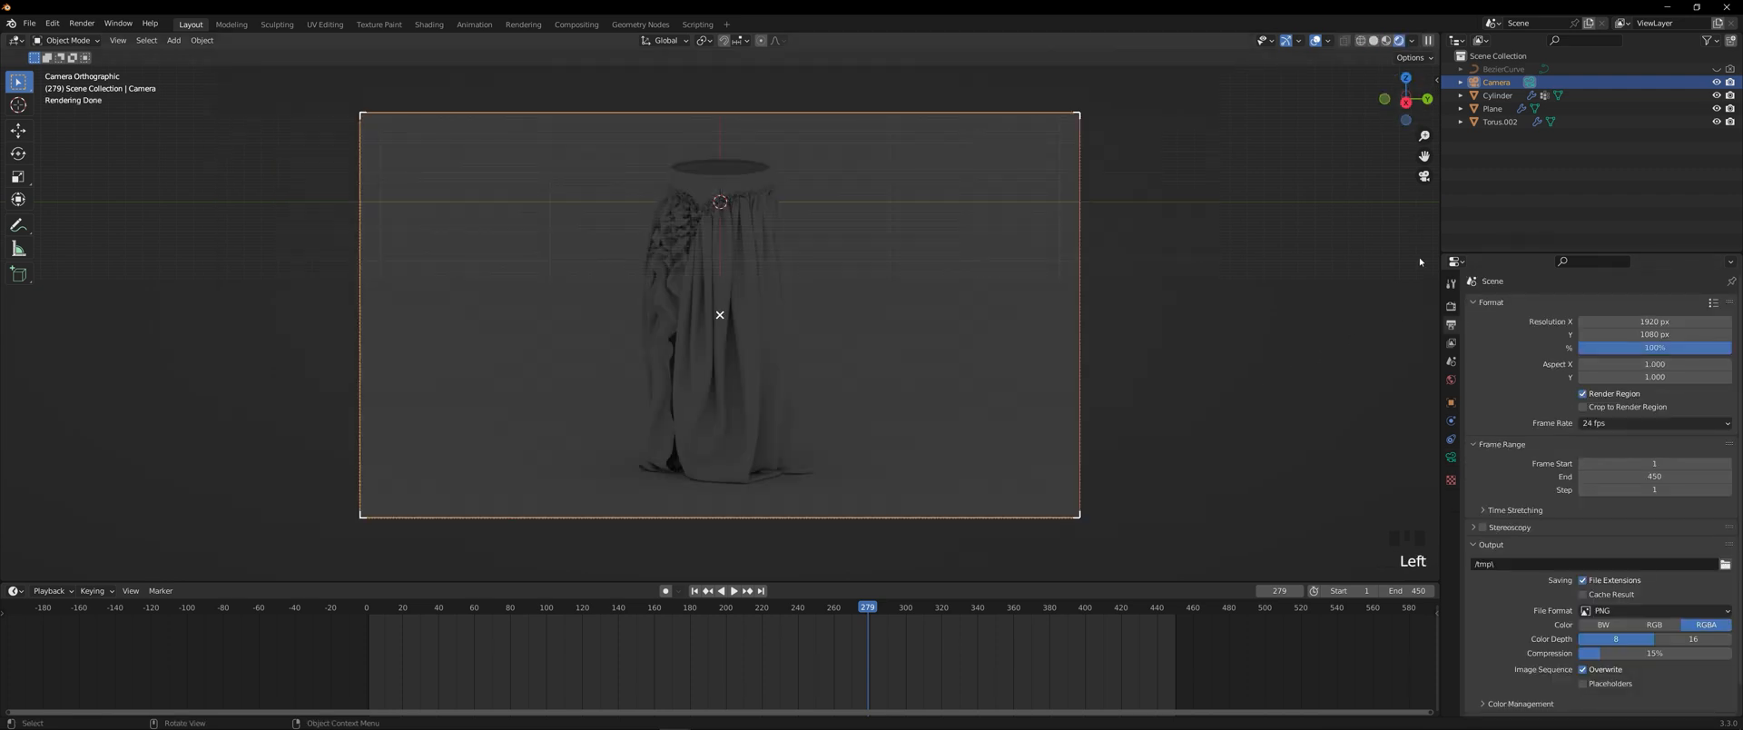
# - Use an Environment Texture as the world background colour and load hamburg_2K.hdr into it
pyautogui.click(1450, 379)
pyautogui.click(1565, 382)
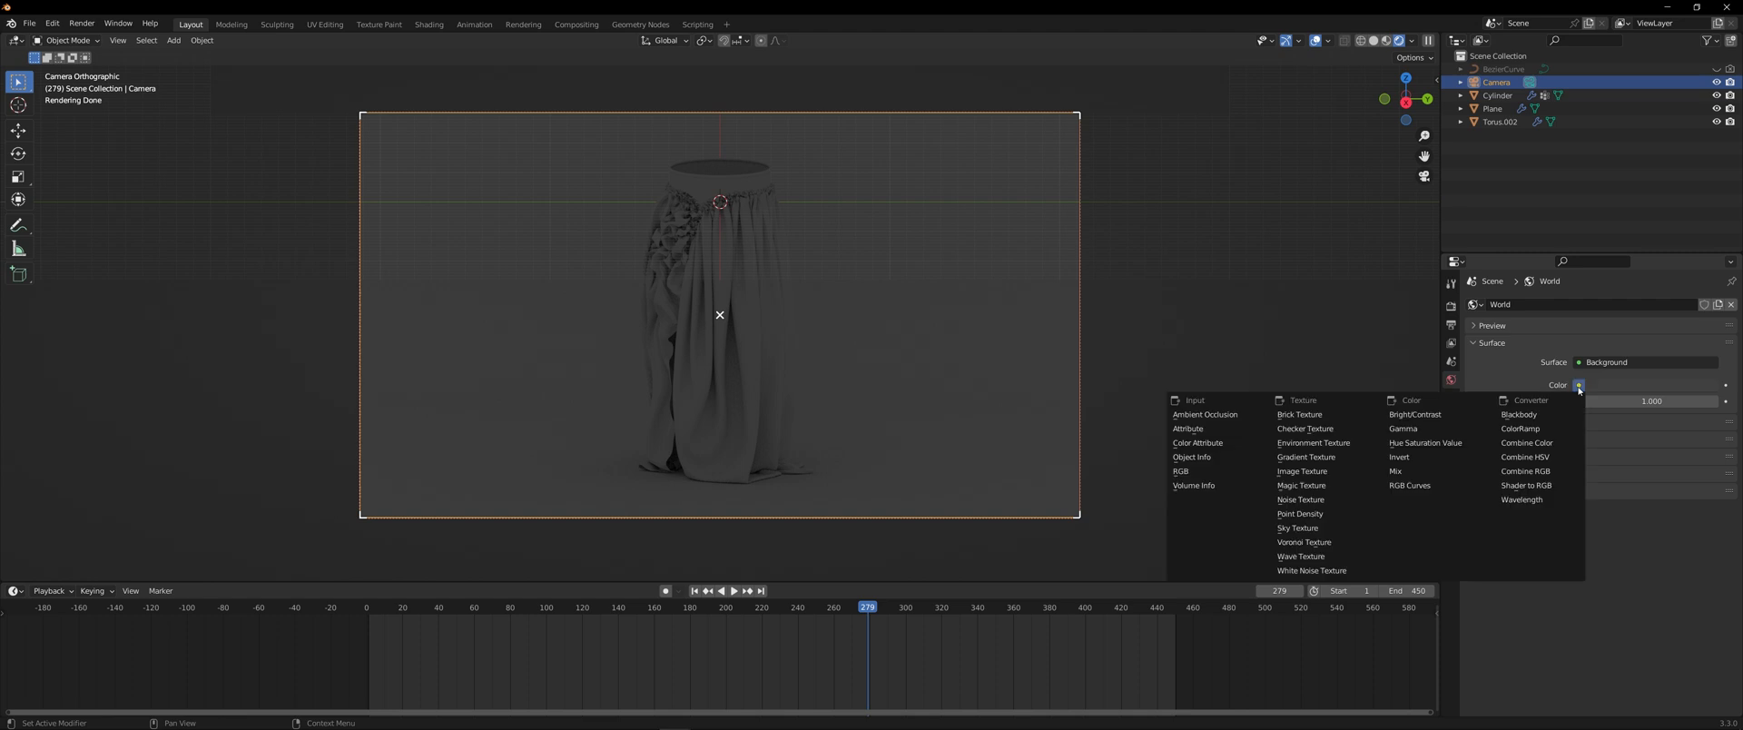
pyautogui.click(1371, 439)
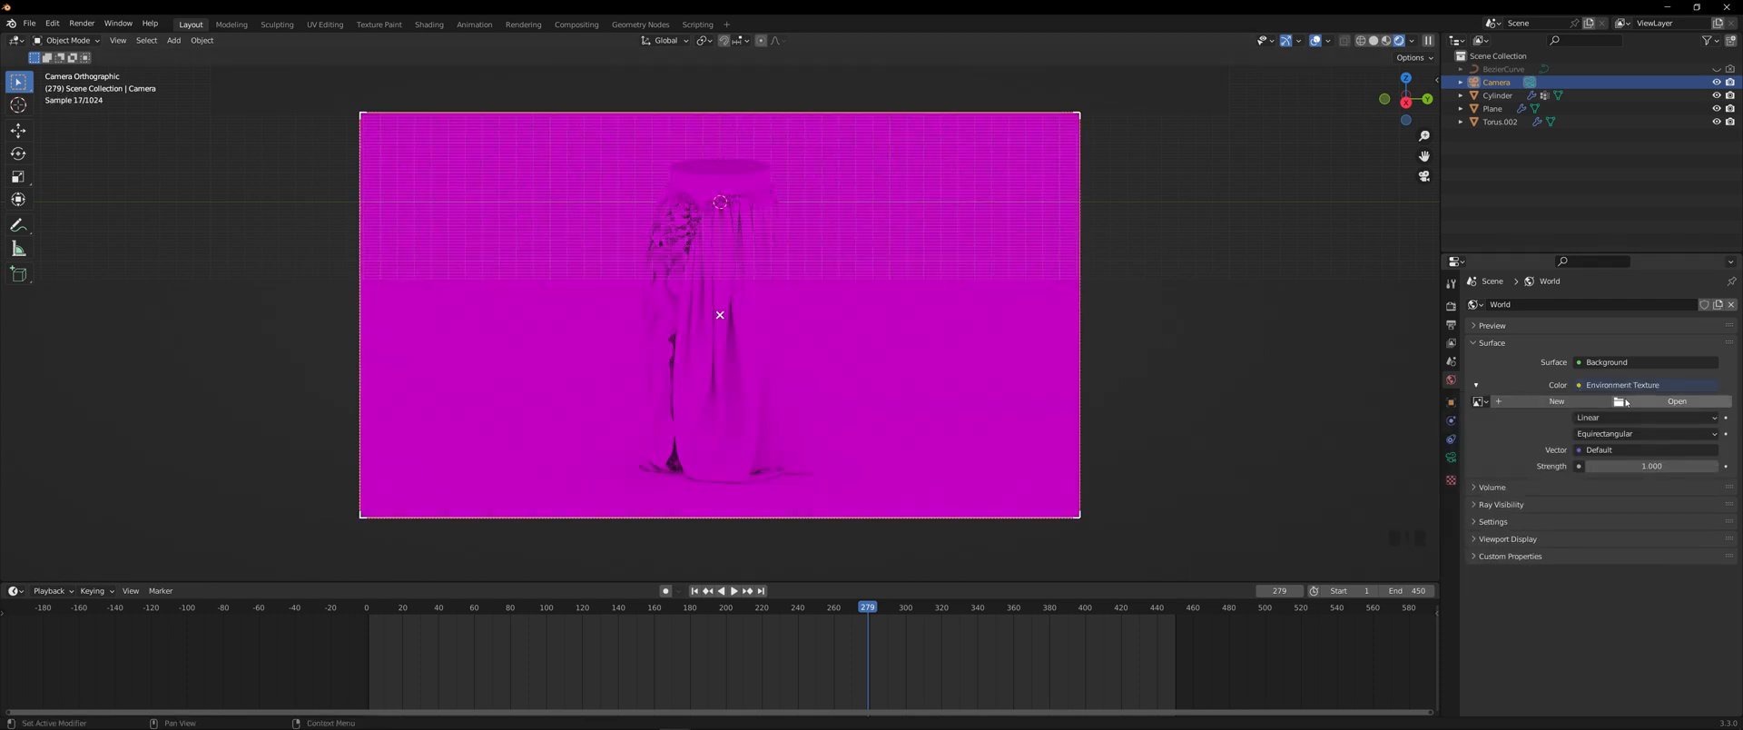
pyautogui.click(1675, 401)
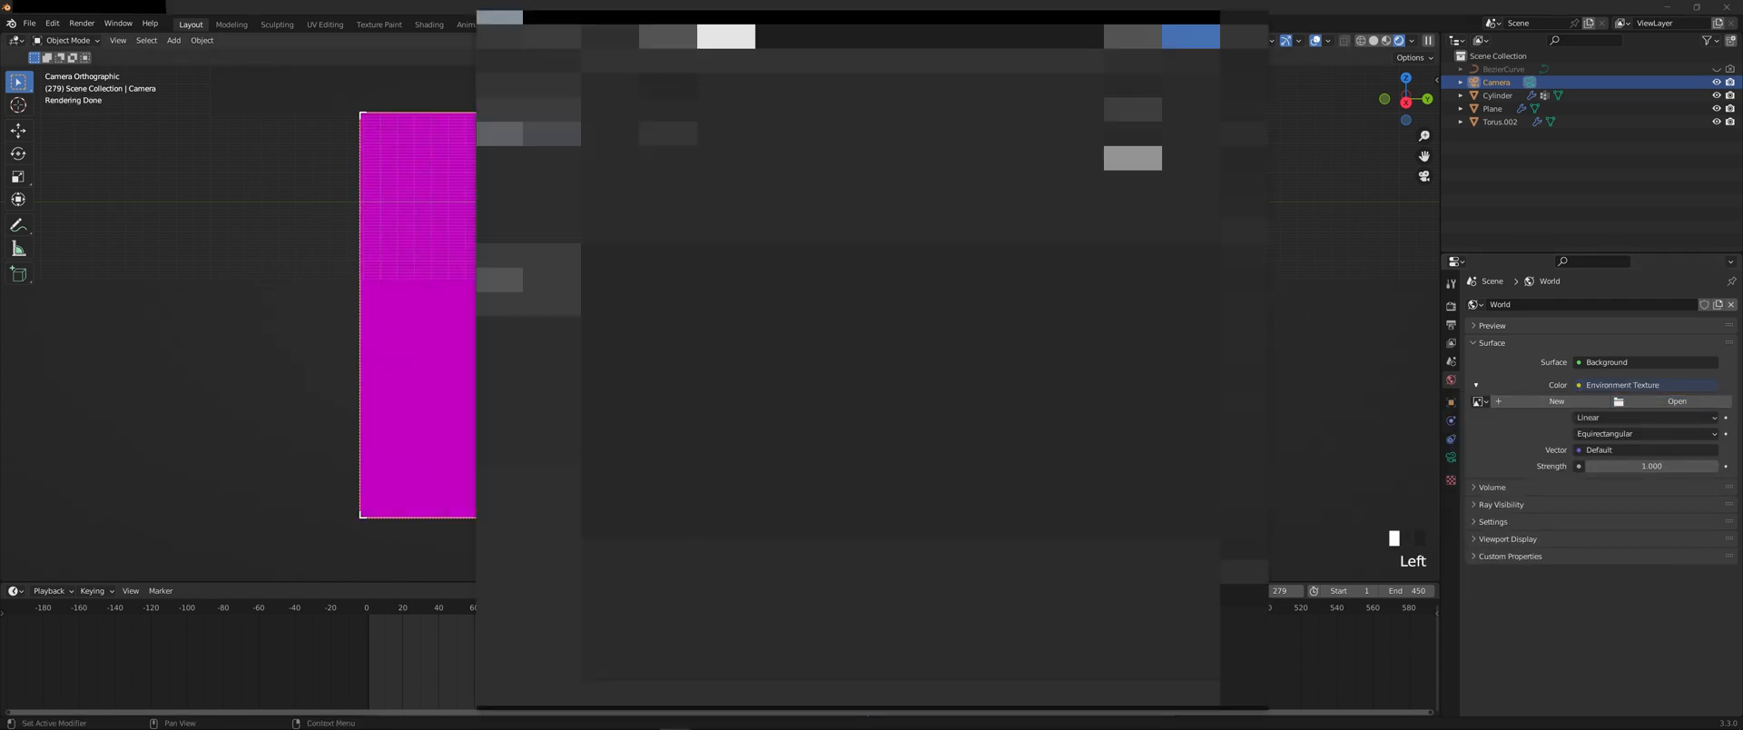
pyautogui.doubleClick(735, 210)
# - Select the cylinder, split the 3D viewport vertically, and change the new area to a Shader Editor
pyautogui.click(783, 244)
pyautogui.scroll(1, 783, 245)
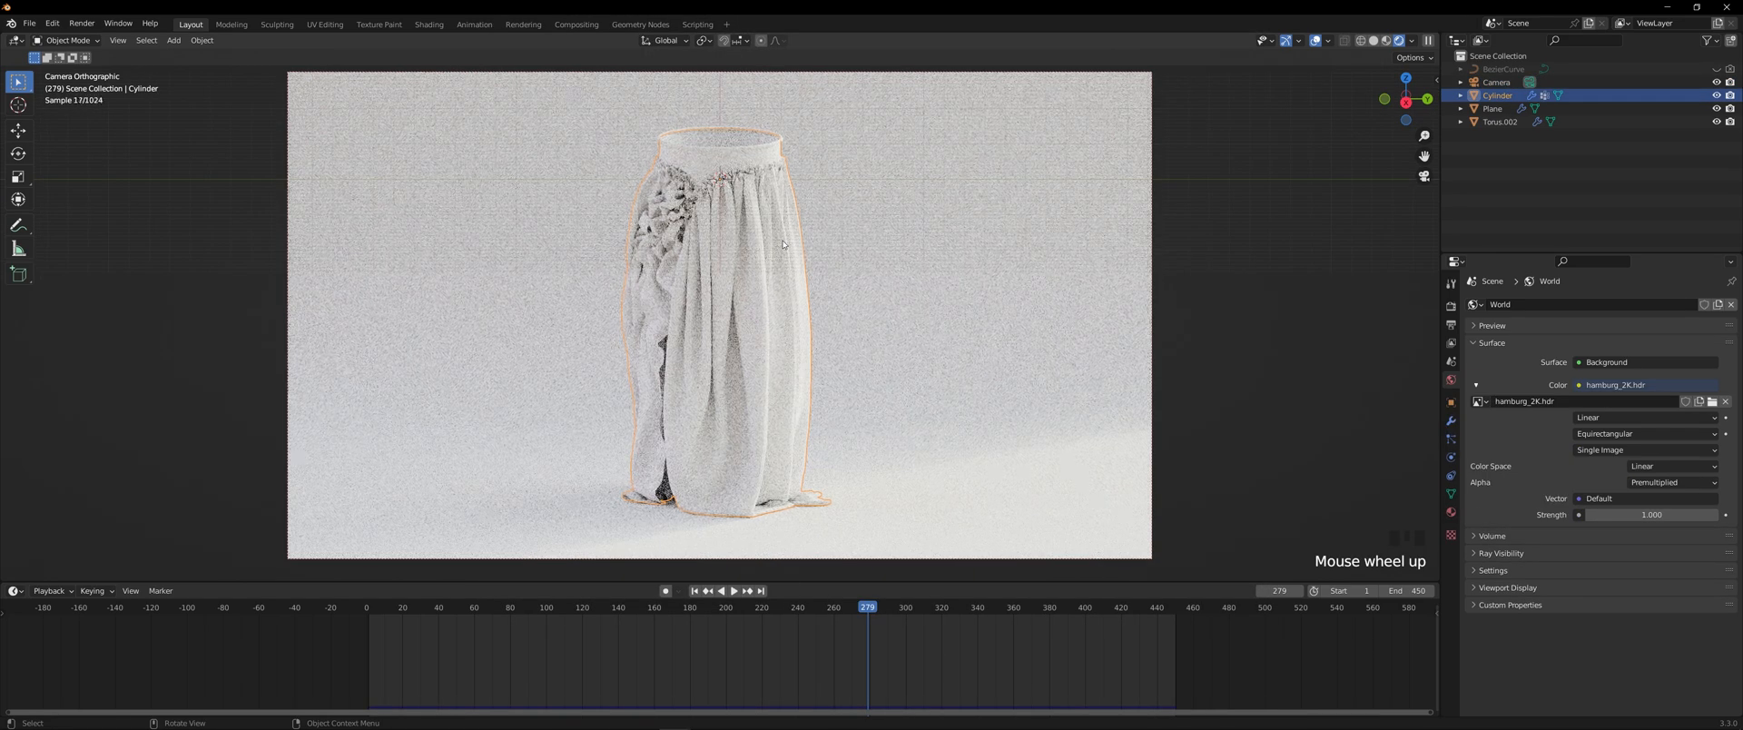
pyautogui.moveTo(1438, 33); pyautogui.dragTo(617, 272)
pyautogui.click(633, 40)
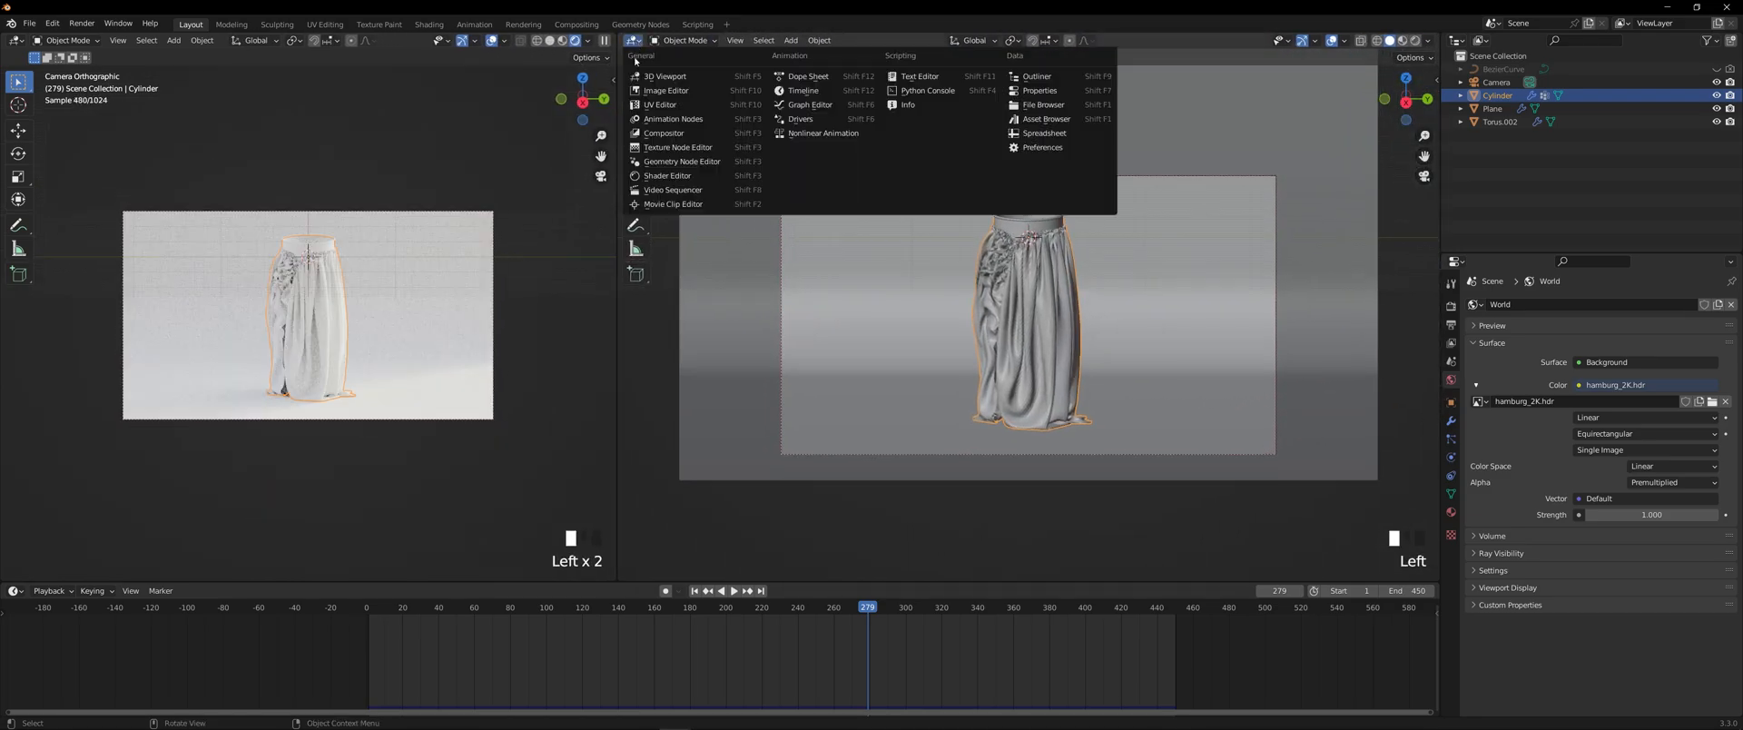
pyautogui.click(680, 174)
pyautogui.scroll(5, 501, 250)
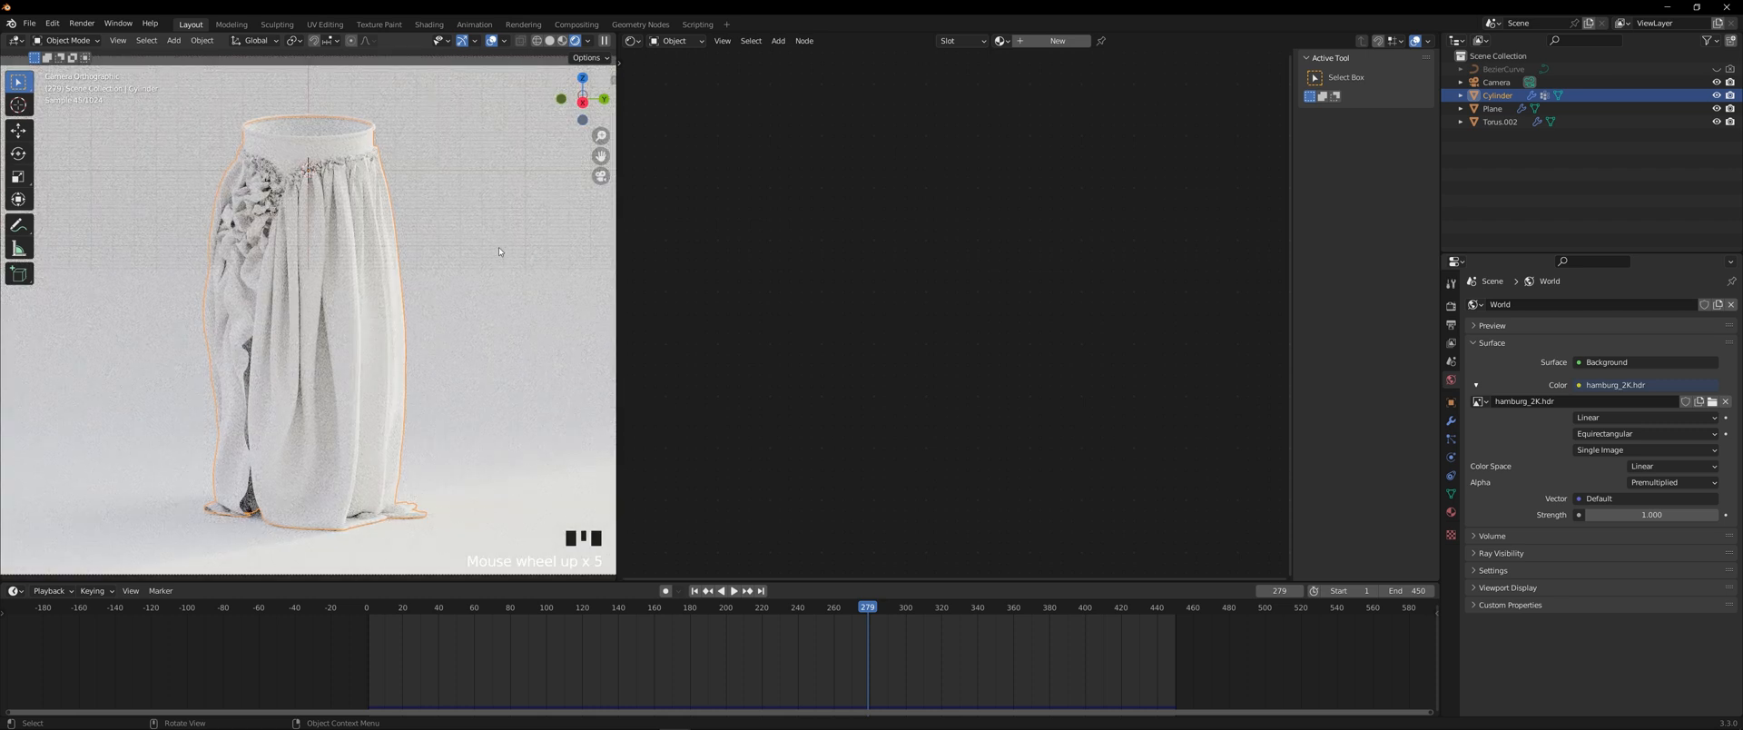
# - Create a new material for the cylinder and set its base color to hex 0F3D3E
pyautogui.click(1056, 41)
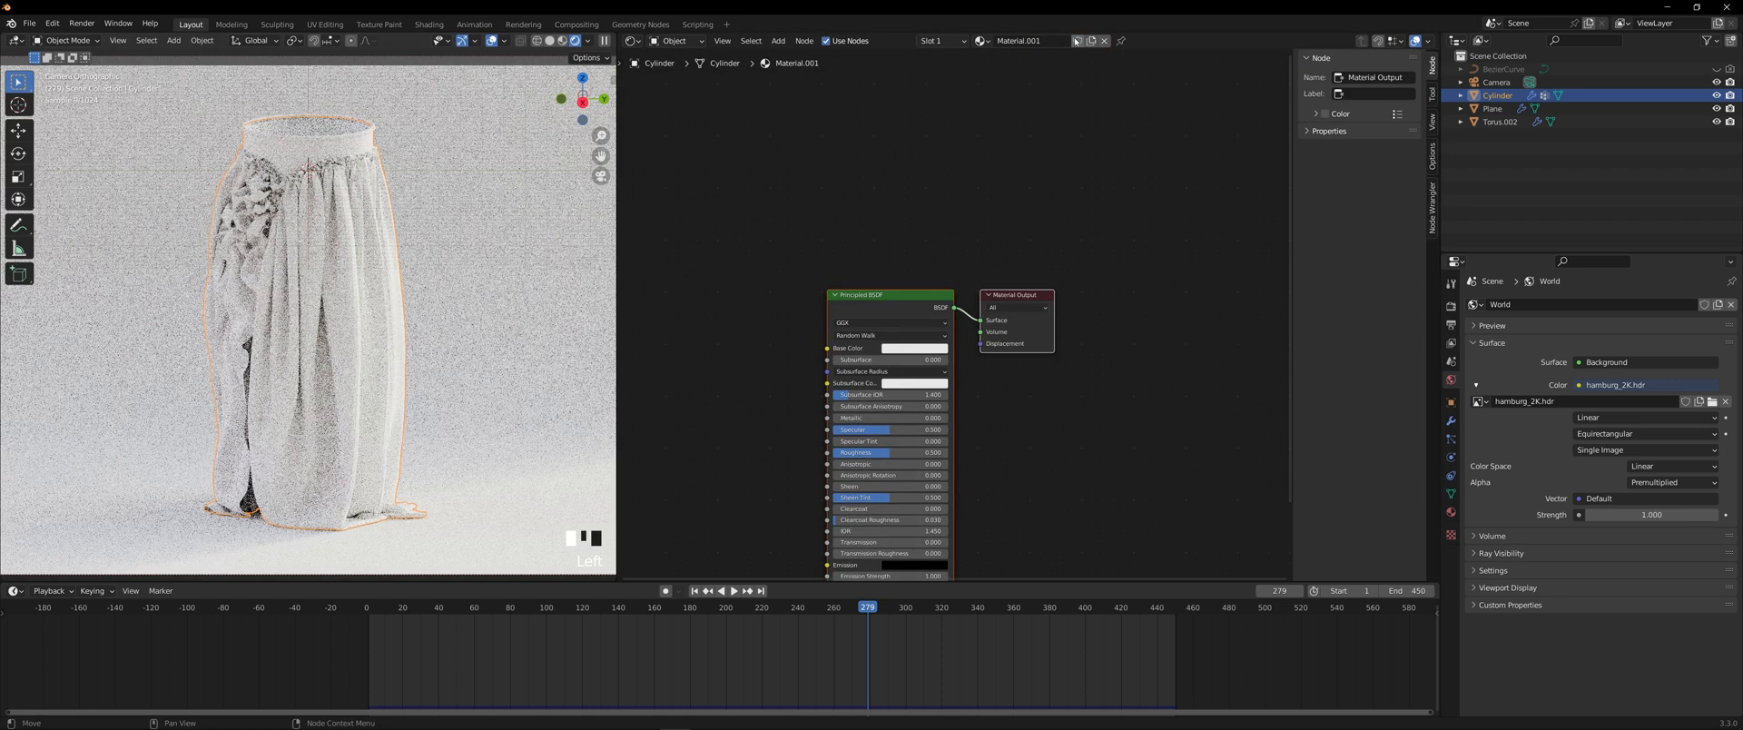
pyautogui.moveTo(967, 225); pyautogui.dragTo(1110, 82, button='middle')
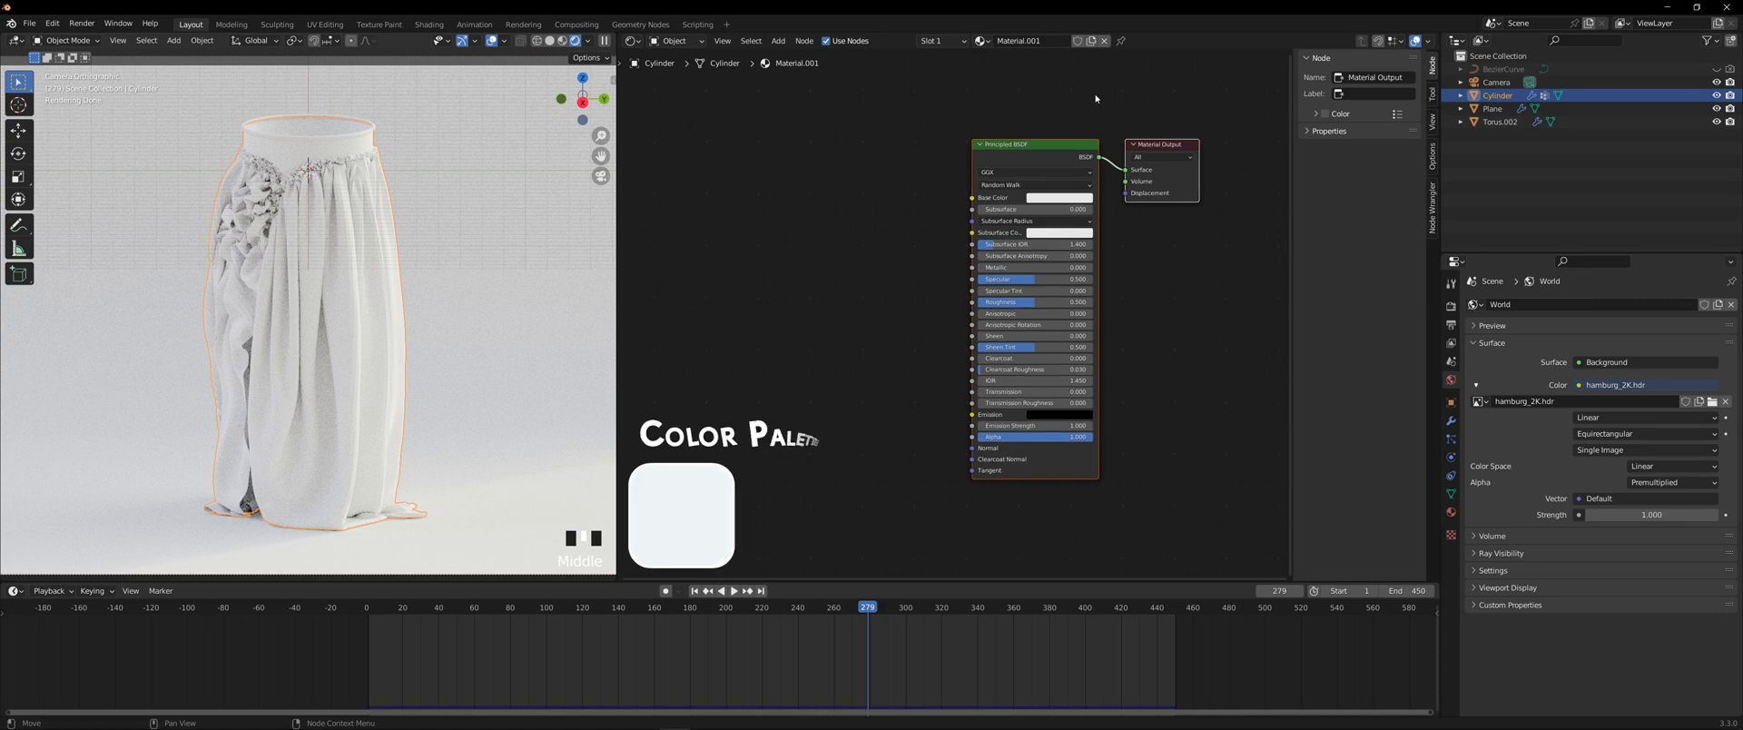
pyautogui.scroll(2, 1141, 216)
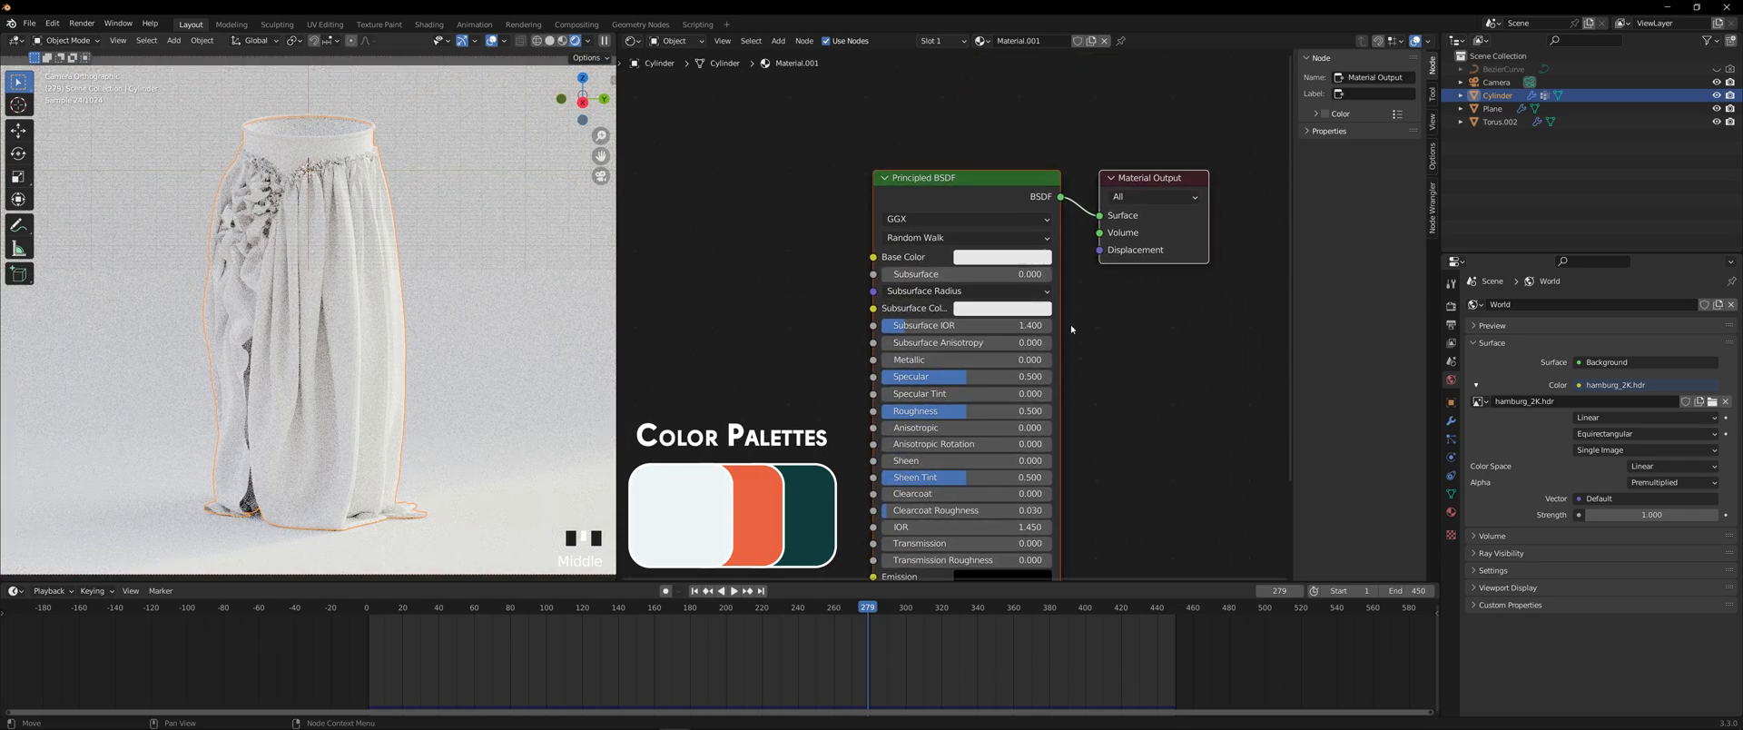
pyautogui.click(1002, 257)
pyautogui.click(1067, 165)
pyautogui.click(1031, 189)
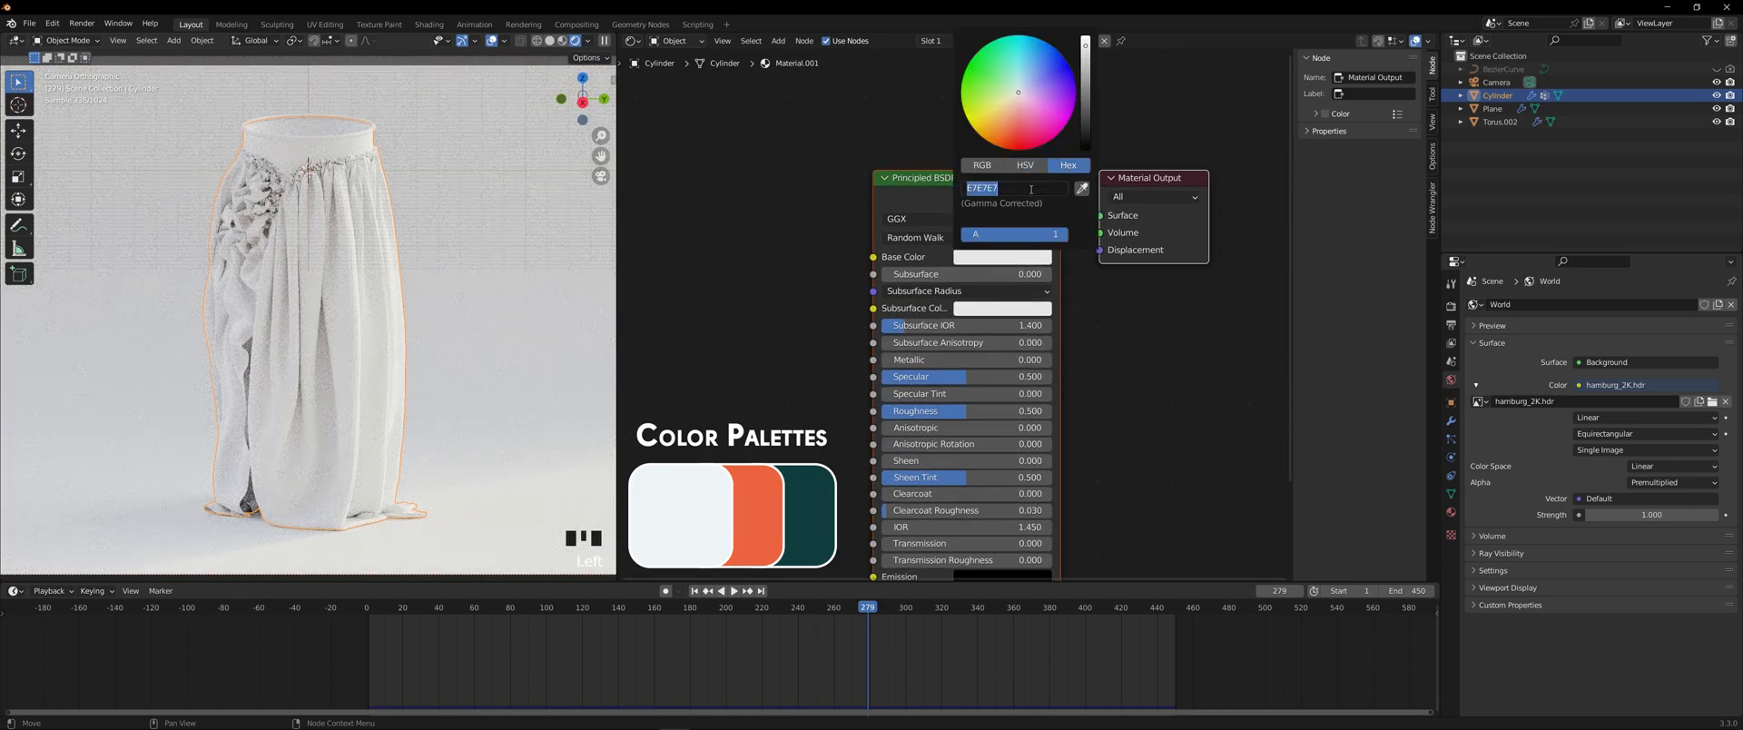
pyautogui.write('0F3D3E')
pyautogui.press('Return')
# - Set the cylinder material's Metallic to 1.000 and its Roughness to 0.35
pyautogui.moveTo(909, 359); pyautogui.dragTo(1051, 360)
pyautogui.doubleClick(980, 410)
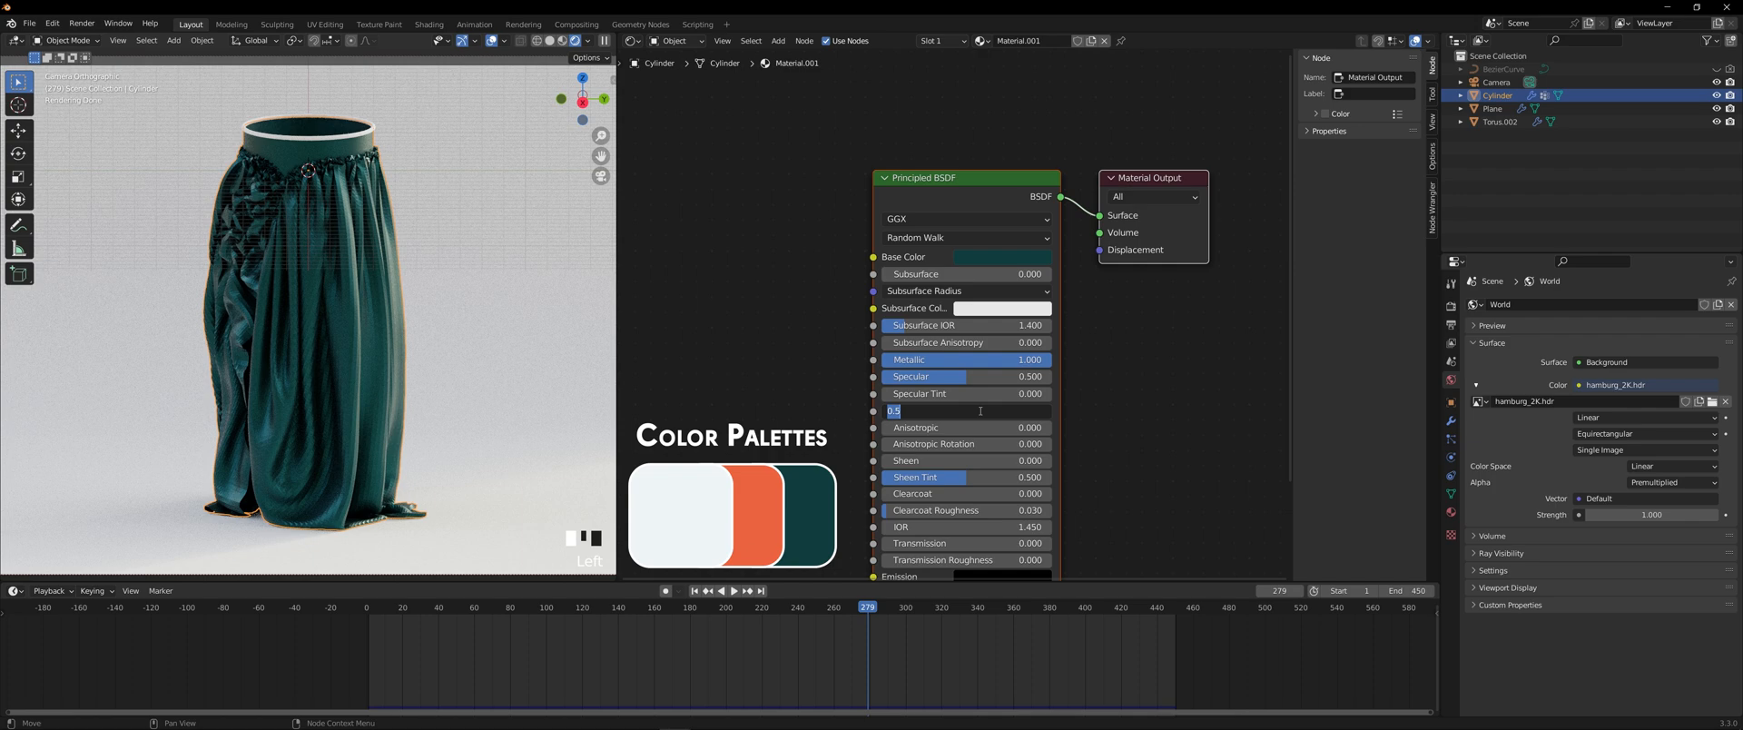
pyautogui.write('0.35')
pyautogui.press('Return')
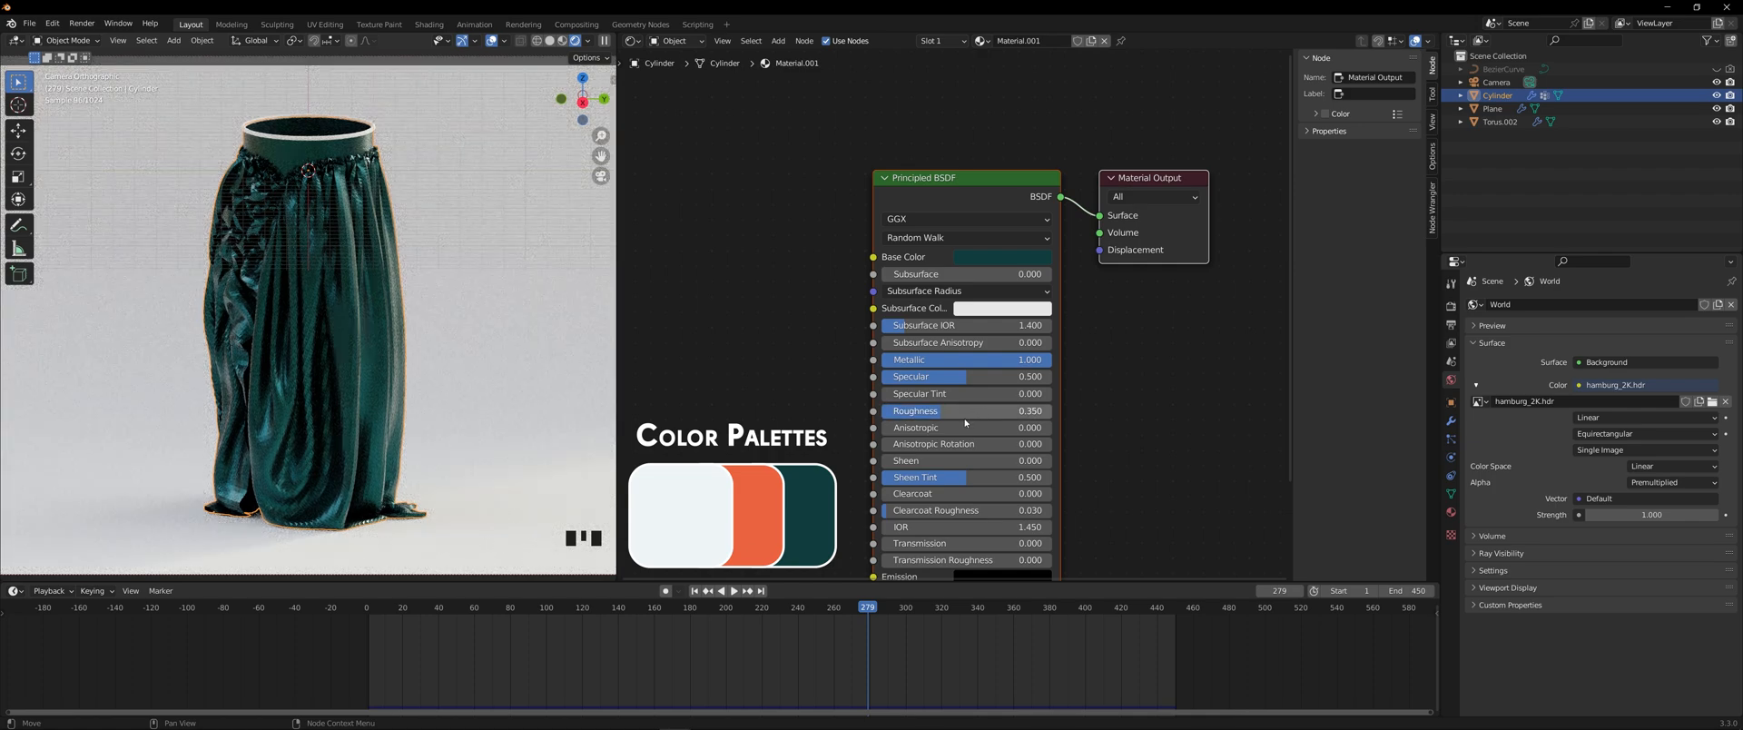
# - Give the rim torus a new material with base color hex EB6440 and Metallic 1.000
pyautogui.click(352, 138)
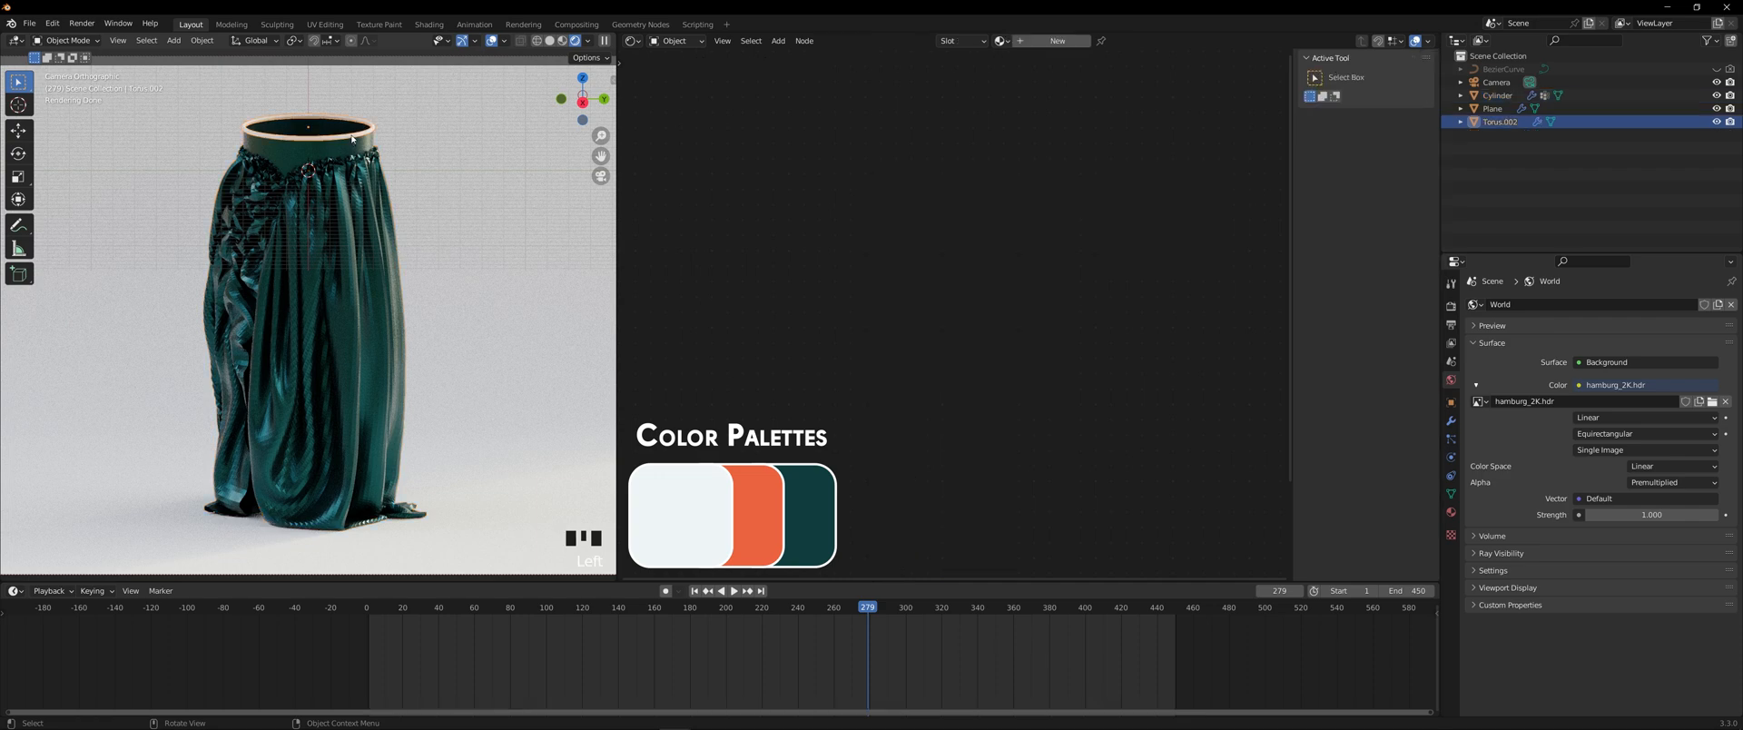
pyautogui.click(1052, 41)
pyautogui.click(1003, 259)
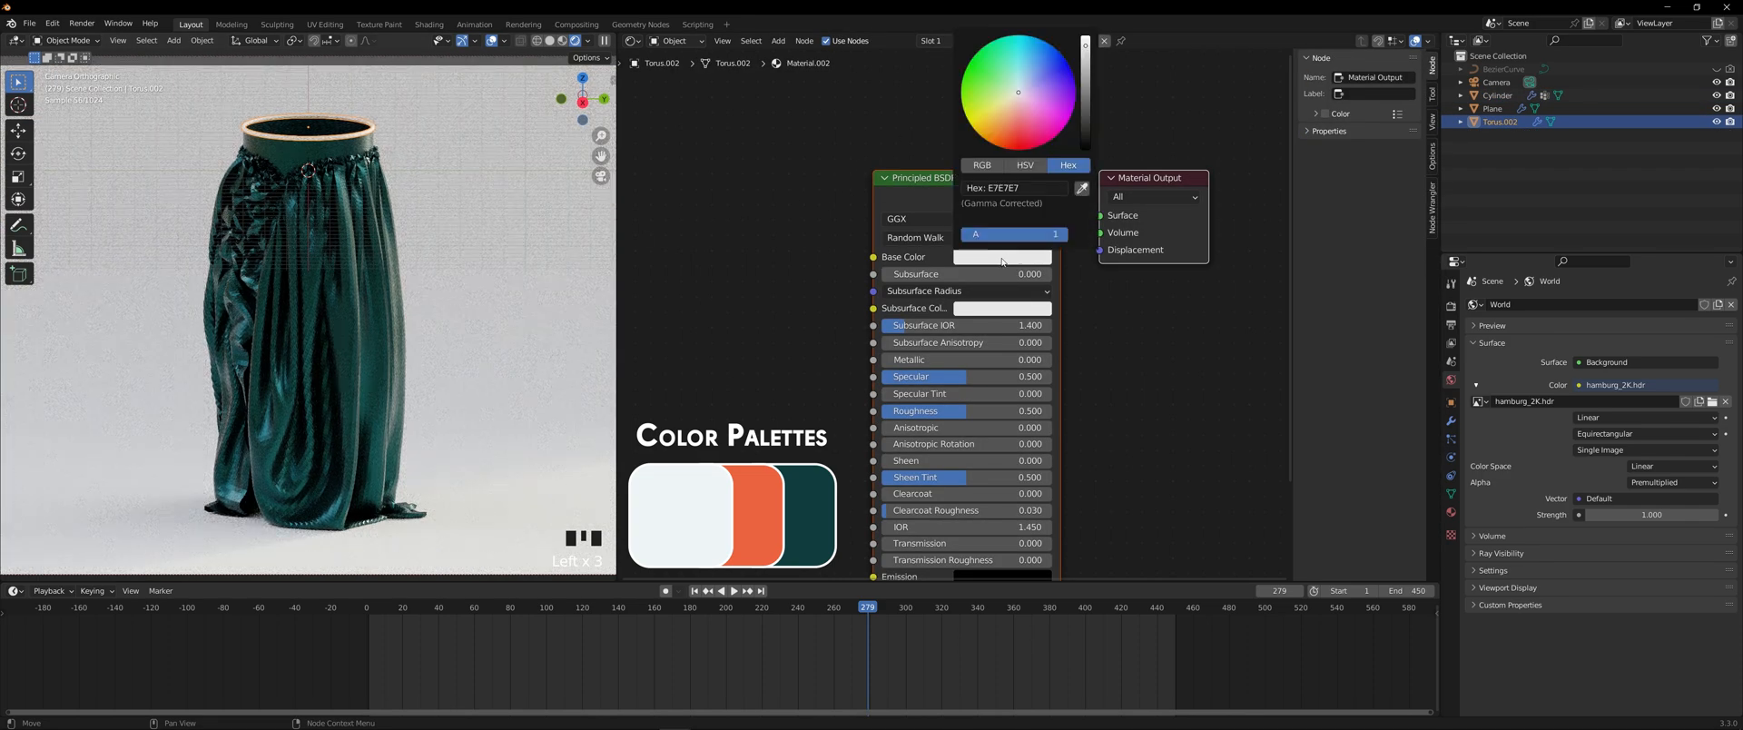
pyautogui.click(1035, 185)
pyautogui.write('EB6440')
pyautogui.press('Return')
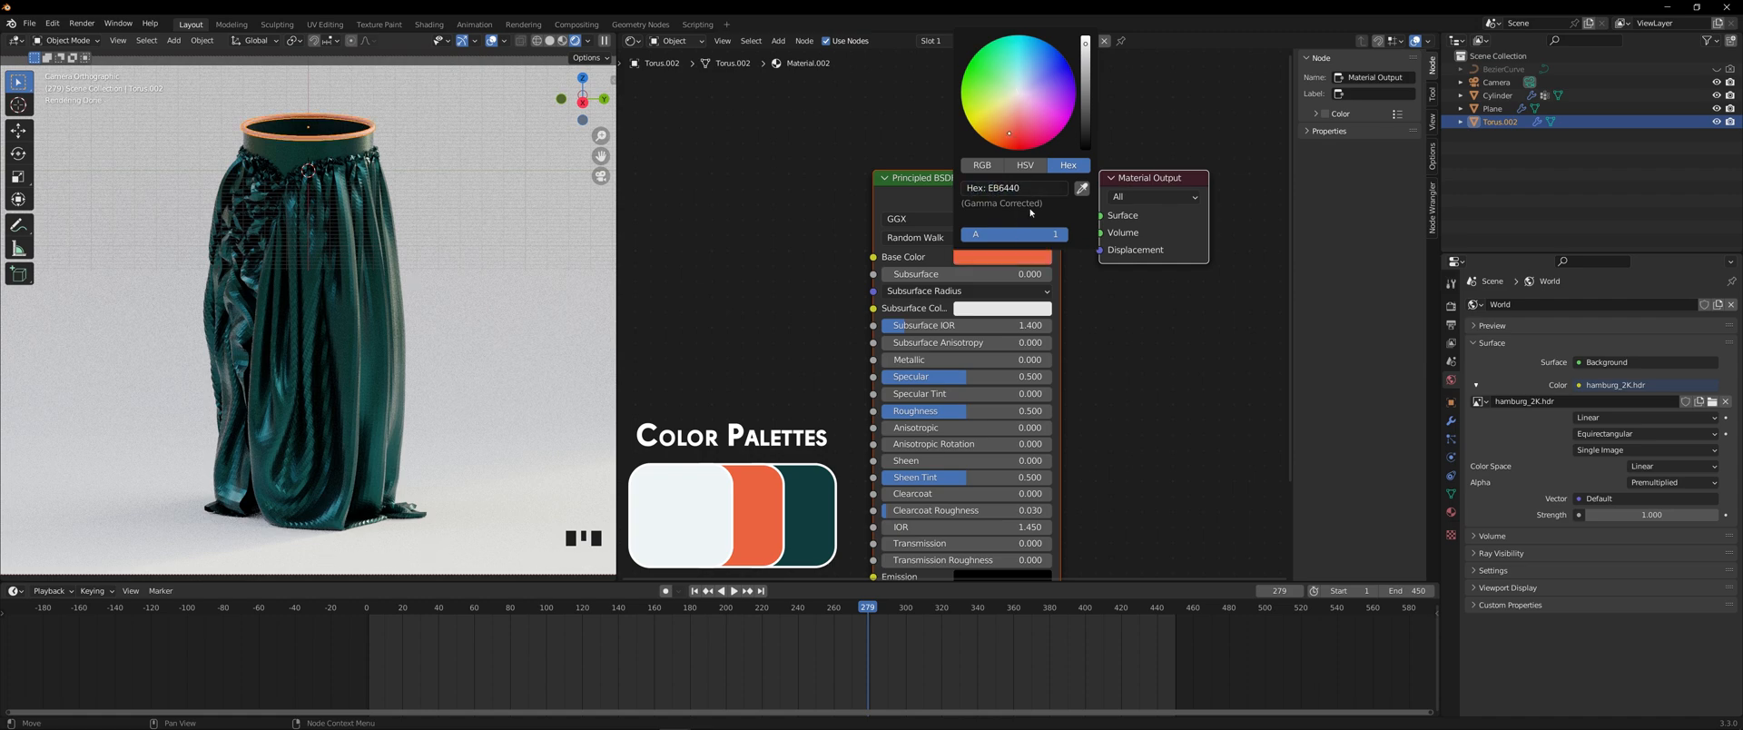
pyautogui.moveTo(930, 360); pyautogui.dragTo(1104, 360)
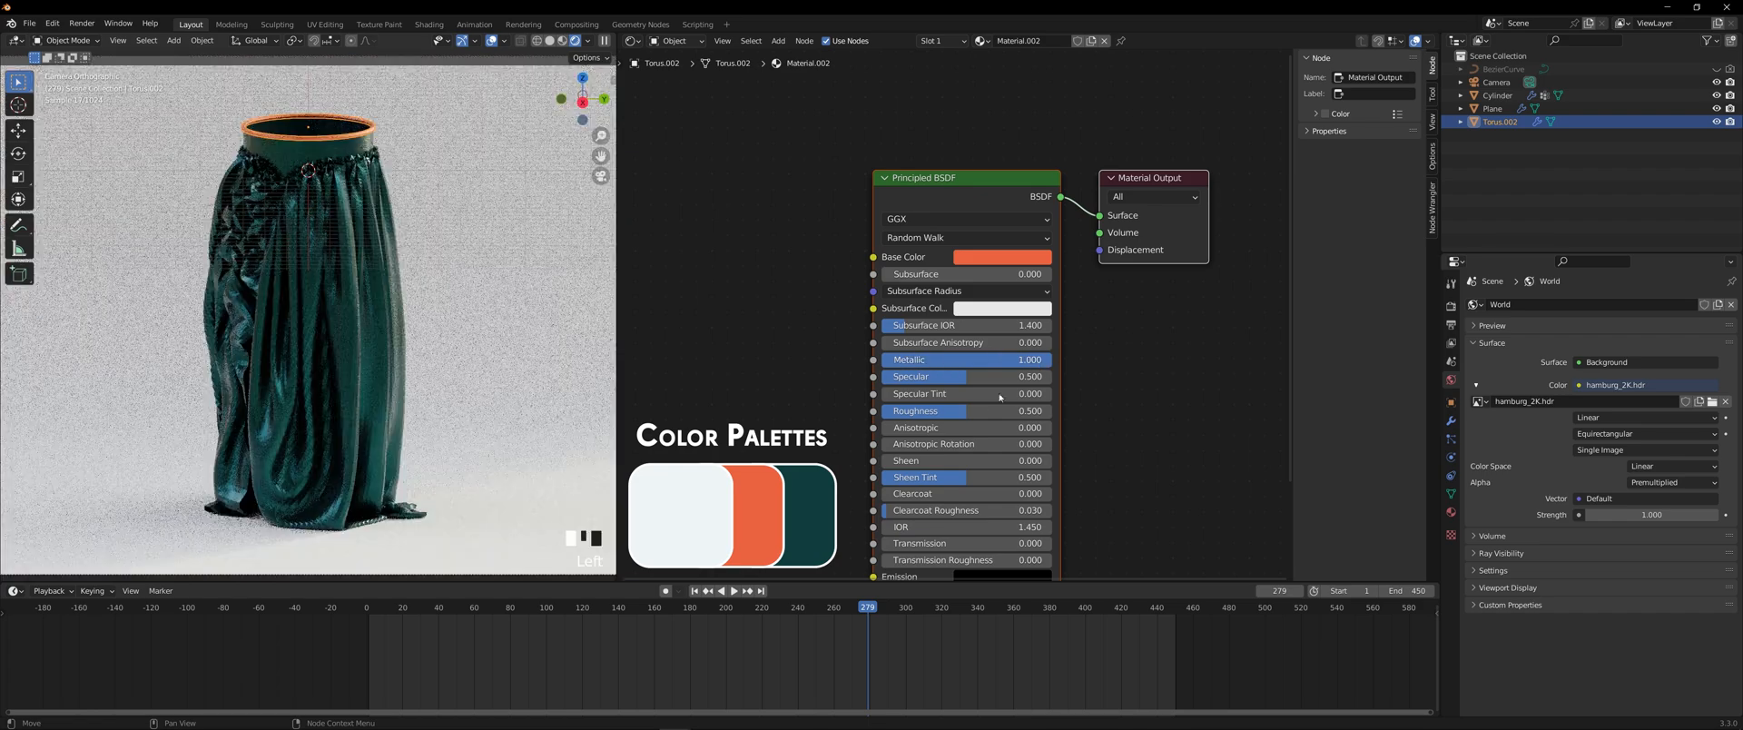
# - Set the rim torus material's Roughness to 0.25
pyautogui.click(960, 410)
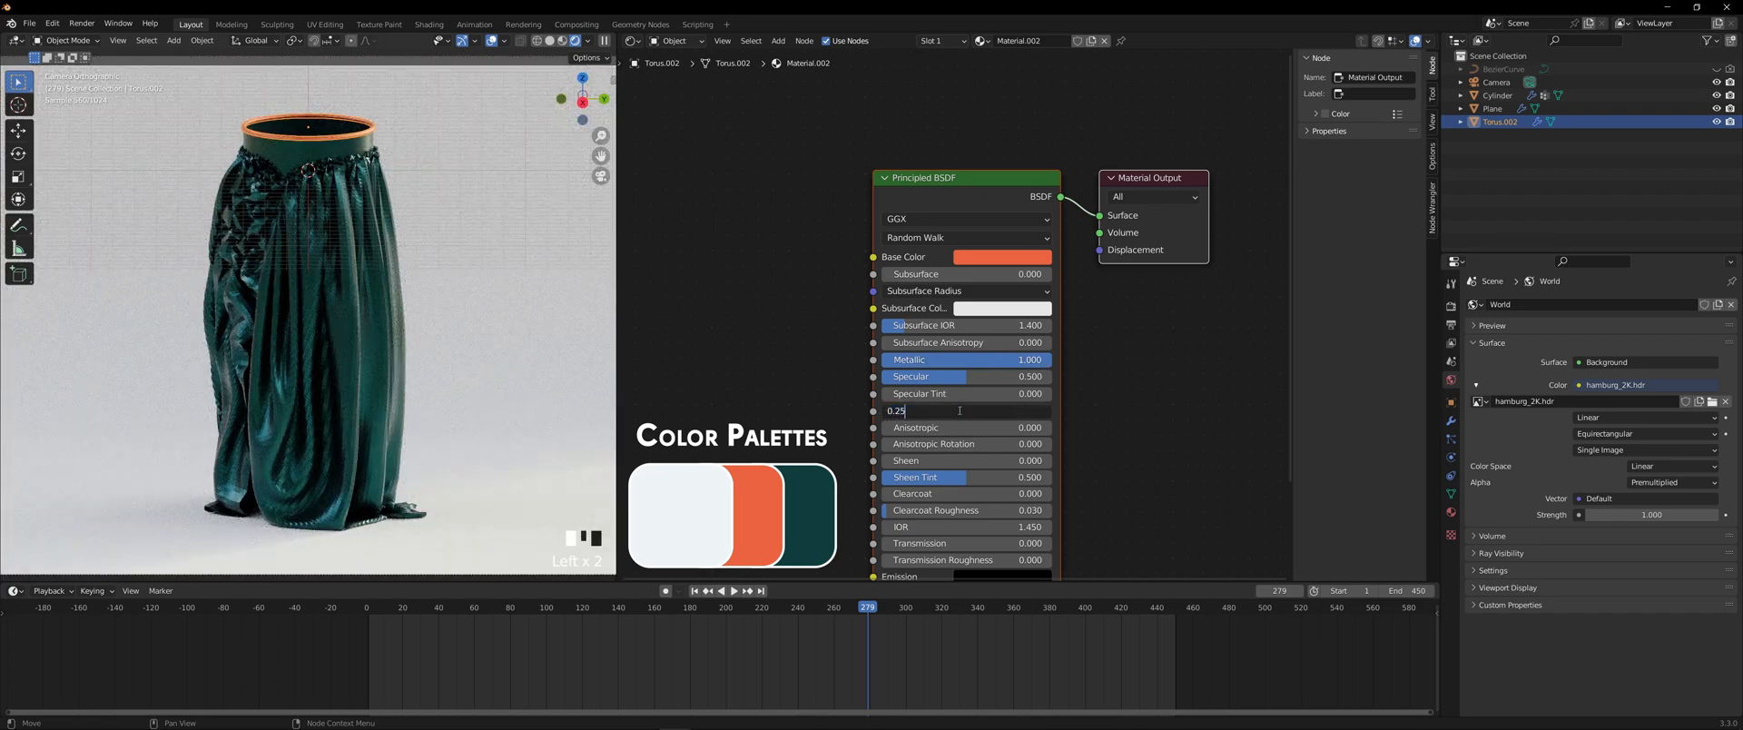
pyautogui.write('0.25')
pyautogui.press('Return')
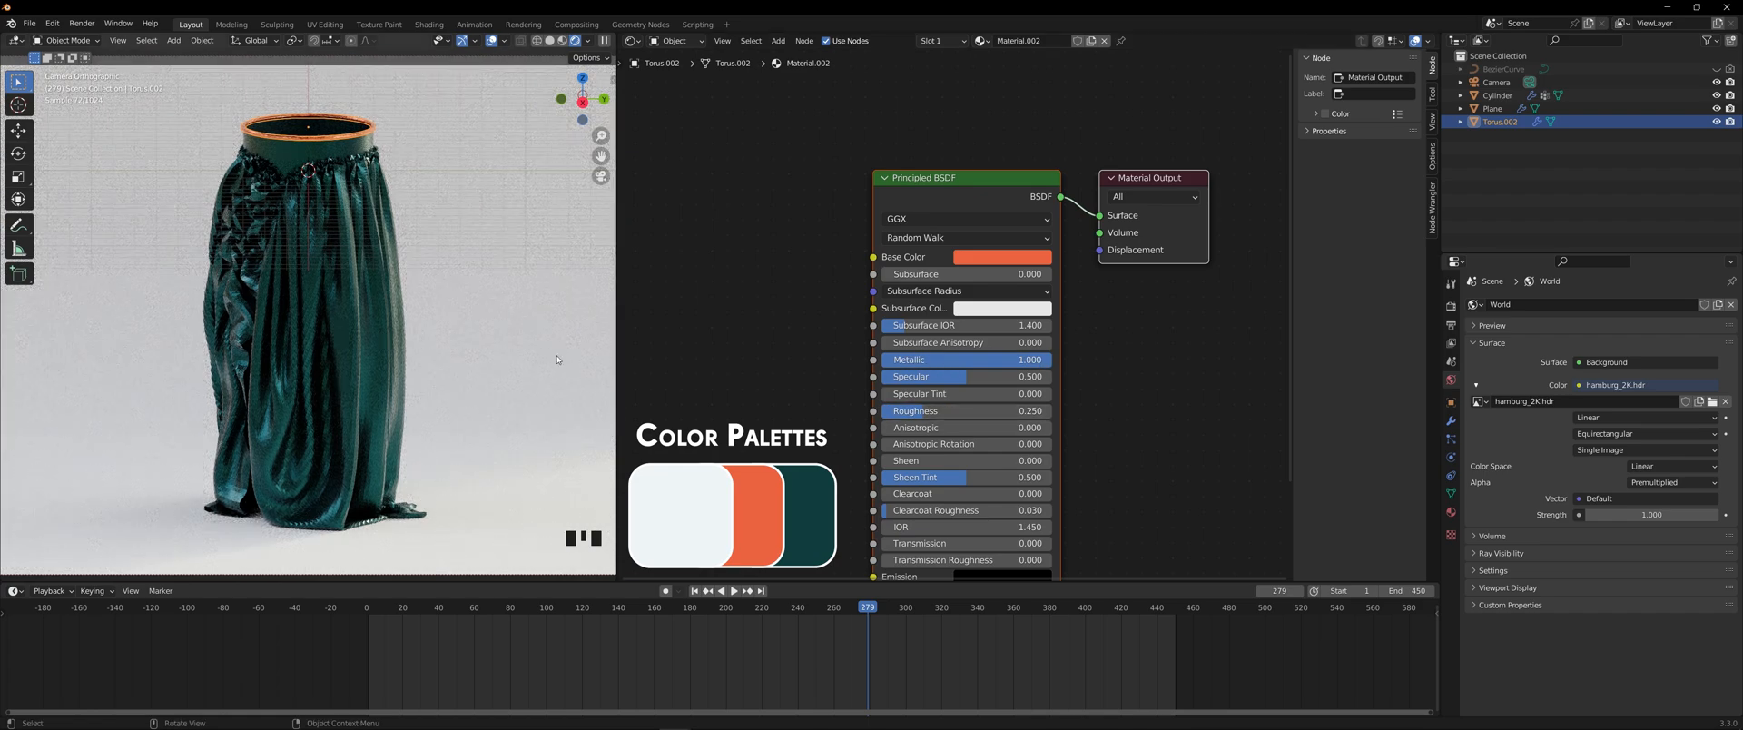
# - Give the backdrop plane a new material and set its base color to hex EFF5F5
pyautogui.click(549, 345)
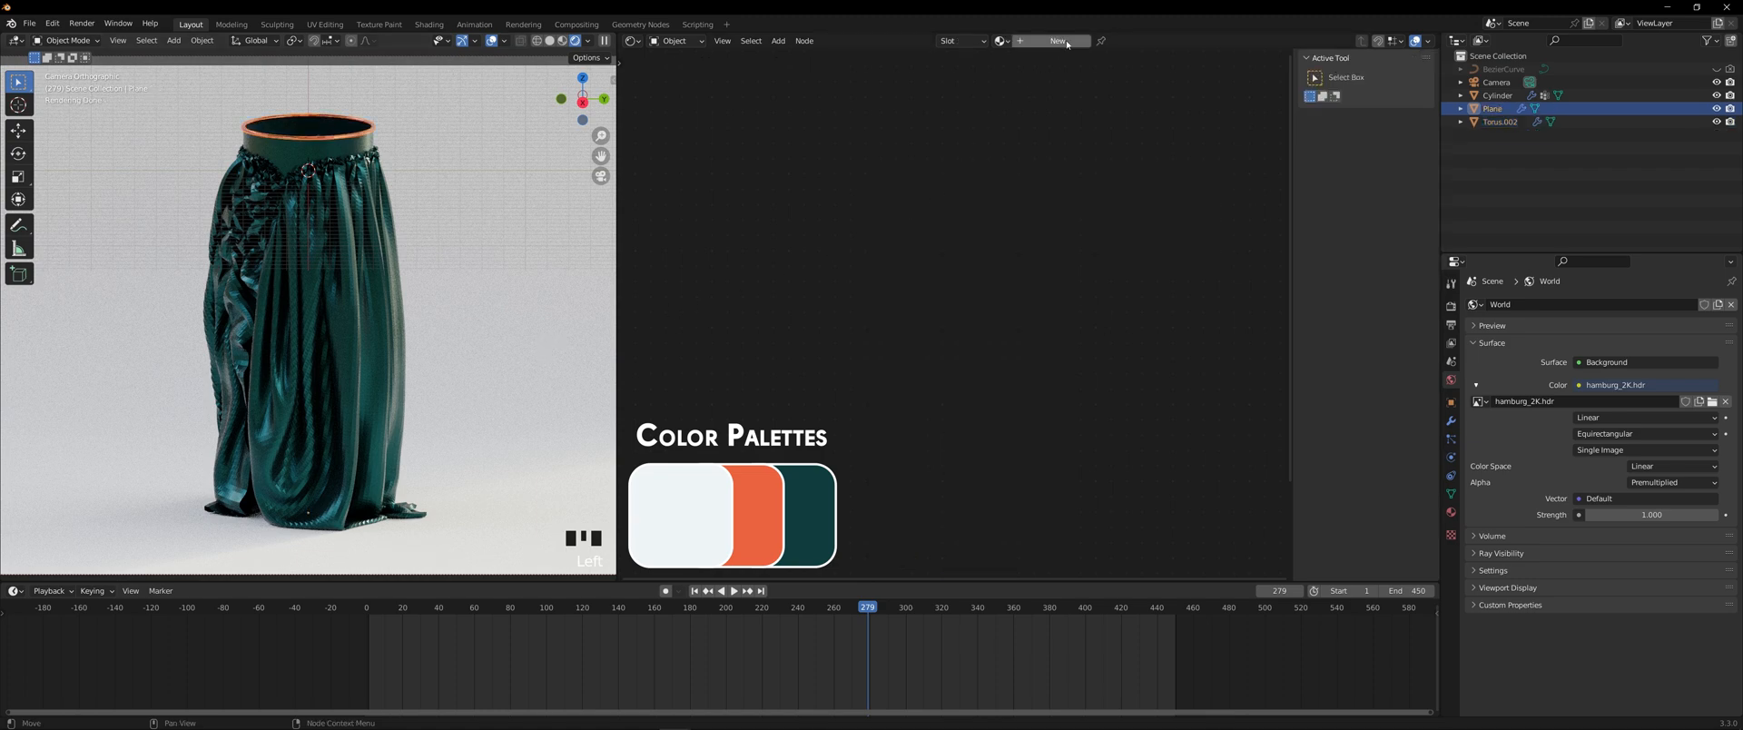
pyautogui.click(1057, 41)
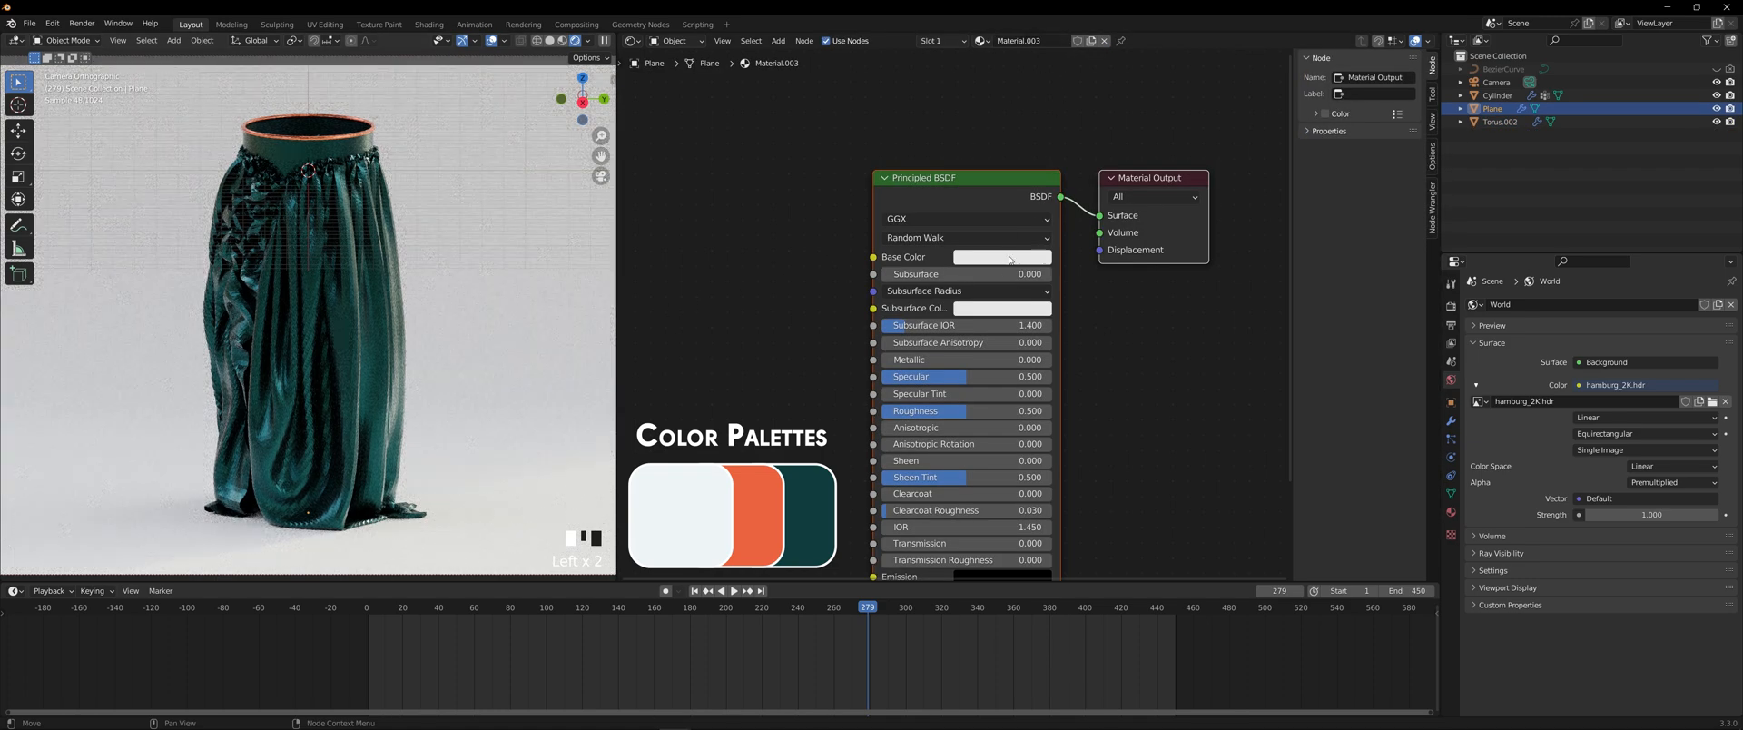
pyautogui.click(1013, 256)
pyautogui.click(1011, 259)
pyautogui.click(1036, 188)
pyautogui.write('E')
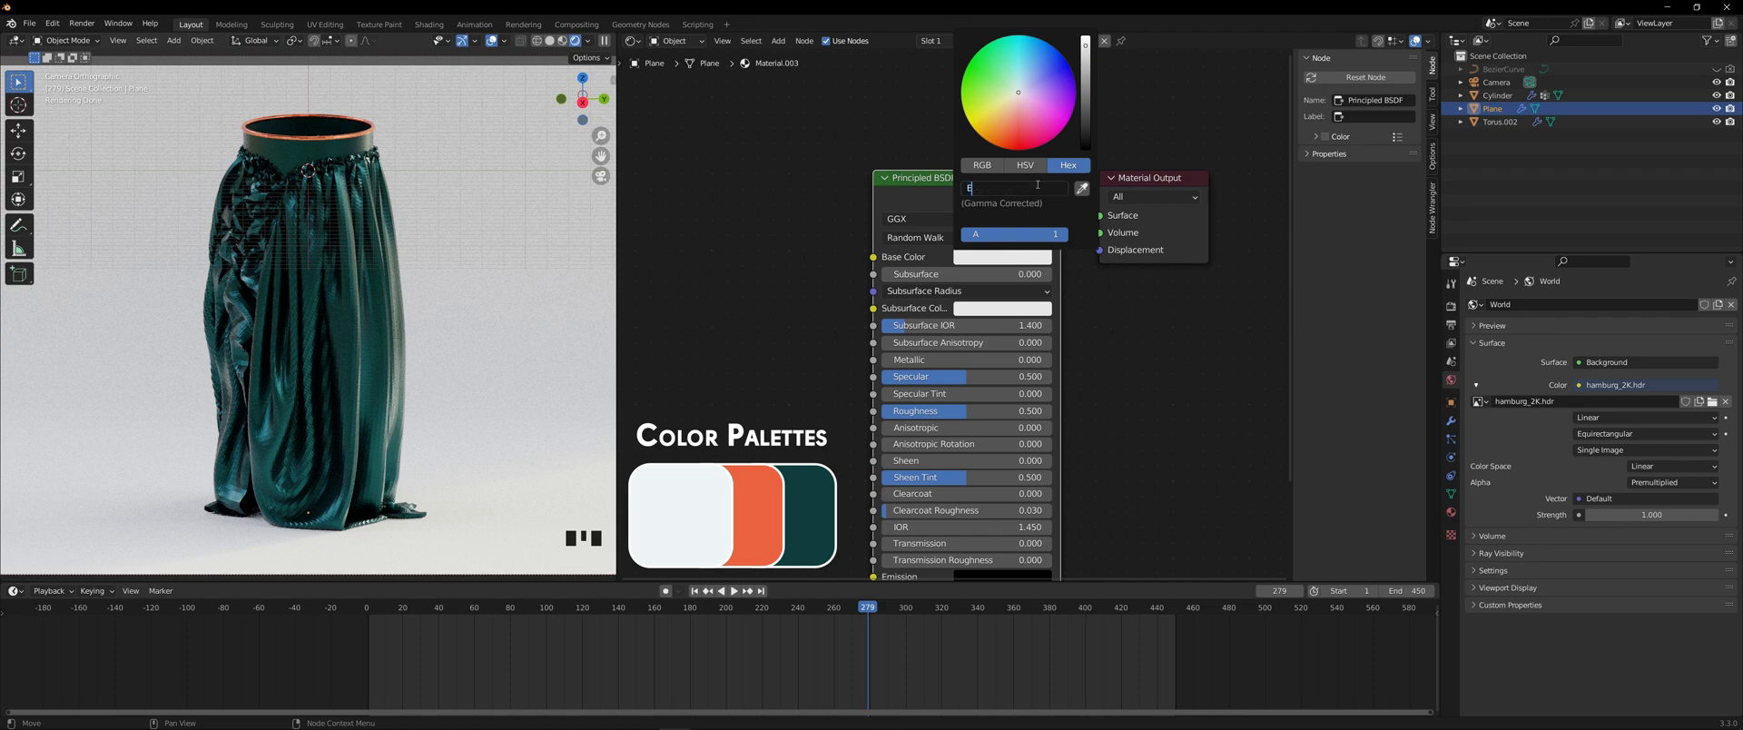
pyautogui.write('FF5F5')
pyautogui.press('Return')
# - Go to frame 166 and close the Shader Editor area so the 3D viewport fills the space
pyautogui.scroll(-2, 533, 299)
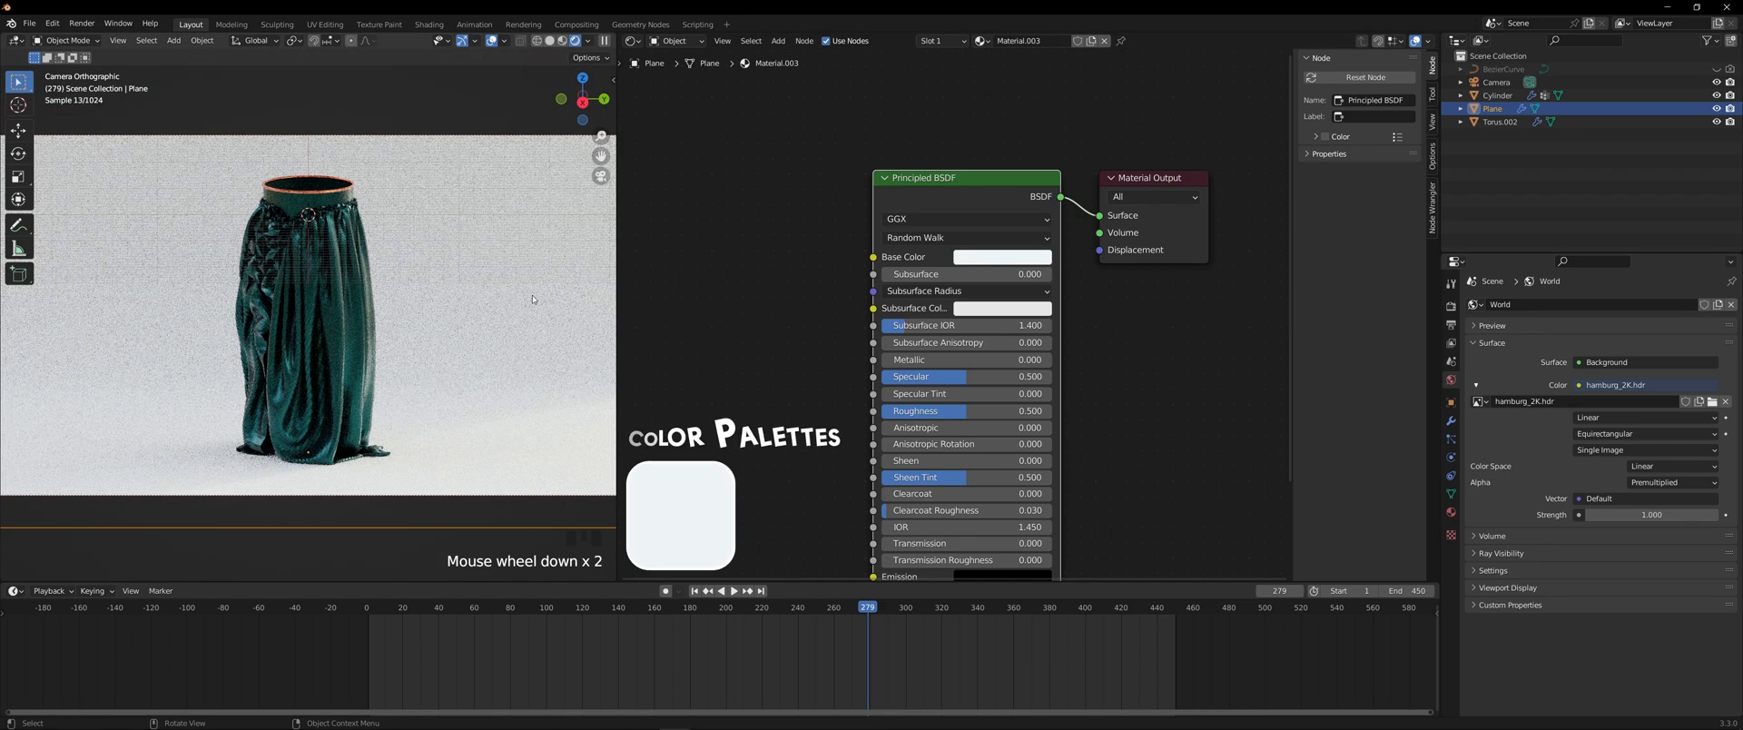
pyautogui.moveTo(834, 611); pyautogui.dragTo(665, 590)
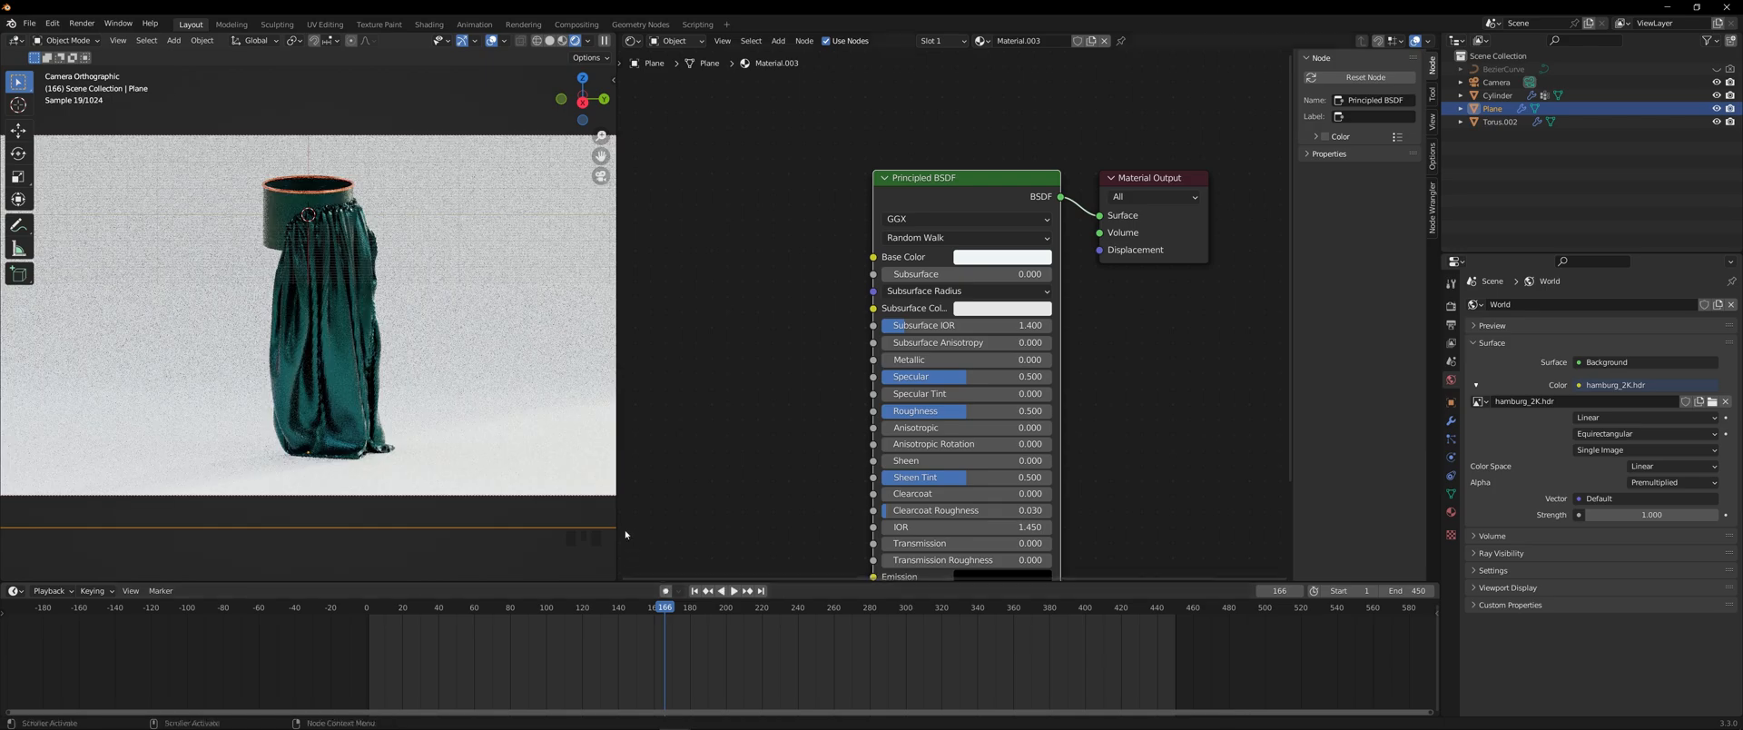
pyautogui.moveTo(630, 42); pyautogui.dragTo(634, 46)
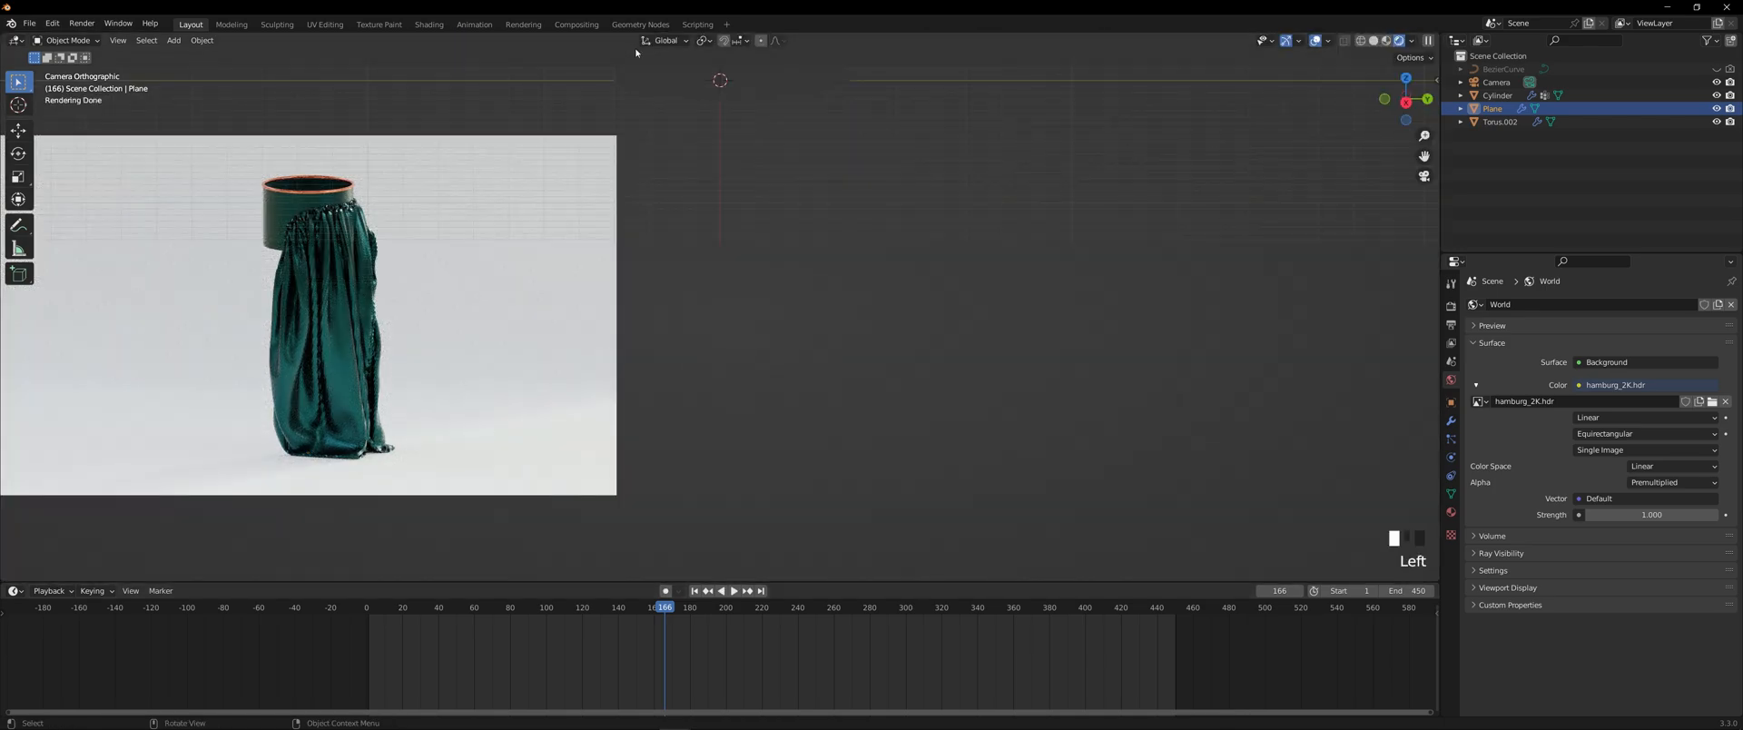
pyautogui.scroll(-4, 837, 286)
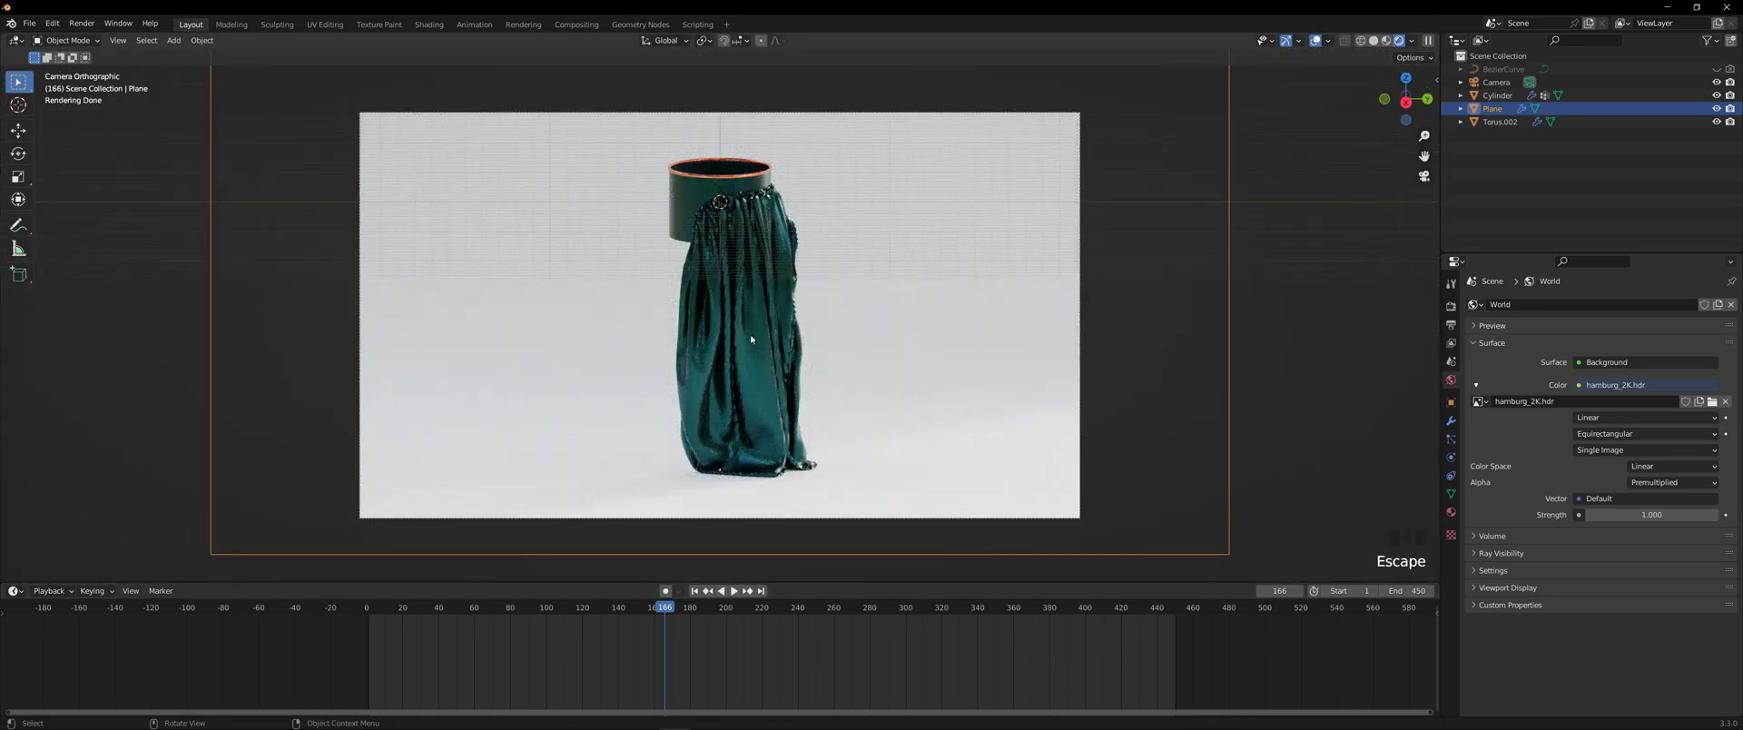
# - Apply Shade Smooth to the draped cylinder
pyautogui.click(750, 340)
pyautogui.scroll(12, 766, 334)
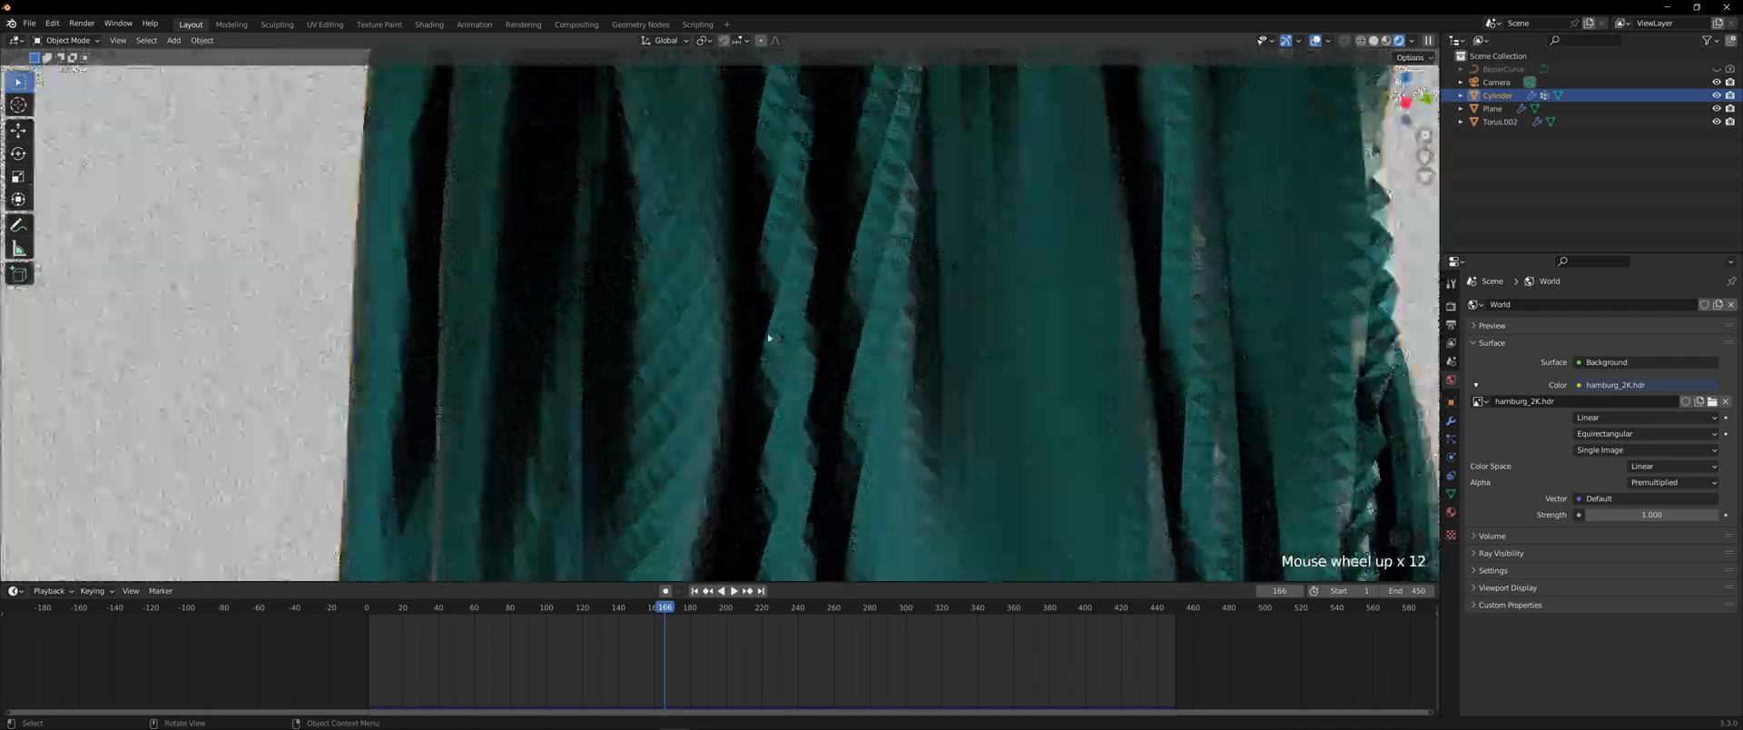
pyautogui.scroll(4, 767, 335)
pyautogui.rightClick(771, 207)
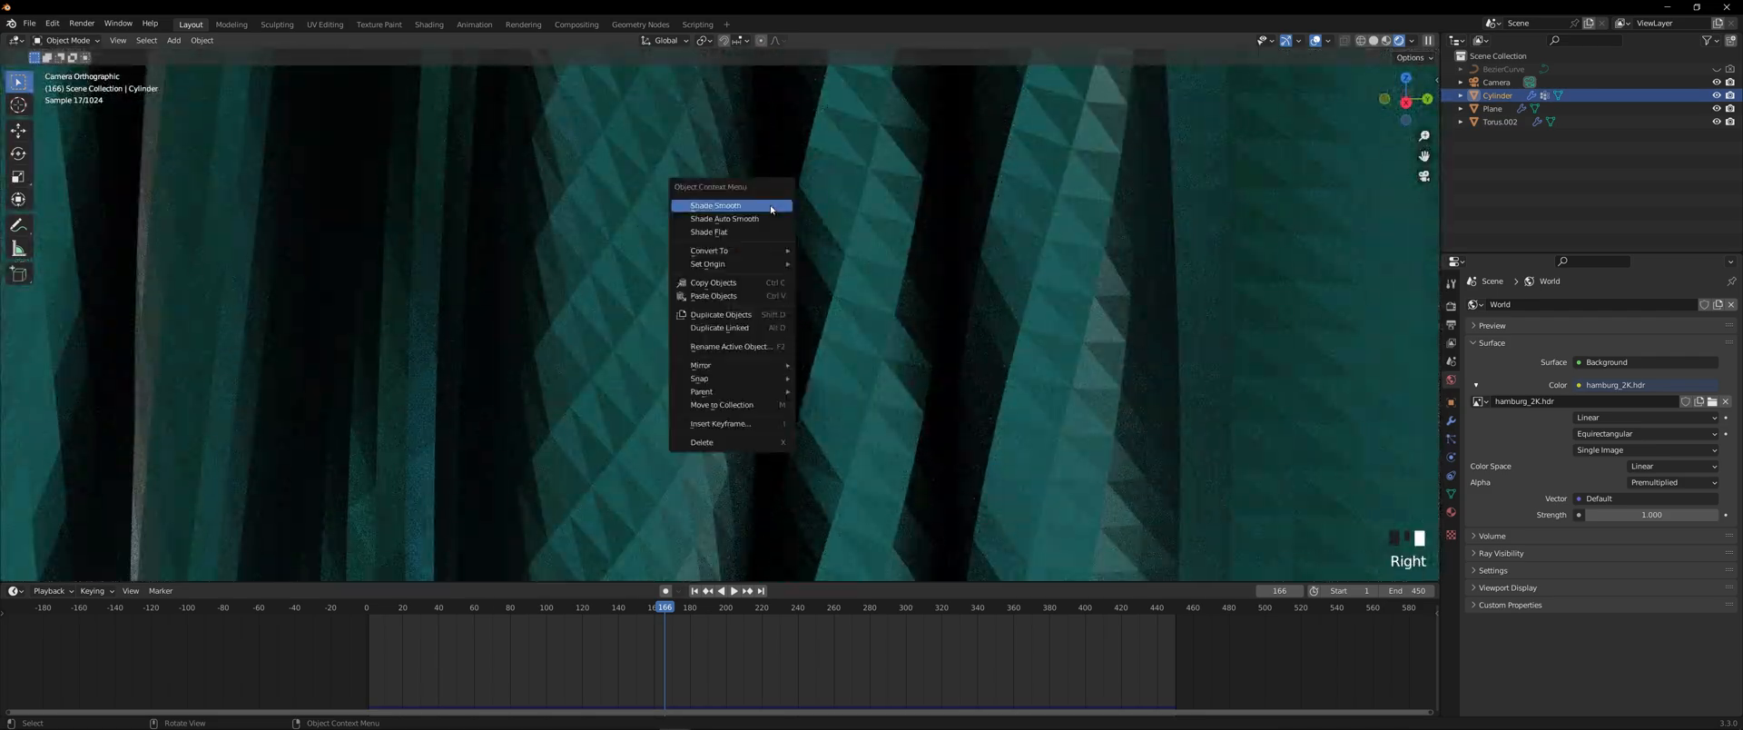
pyautogui.click(771, 206)
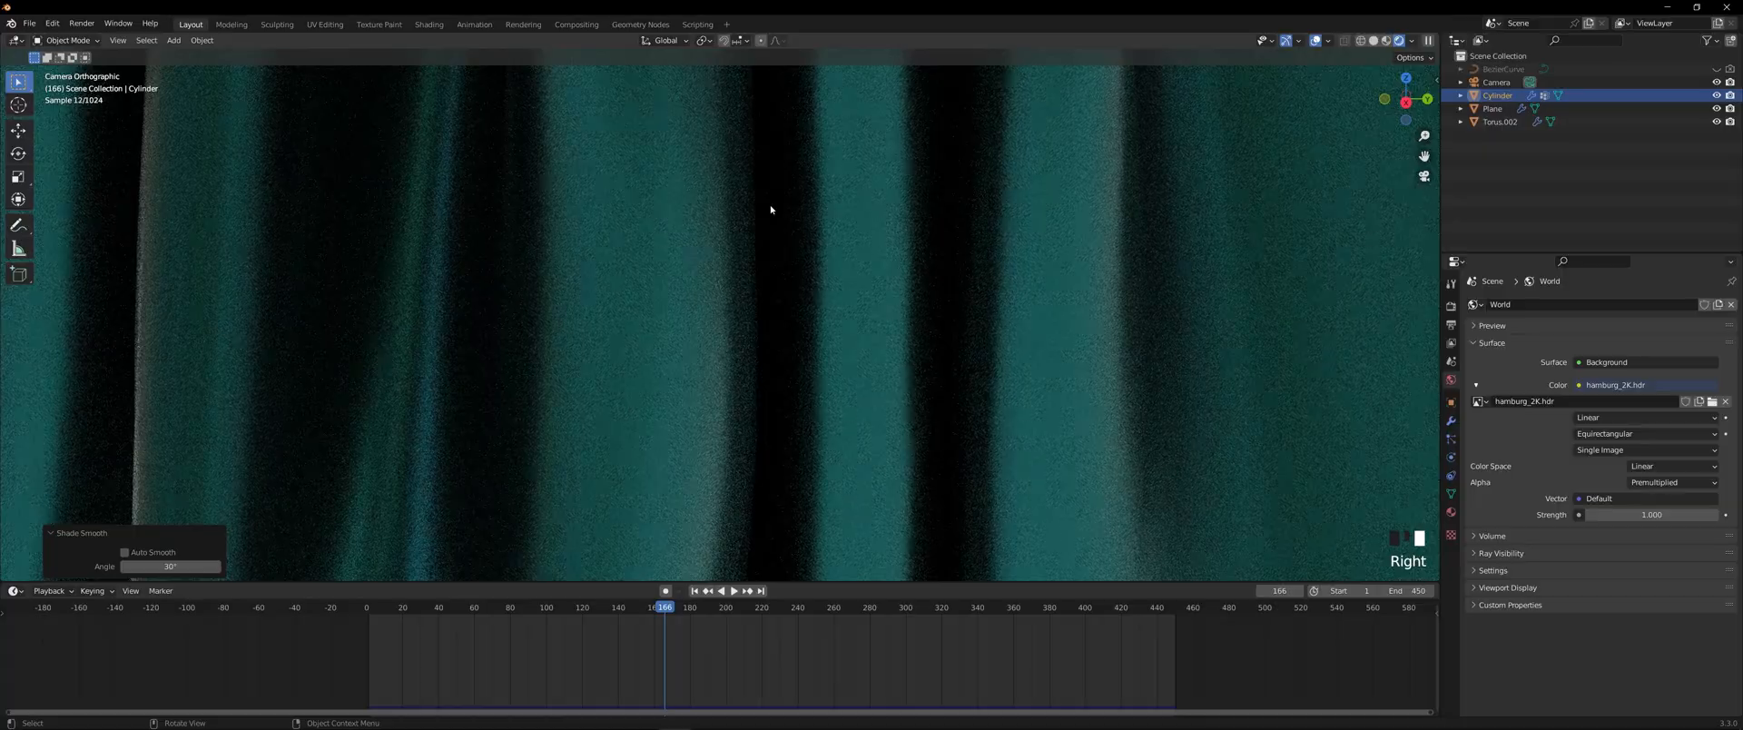
pyautogui.scroll(-12, 770, 208)
pyautogui.scroll(-13, 769, 208)
pyautogui.scroll(4, 817, 209)
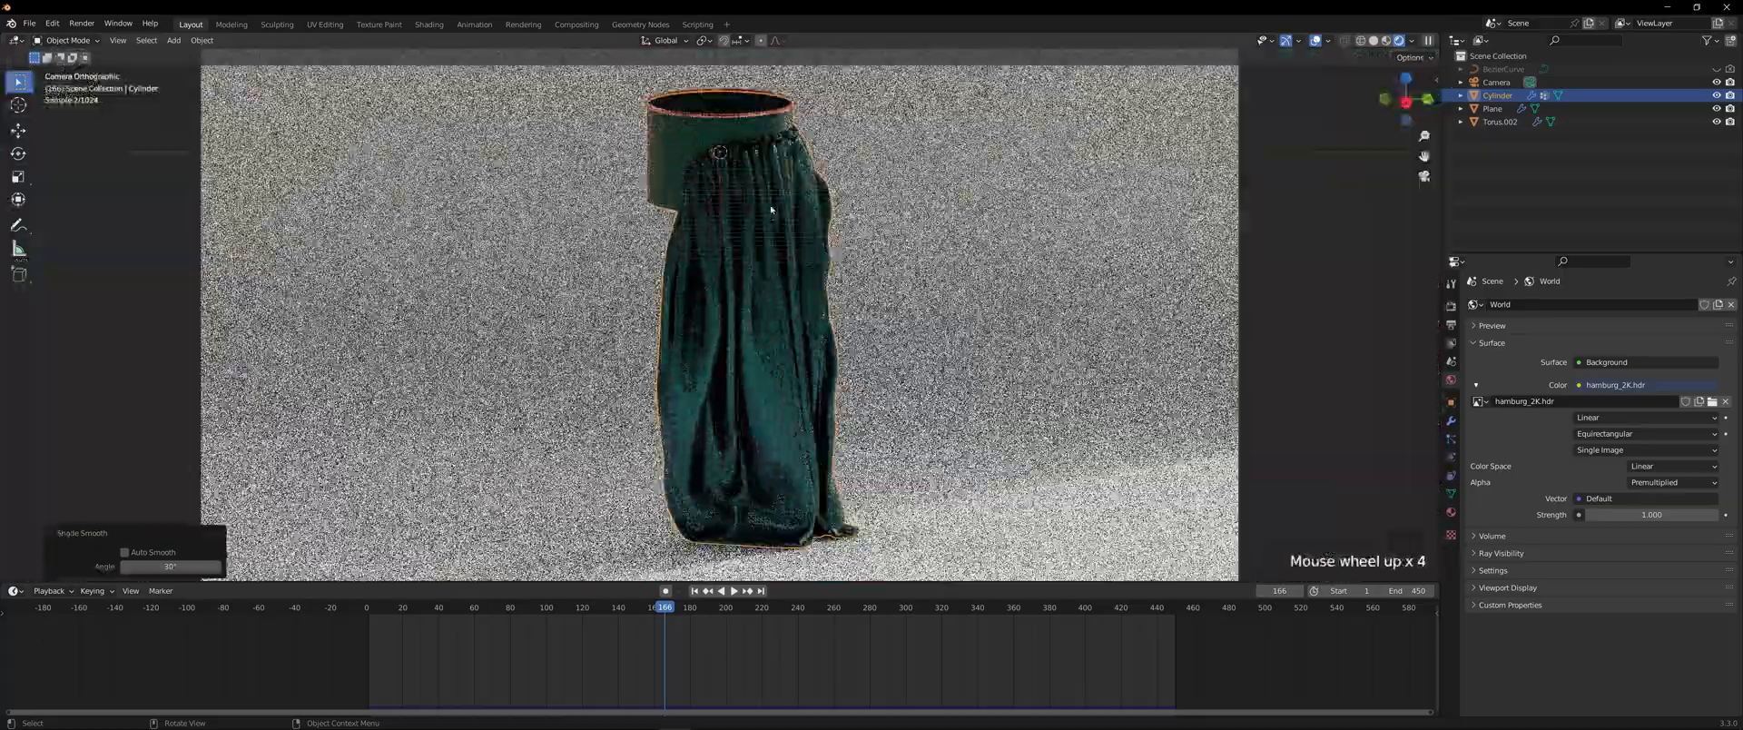
pyautogui.scroll(-1, 908, 209)
# - Hide the viewport overlays, render the image at frame 166, and maximize the render window
pyautogui.click(1316, 40)
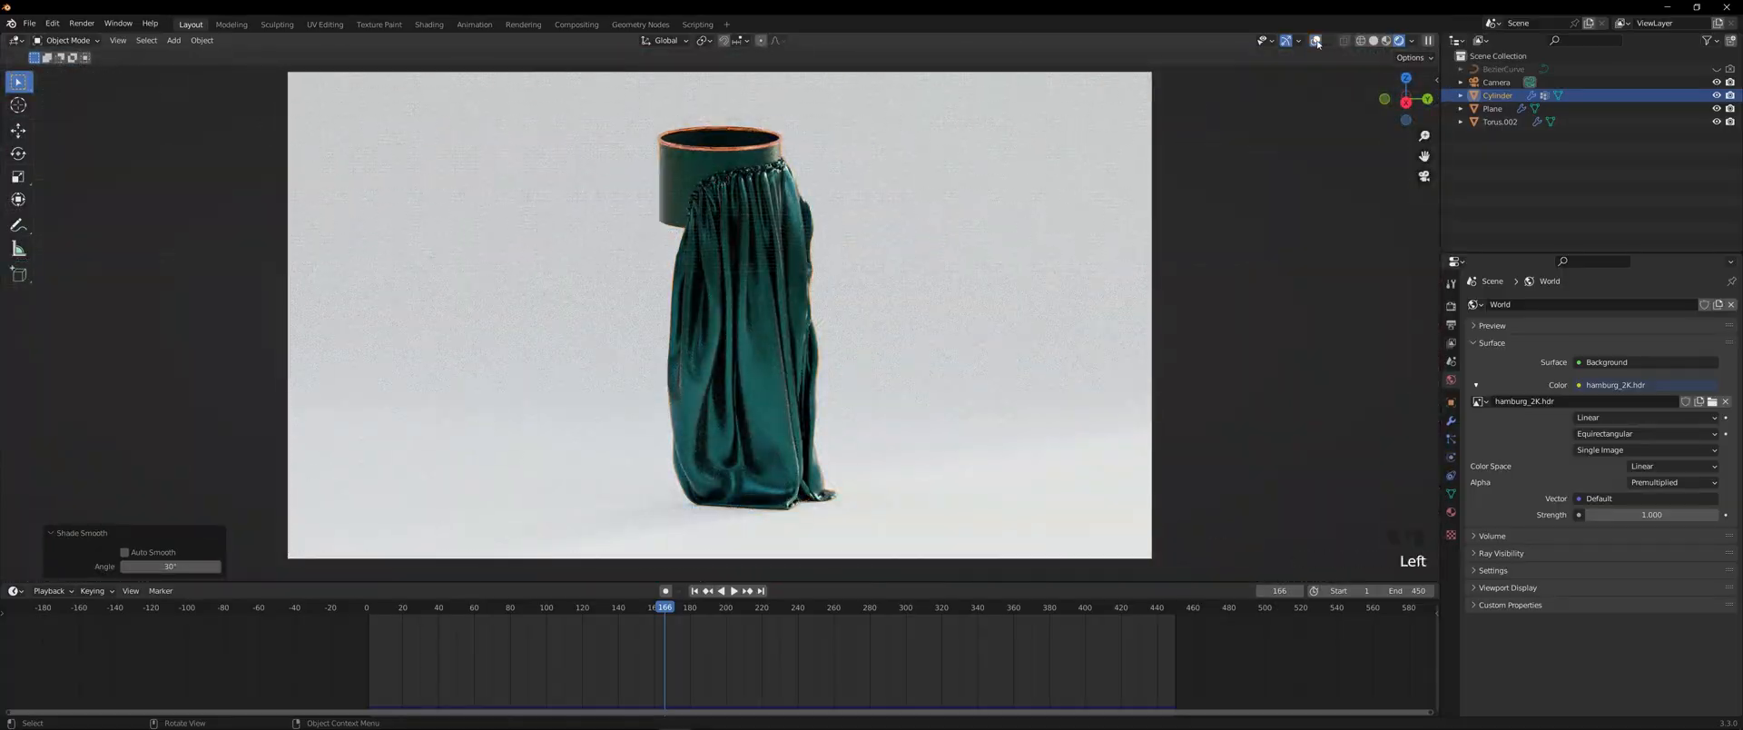
pyautogui.press('F12')
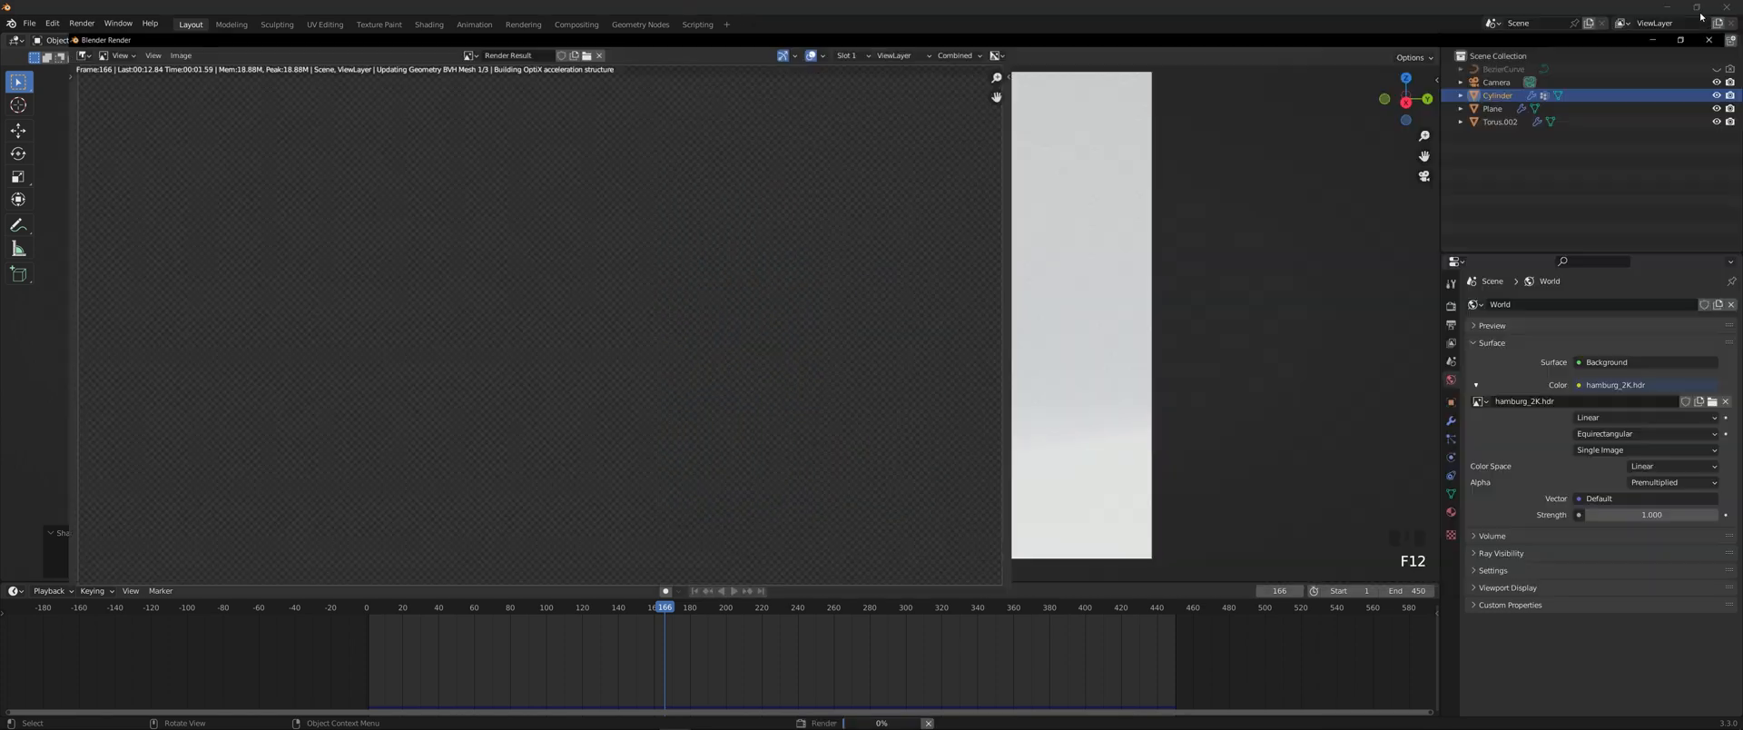
pyautogui.click(1680, 40)
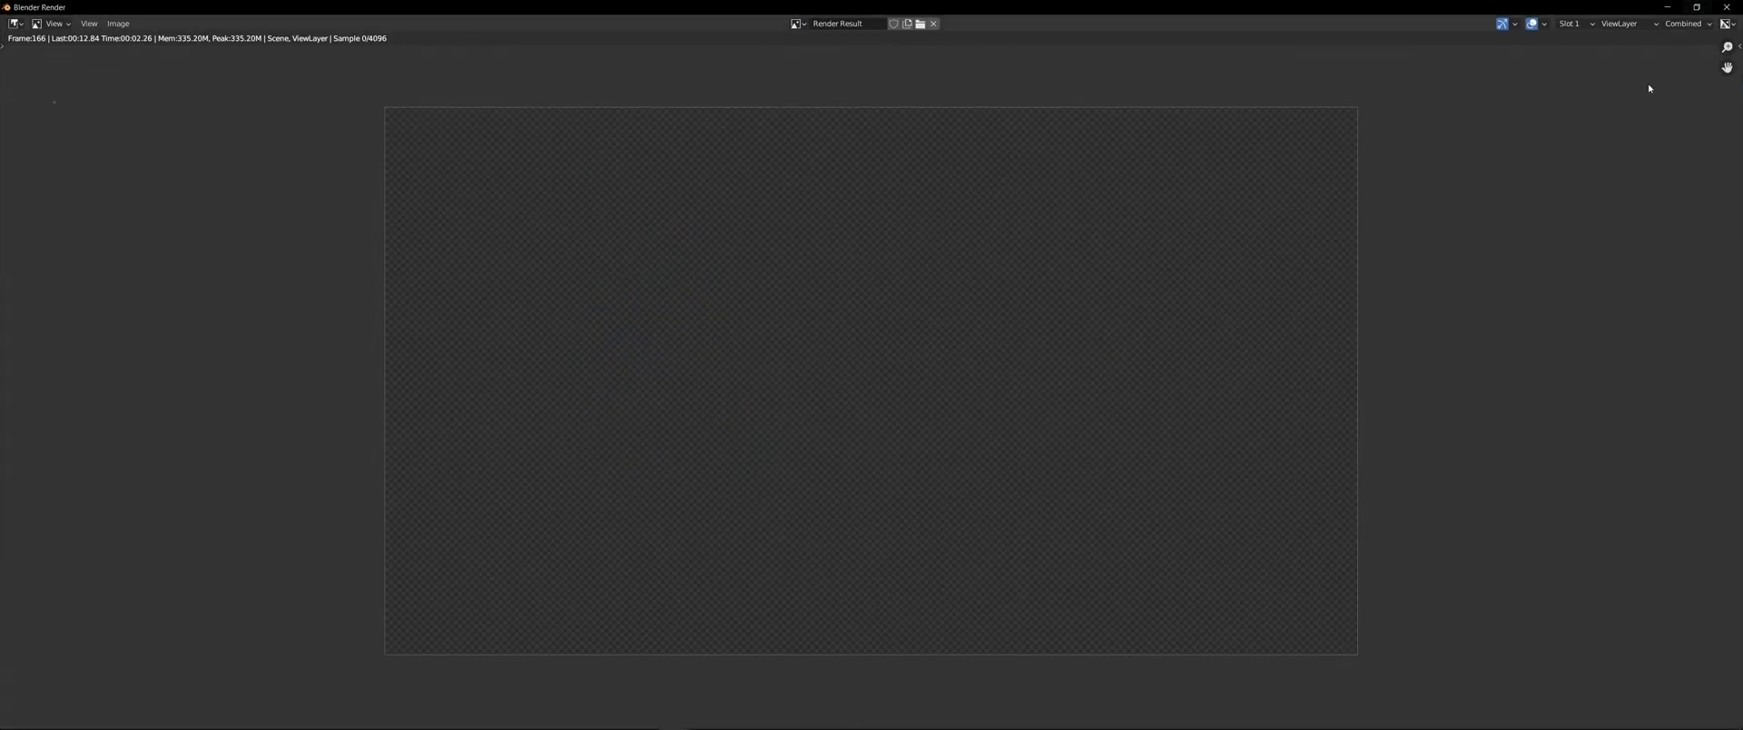